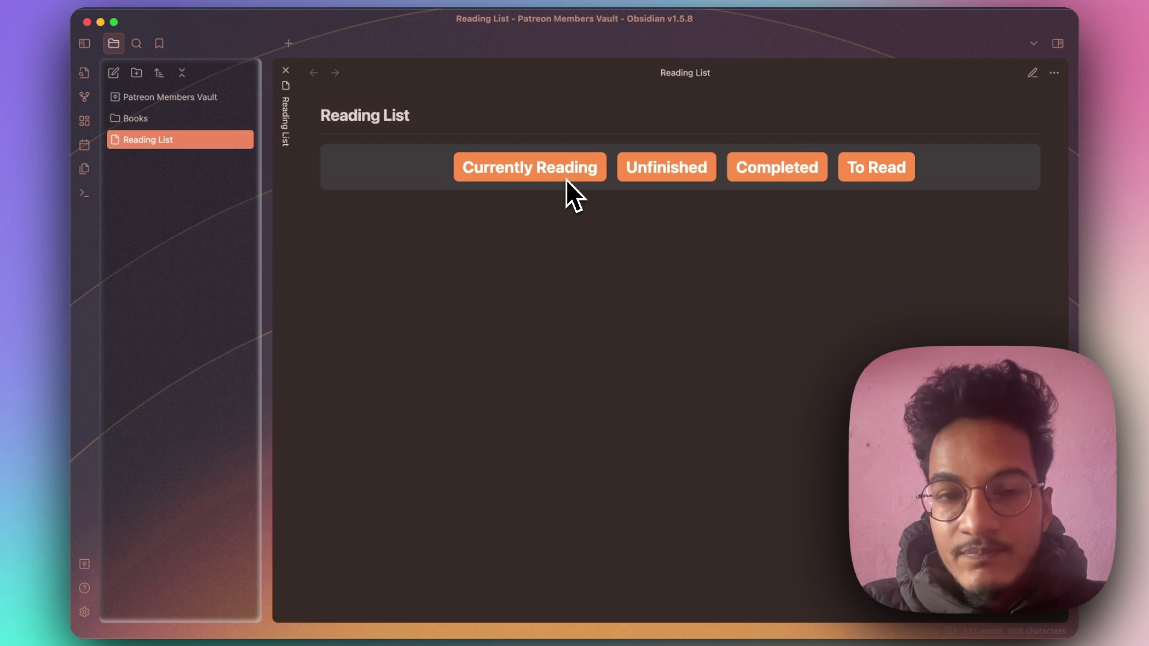
# - Show the Currently Reading, Unfinished, Completed and To Read books of the Reading List in turn
pyautogui.click(487, 175)
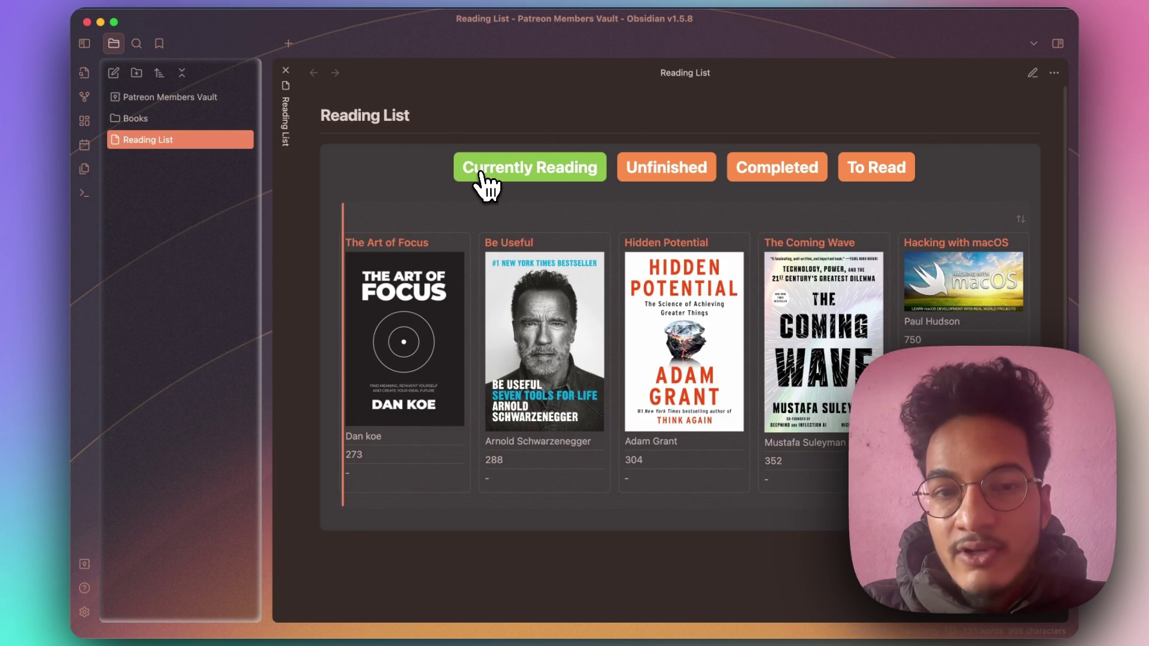
pyautogui.click(712, 180)
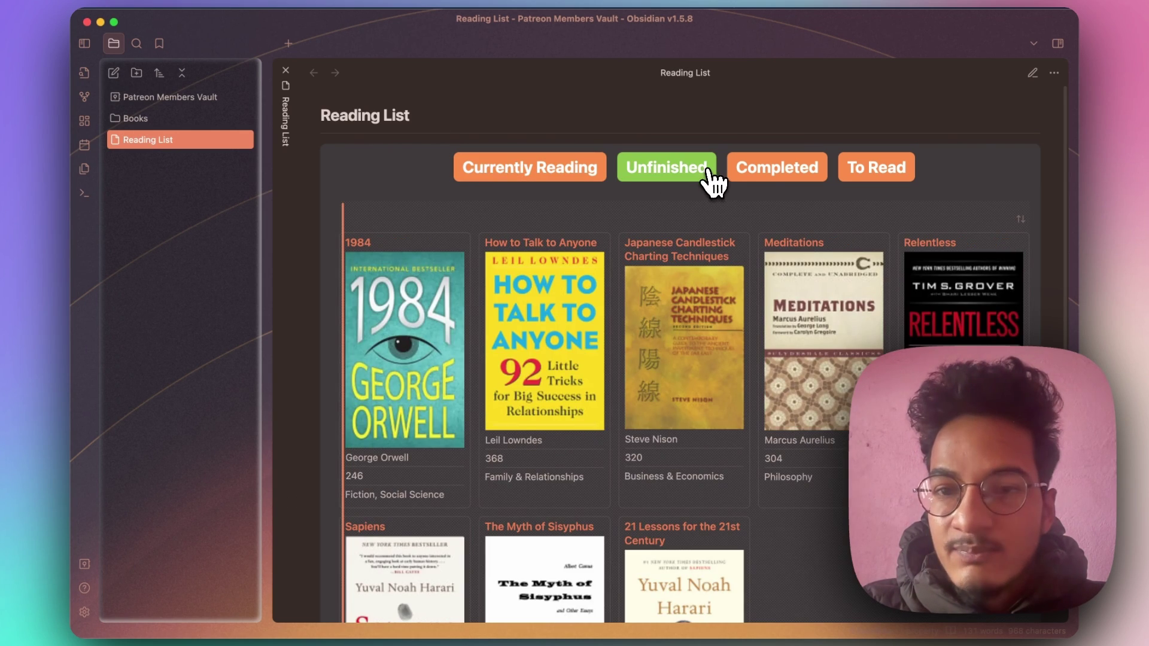
pyautogui.click(776, 179)
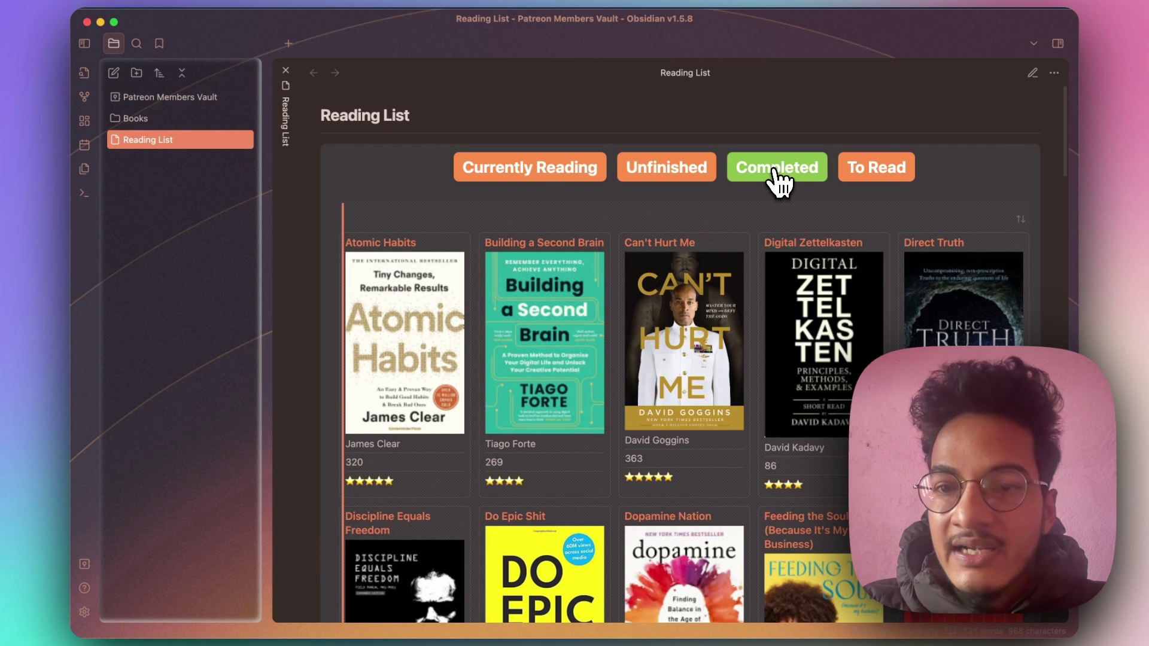
pyautogui.click(894, 191)
pyautogui.scroll(-1, 803, 157)
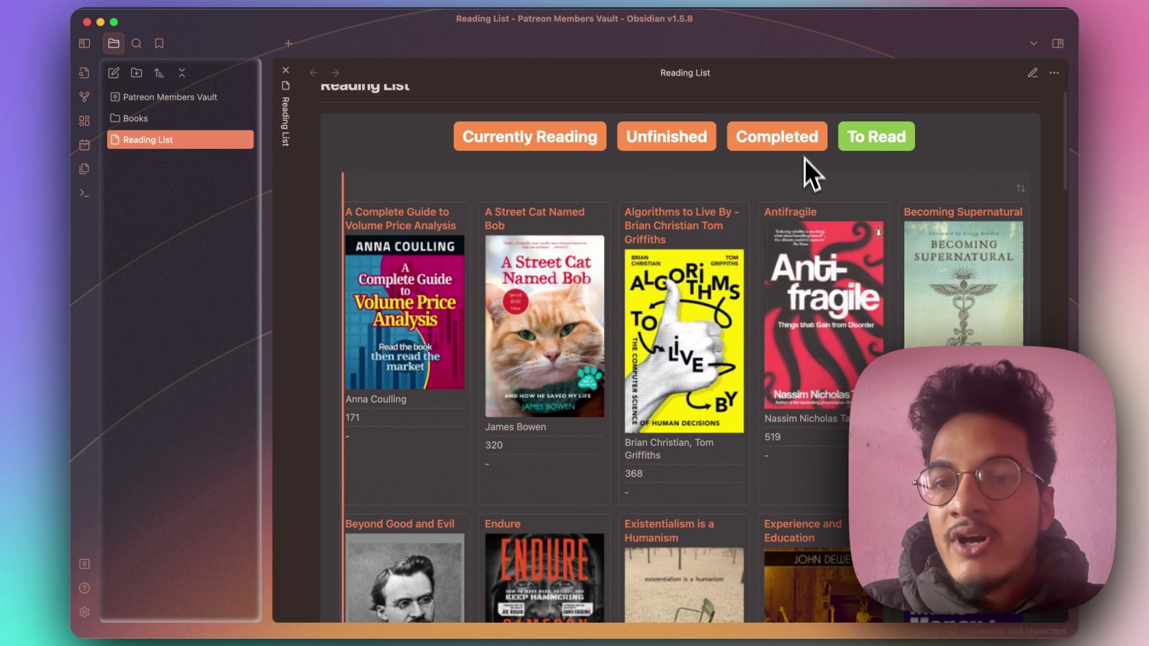
# - Browse through the Completed books in the Reading List and return to the beginning of the note
pyautogui.click(805, 145)
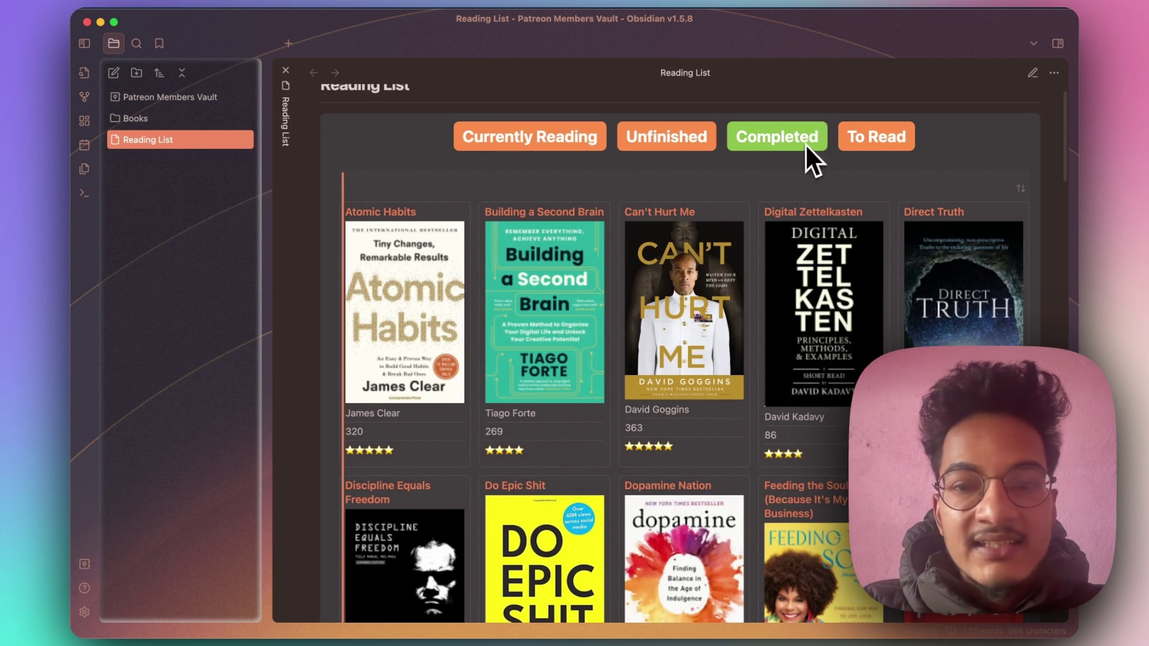
pyautogui.scroll(-3, 728, 328)
pyautogui.scroll(-8, 727, 331)
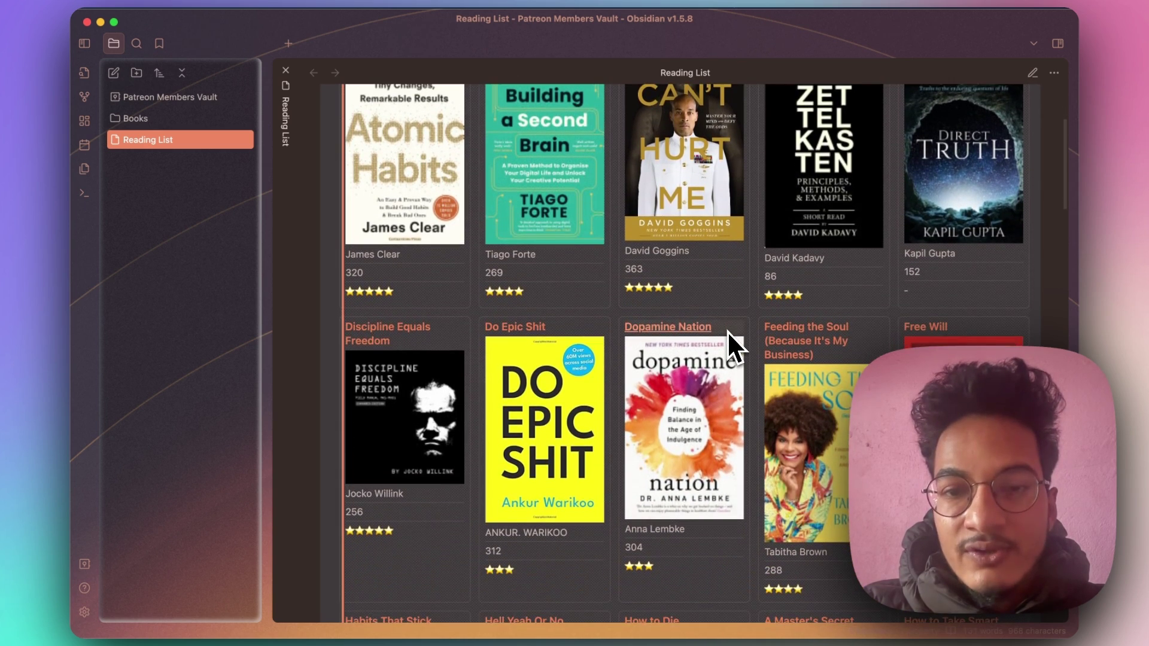
pyautogui.scroll(-10, 727, 332)
pyautogui.scroll(20, 727, 332)
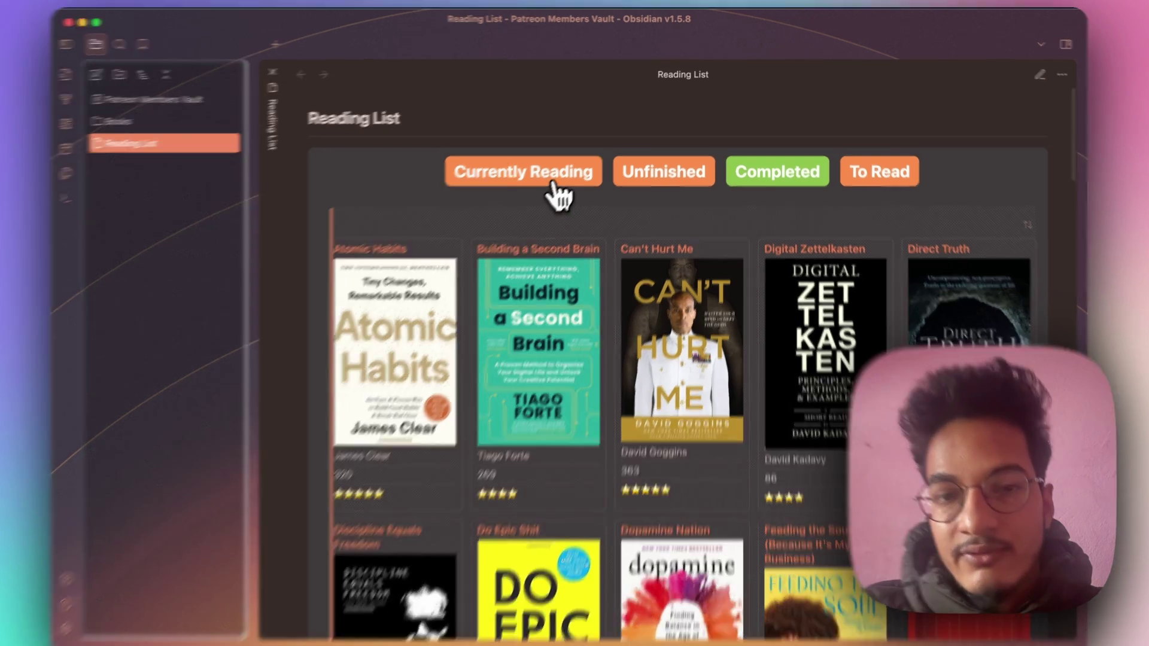
# - Cycle the Reading List again through its Currently Reading, Unfinished, Completed and To Read categories
pyautogui.click(563, 176)
pyautogui.click(595, 280)
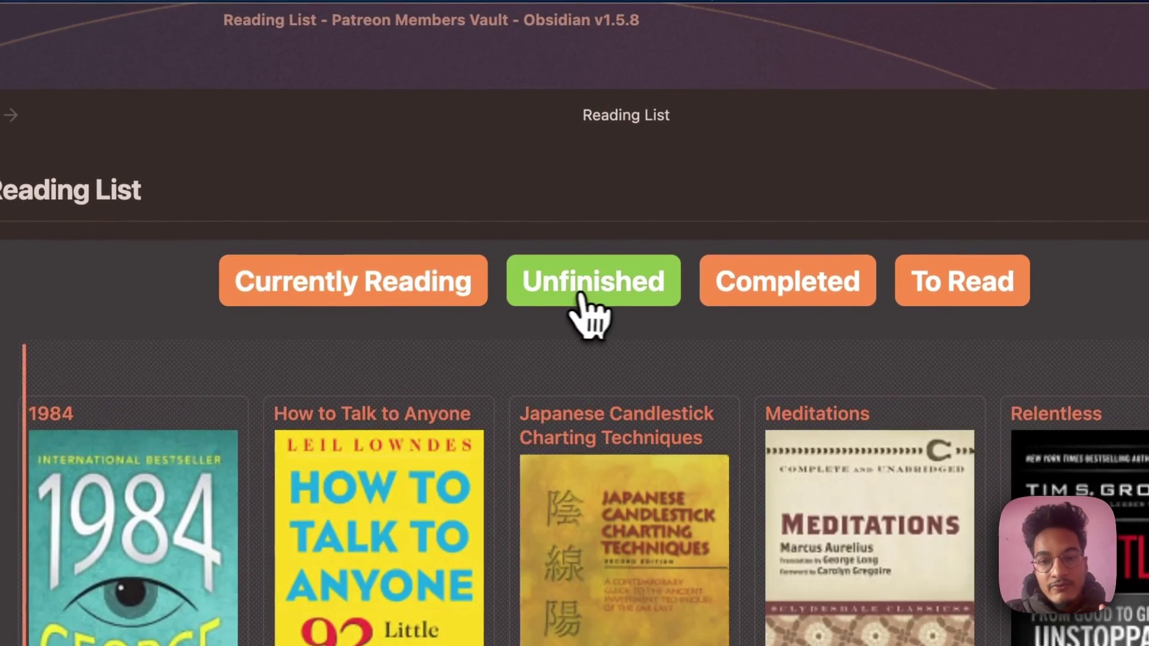
pyautogui.click(753, 280)
pyautogui.click(975, 278)
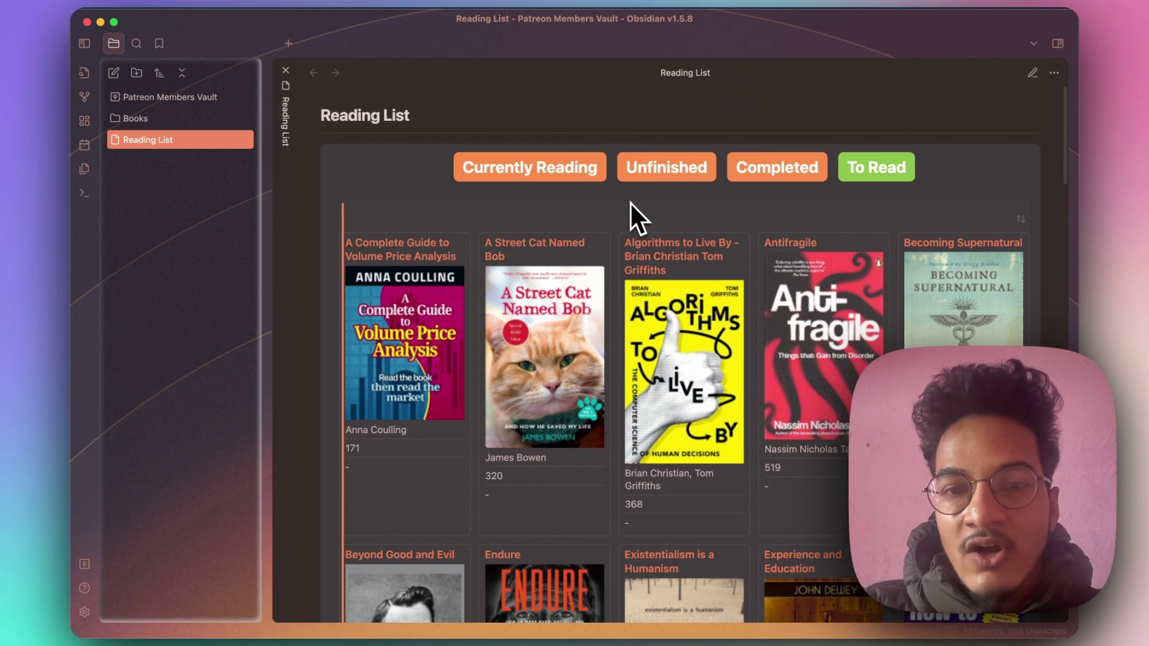
# - Switch the Reading List back through Completed and Unfinished to Currently Reading, and open The Art of Focus note
pyautogui.click(778, 178)
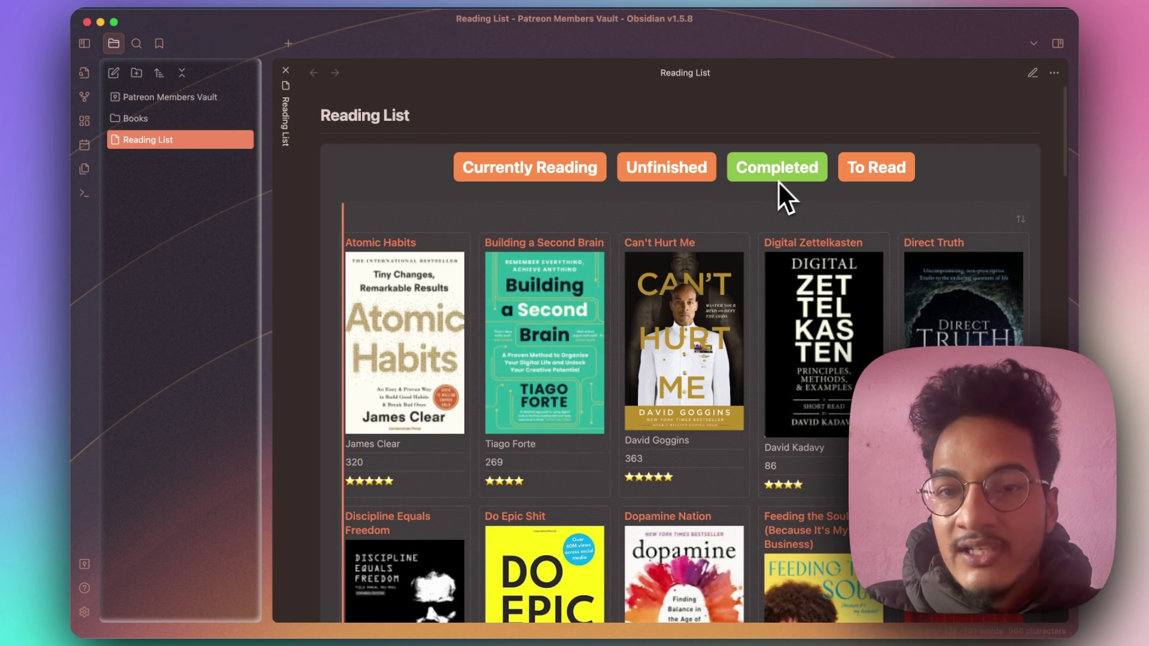
pyautogui.click(706, 177)
pyautogui.click(590, 178)
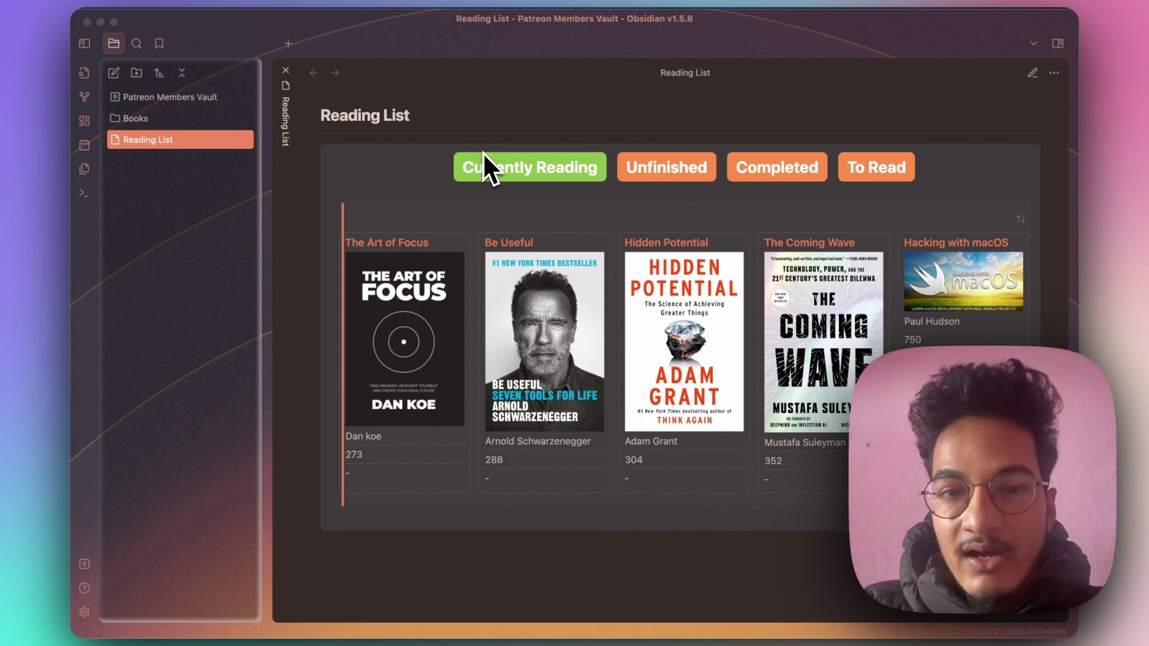
pyautogui.click(406, 245)
pyautogui.press('super+shift+r')
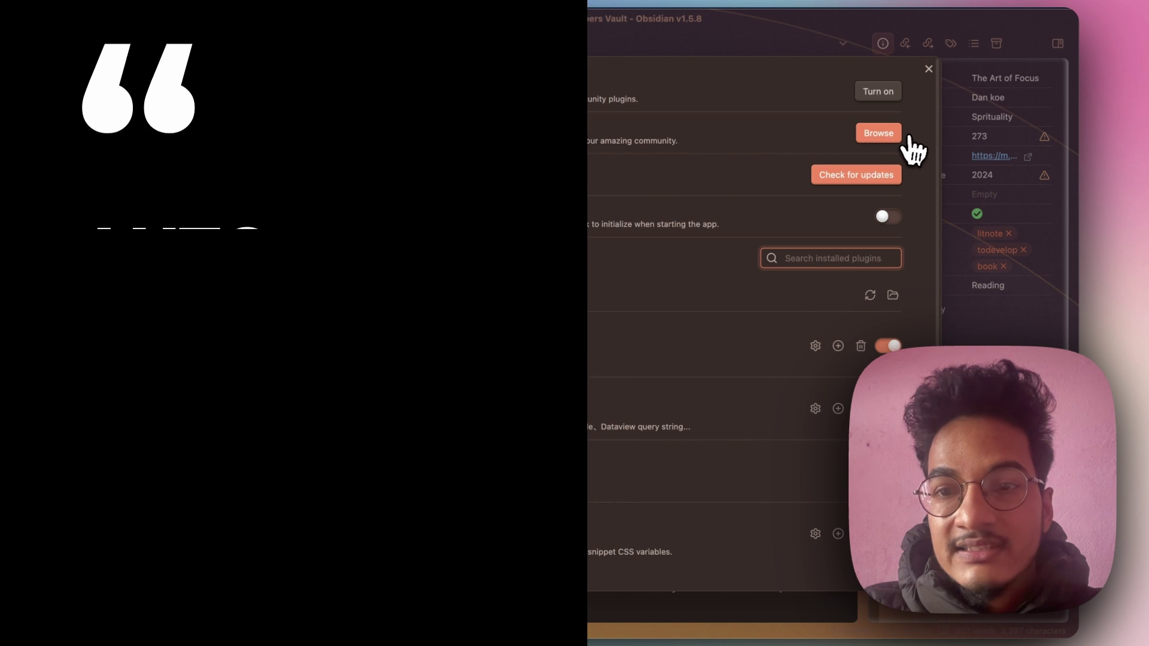
# - Search the community plugins for "book search" and open the Book Search plugin's page
pyautogui.click(897, 131)
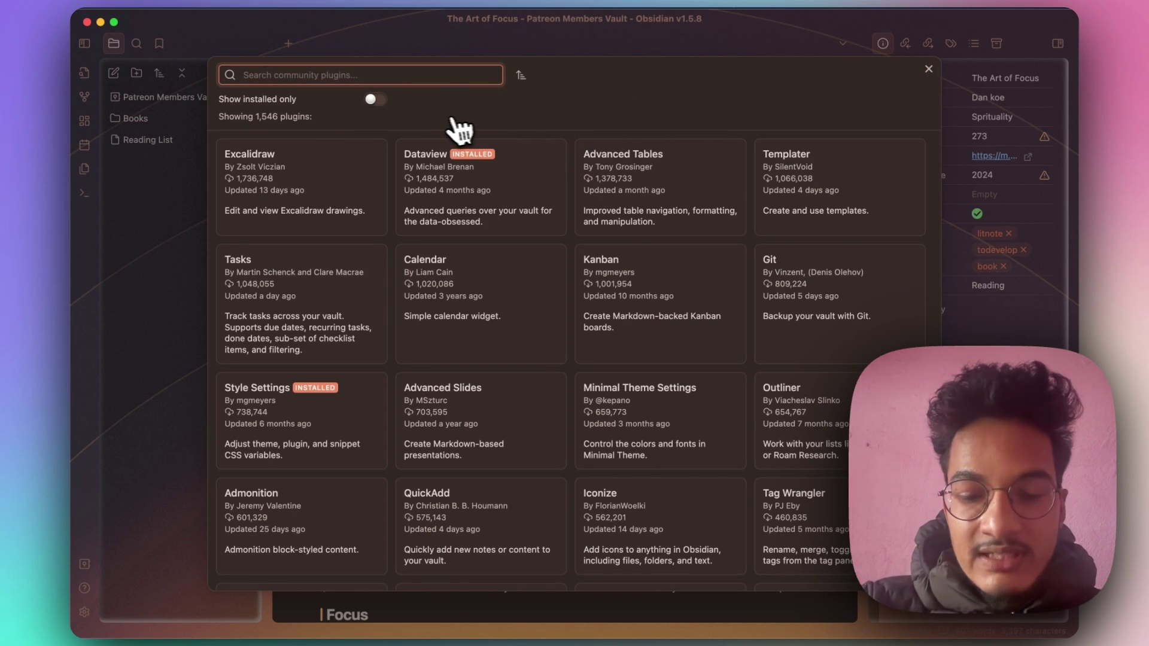
pyautogui.write('book sear')
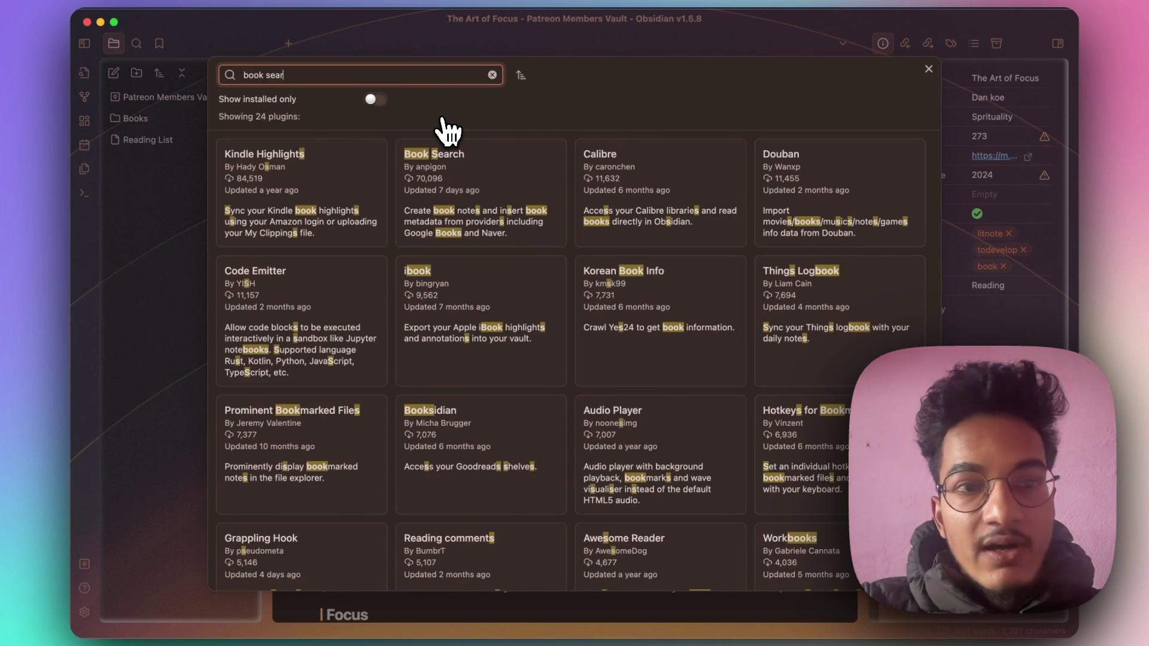
pyautogui.write('ch')
pyautogui.click(242, 239)
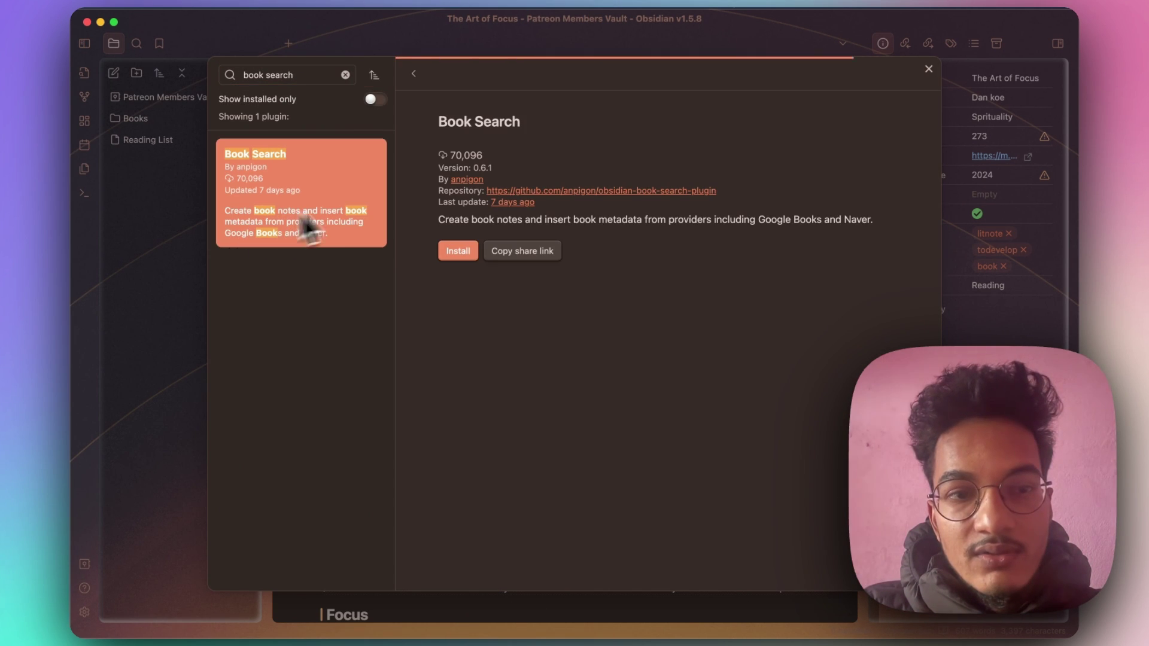
# - Install and enable the Book Search plugin, and open its settings
pyautogui.click(458, 251)
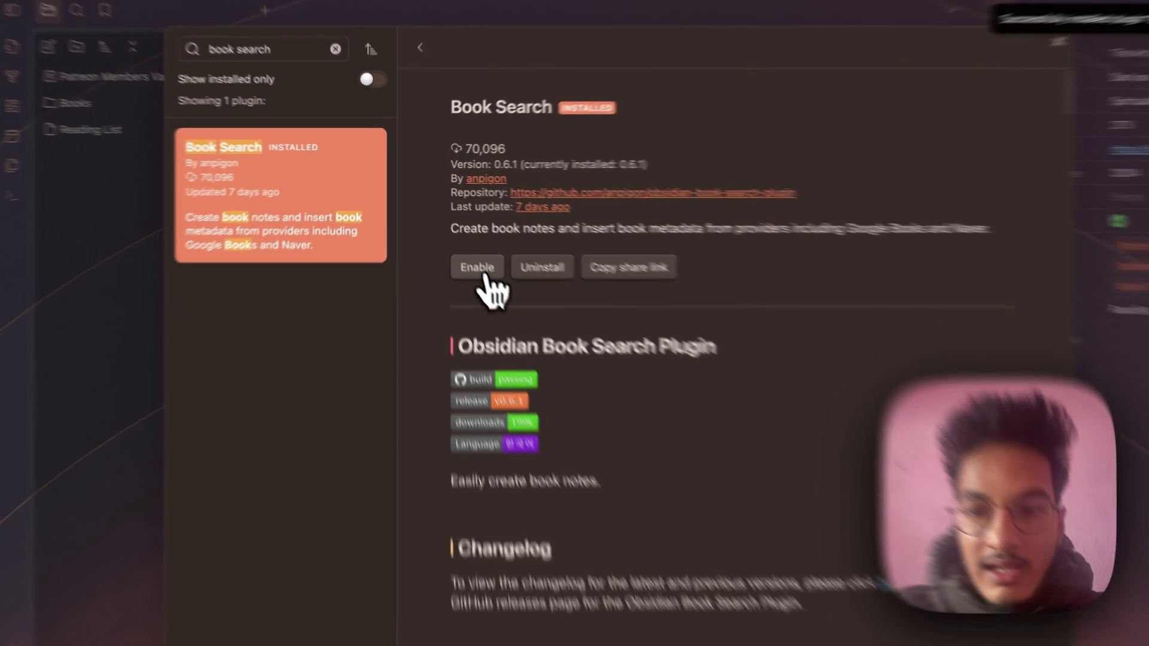
pyautogui.click(460, 251)
pyautogui.click(520, 306)
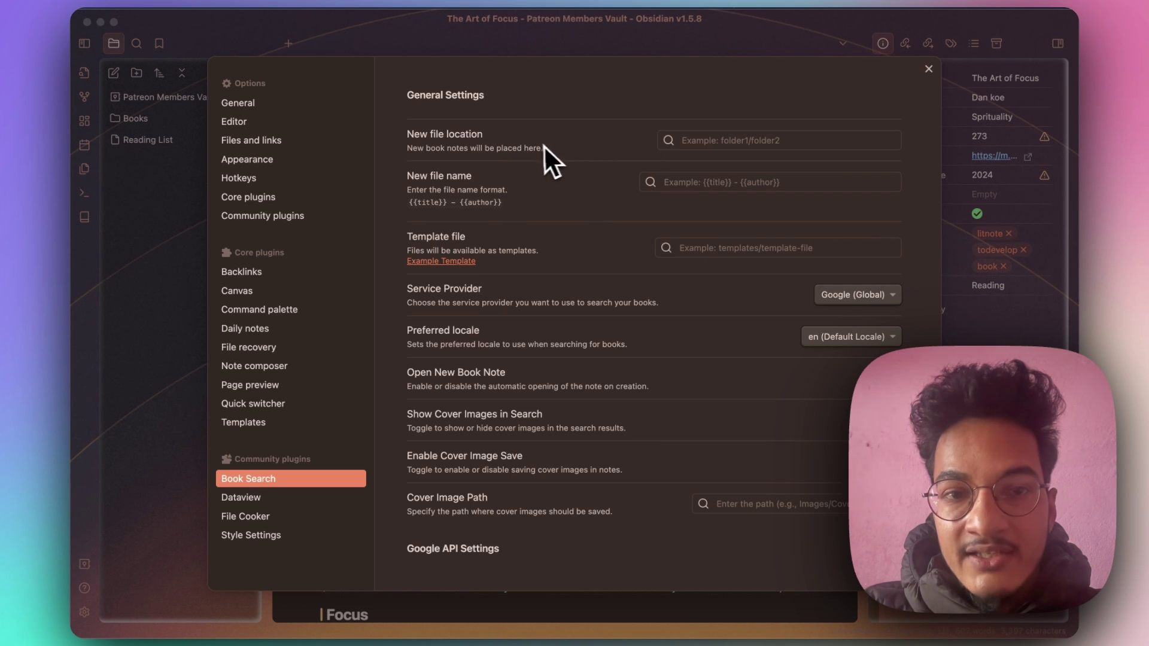
# - Set the Book Search plugin's new file location to the Books folder
pyautogui.scroll(-1, 574, 286)
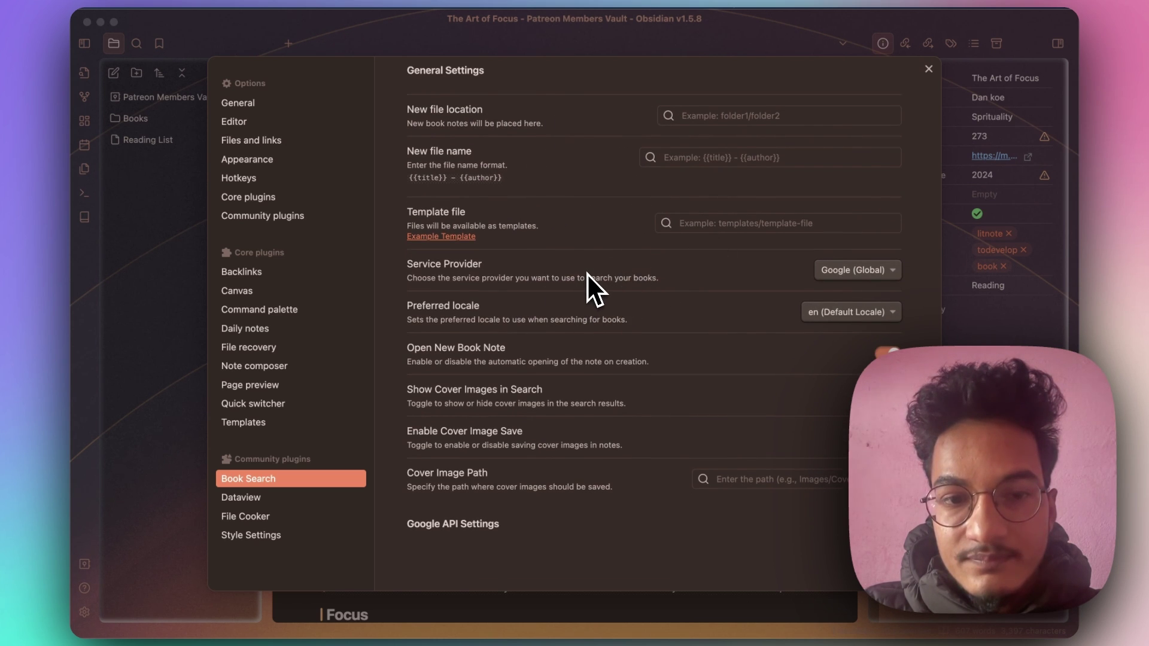
pyautogui.click(724, 116)
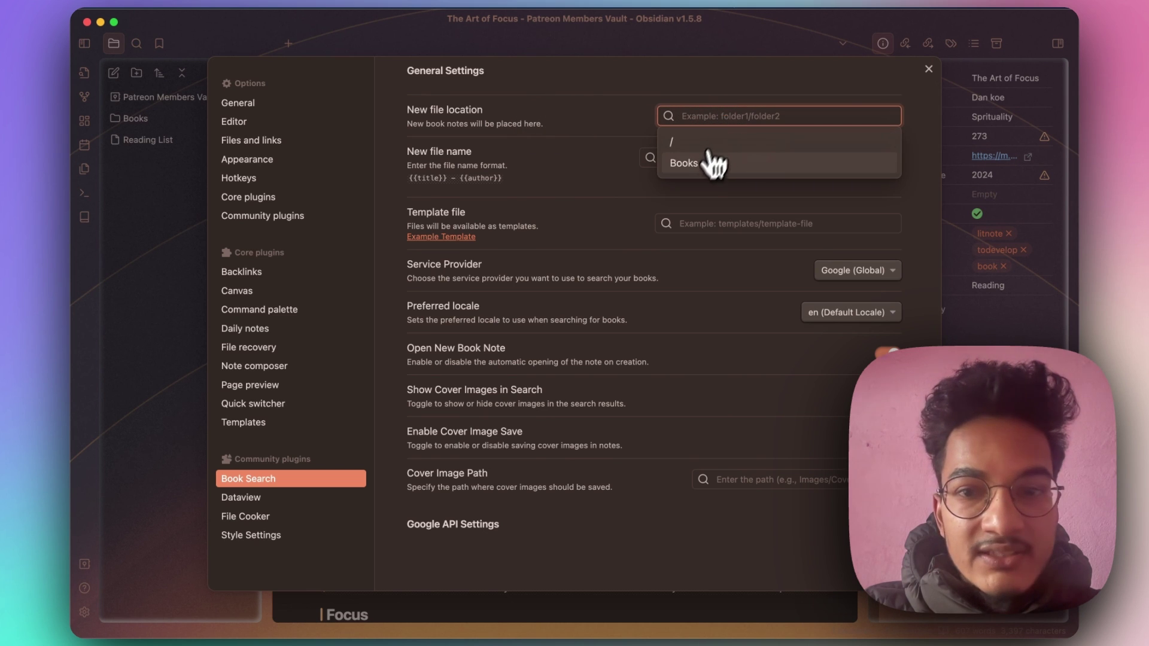
pyautogui.click(691, 164)
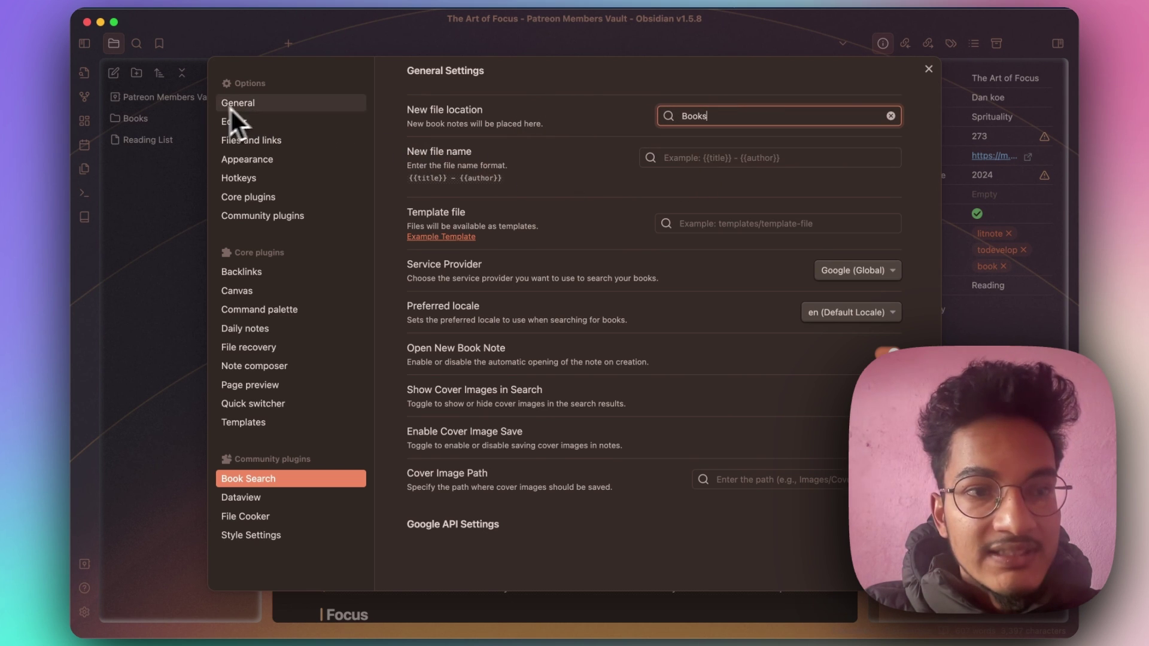
pyautogui.scroll(1, 467, 167)
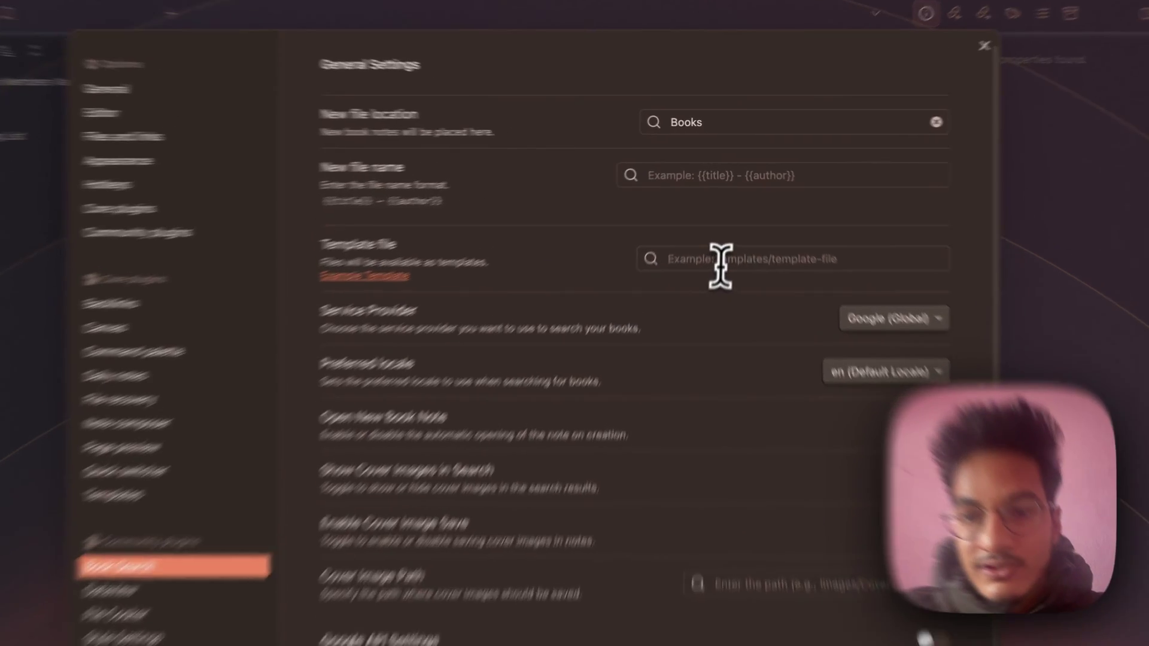
# - Open the plugin's example template on GitHub in the browser, examine its fields, and return to Obsidian
pyautogui.click(727, 237)
pyautogui.click(555, 299)
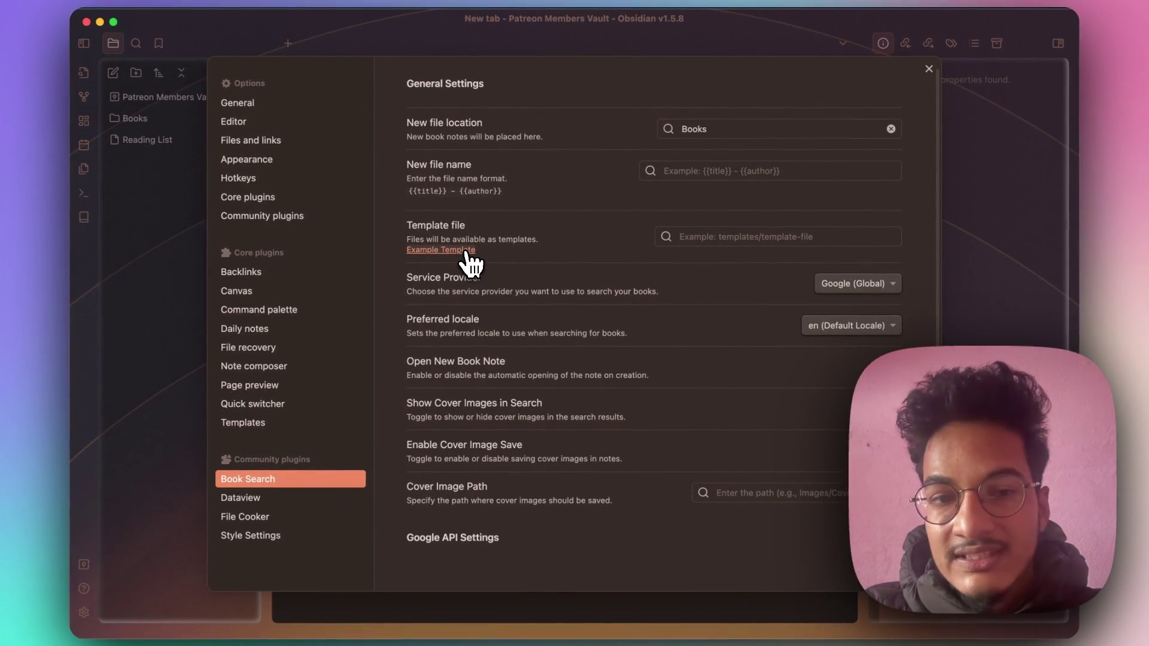
pyautogui.click(468, 251)
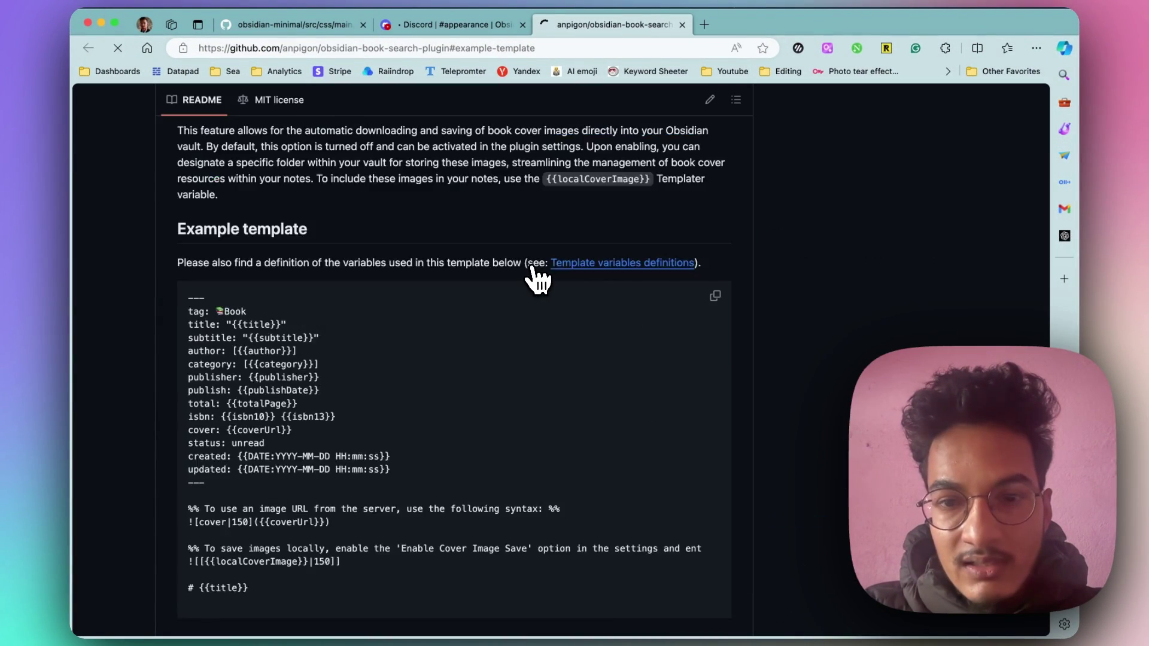
pyautogui.scroll(-4, 359, 478)
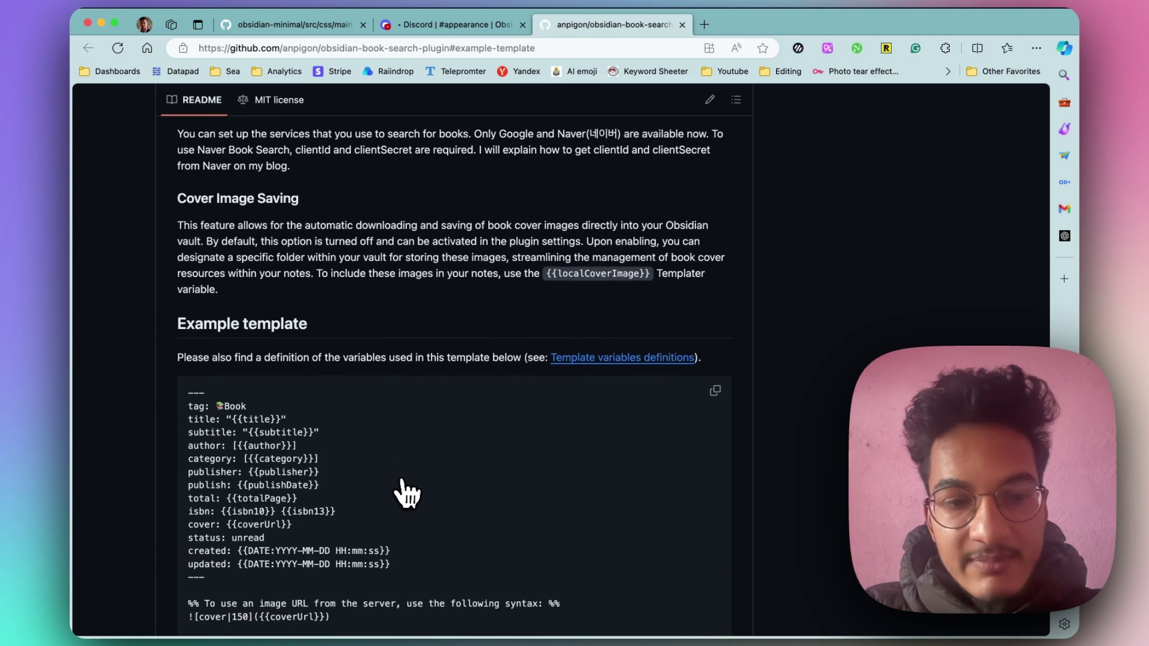
pyautogui.scroll(-1, 226, 399)
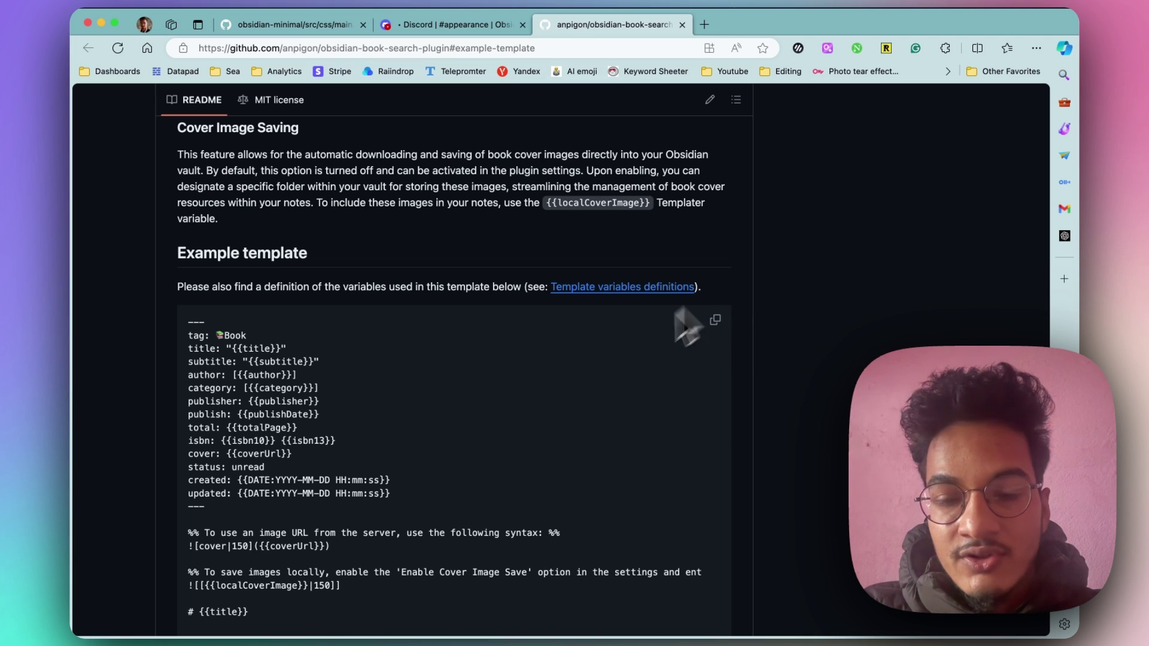
pyautogui.moveTo(525, 632)
pyautogui.click(559, 610)
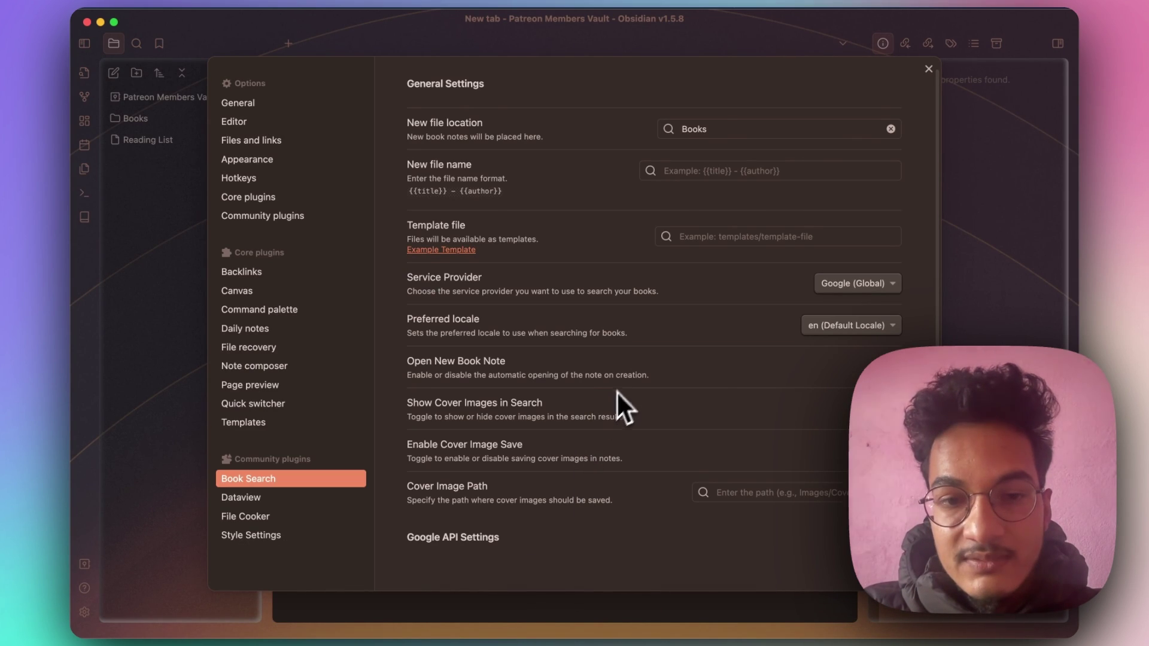
# - Close the settings and create a folder named Templates in the vault
pyautogui.scroll(-1, 676, 233)
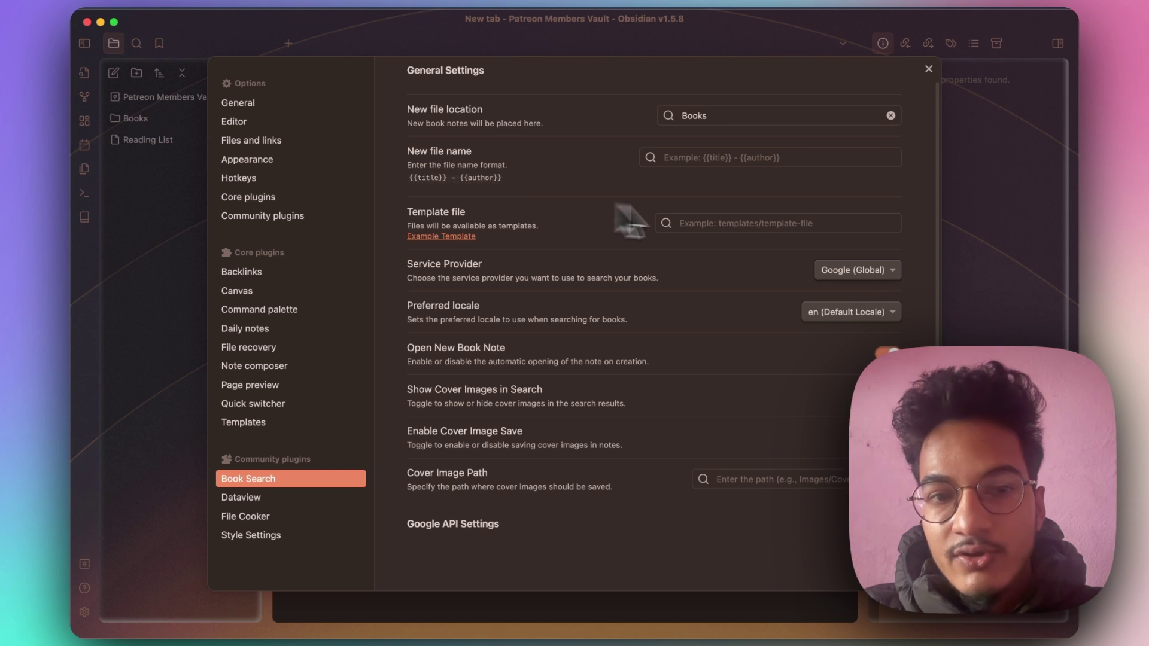
pyautogui.click(1010, 238)
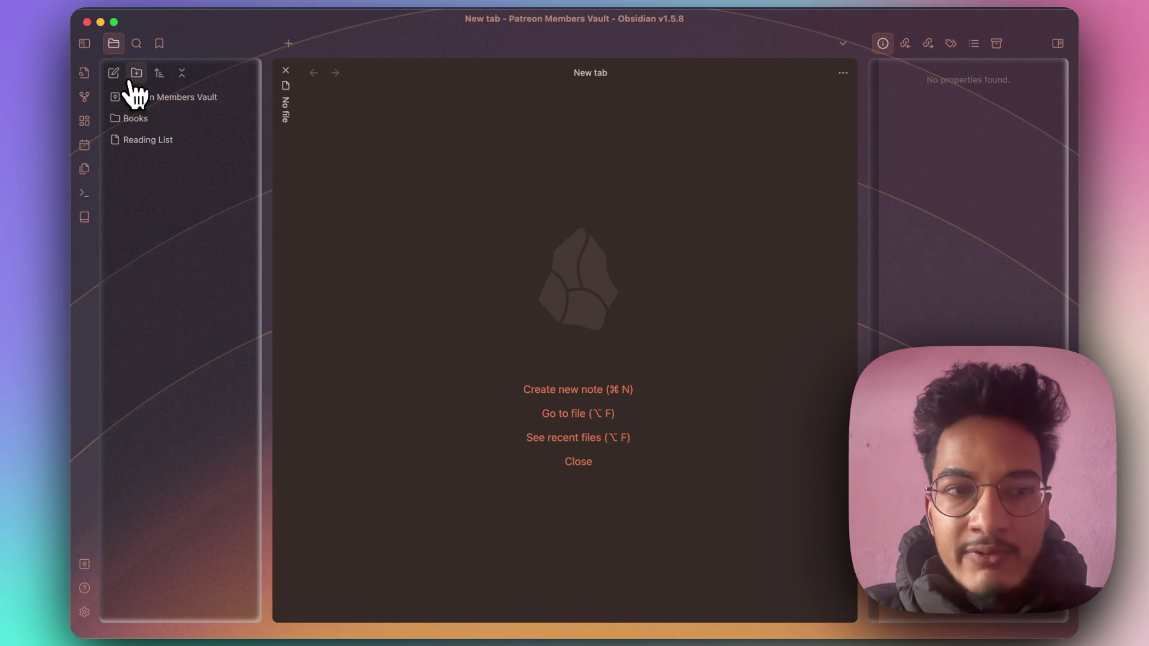
pyautogui.click(137, 73)
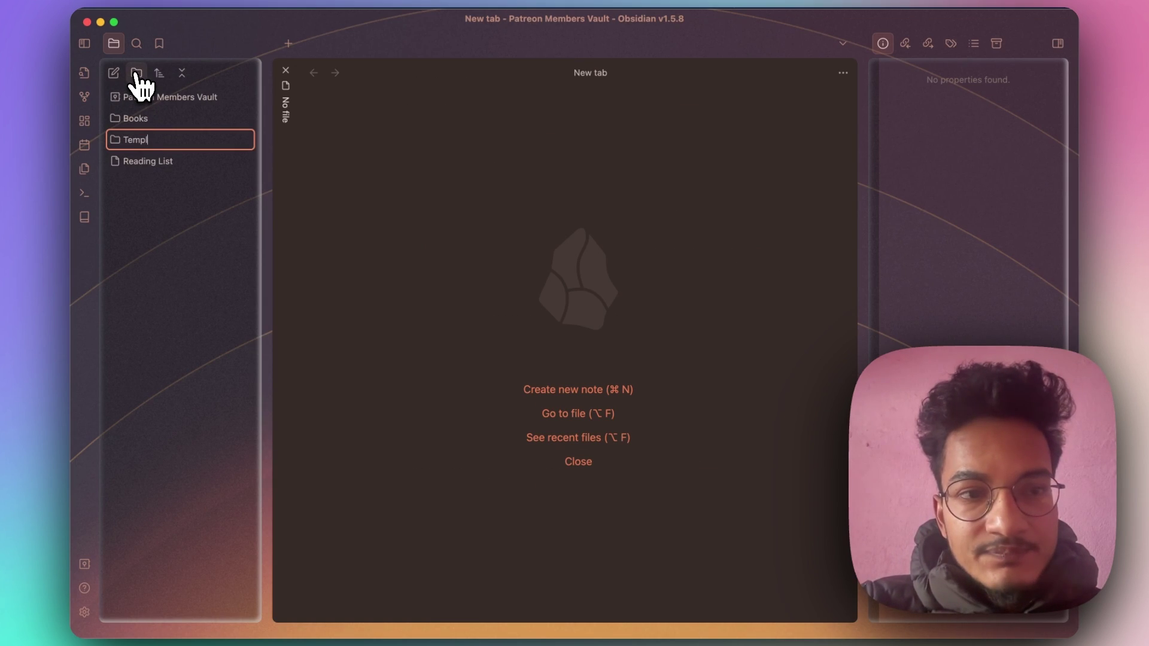
pyautogui.write('Templates')
pyautogui.press('Return')
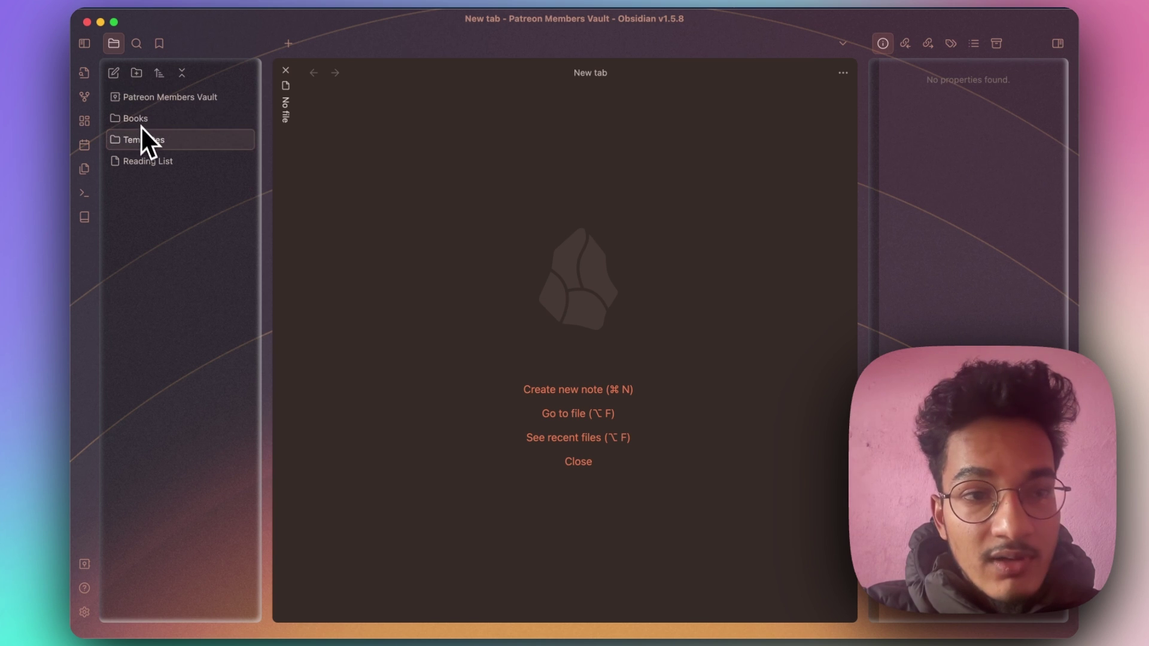
# - Create a note named Books inside the Templates folder
pyautogui.click(149, 143)
pyautogui.rightClick(150, 142)
pyautogui.click(170, 139)
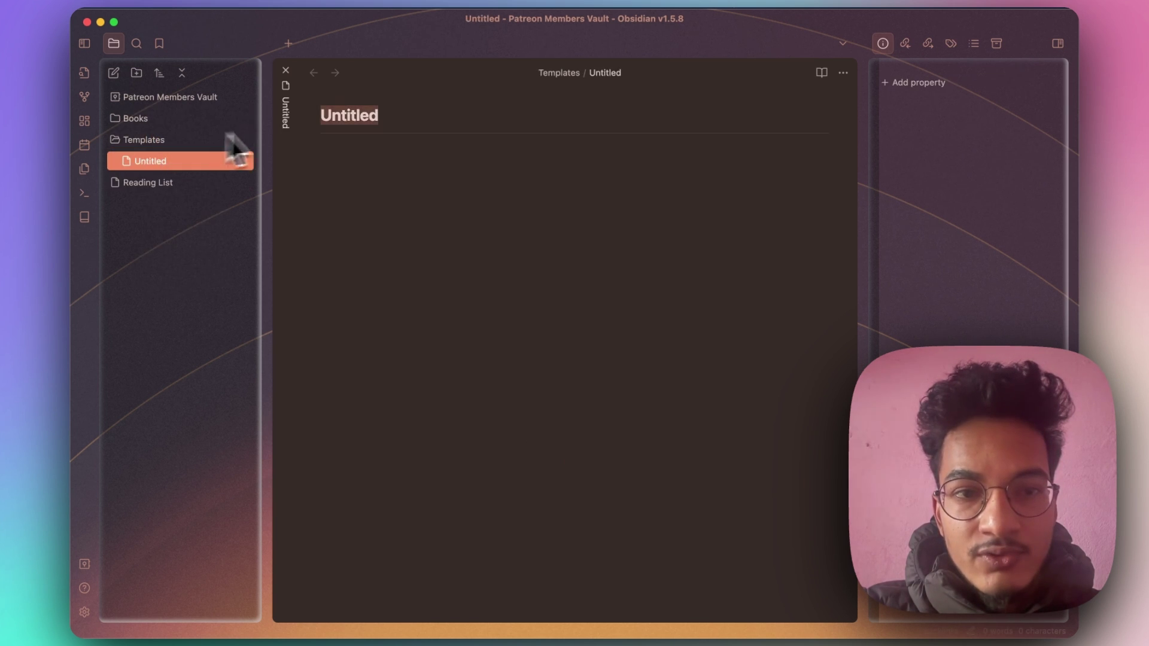
pyautogui.write('Bo')
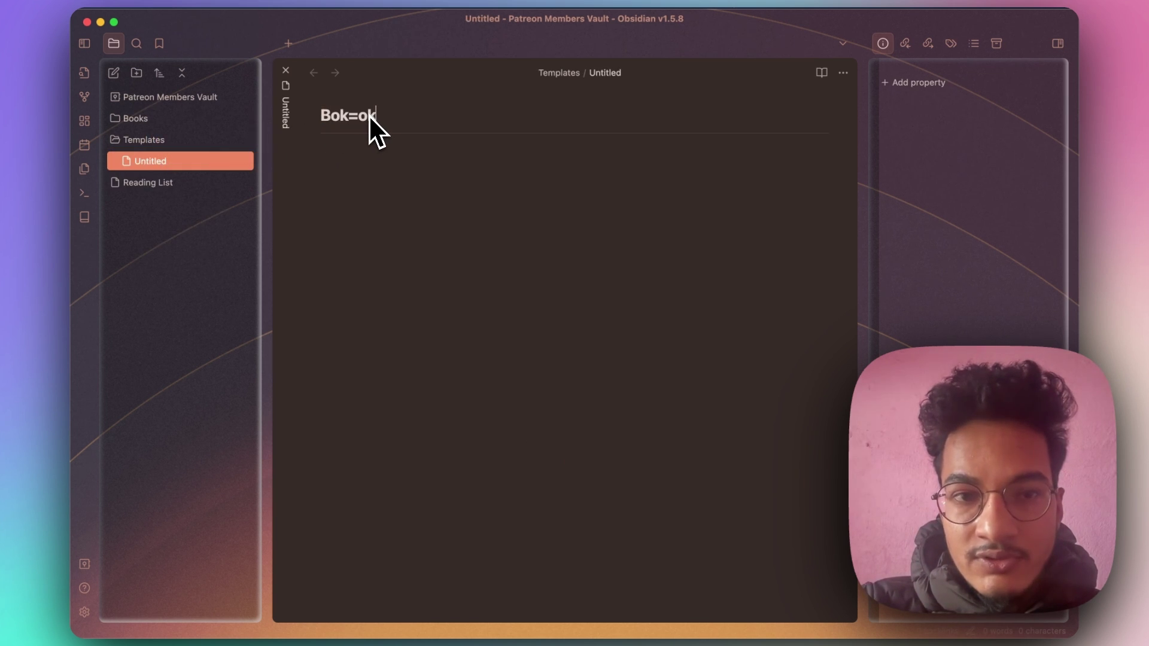
pyautogui.write('oks')
pyautogui.press('Return')
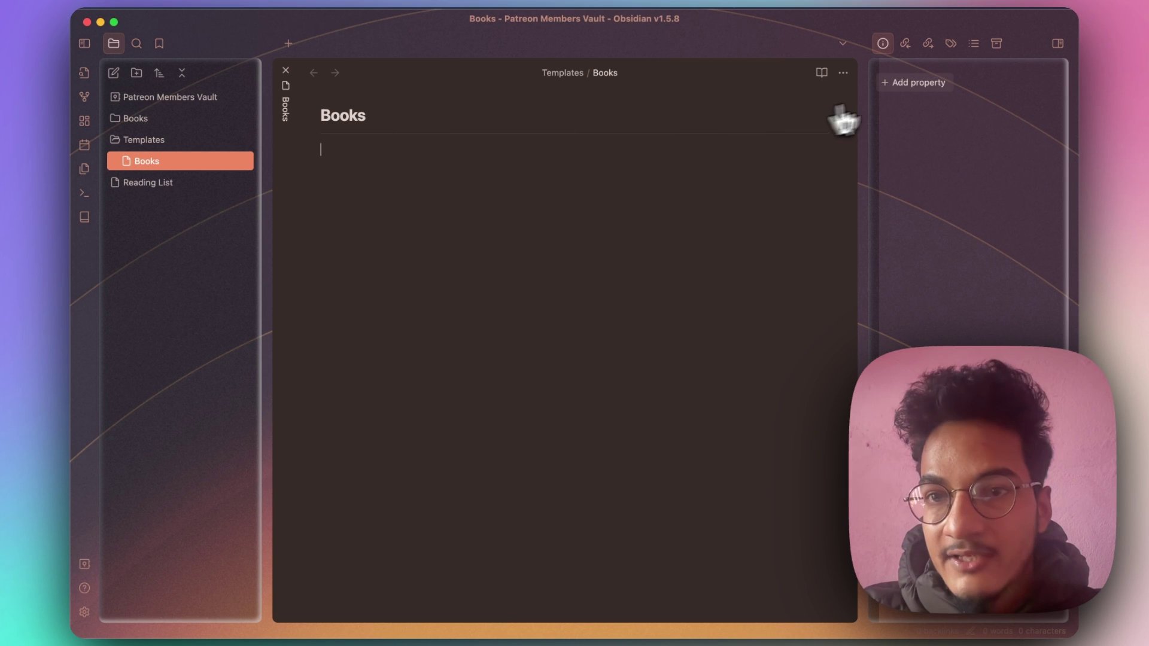
# - Add a title property with the value {{title}} and an author property with {{author}} to the Books template
pyautogui.click(904, 83)
pyautogui.click(916, 106)
pyautogui.write('{{title}}')
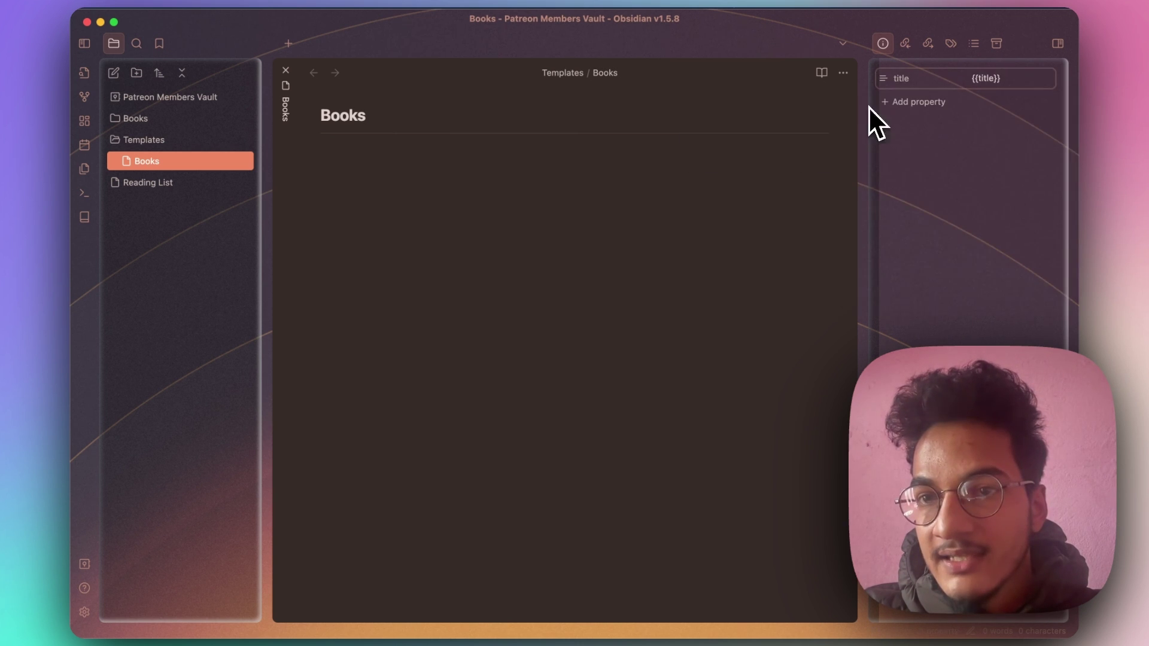
pyautogui.click(901, 103)
pyautogui.click(921, 125)
pyautogui.write('{{author}}')
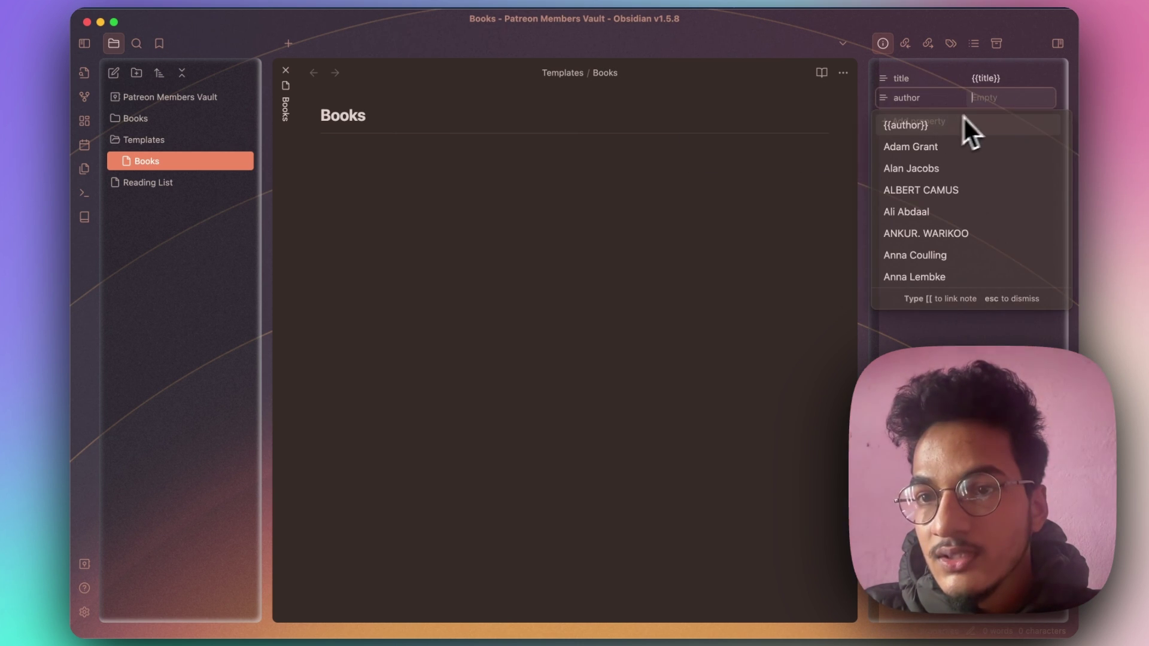
# - Set the author property to {{author}} and review the Template variables definitions on the plugin's GitHub page in the browser
pyautogui.press('Return')
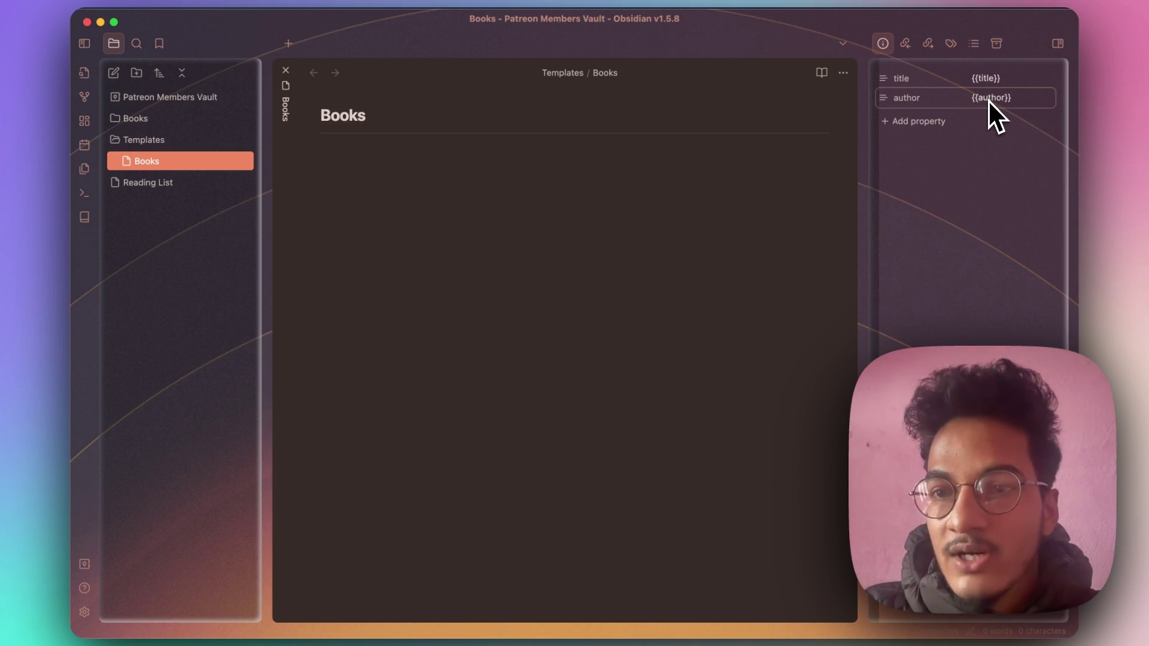
pyautogui.hotkey('ctrl', 'Up')
pyautogui.click(299, 206)
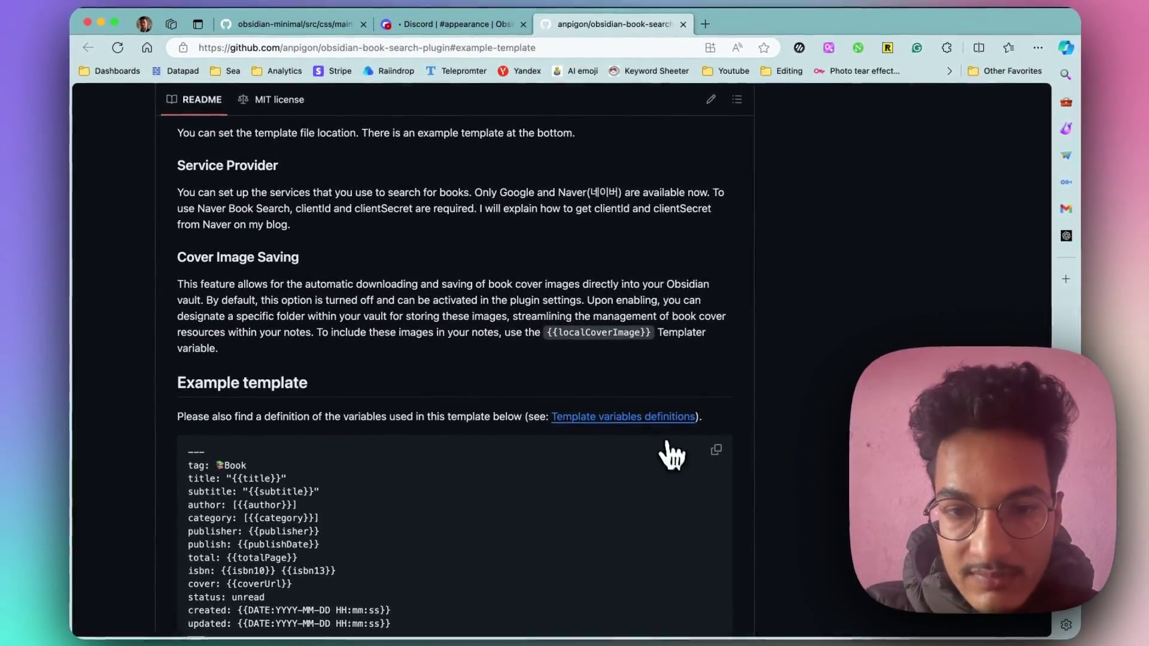
pyautogui.click(616, 418)
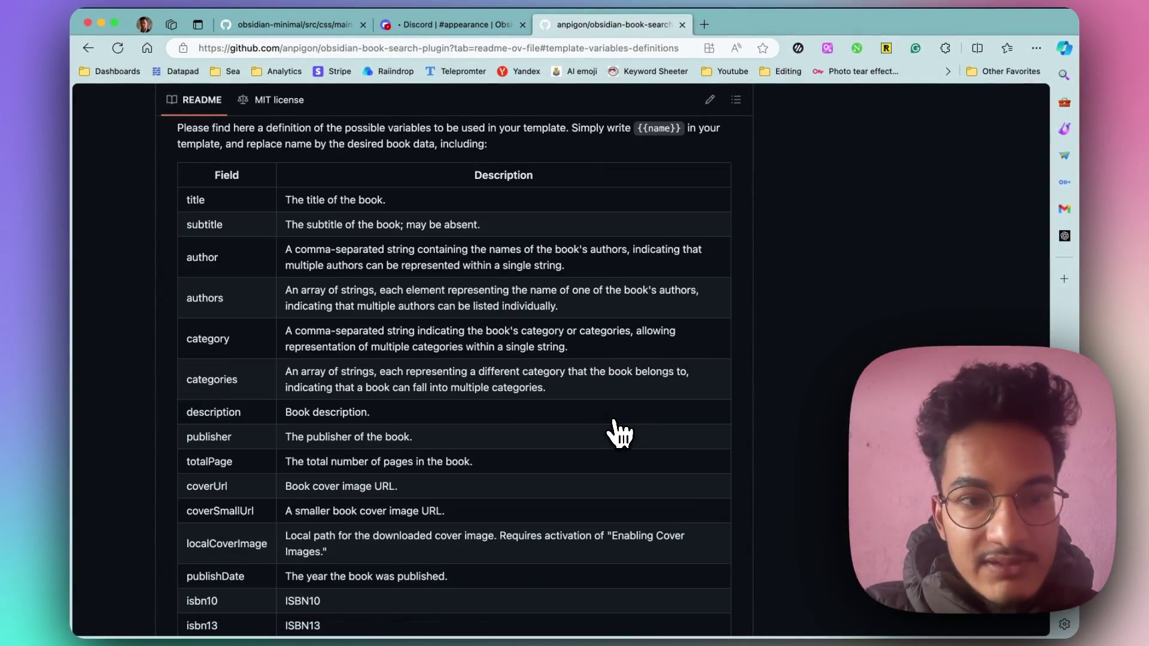
pyautogui.scroll(3, 446, 389)
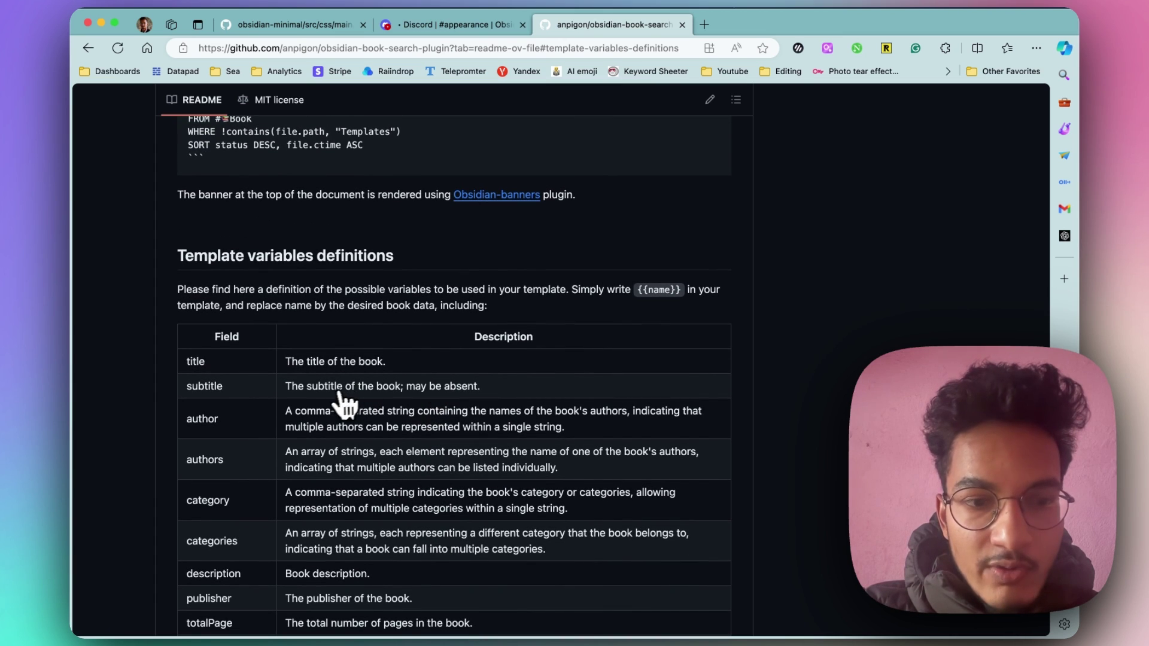
pyautogui.scroll(-3, 335, 404)
pyautogui.scroll(-2, 334, 405)
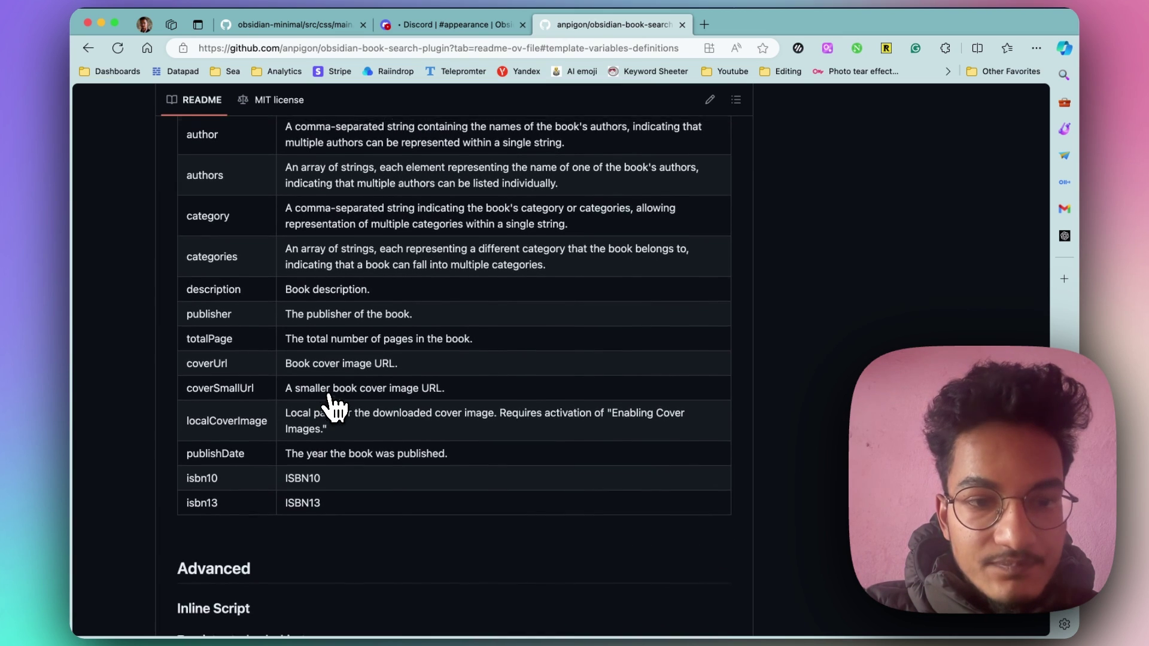
pyautogui.scroll(1, 334, 402)
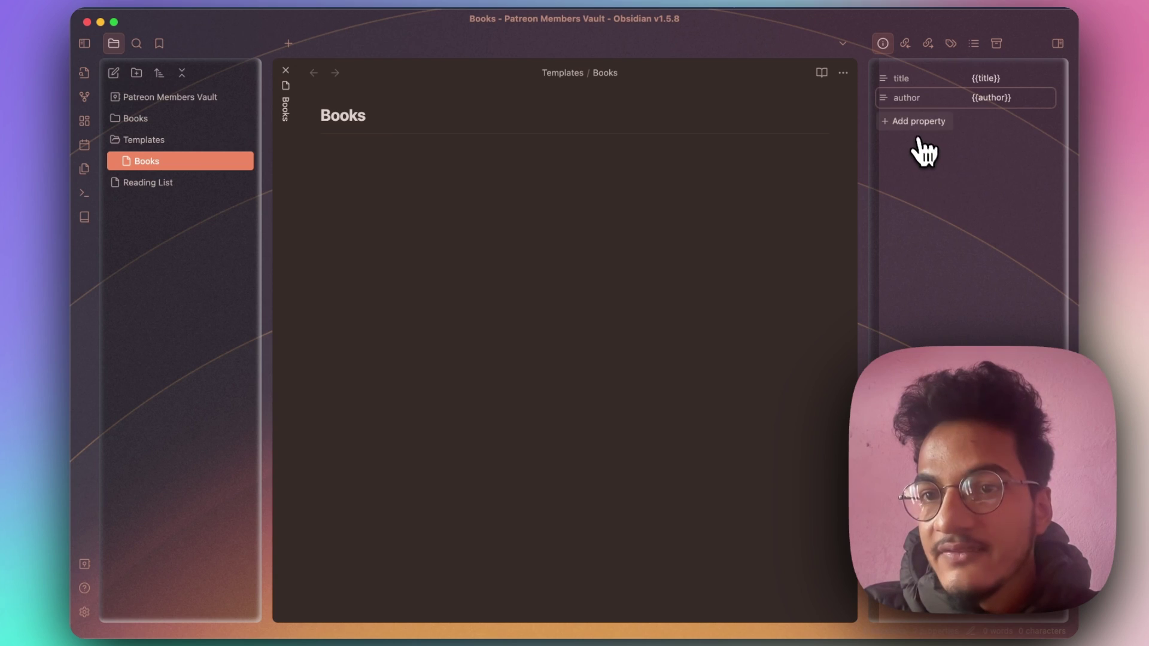
# - Return to Obsidian and add a category property with the value {{category}} to the Books template
pyautogui.click(916, 122)
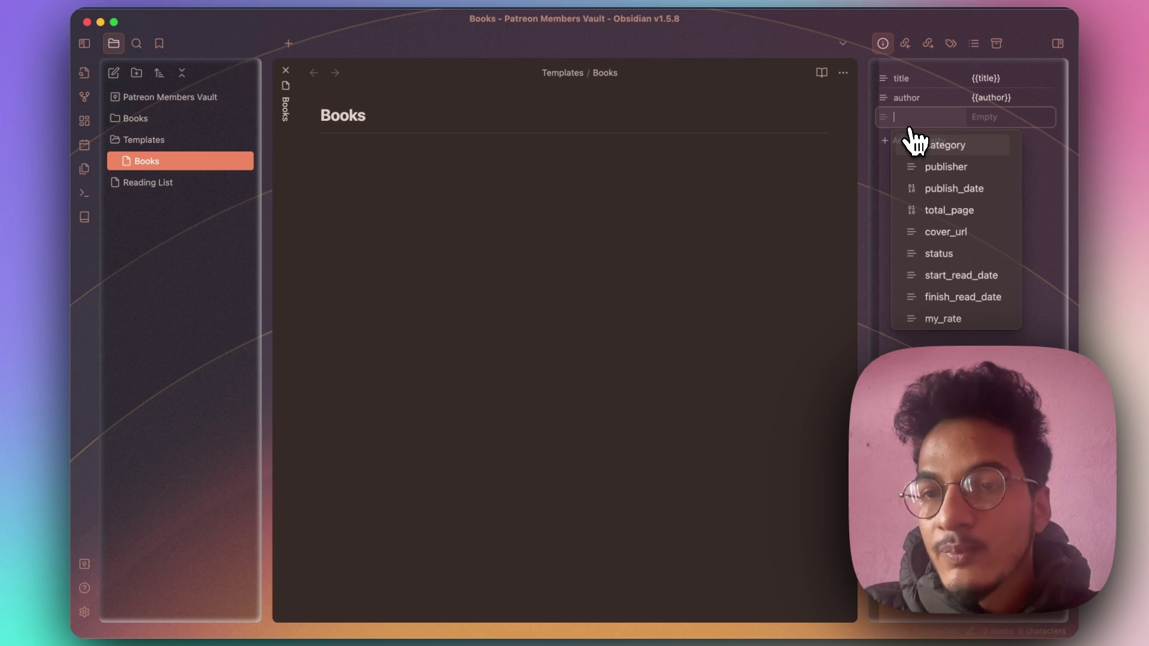
pyautogui.click(919, 145)
pyautogui.click(957, 144)
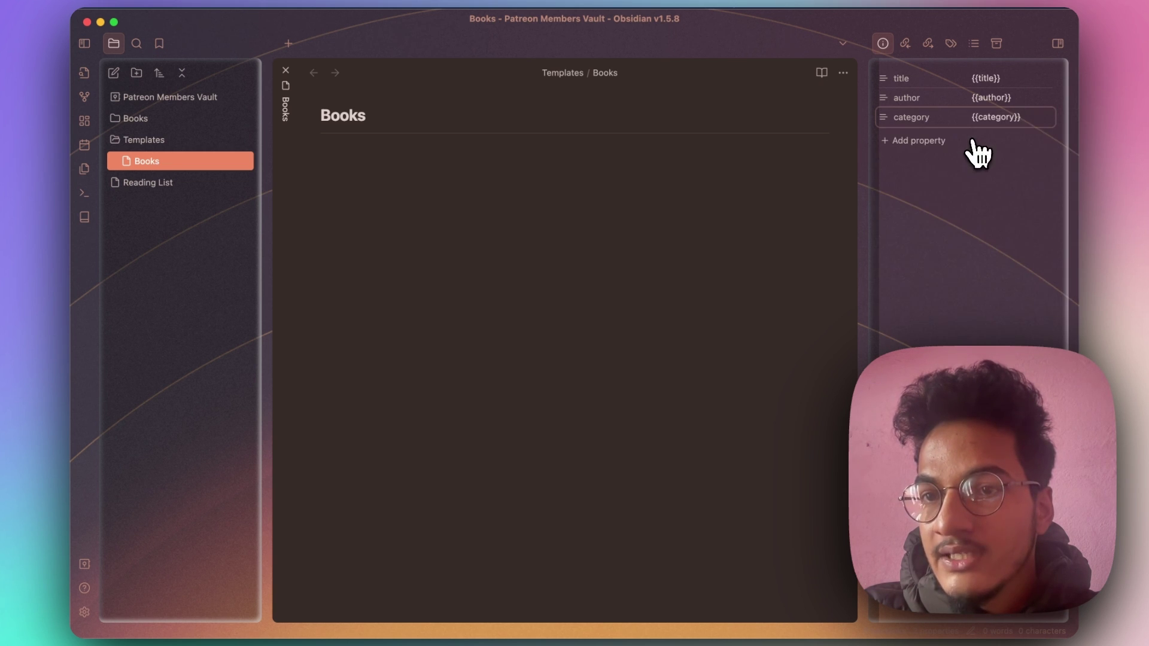
# - Place the Obsidian window beside the plugin's GitHub page and add a pages property with the value {{totalpage}} to the template
pyautogui.click(934, 143)
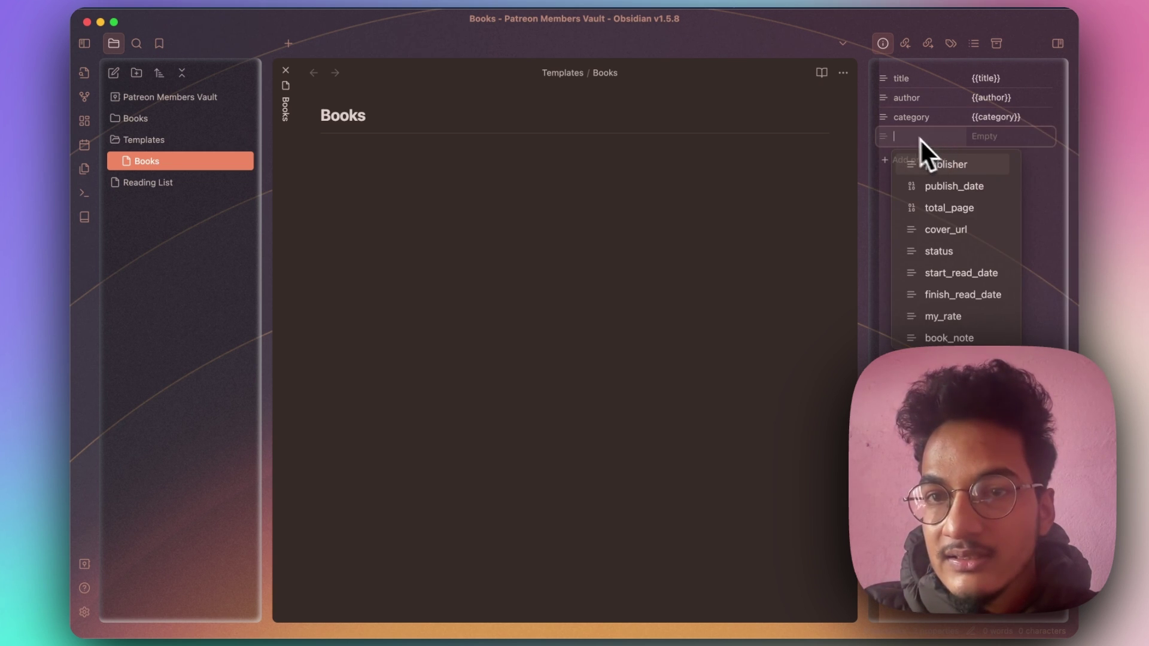
pyautogui.hotkey('ctrl', 'alt', 'Right')
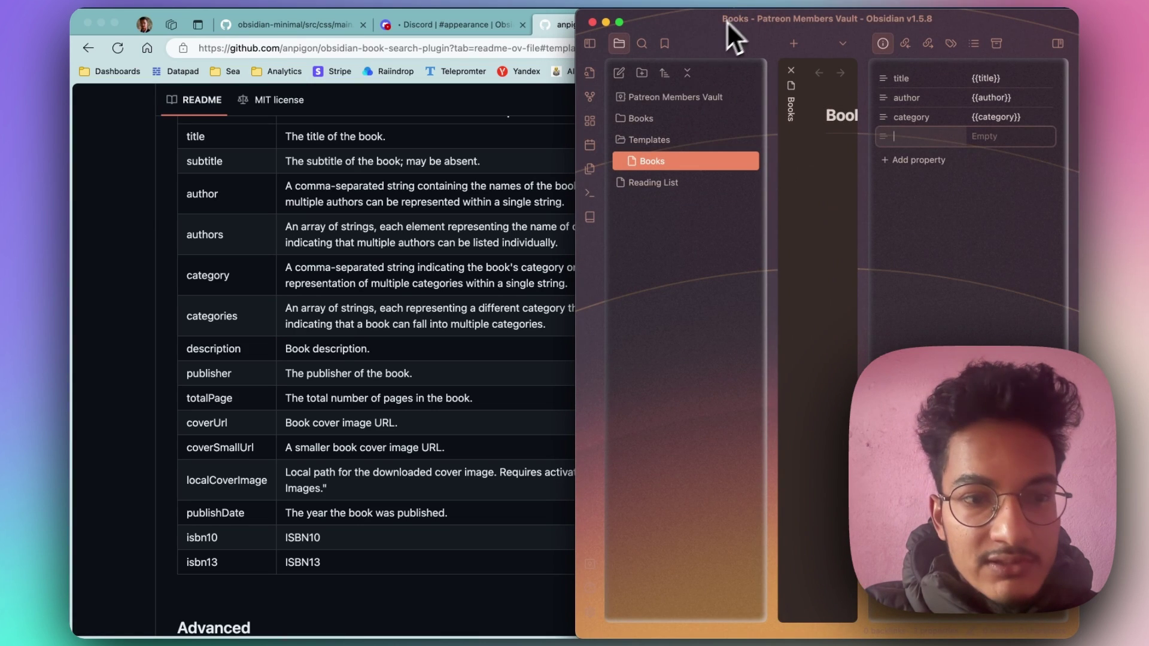
pyautogui.scroll(3, 431, 361)
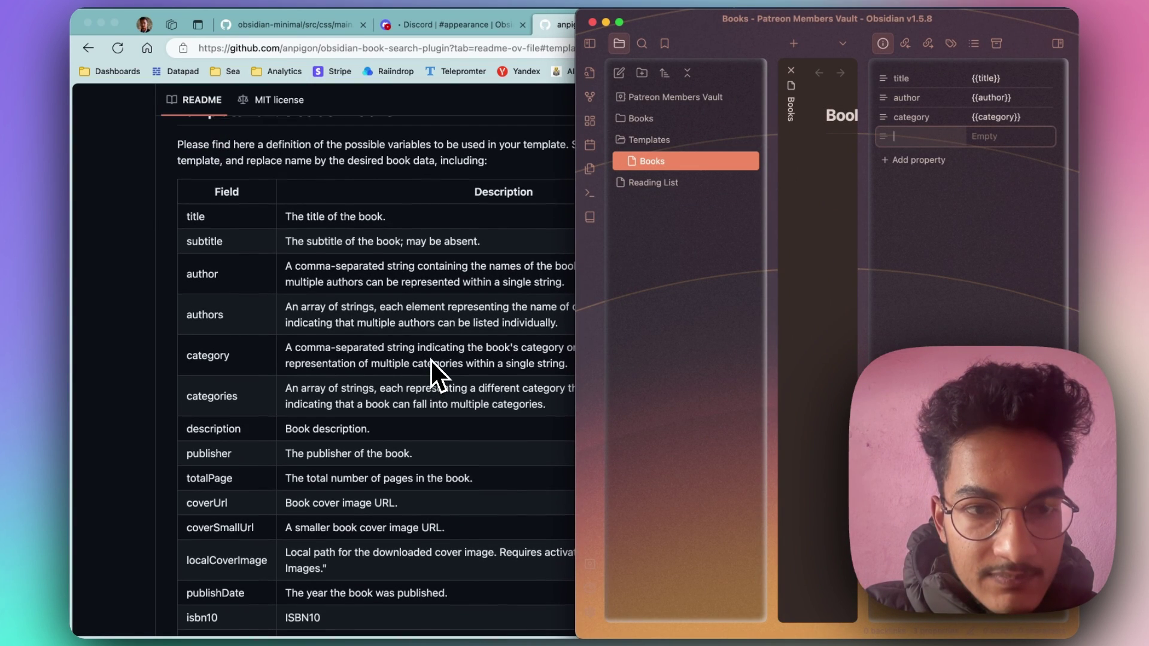
pyautogui.scroll(5, 431, 360)
pyautogui.write('pages')
pyautogui.press('Return')
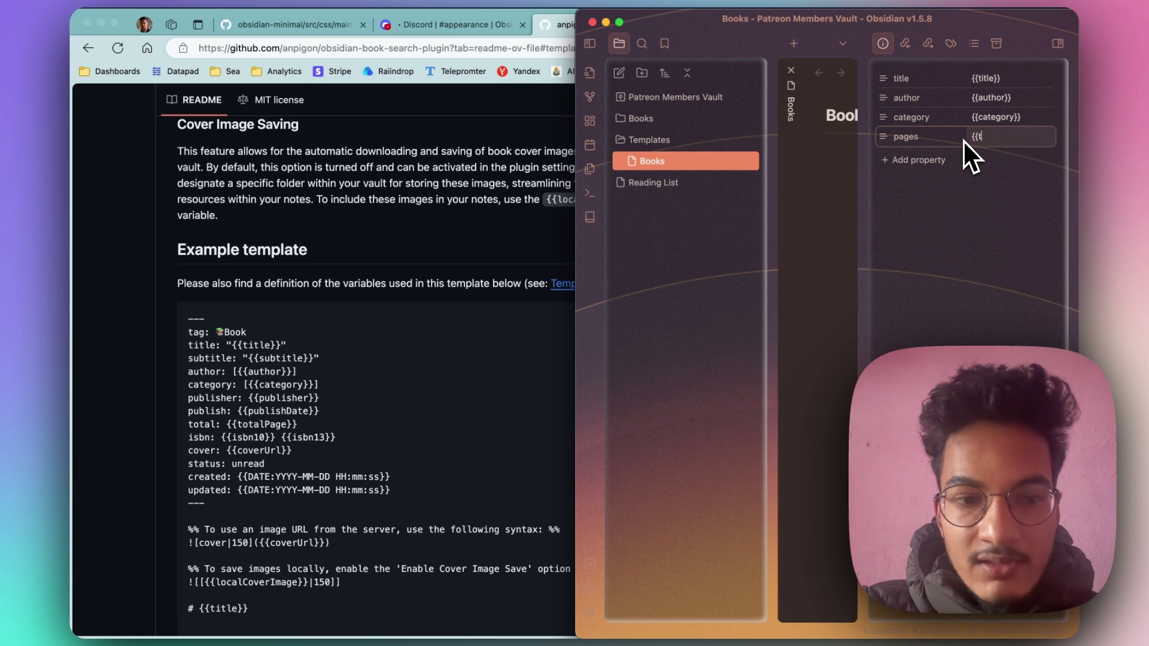
pyautogui.write('{{totalpage')
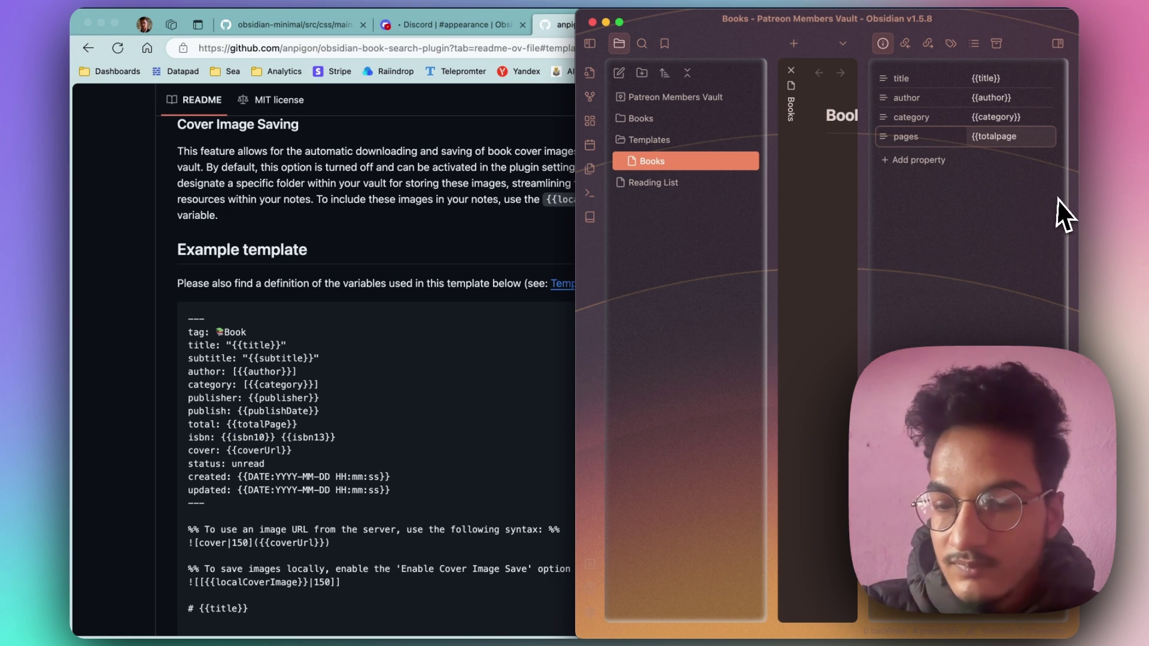
pyautogui.write('}}')
pyautogui.press('Return')
# - Add a property named date to the Books template and rename it publishDate
pyautogui.write('date')
pyautogui.press('Escape')
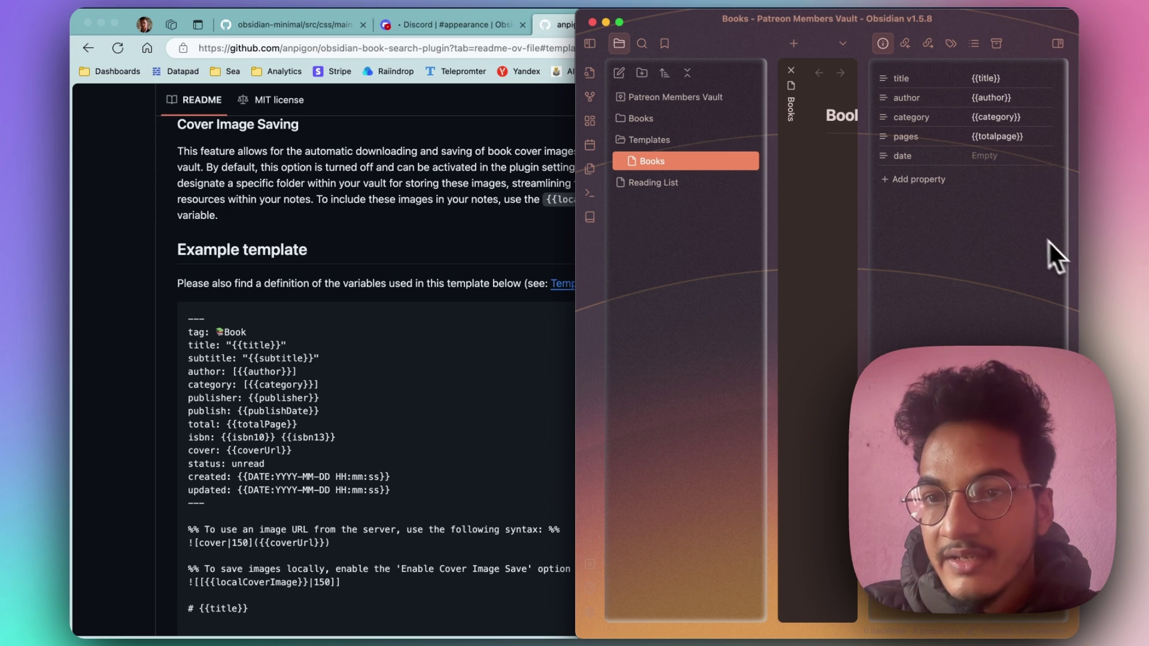
pyautogui.click(905, 153)
pyautogui.press('BackSpace')
pyautogui.press('BackSpace')
pyautogui.press('BackSpace')
pyautogui.press('BackSpace')
pyautogui.write('publ')
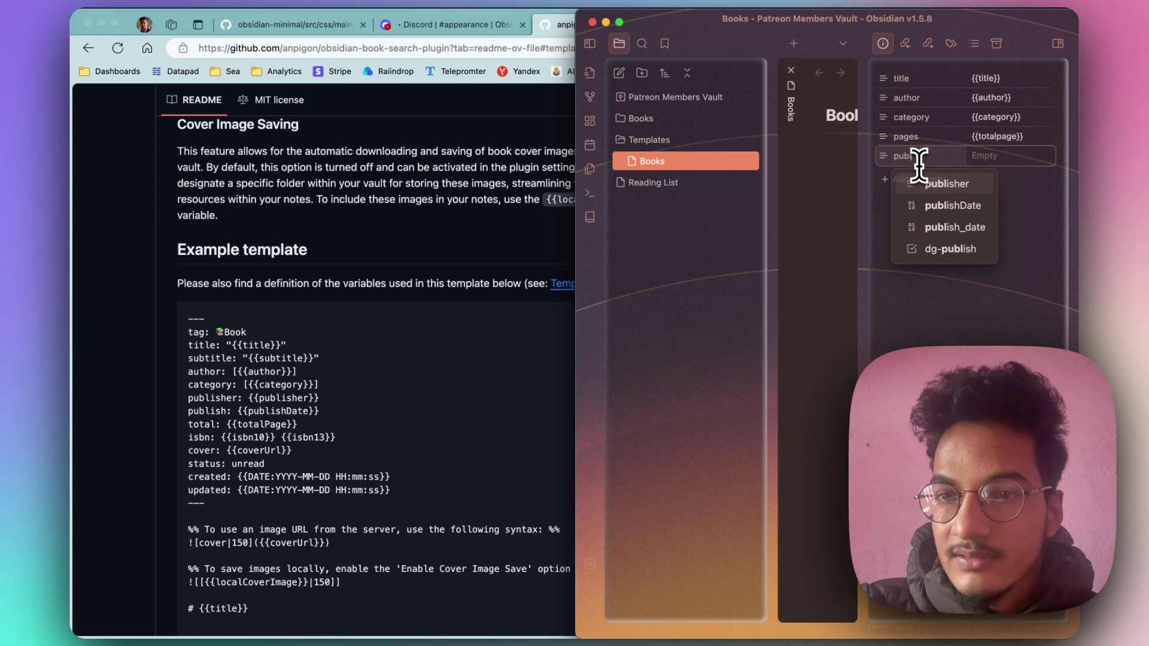
pyautogui.write('ishdate')
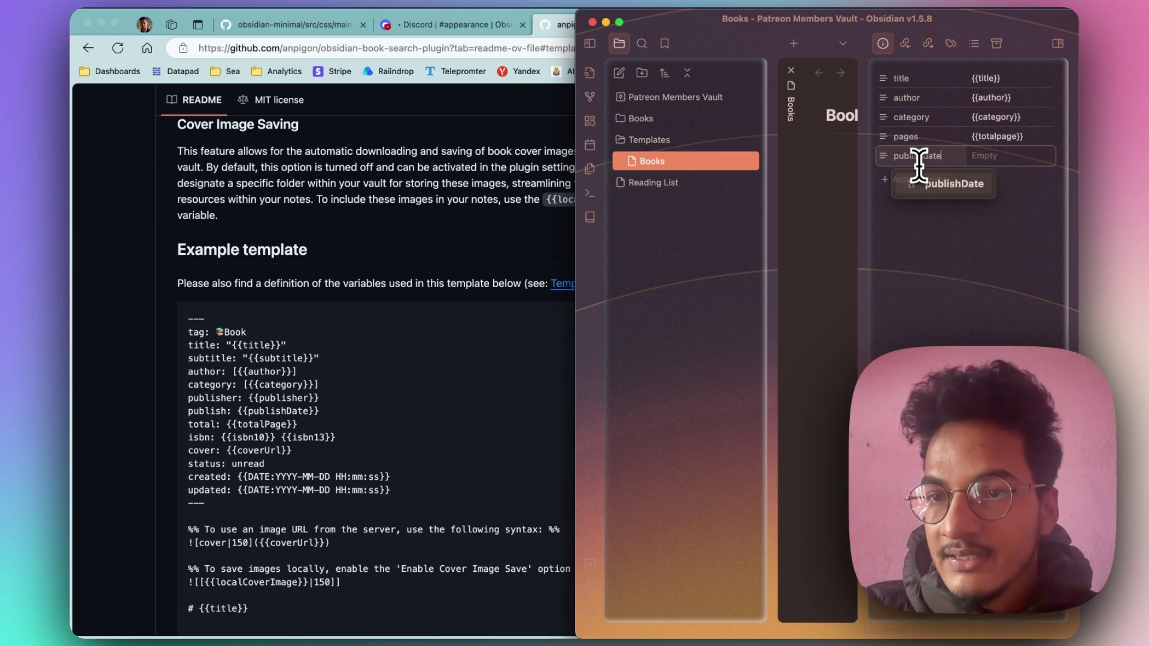
pyautogui.press('Return')
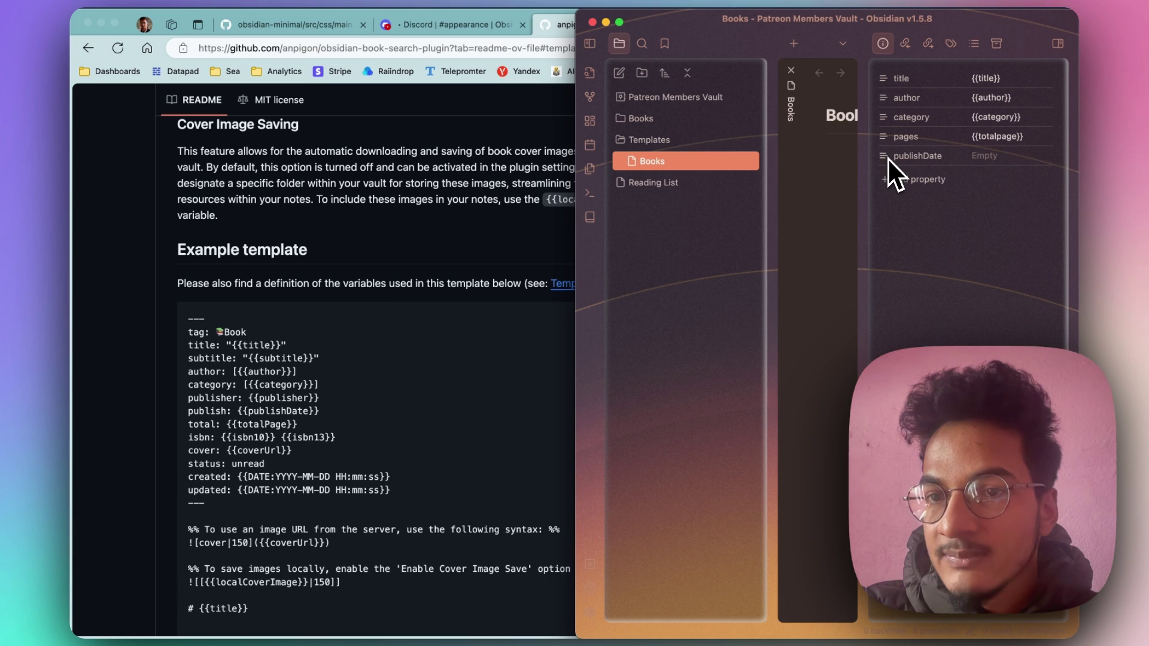
# - Set the value of the publishDate property to {{publishDate}}
pyautogui.click(1006, 137)
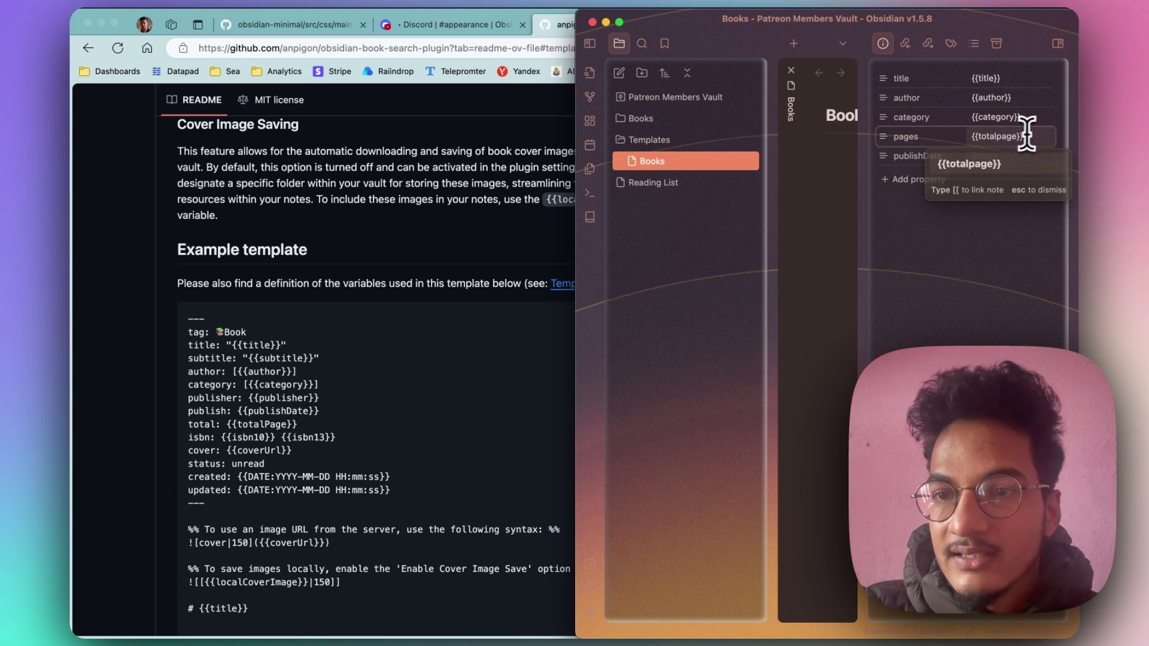
pyautogui.click(1018, 156)
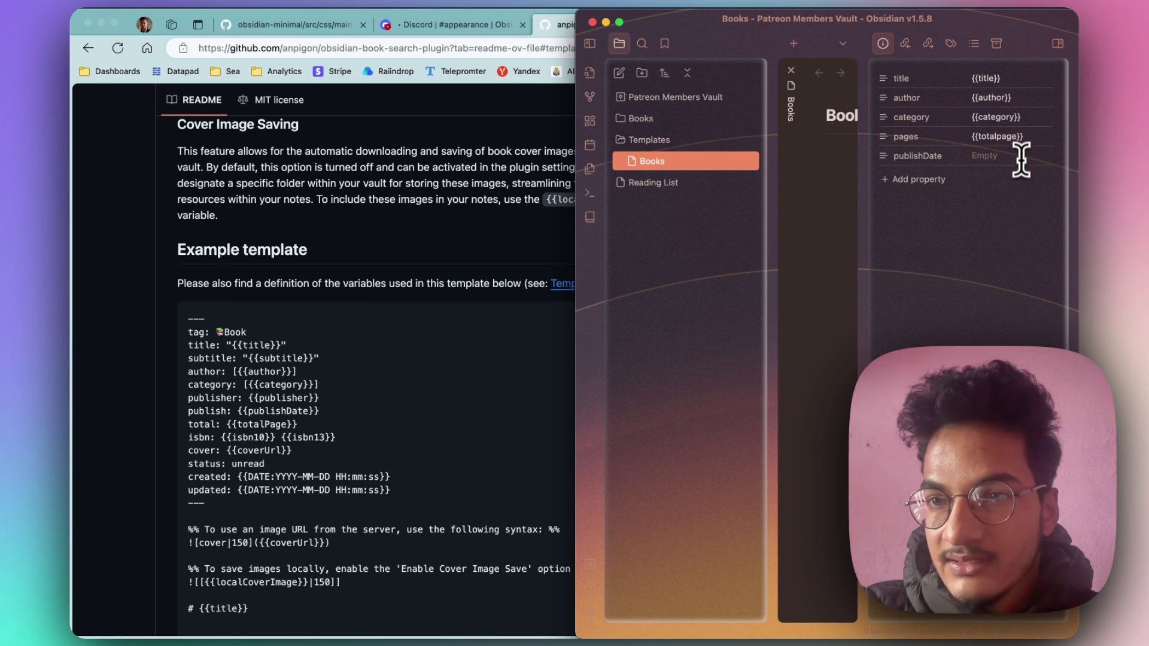
pyautogui.click(557, 608)
pyautogui.write('{{publishDate}}')
pyautogui.click(984, 331)
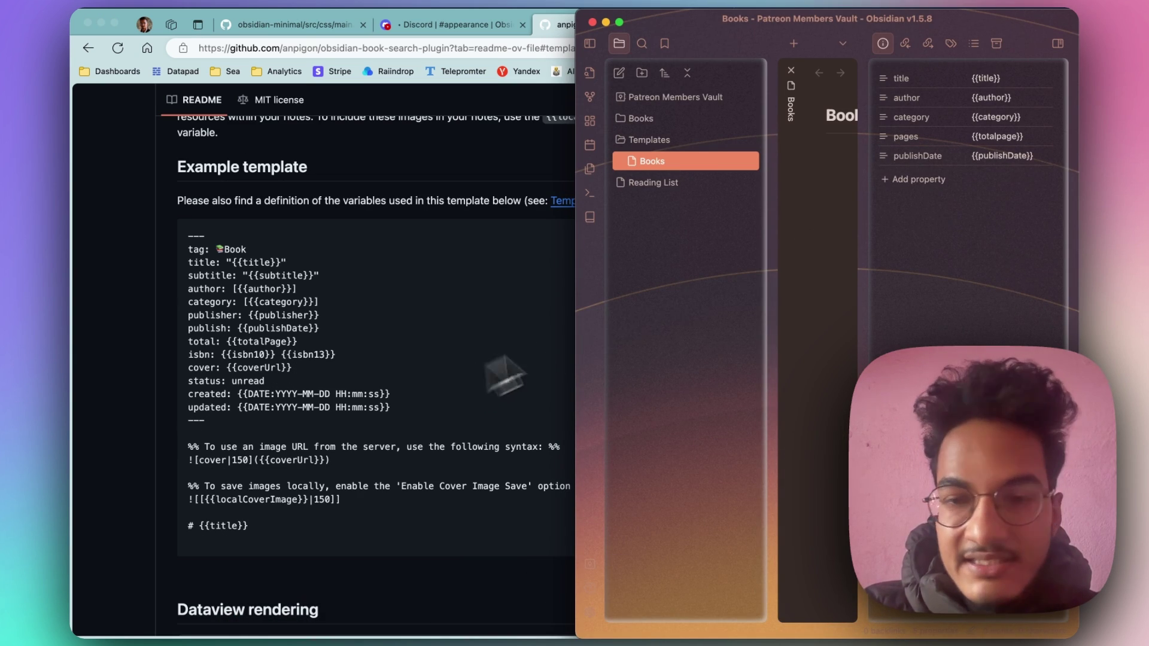
# - Add a status property with the value To Read to the Books template
pyautogui.click(925, 181)
pyautogui.write('status')
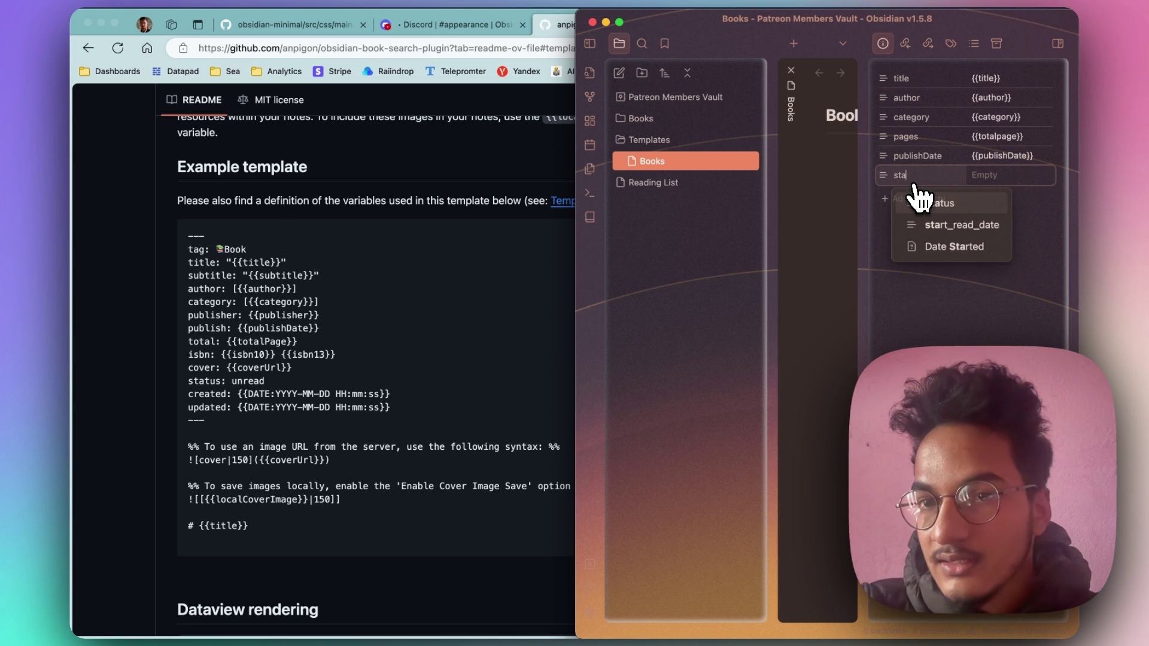
pyautogui.press('Return')
pyautogui.write('To Read')
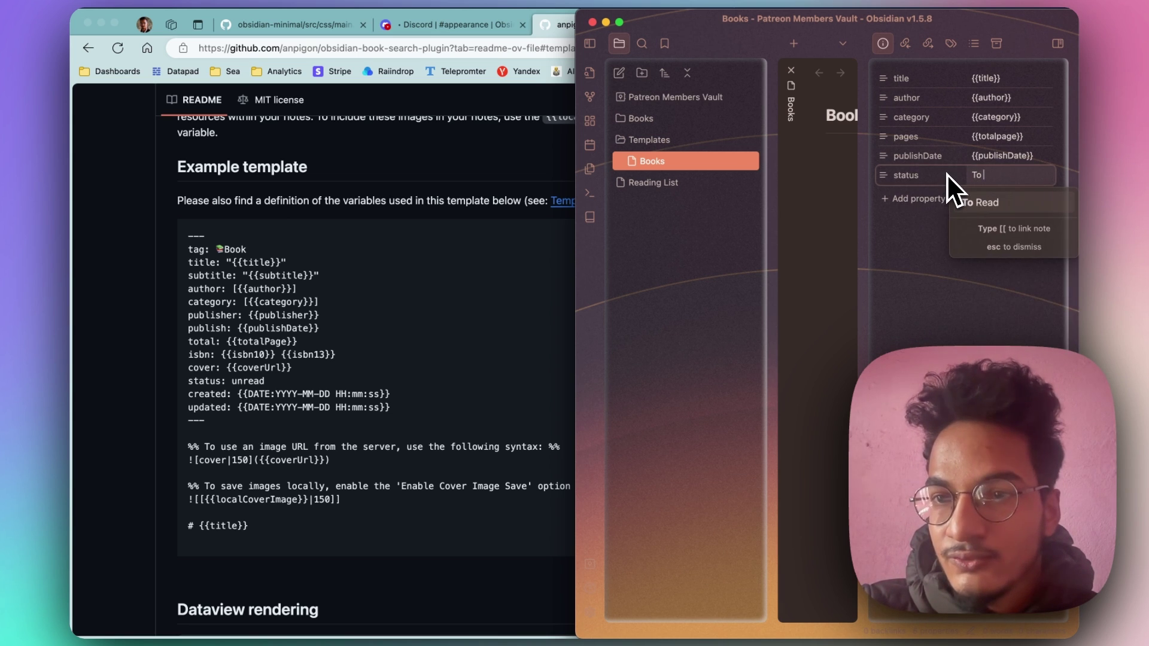
pyautogui.press('Return')
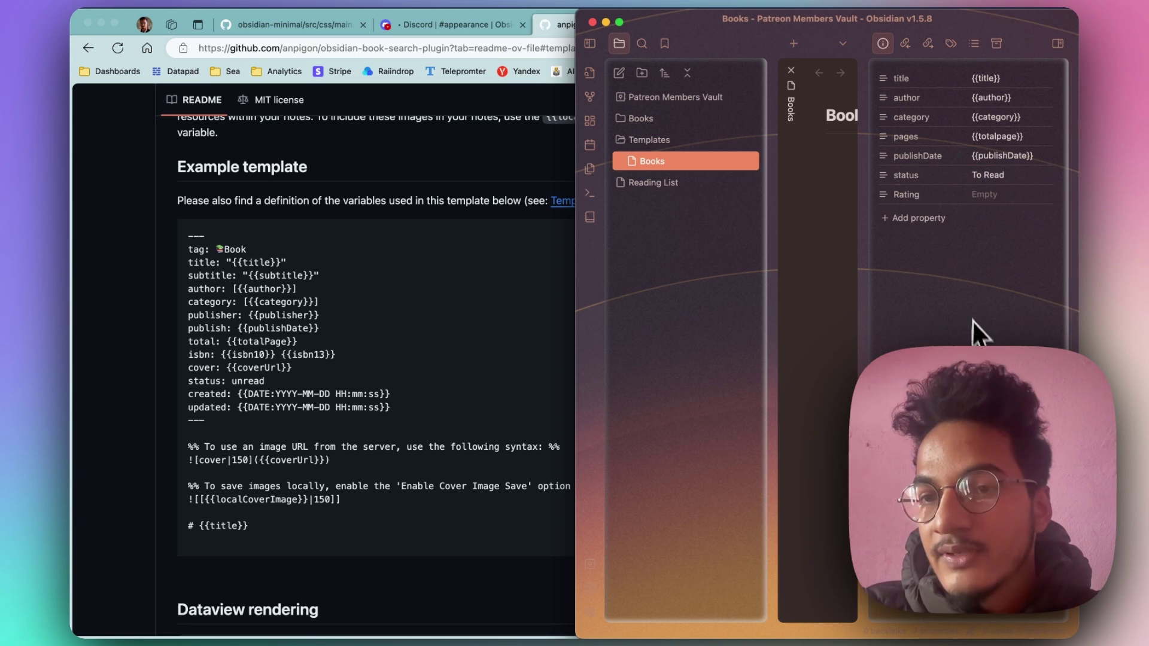
# - Add a property named Rating, rename it to lowercase rating, and leave its value empty
pyautogui.click(915, 198)
pyautogui.write('Rating')
pyautogui.press('Return')
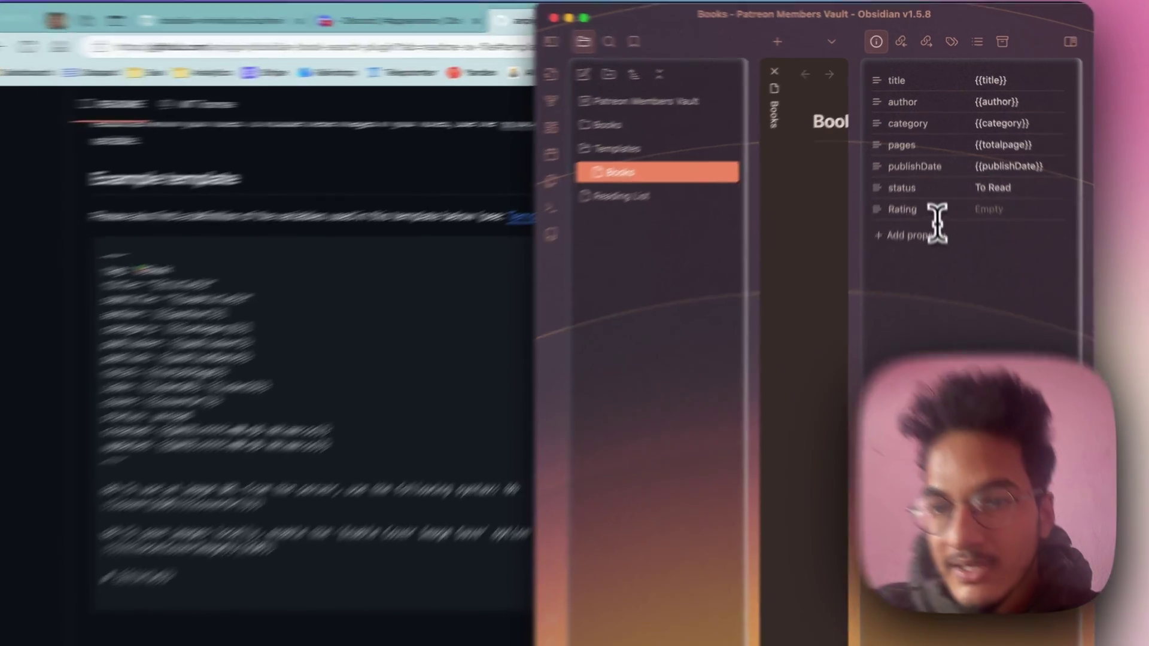
pyautogui.click(928, 211)
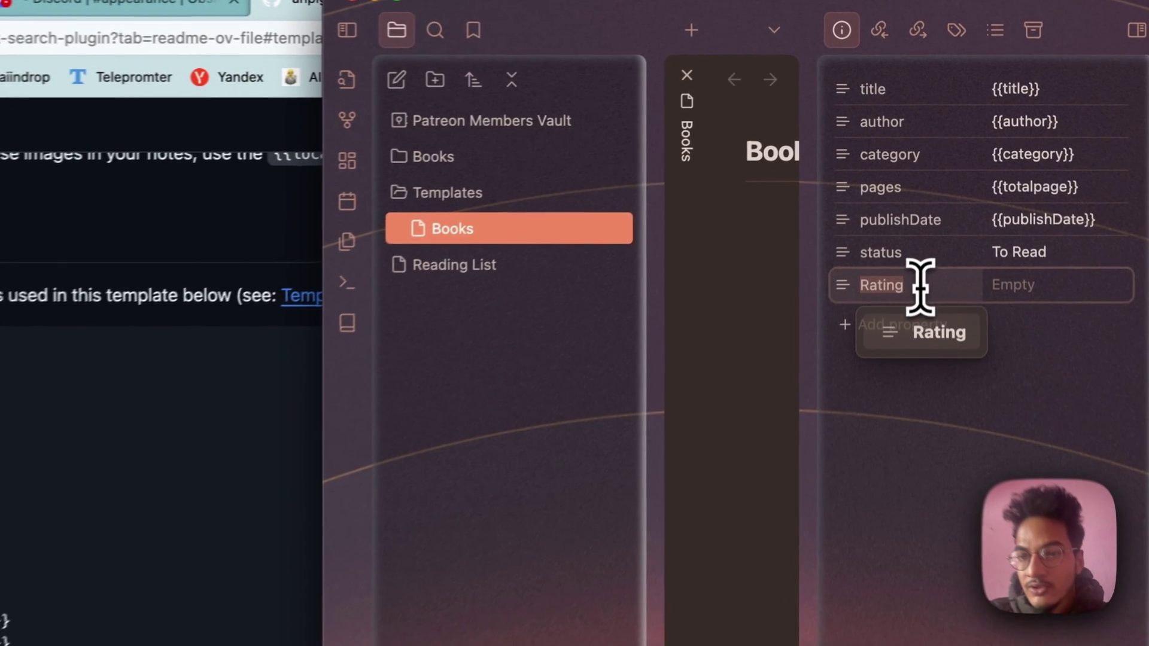
pyautogui.write('rating')
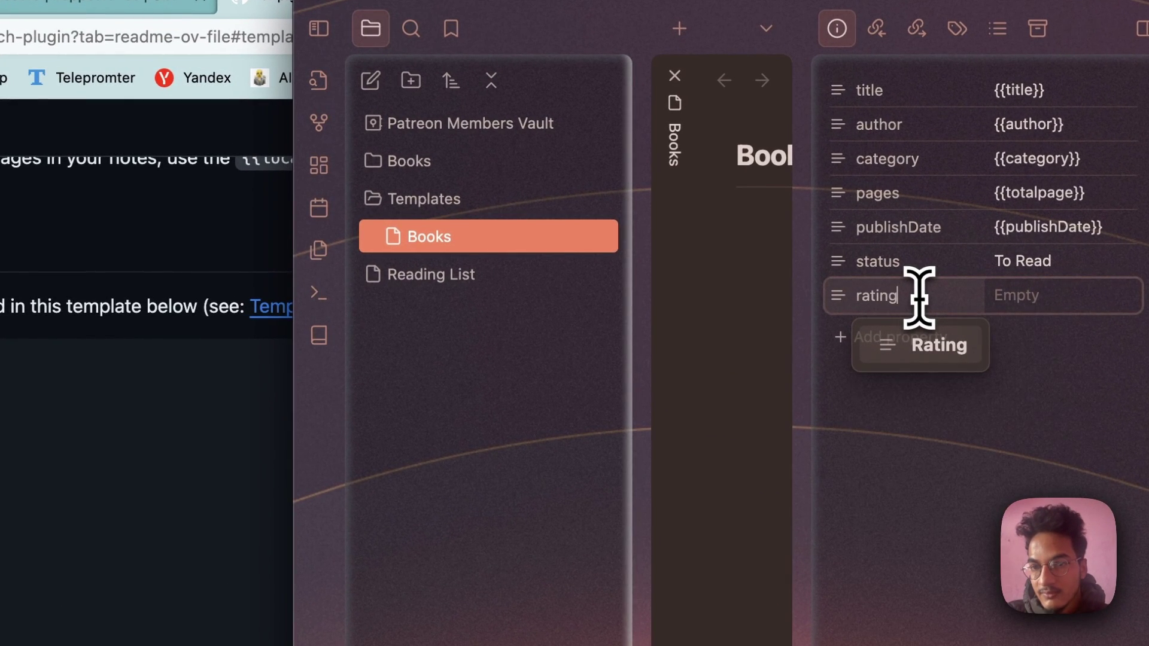
pyautogui.press('Tab')
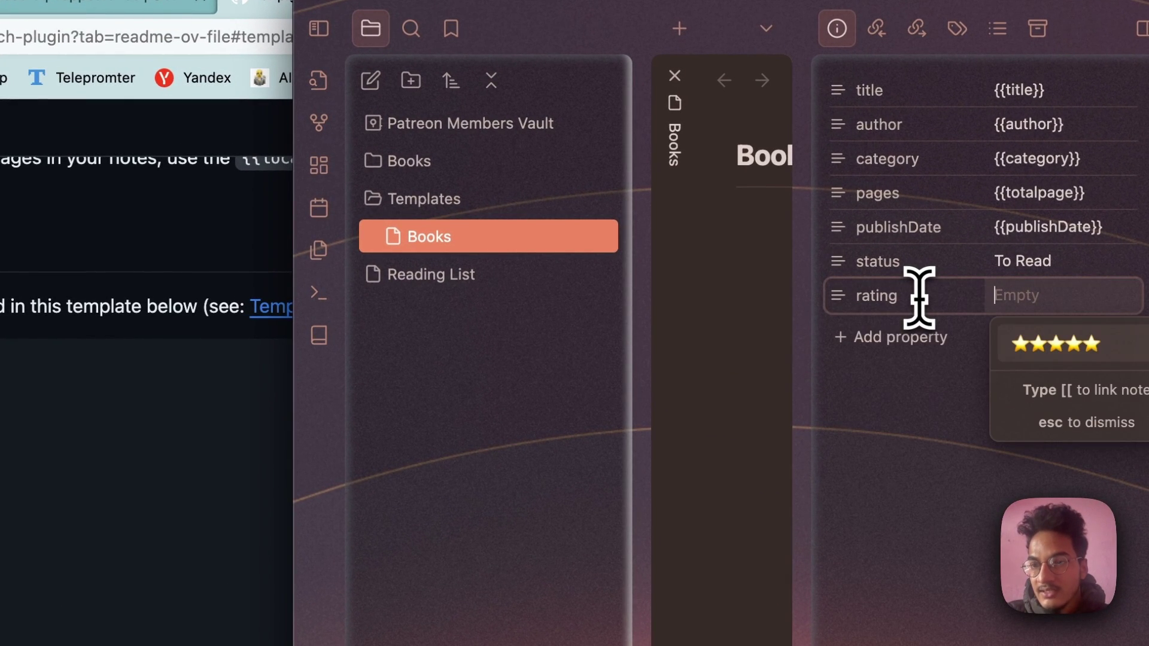
pyautogui.press('Escape')
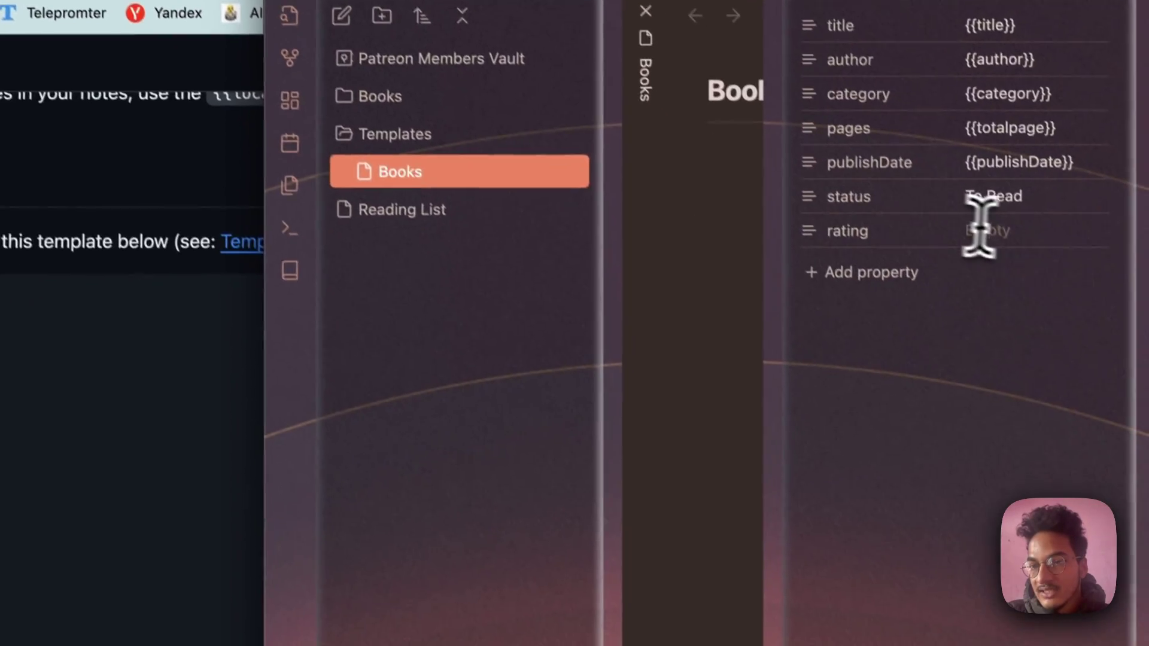
pyautogui.click(979, 230)
pyautogui.press('Escape')
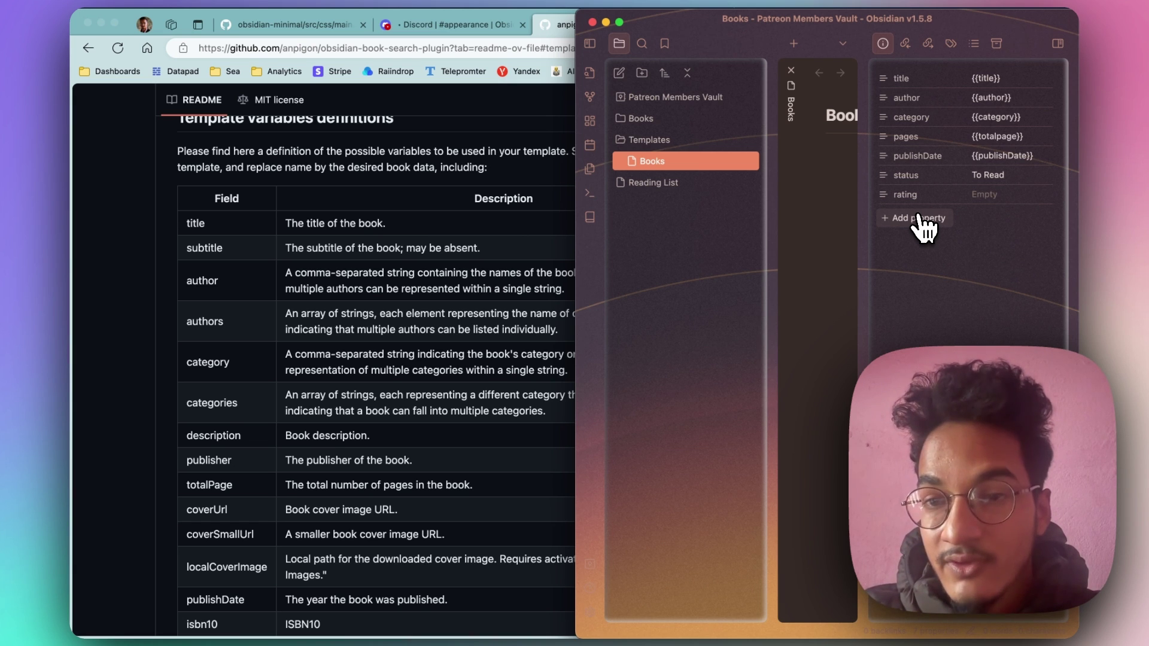
# - Add a cover_url property with the value {{coverUrl}} to the Books template
pyautogui.click(920, 217)
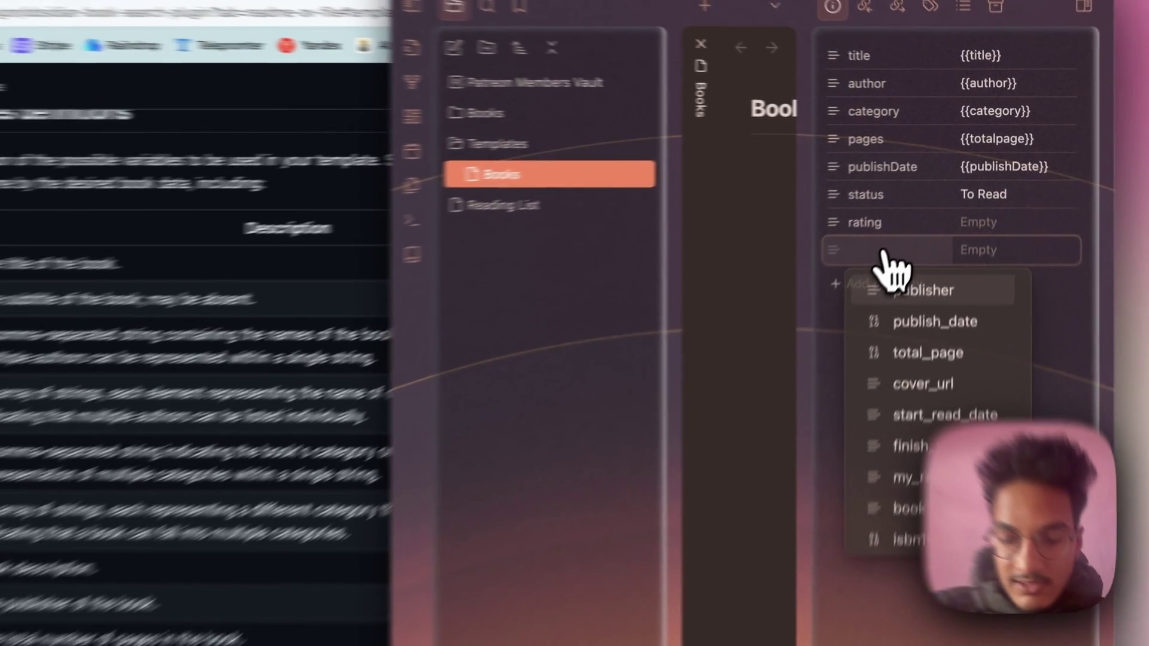
pyautogui.write('cover')
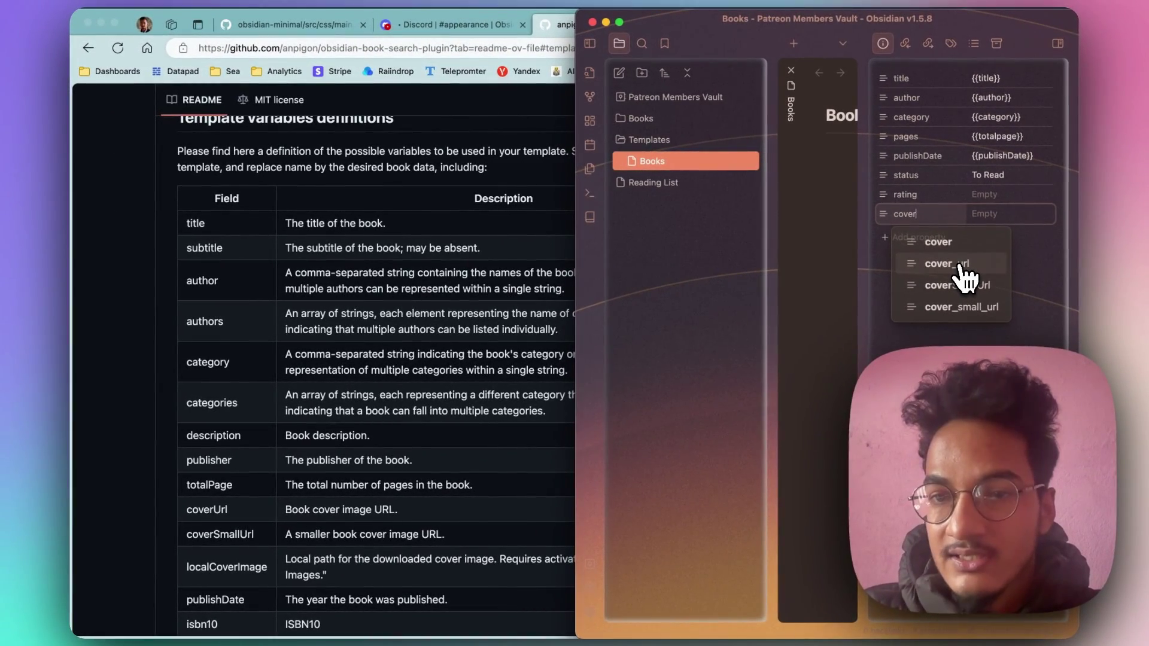
pyautogui.click(961, 265)
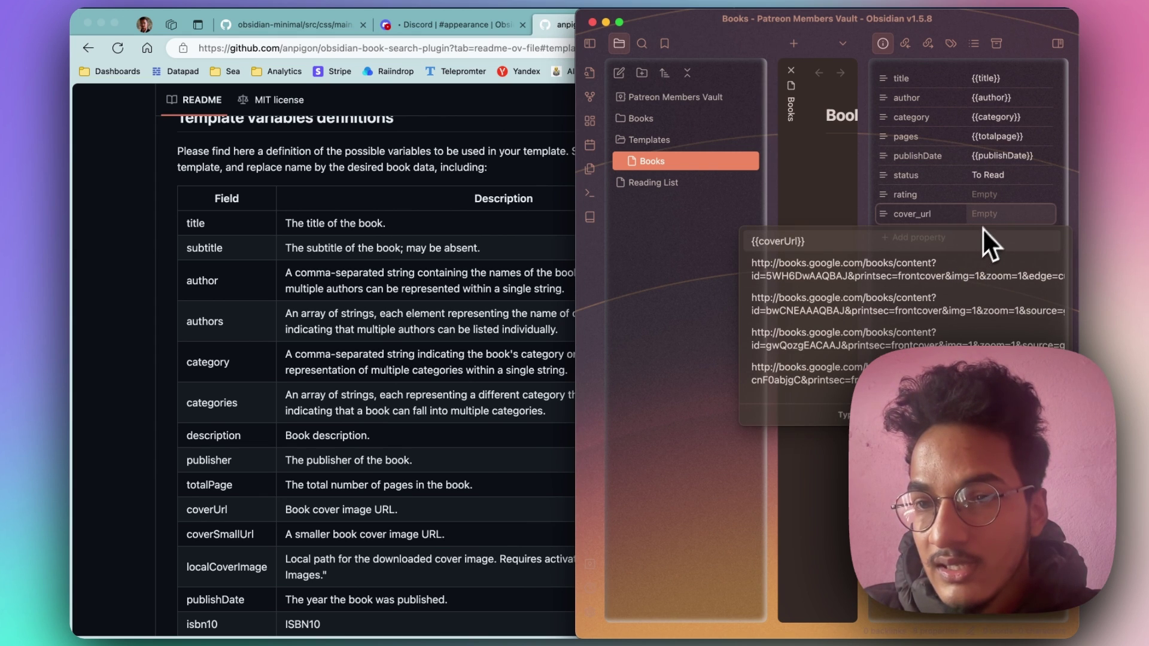
pyautogui.click(796, 241)
pyautogui.click(986, 302)
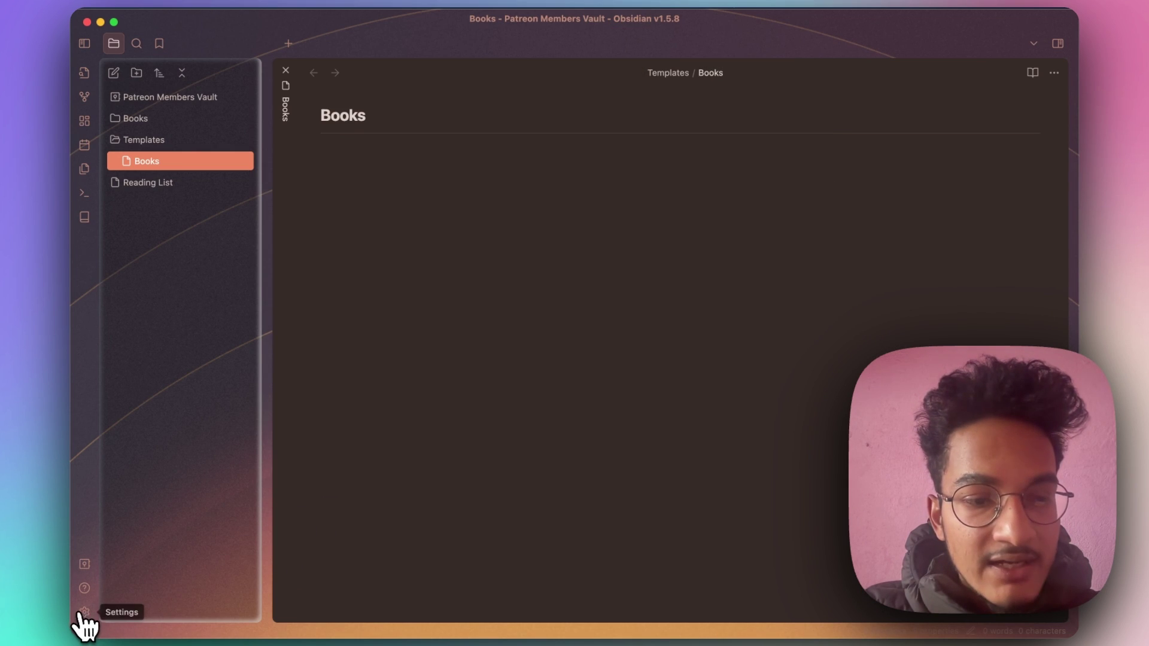
# - Open the Book Search plugin settings and set the new file location to the Books folder
pyautogui.click(84, 612)
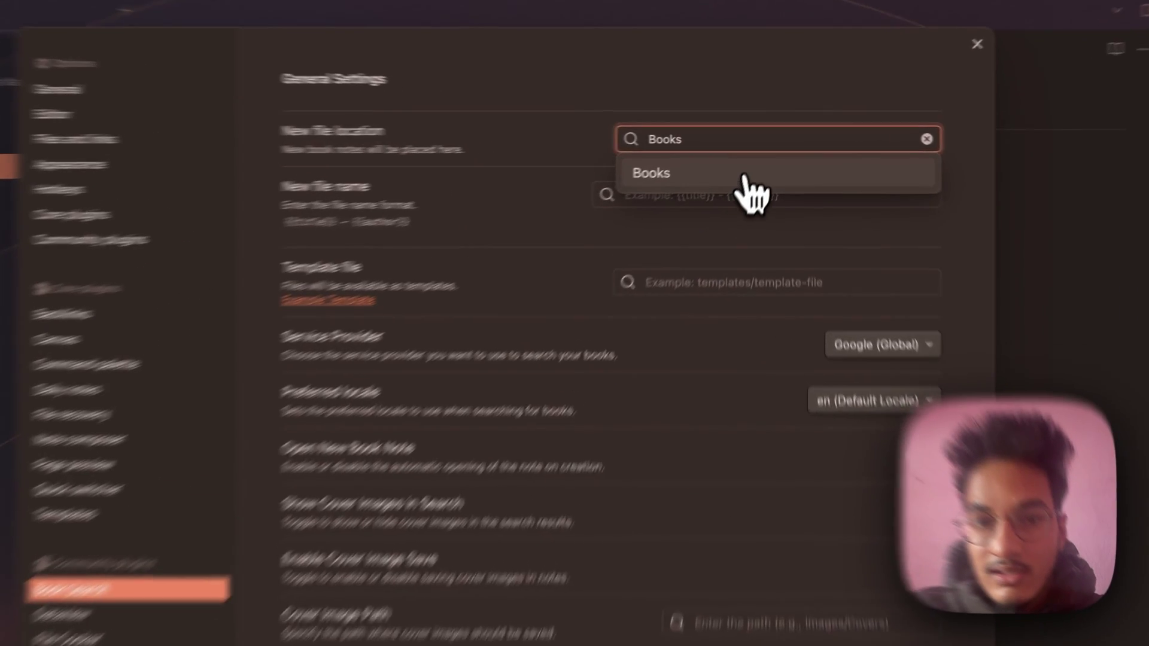
pyautogui.click(748, 177)
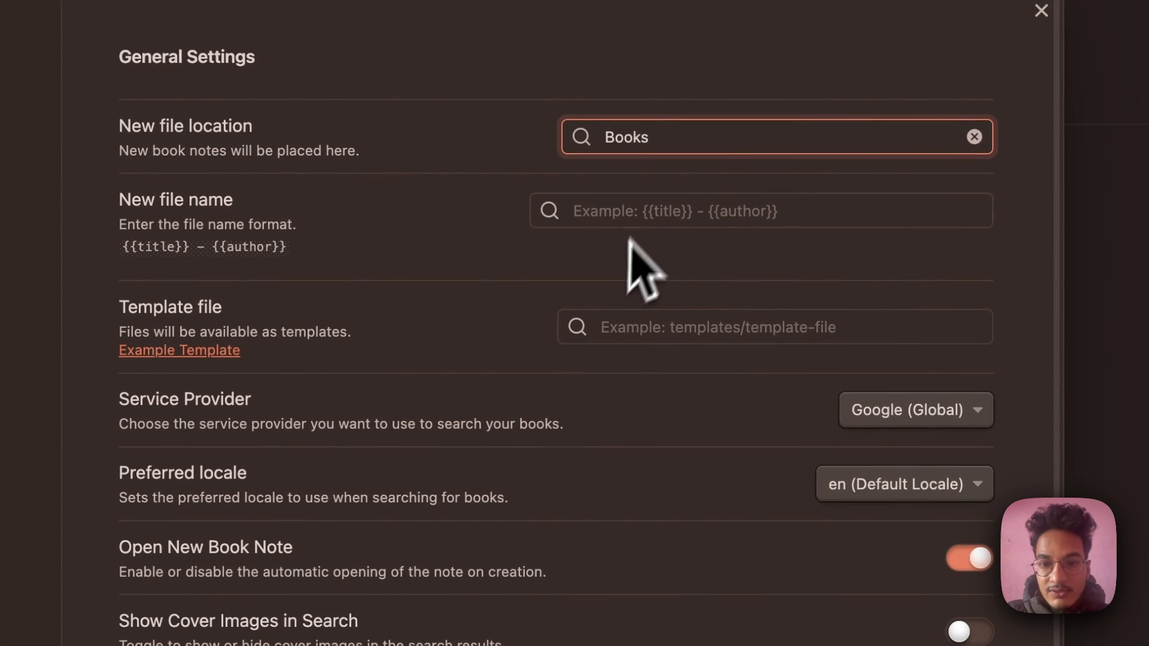
# - Set the Book Search template file to Templates/Books.md and close the settings
pyautogui.click(654, 327)
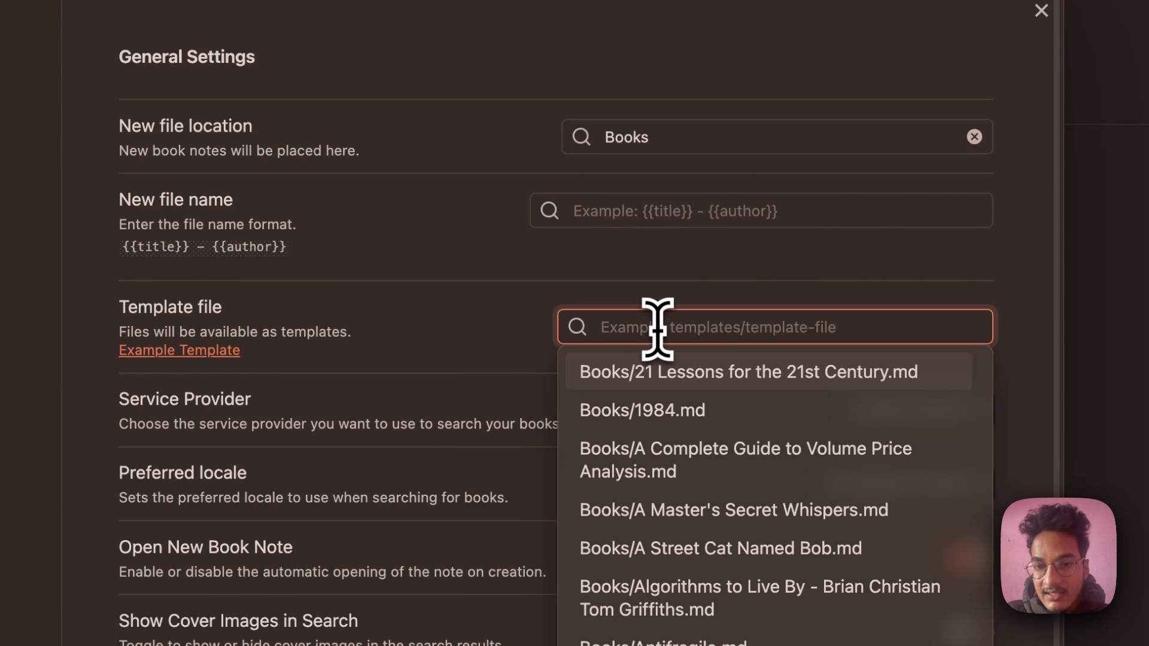
pyautogui.write('books')
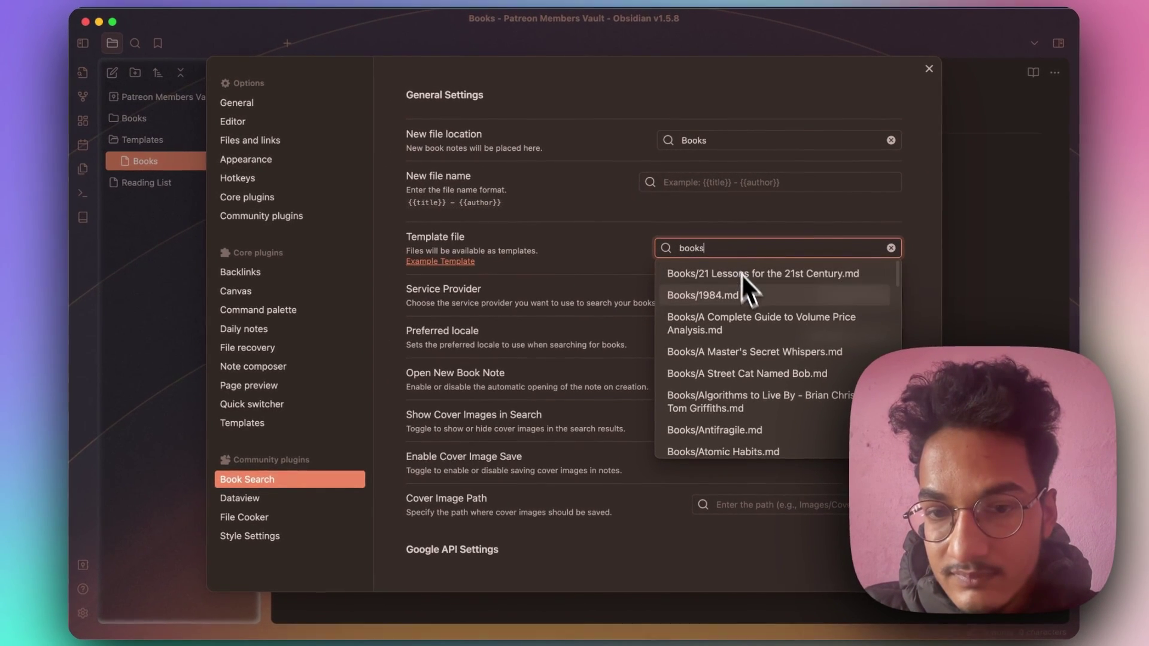
pyautogui.doubleClick(716, 246)
pyautogui.write('Template')
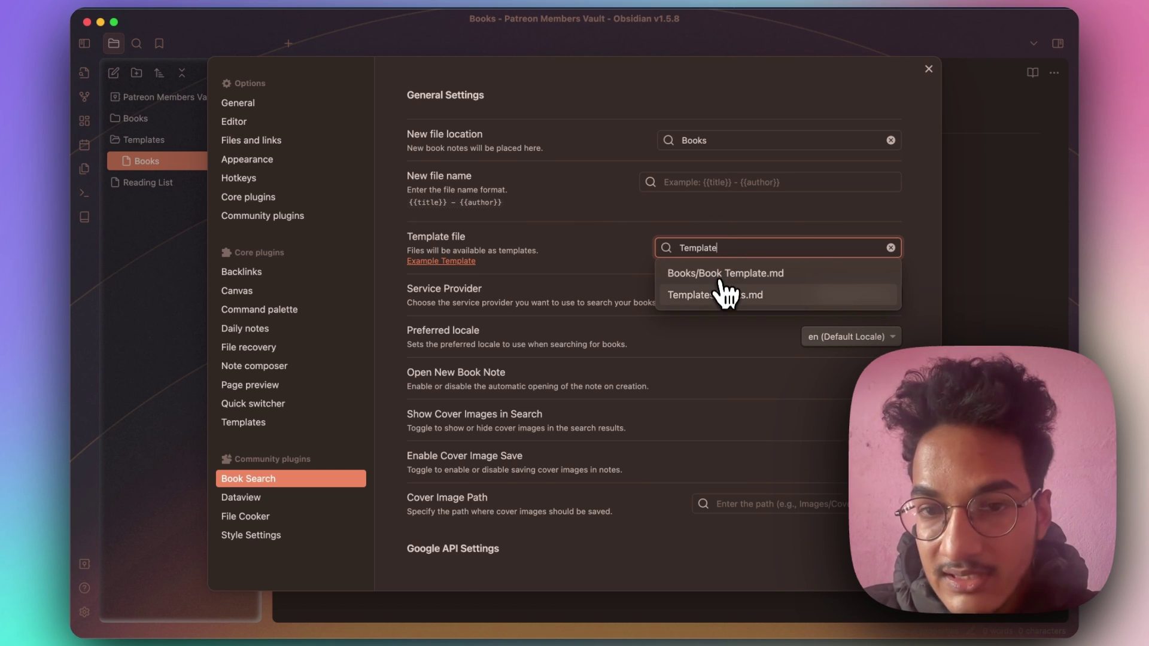
pyautogui.click(724, 292)
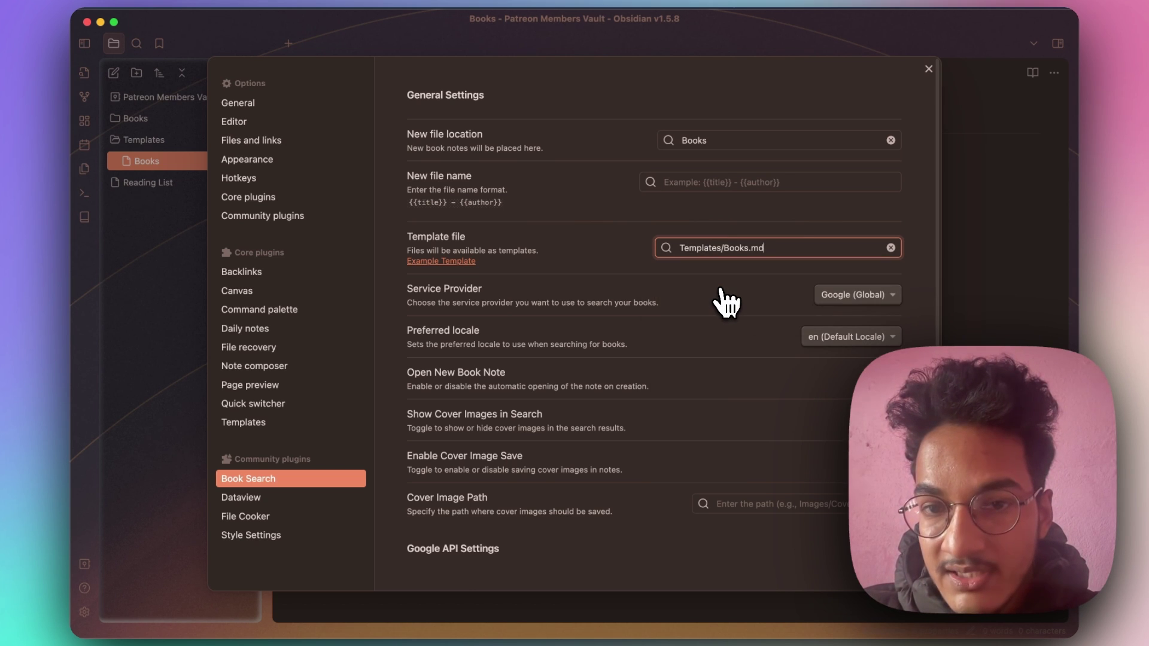
pyautogui.scroll(-1, 752, 281)
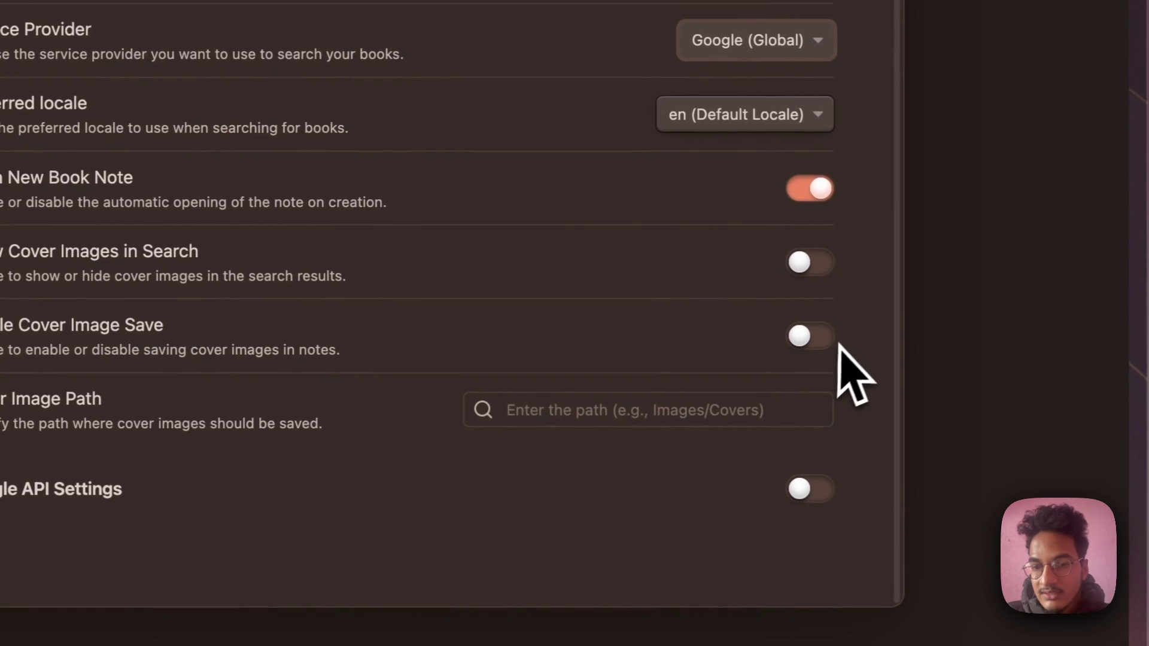
pyautogui.click(889, 438)
pyautogui.click(890, 438)
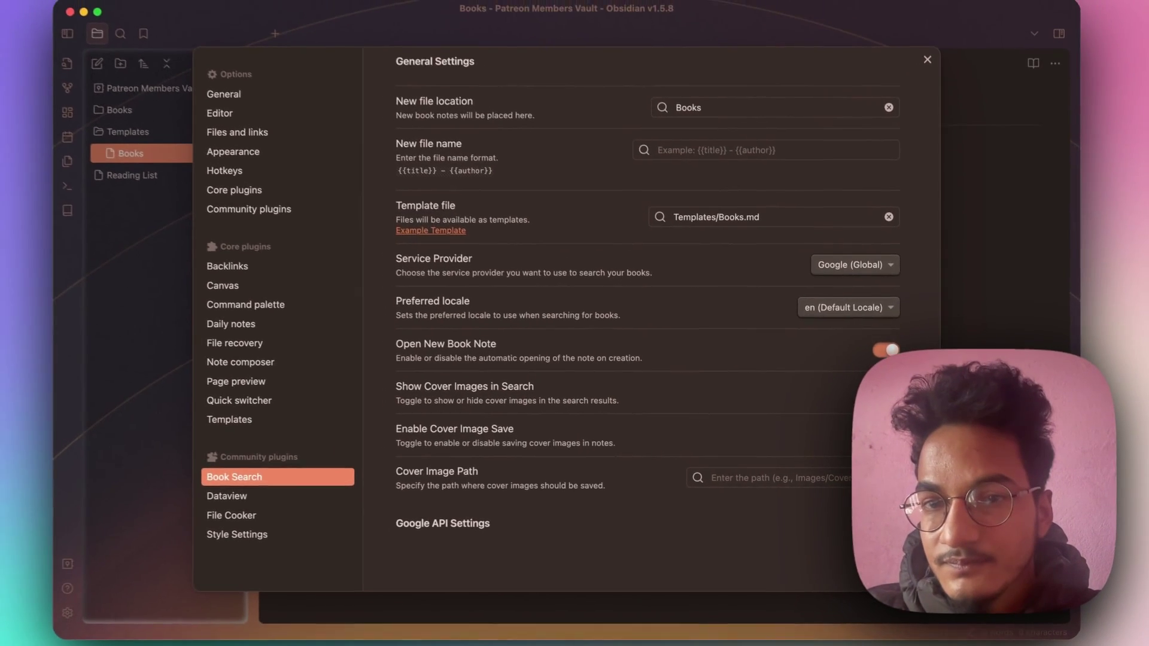
pyautogui.press('Escape')
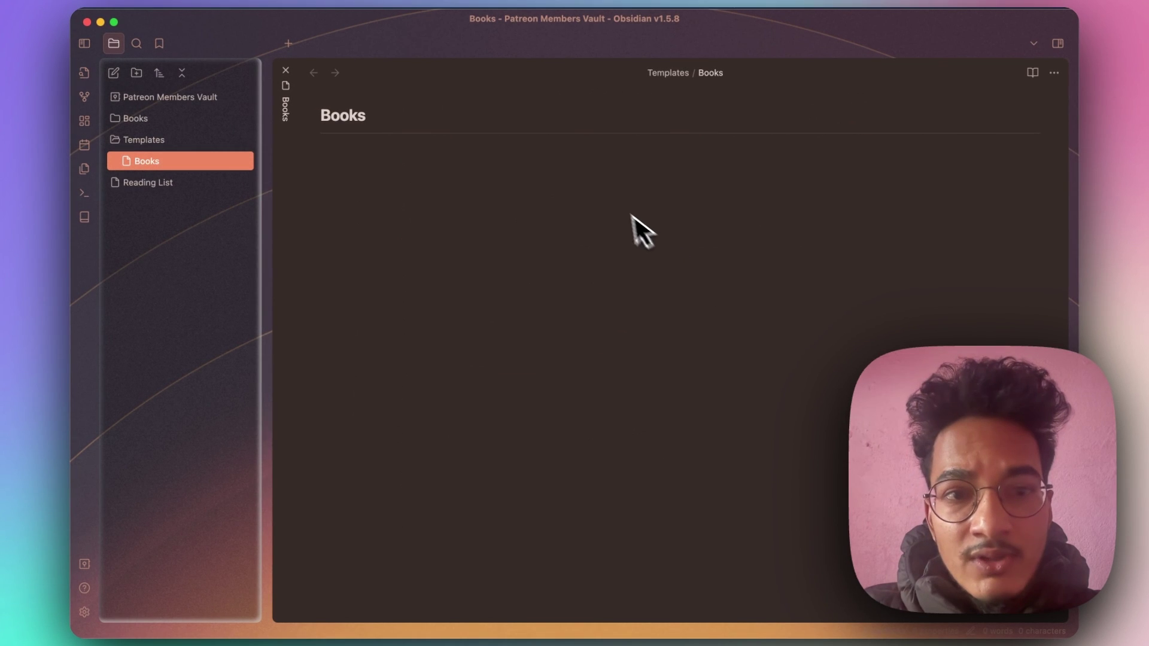
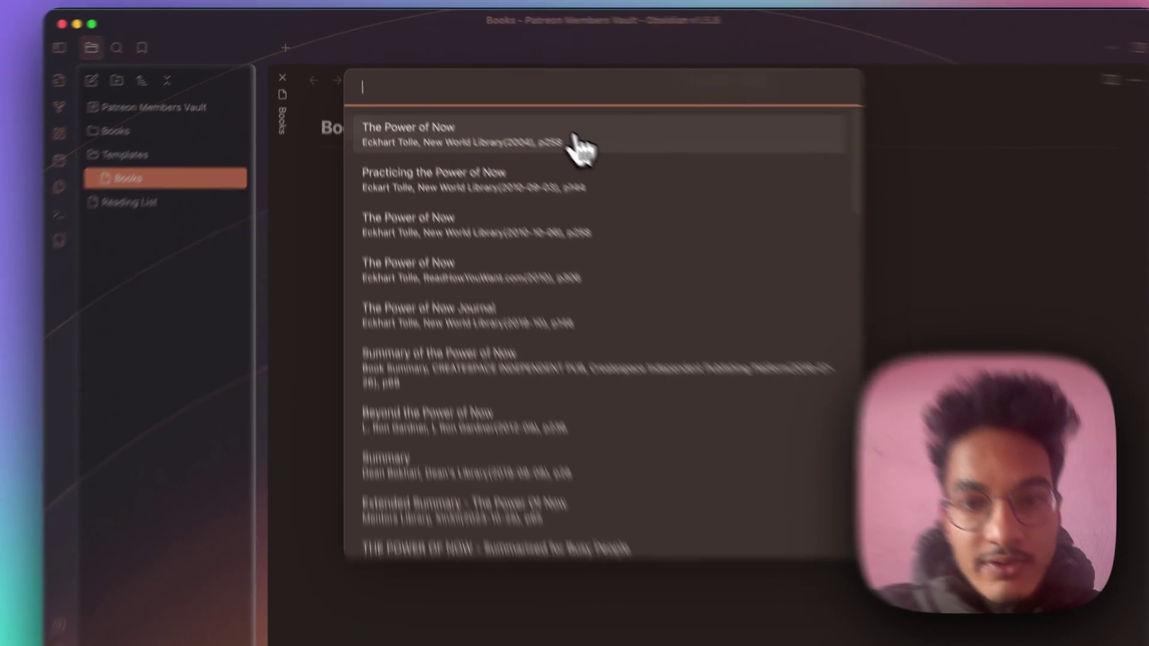
# - Create a book note from the 2004 New World Library result for The Power of Now and expand the Books folder
pyautogui.click(549, 123)
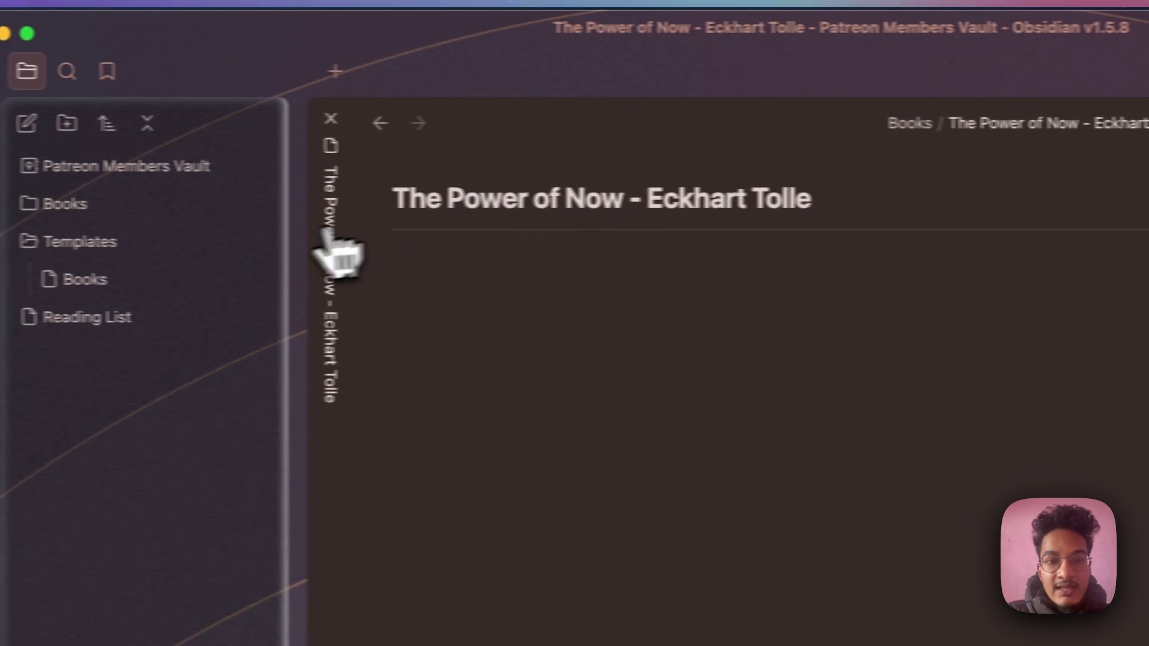
pyautogui.click(83, 242)
pyautogui.click(75, 205)
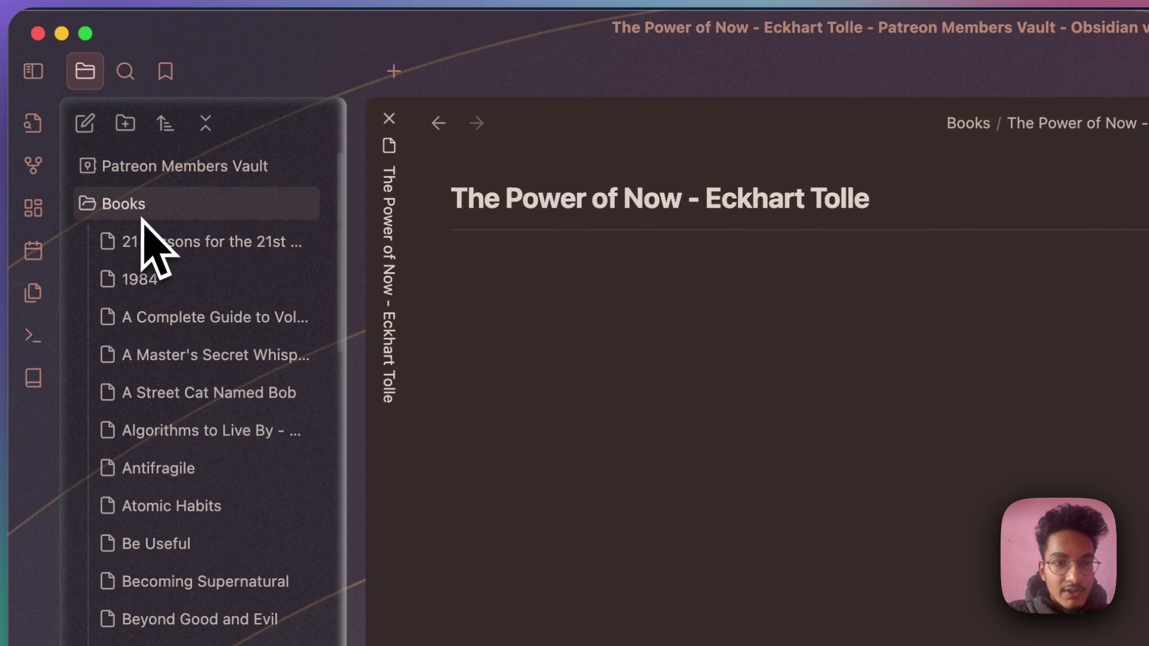
# - Sort the vault's file list with the newest notes first and collapse the Books folder
pyautogui.click(201, 124)
pyautogui.click(201, 124)
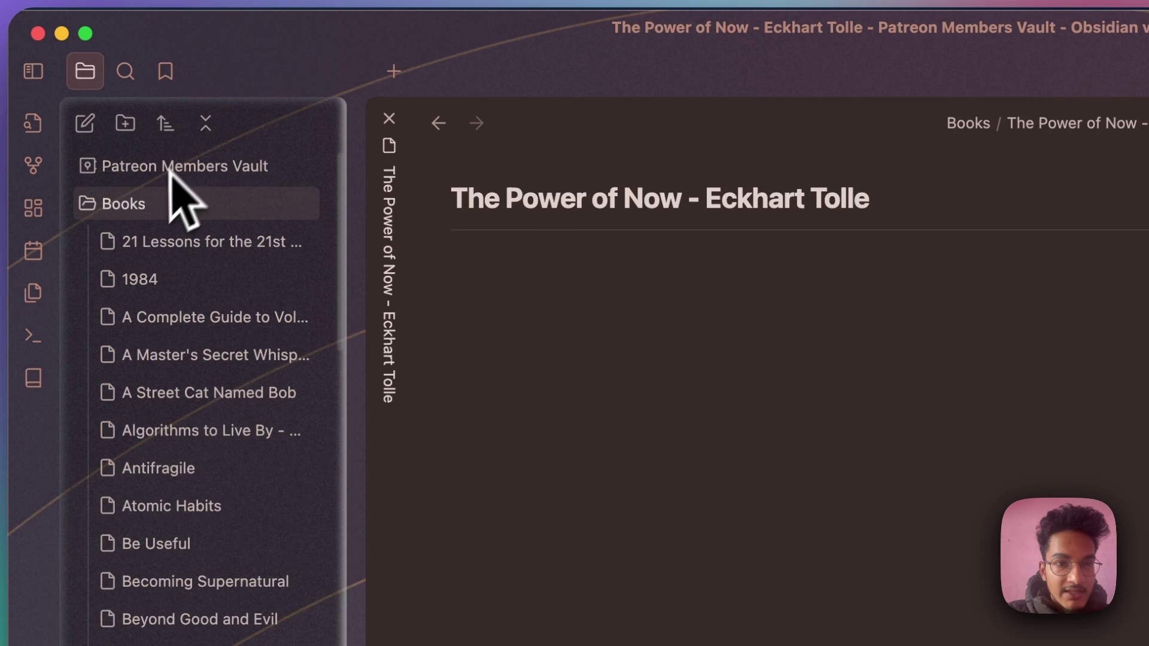
pyautogui.click(167, 126)
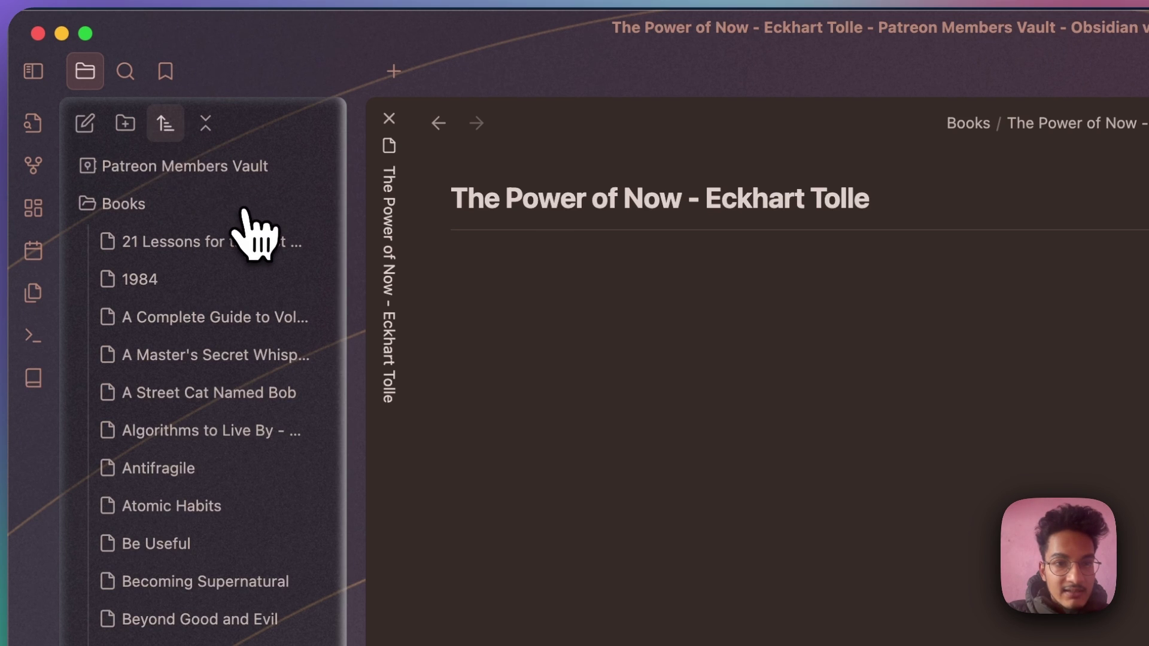
pyautogui.click(250, 210)
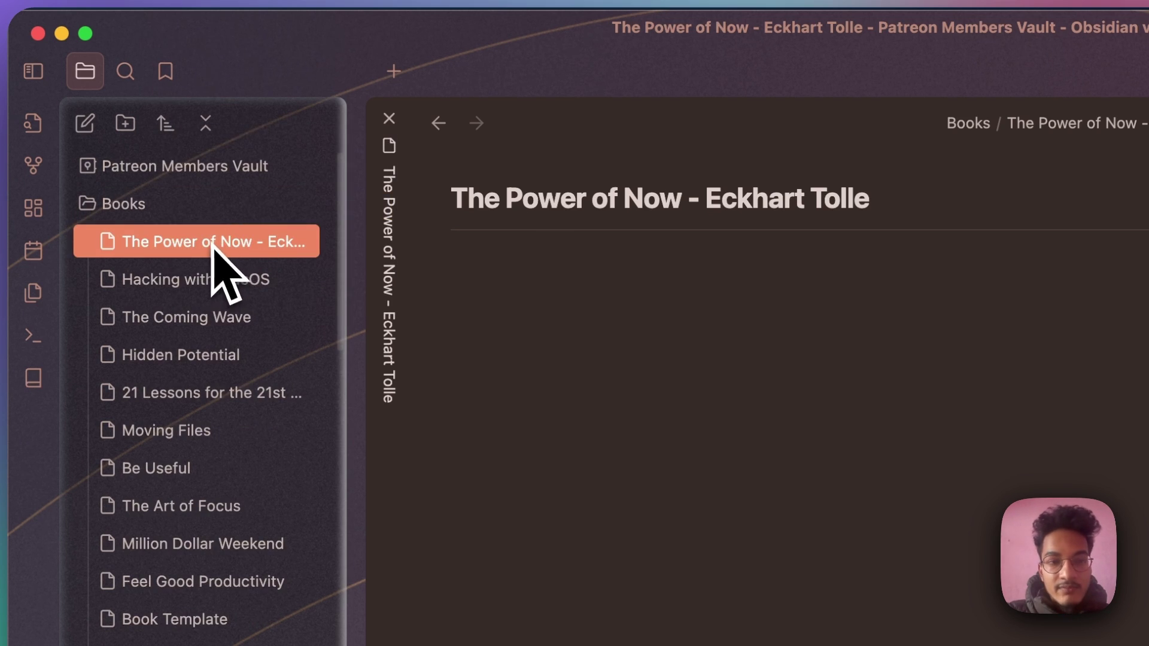
pyautogui.click(152, 206)
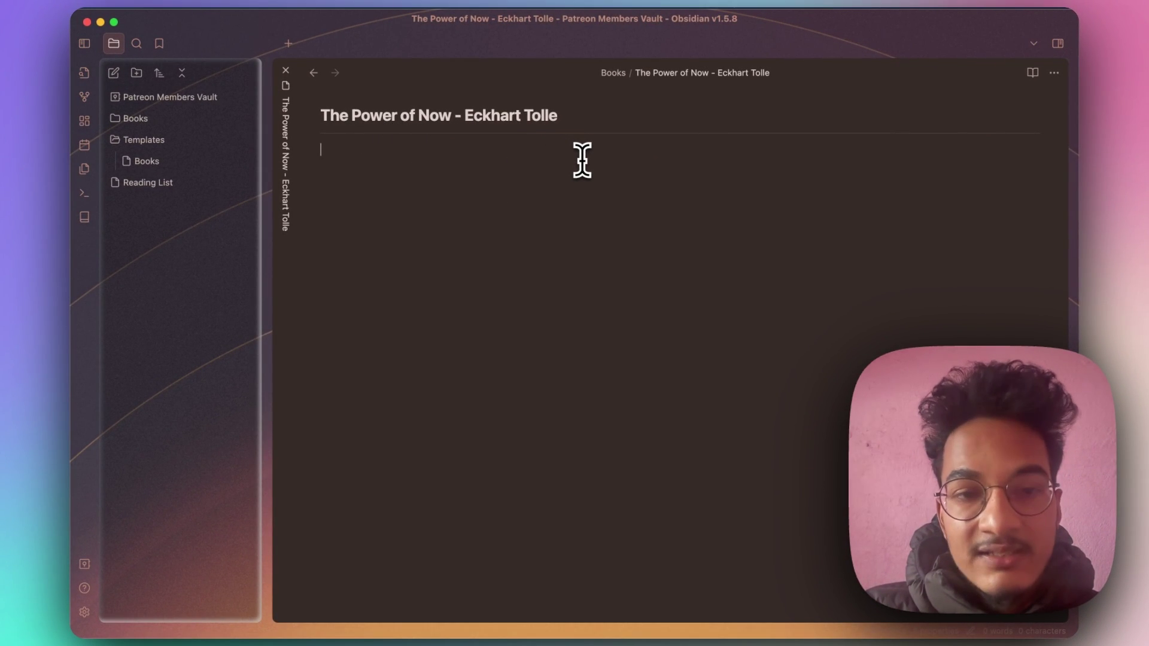
# - Show the properties of The Power of Now note in the sidebar and set its status to Completed
pyautogui.press('super+shift+r')
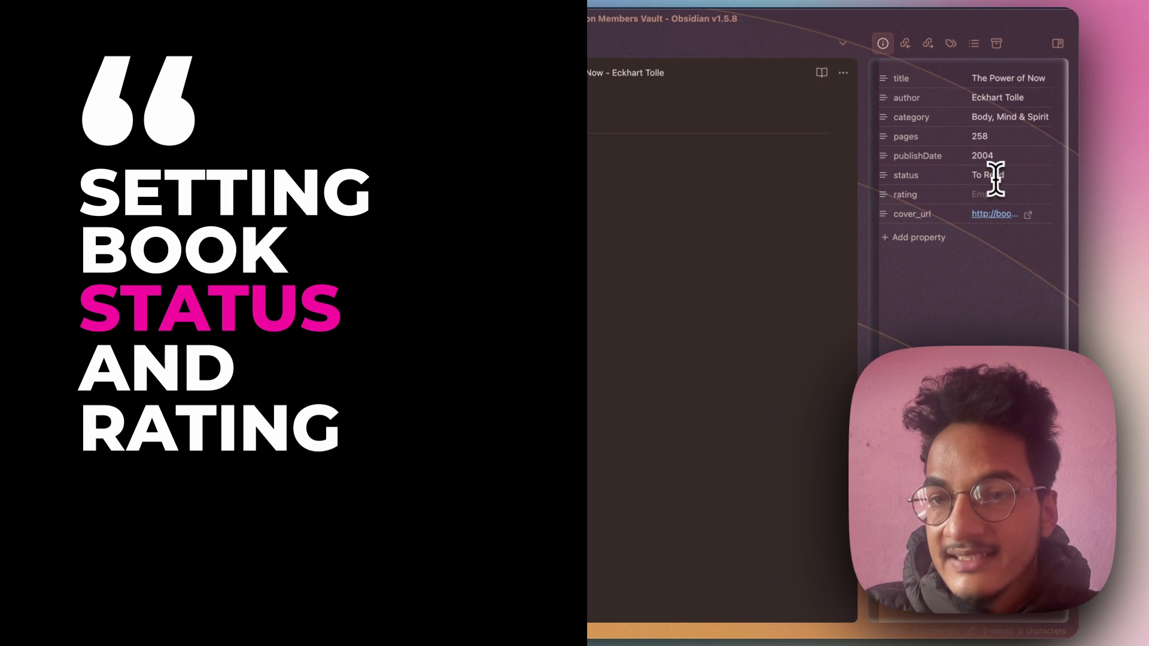
pyautogui.click(995, 176)
pyautogui.click(981, 204)
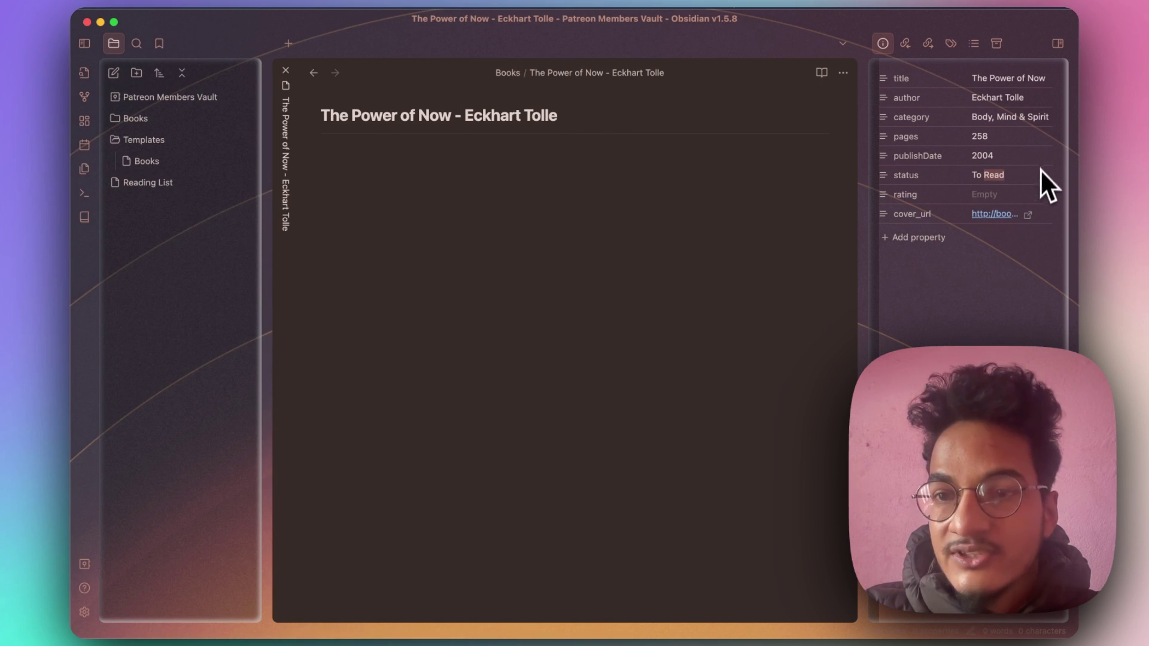
pyautogui.click(1031, 175)
pyautogui.write('Completed')
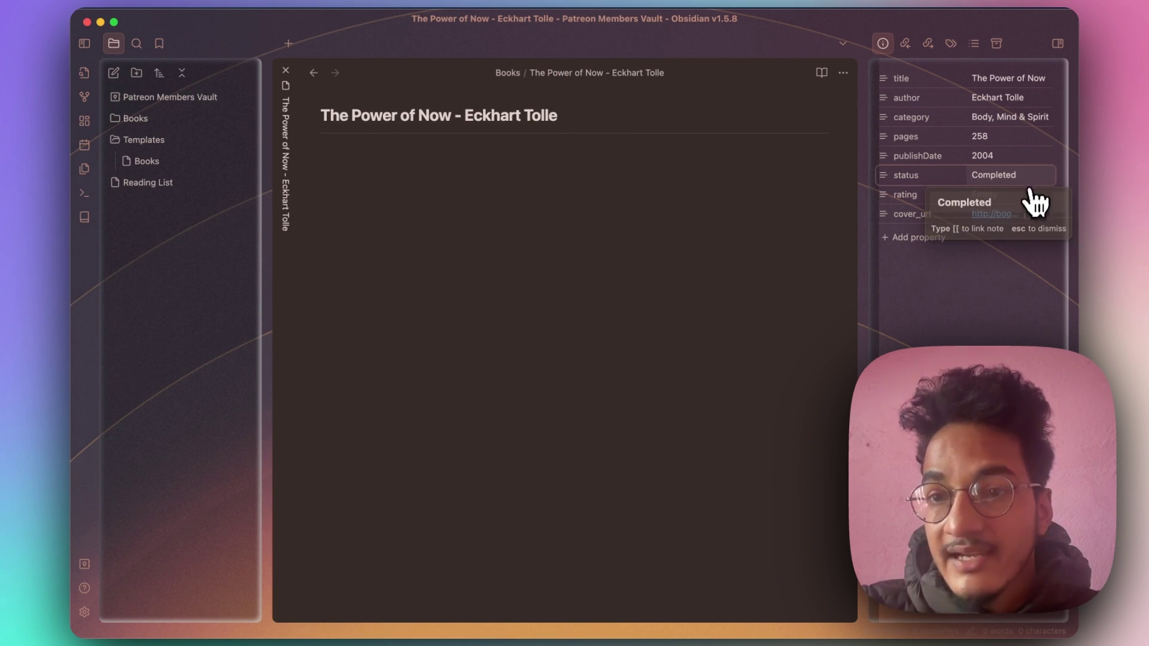
pyautogui.click(1036, 202)
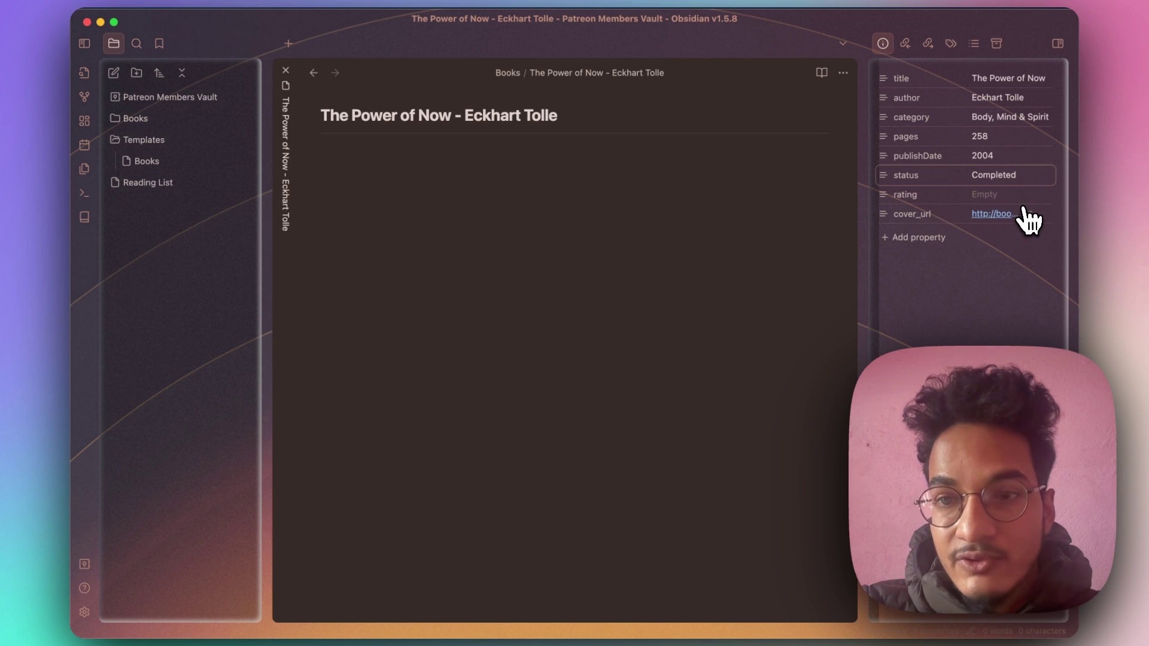
# - Set the status of The Power of Now note to Unfinished
pyautogui.click(1027, 181)
pyautogui.press('BackSpace')
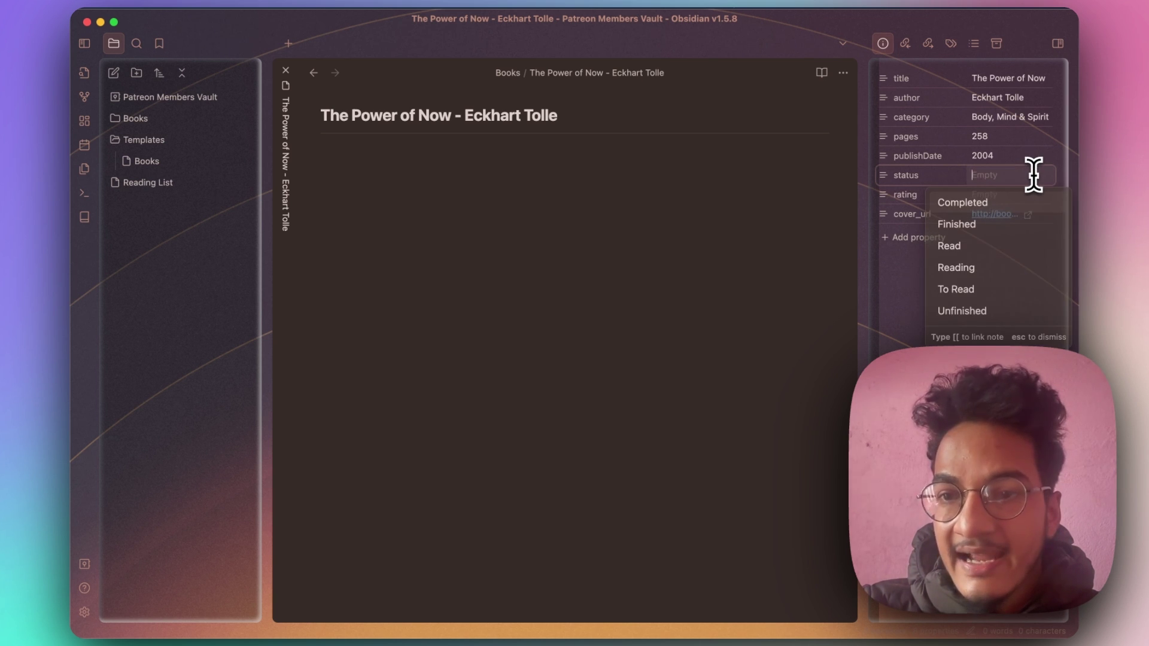
pyautogui.write('Unfi')
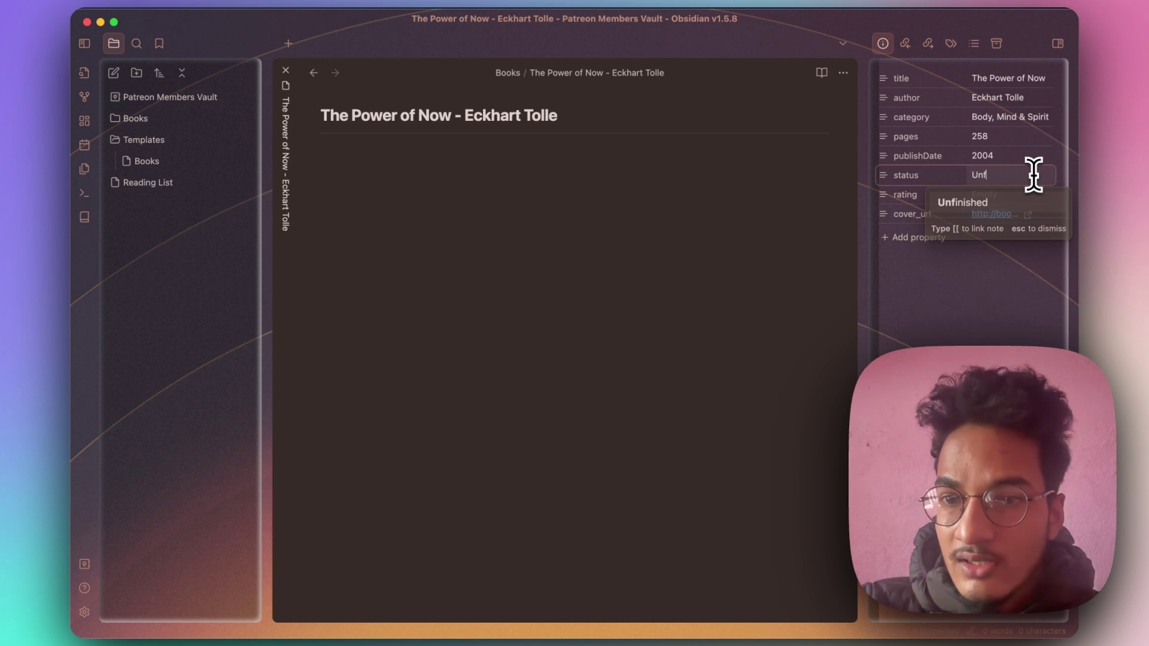
pyautogui.press('Return')
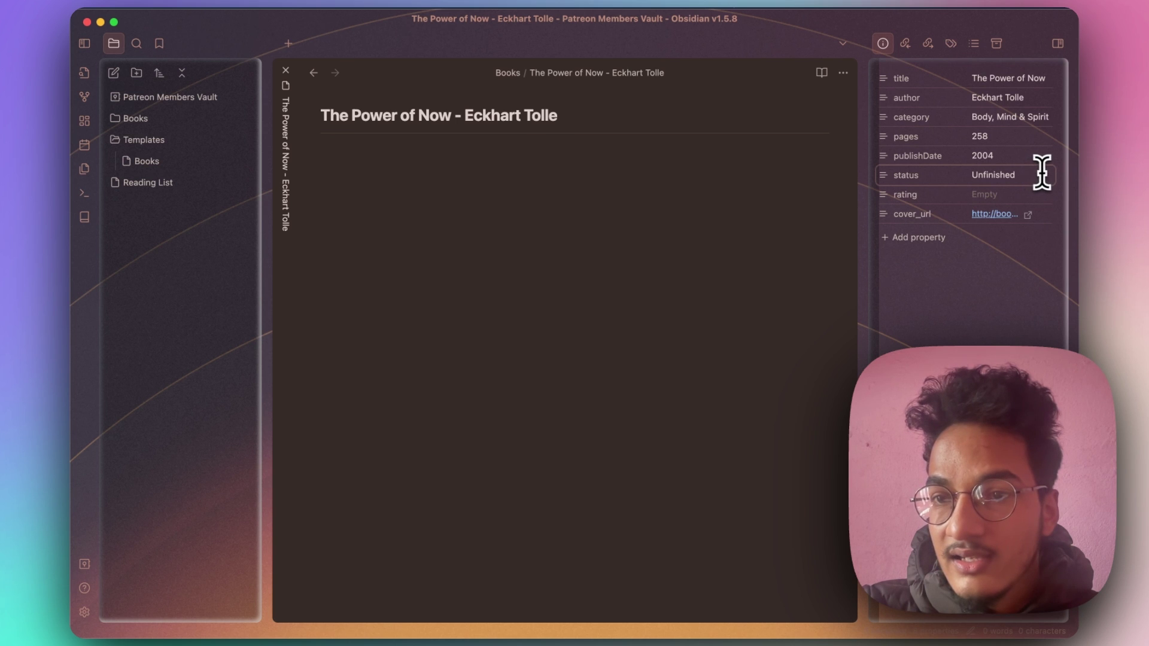
# - Change the status of The Power of Now note back to Completed
pyautogui.click(1034, 175)
pyautogui.write('Comple')
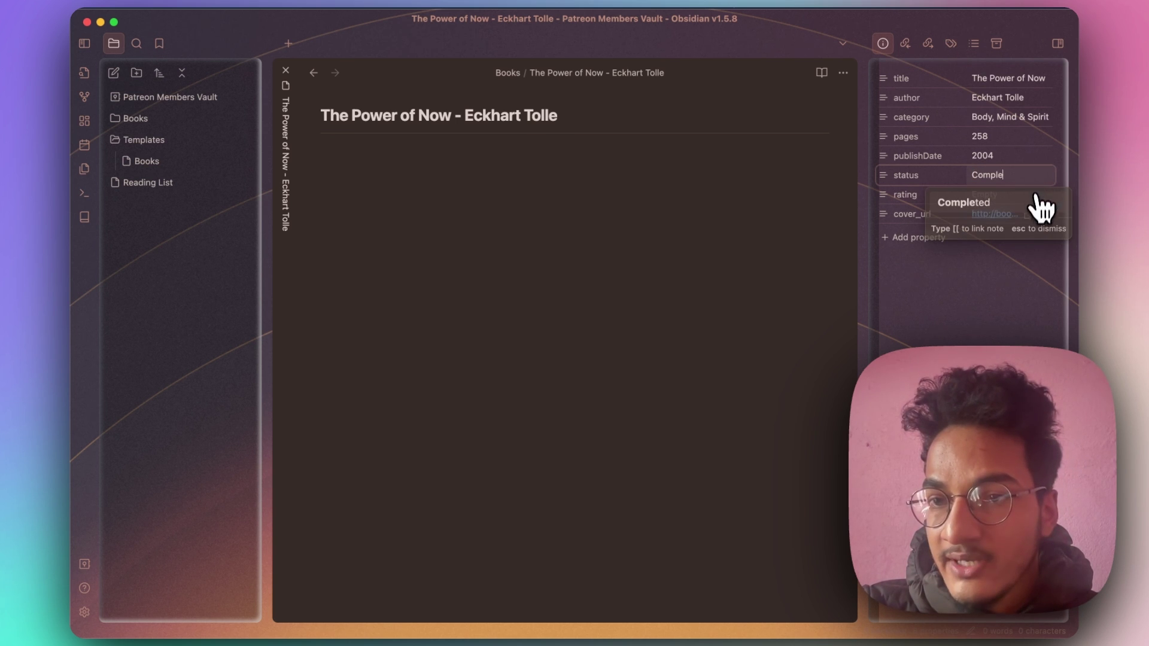
pyautogui.click(1033, 207)
# - Set the status of The Power of Now note to Reading and leave its rating empty
pyautogui.click(1034, 183)
pyautogui.write('Reading')
pyautogui.press('Return')
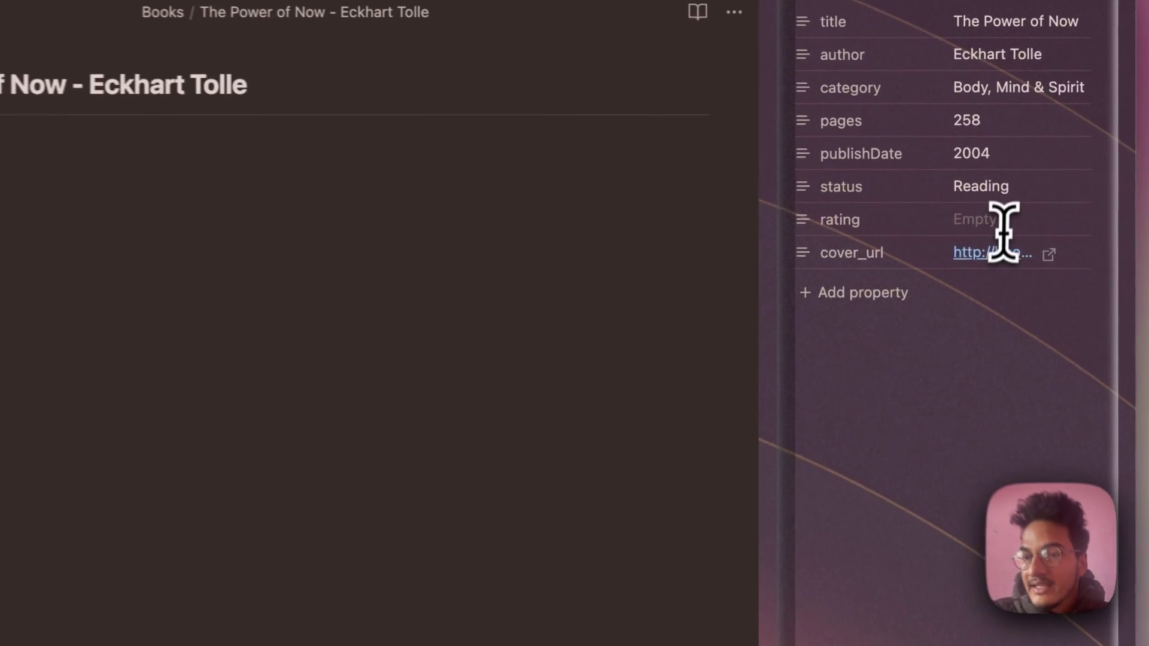
pyautogui.click(1004, 226)
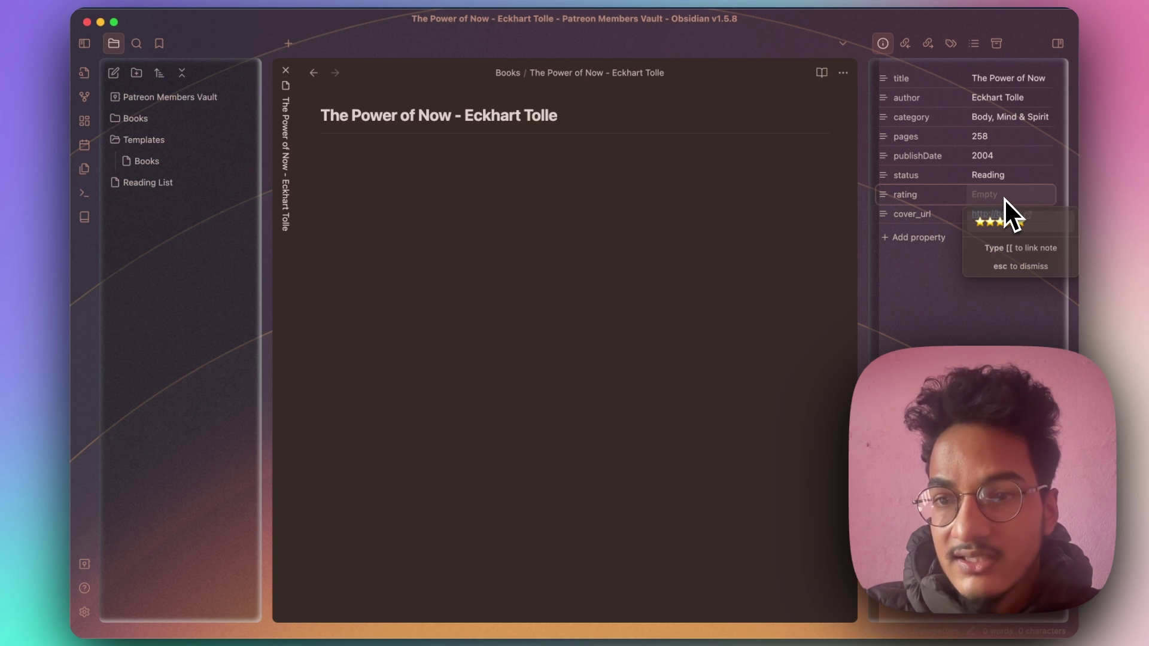
pyautogui.click(903, 332)
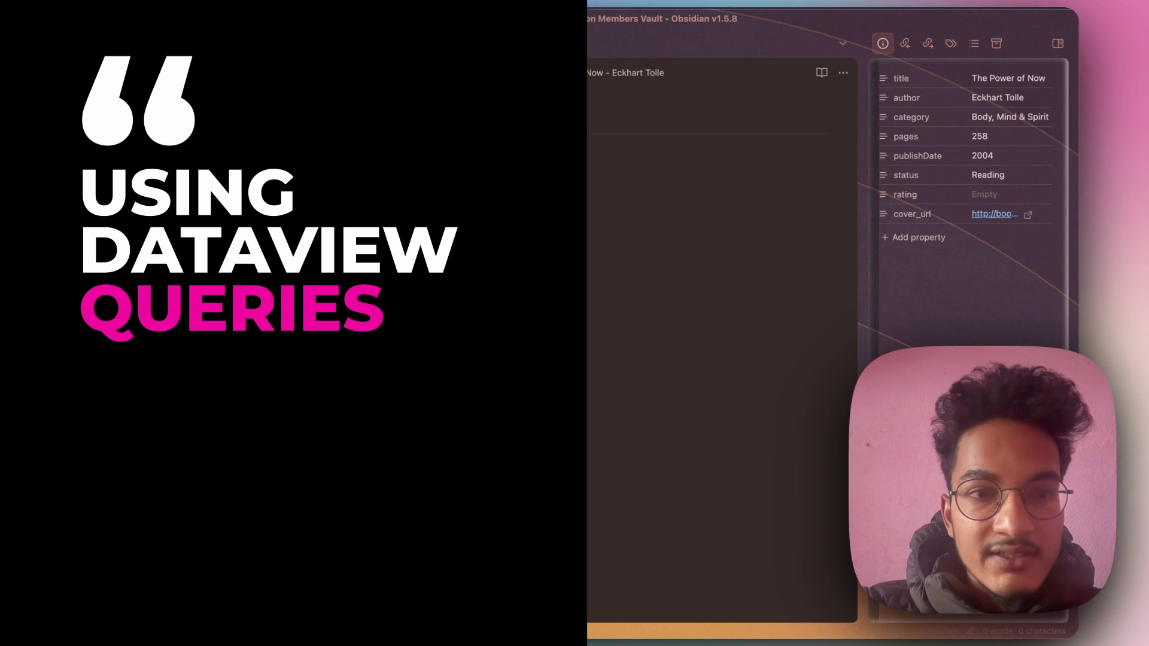
# - Close the book note and create a new note titled Reading list Tracker
pyautogui.press('super+w')
pyautogui.press('super+n')
pyautogui.write('Reading list Tracker')
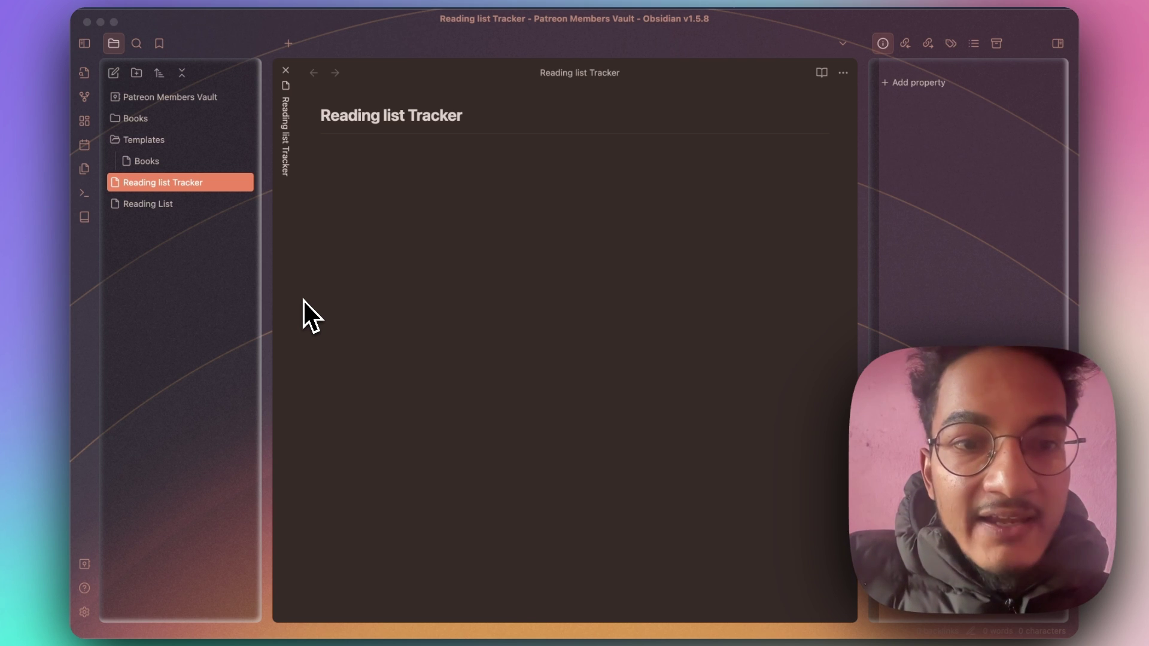
# - Add a dataview code block to the Reading list Tracker note with the query Table From #book
pyautogui.click(447, 179)
pyautogui.write('```dataview')
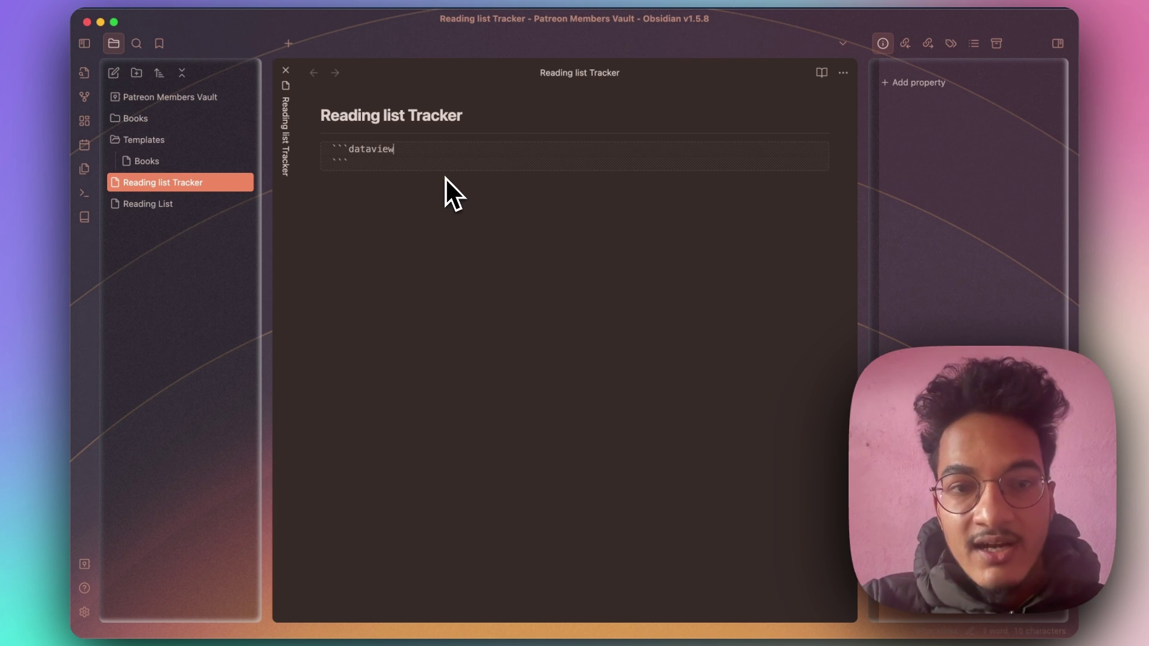
pyautogui.press('Return')
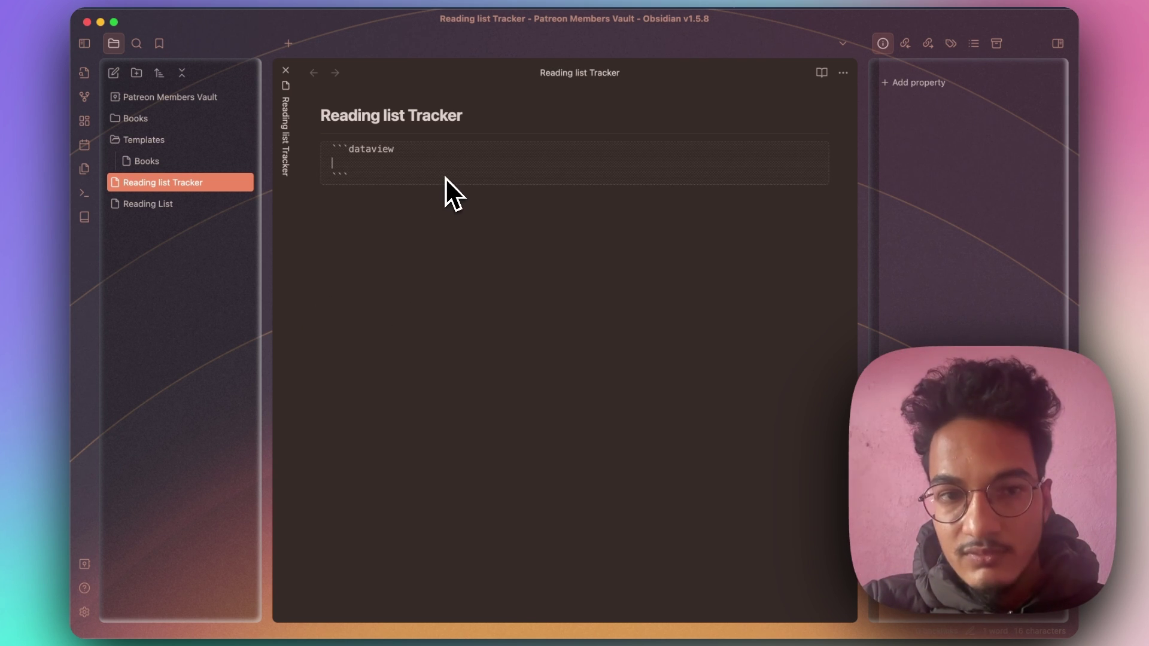
pyautogui.write('Table')
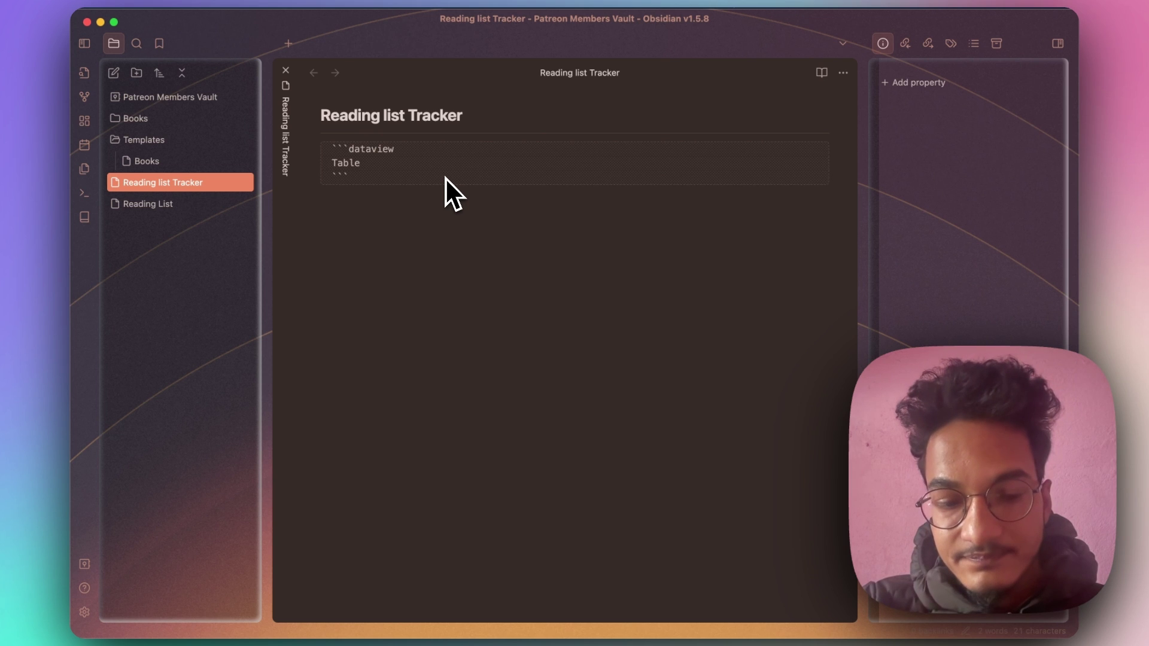
pyautogui.press('Return')
pyautogui.write('From')
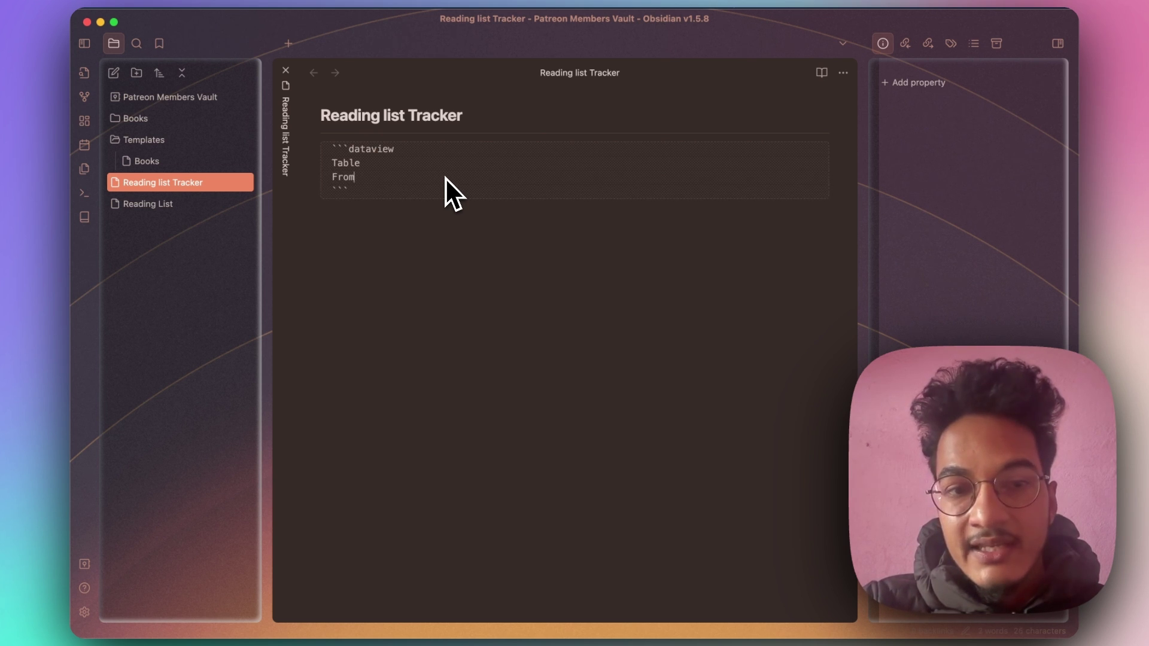
pyautogui.write(' #book')
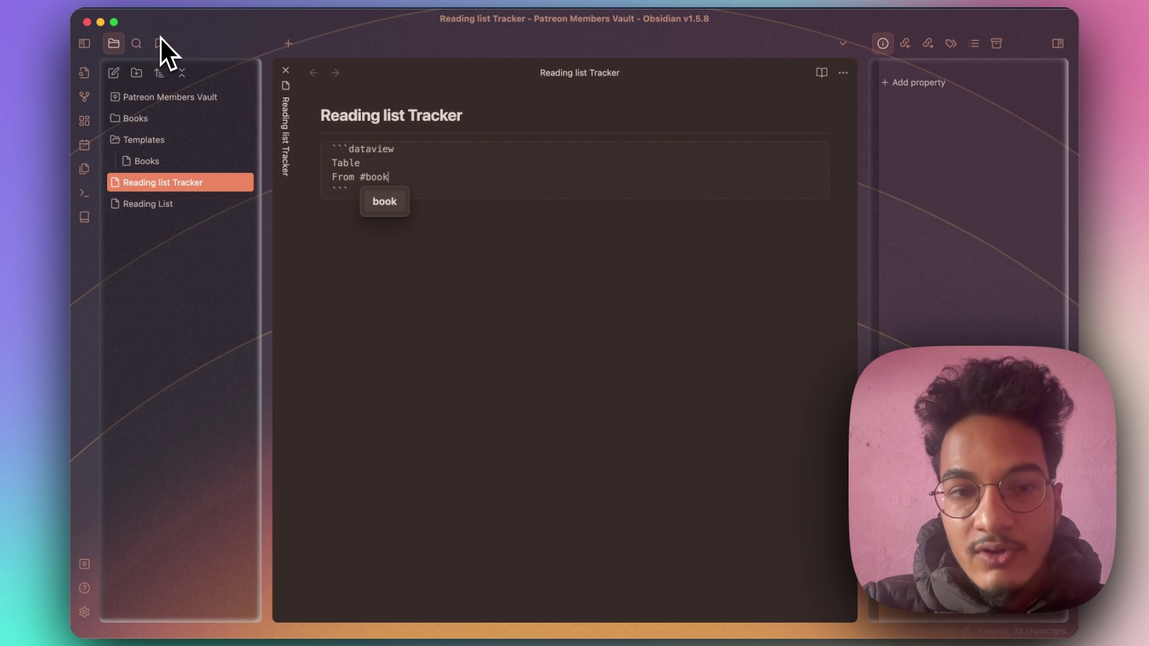
pyautogui.click(377, 205)
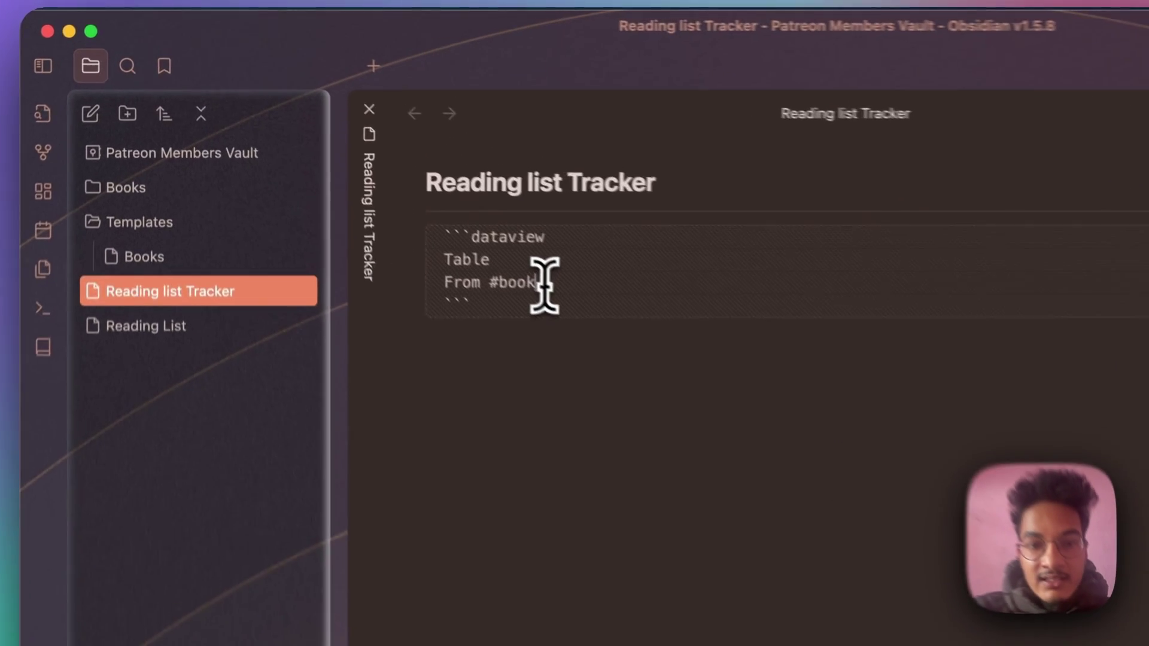
# - Preview the dataview query's output in reading view and select the #book source back in the editor
pyautogui.press('super+e')
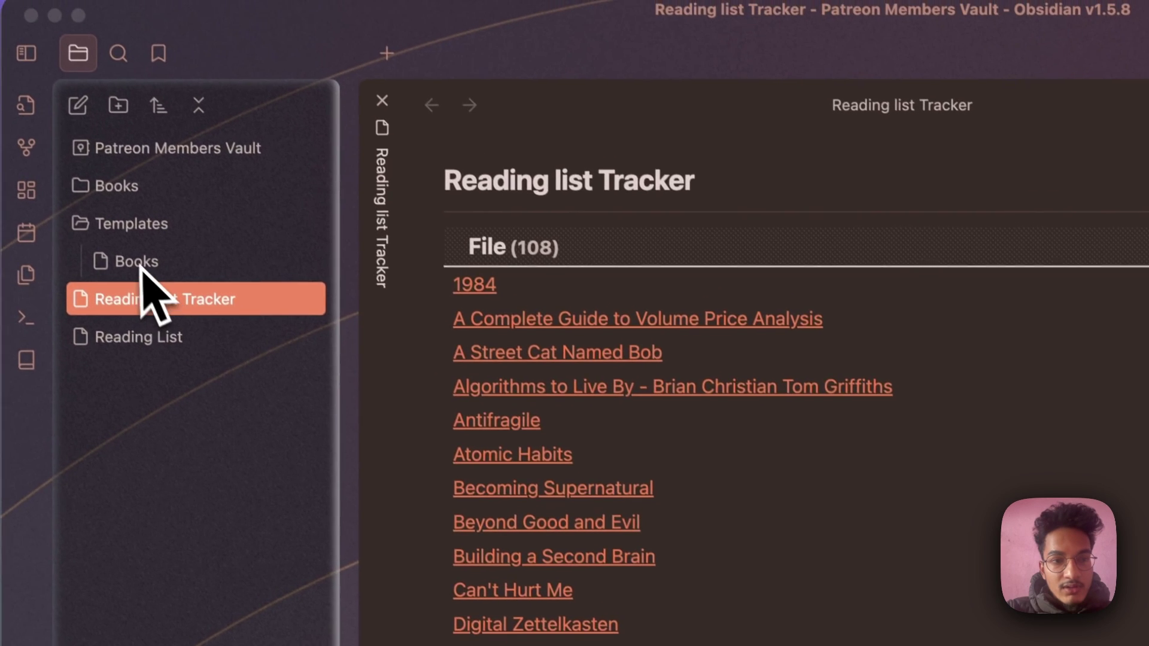
pyautogui.press('super+e')
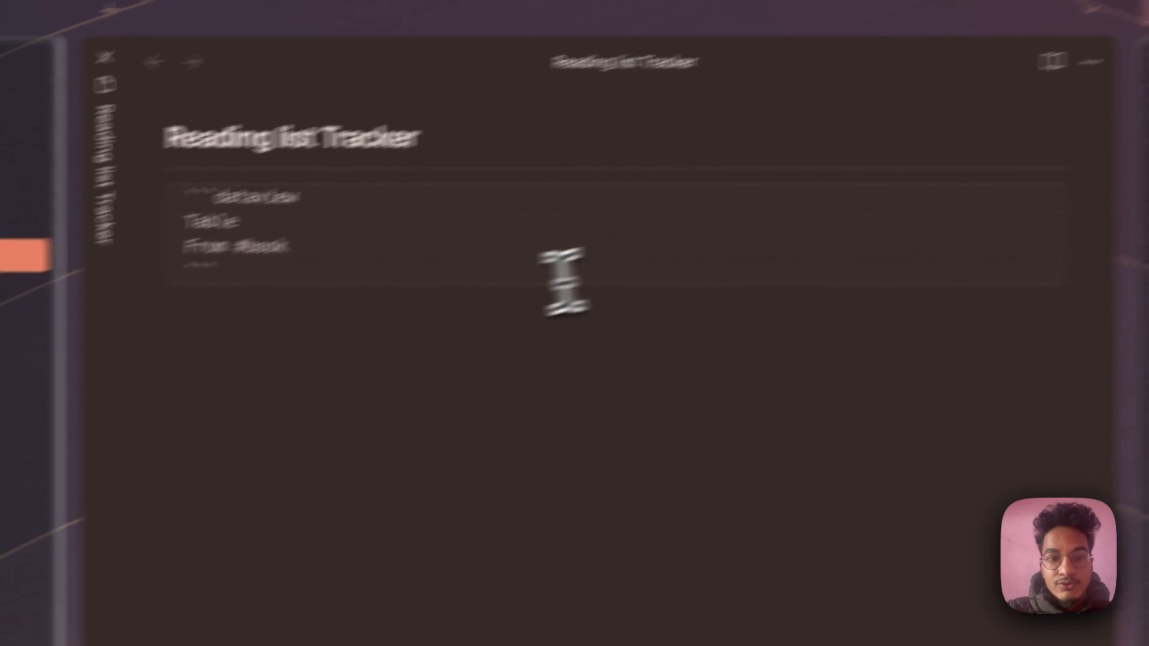
pyautogui.moveTo(234, 246); pyautogui.dragTo(279, 246)
pyautogui.moveTo(459, 197); pyautogui.dragTo(487, 195)
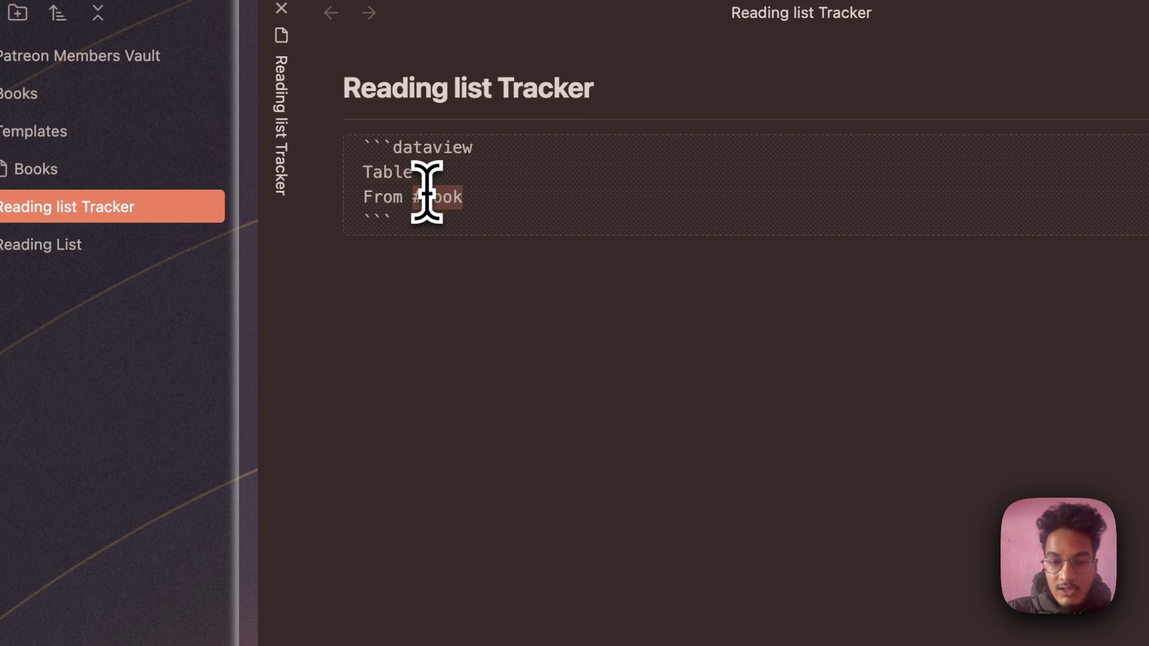
# - Try the Books folder as the dataview query's source instead of the #book tag and preview the resulting list
pyautogui.write('b')
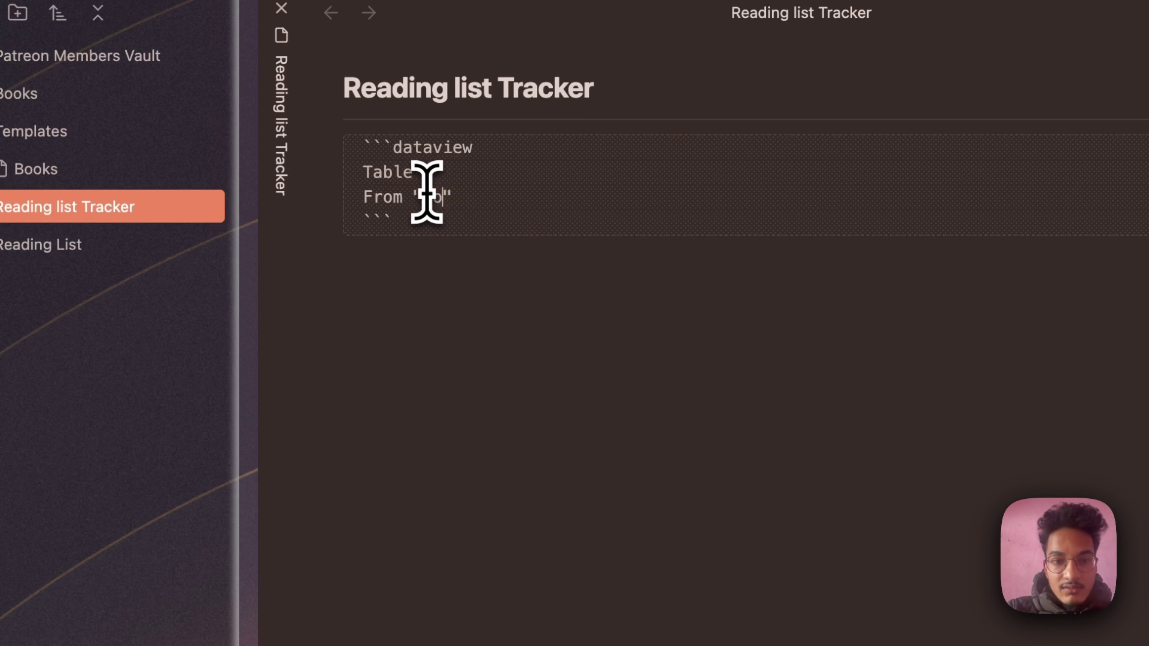
pyautogui.press('super+e')
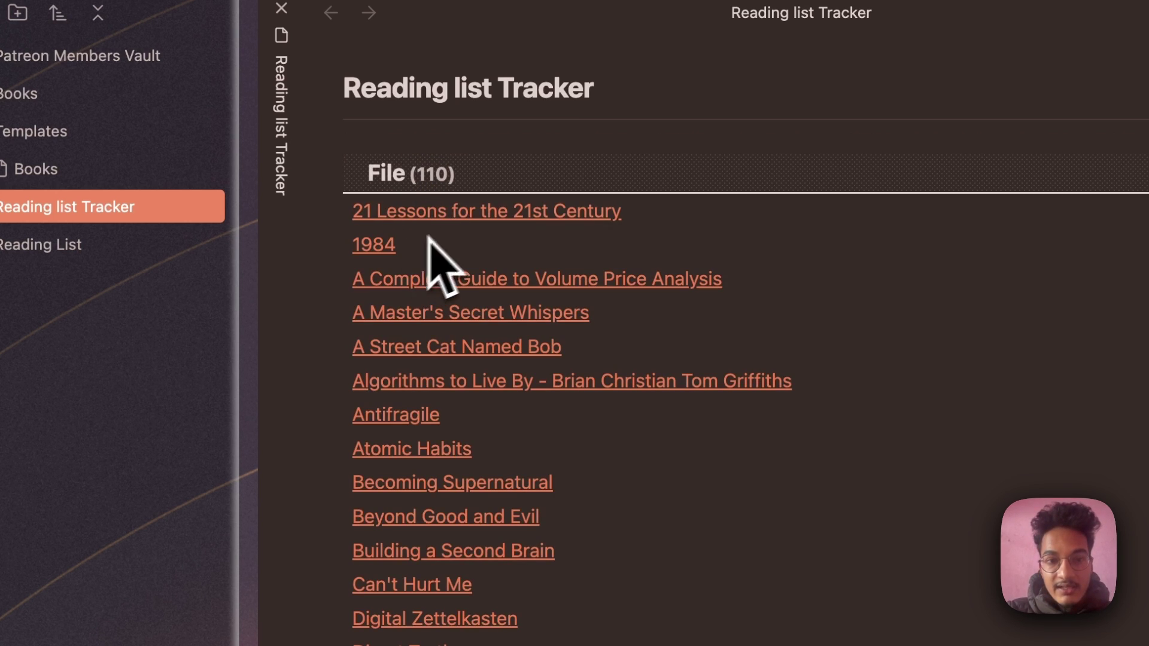
pyautogui.scroll(-10, 483, 410)
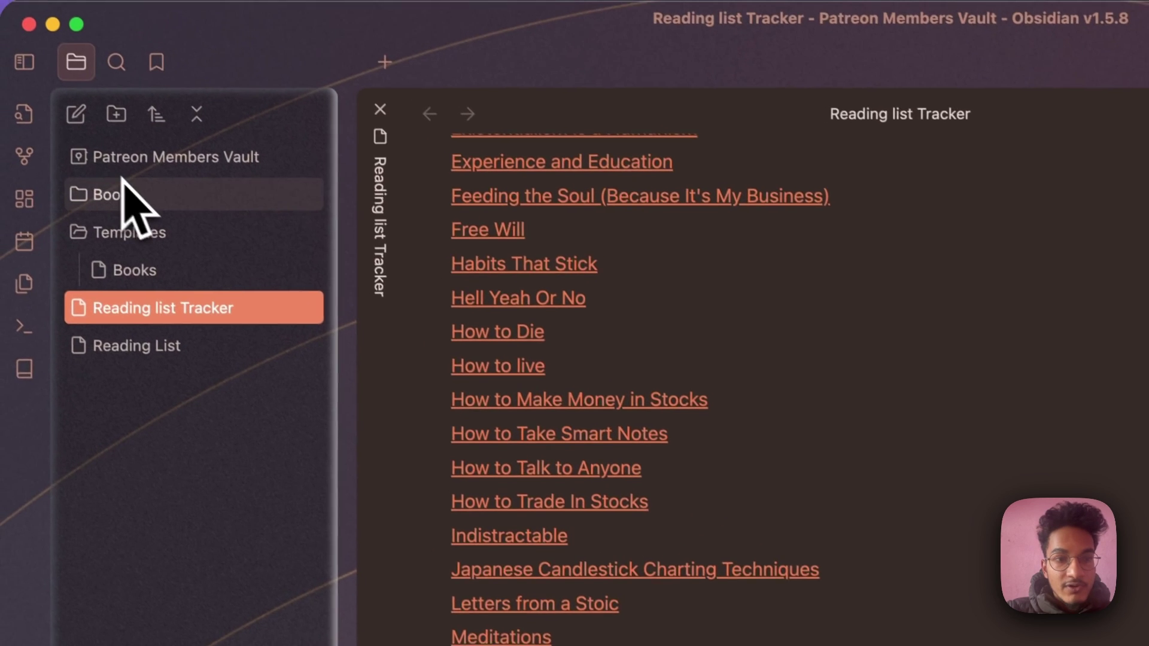
# - Set the query source back to the #book tag and preview the file list in reading view
pyautogui.press('super+e')
pyautogui.write('#book')
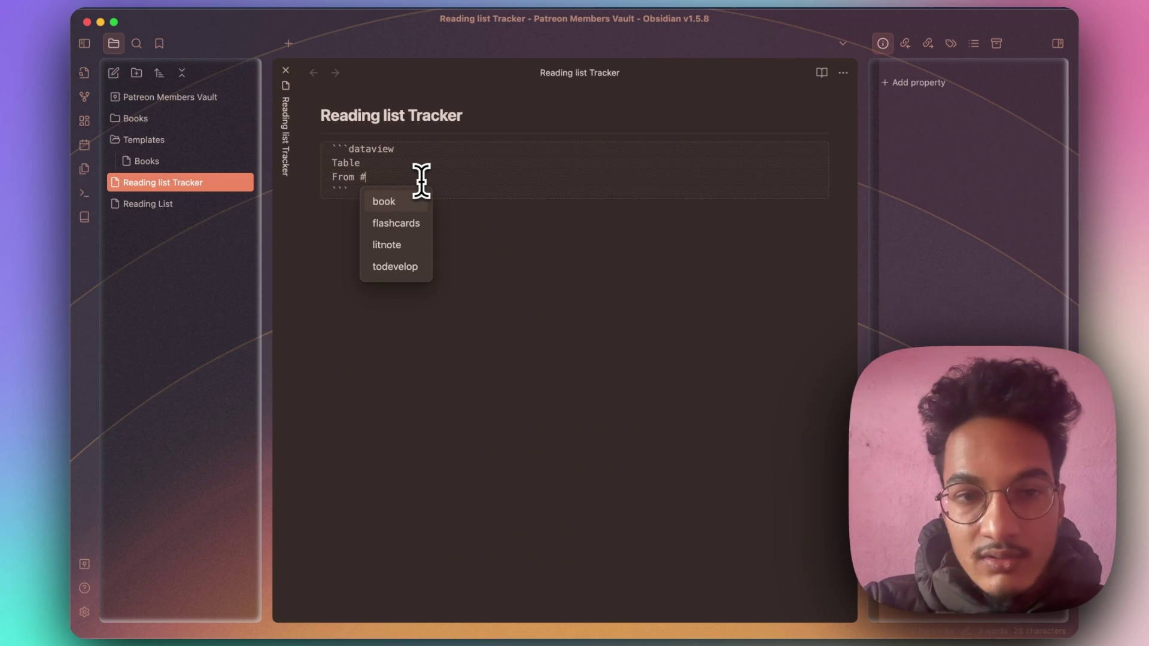
pyautogui.click(386, 205)
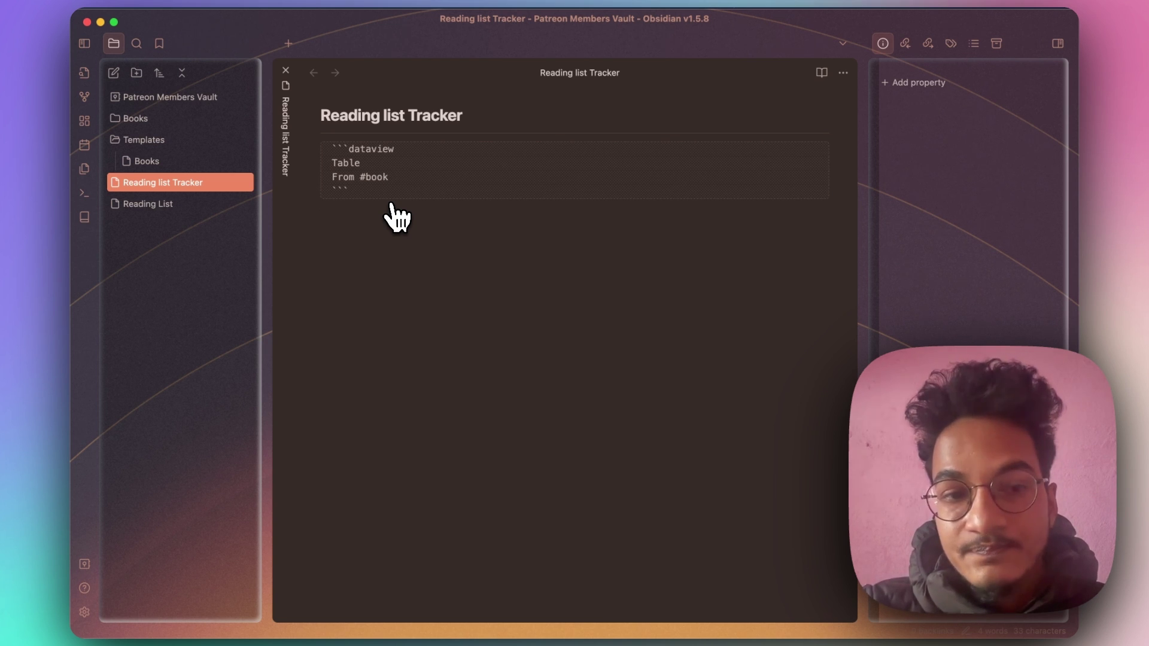
pyautogui.press('super+e')
pyautogui.scroll(7, 403, 217)
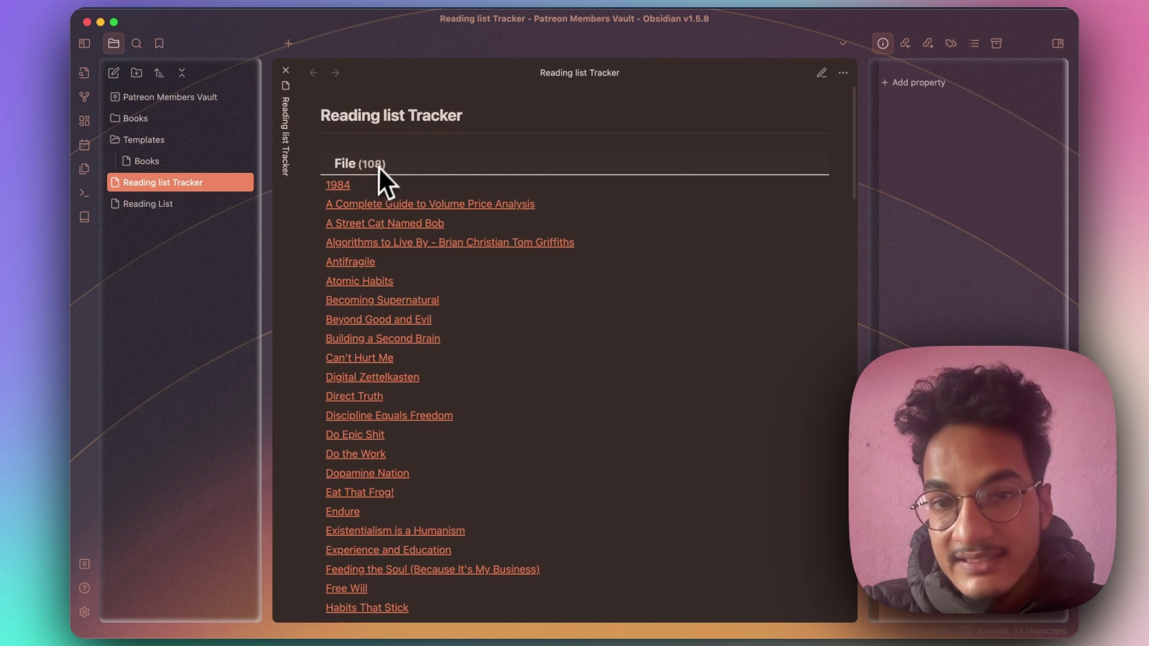
pyautogui.press('super+e')
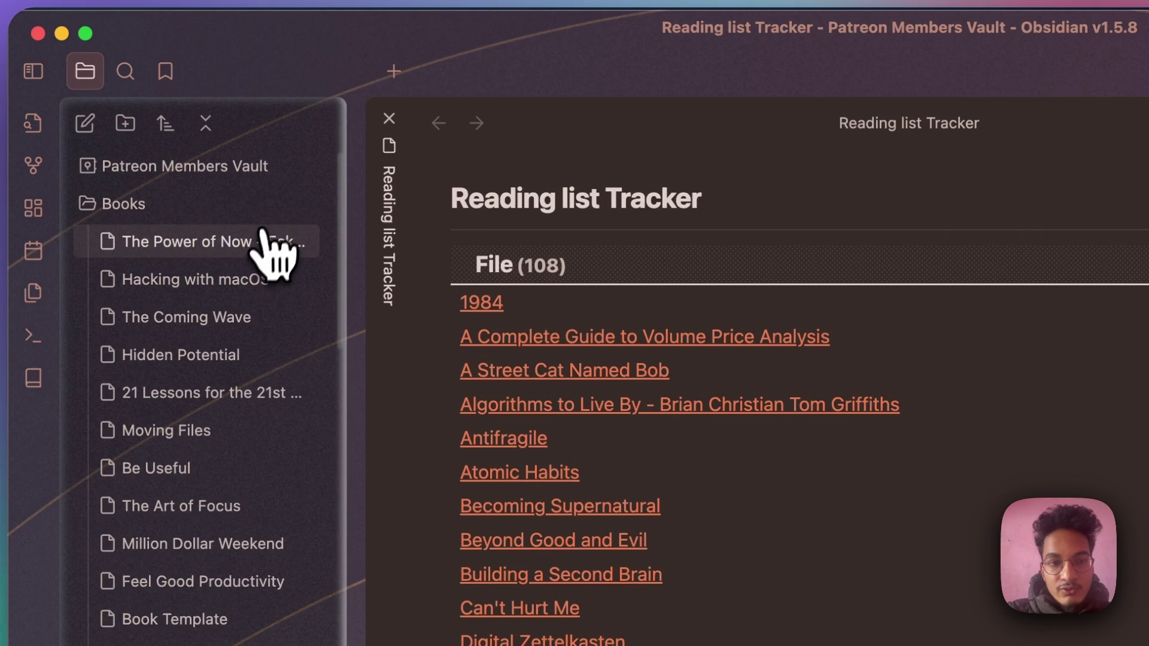
# - Open The Power of Now note from the Books folder and examine its cover_url property
pyautogui.click(264, 238)
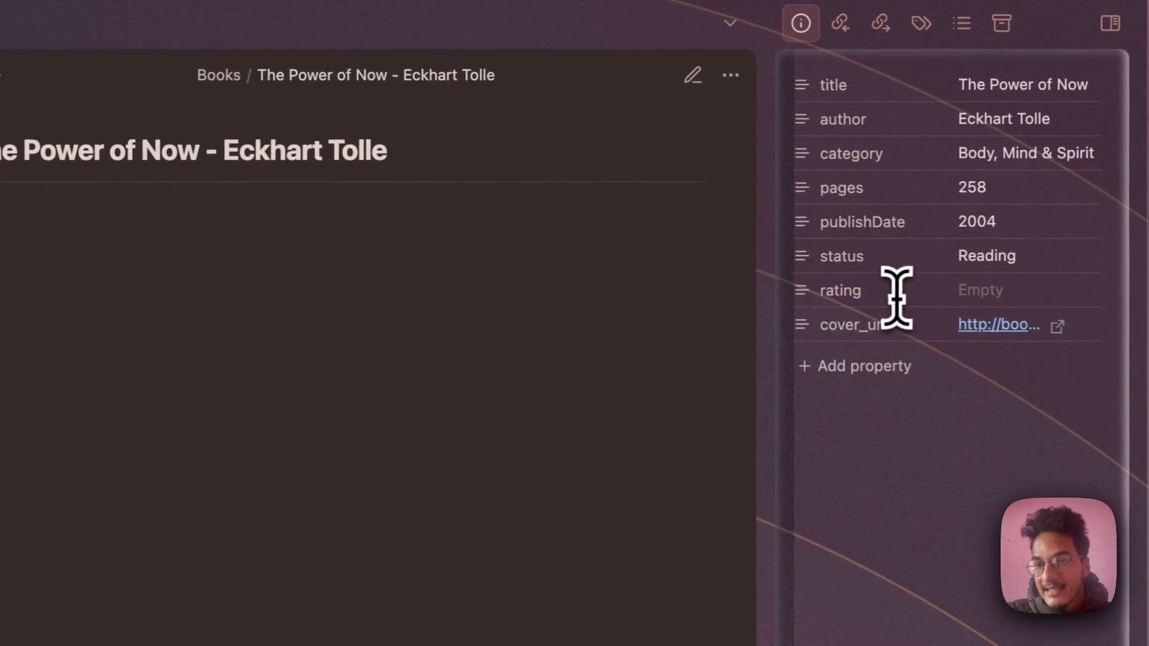
pyautogui.moveTo(901, 332); pyautogui.dragTo(922, 336)
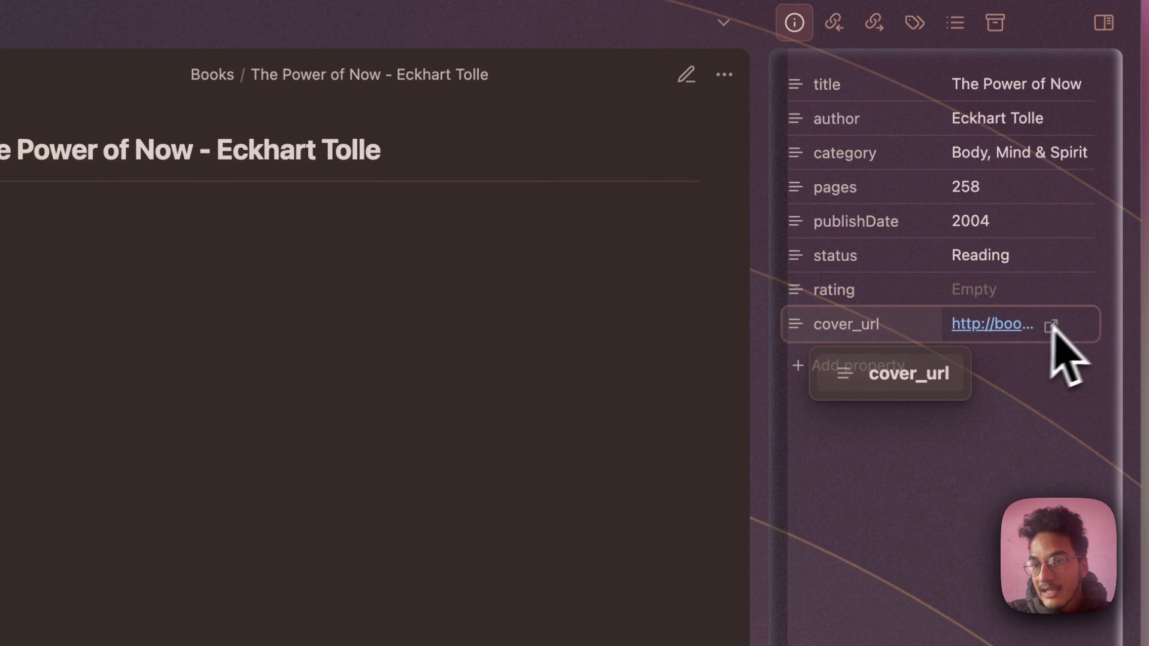
pyautogui.click(1089, 323)
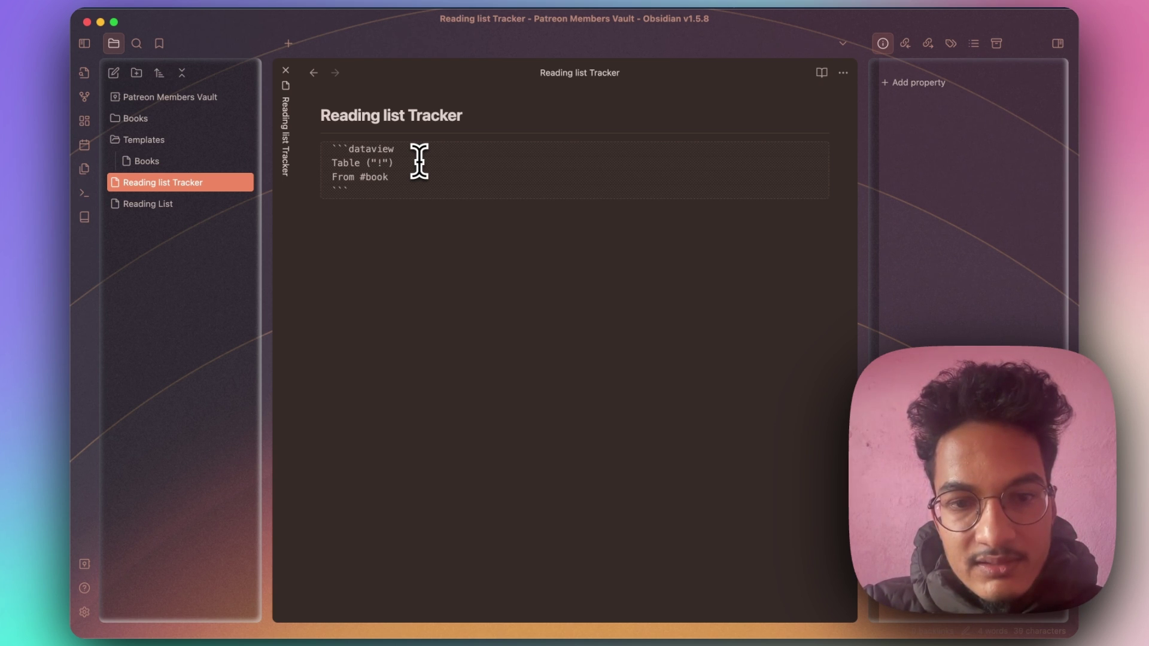
# - Complete the table's cover image column as ("![](" + cover_url +")") and preview the table
pyautogui.write('[]')
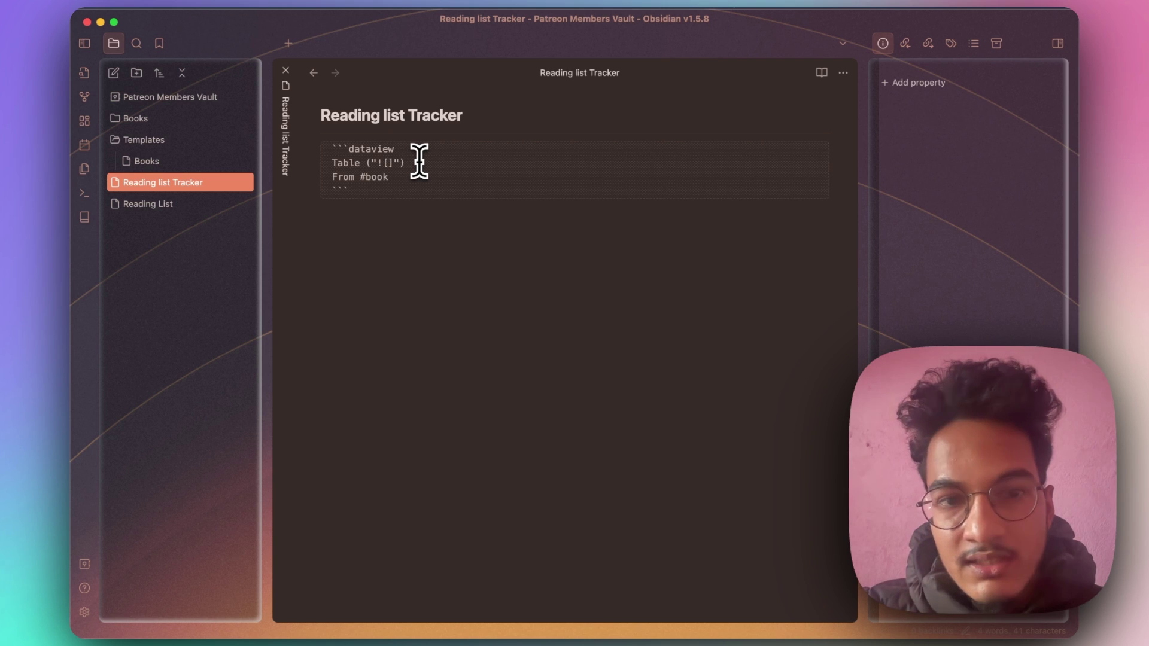
pyautogui.write('(" + cover_url')
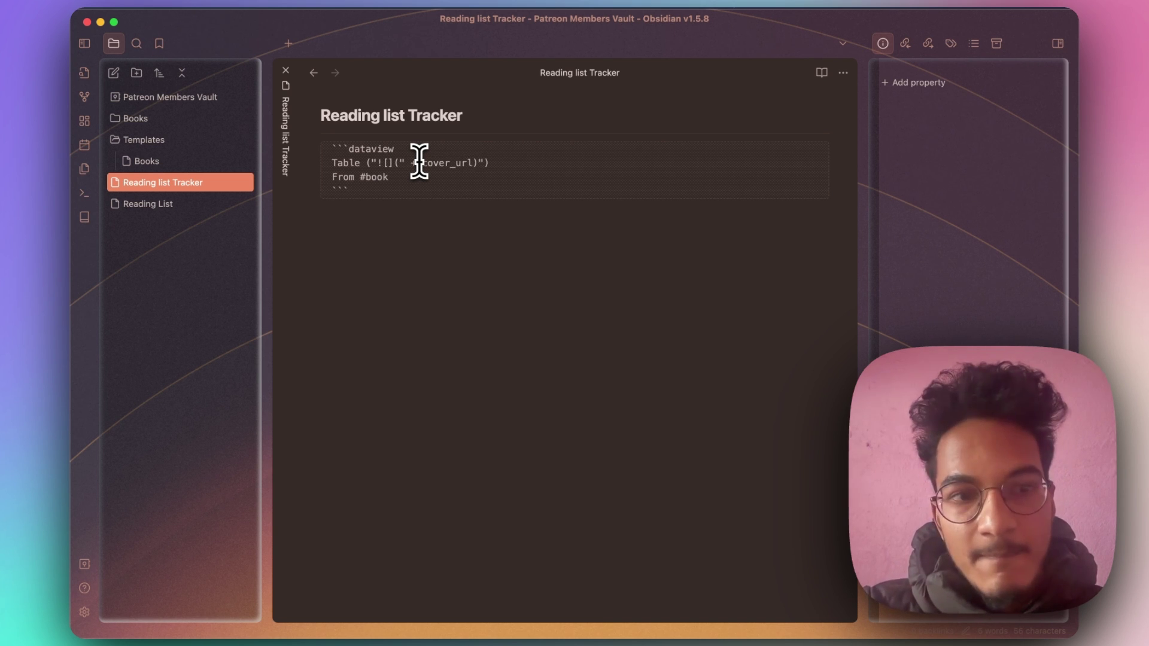
pyautogui.write('+"')
pyautogui.press('super+e')
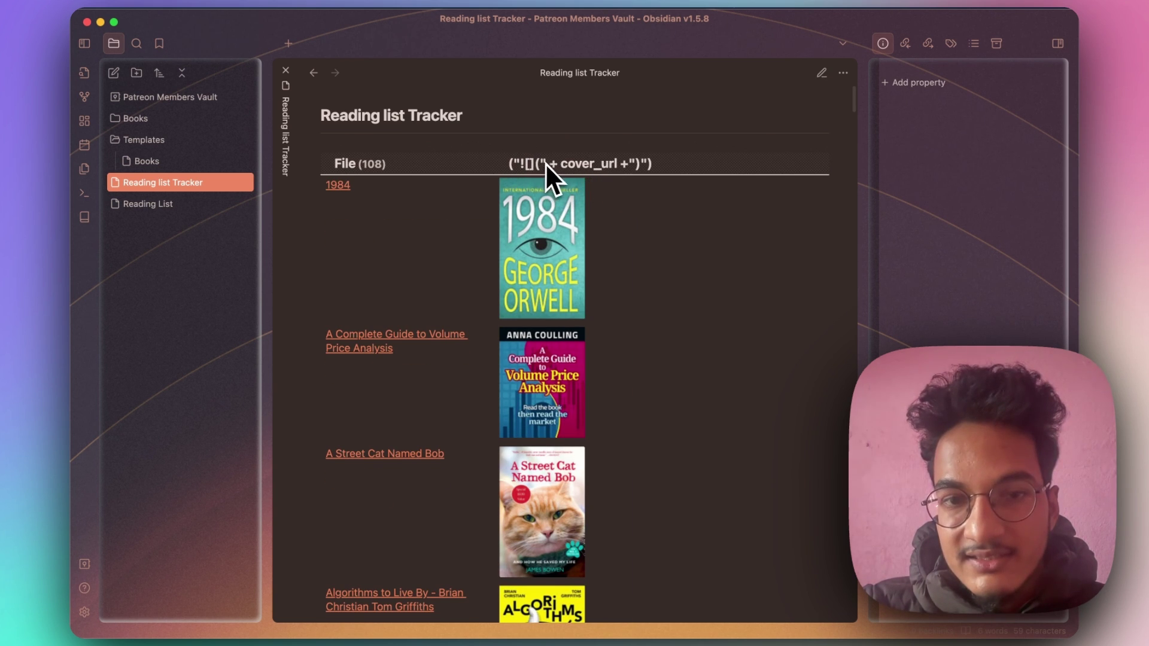
# - Label the cover image column with as Cover in the query and preview the table
pyautogui.press('super+e')
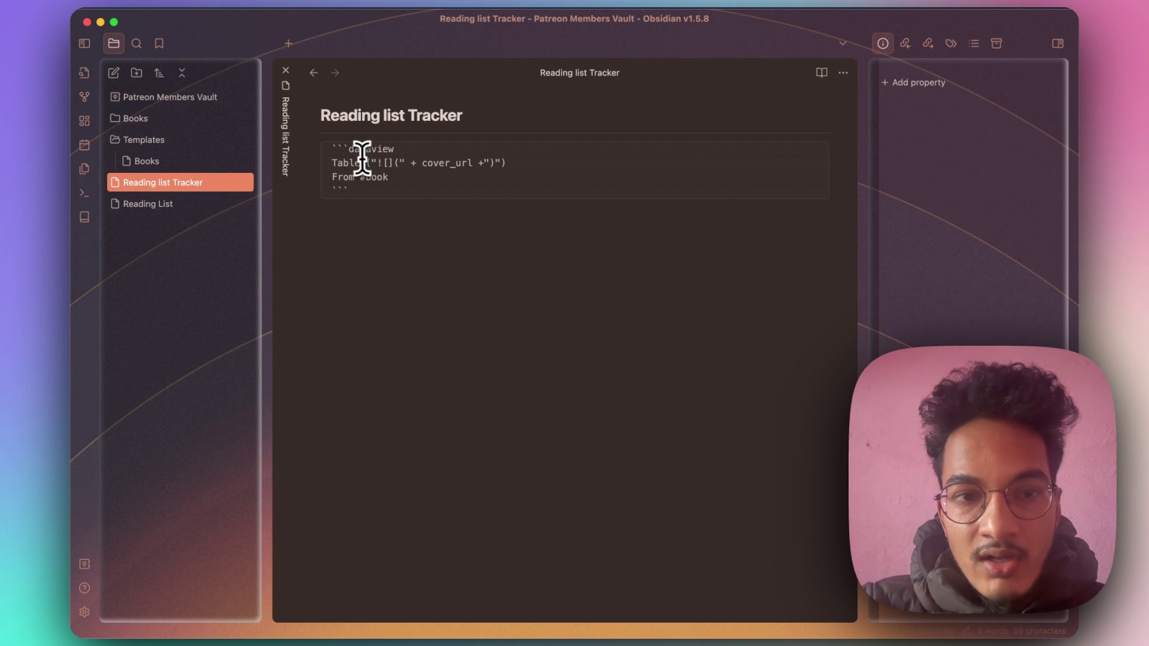
pyautogui.moveTo(368, 164); pyautogui.dragTo(507, 164)
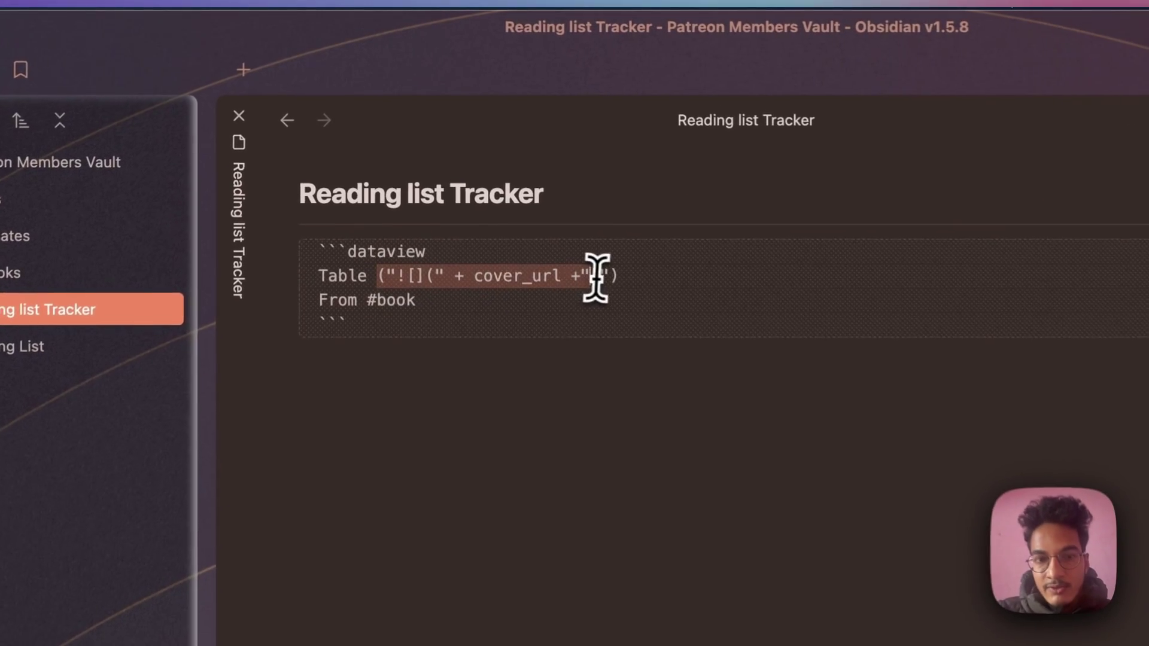
pyautogui.click(636, 284)
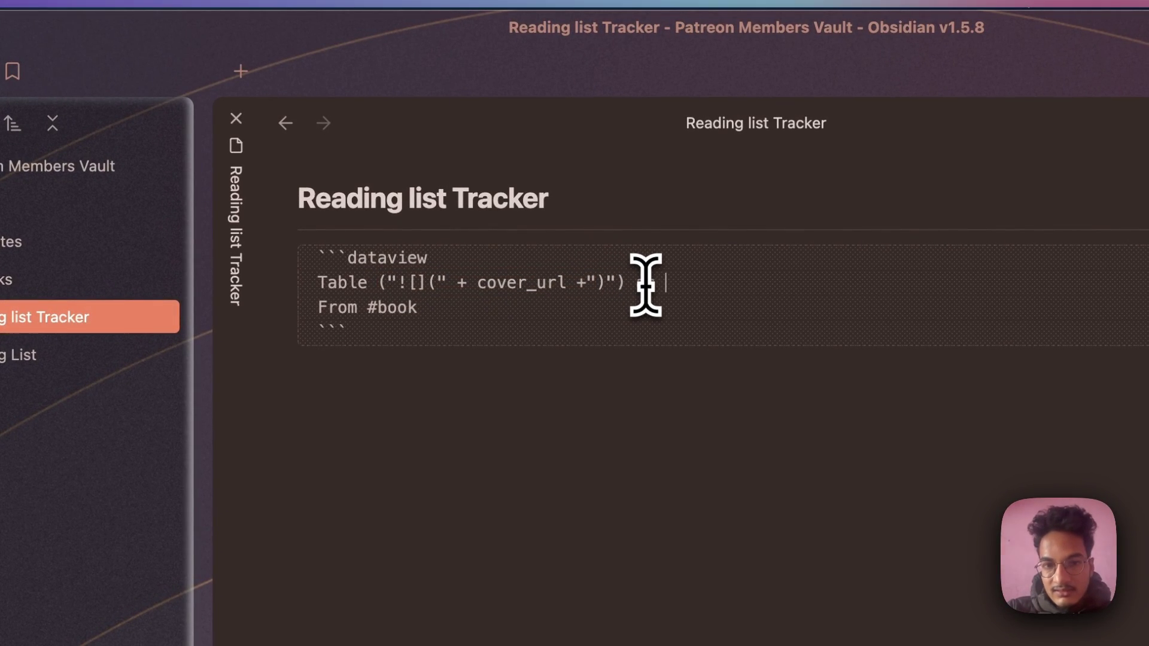
pyautogui.write('as Cover')
pyautogui.press('super+e')
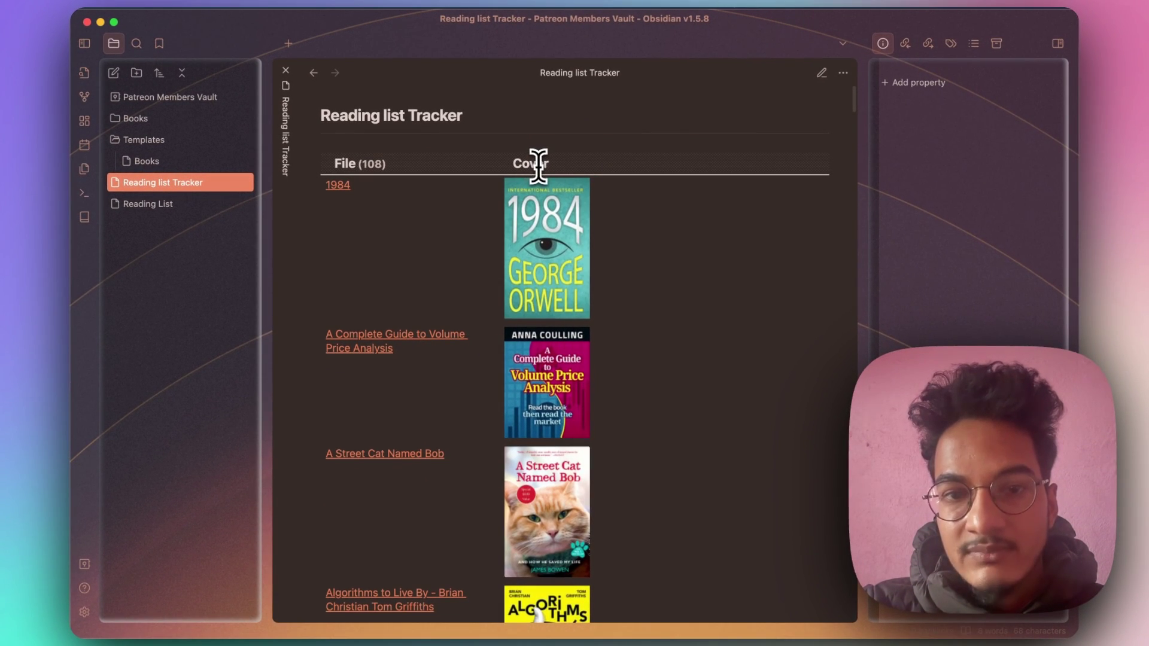
# - Add a comma after Cover in the query and look up the page-count property's name in The Coming Wave note
pyautogui.press('super+e')
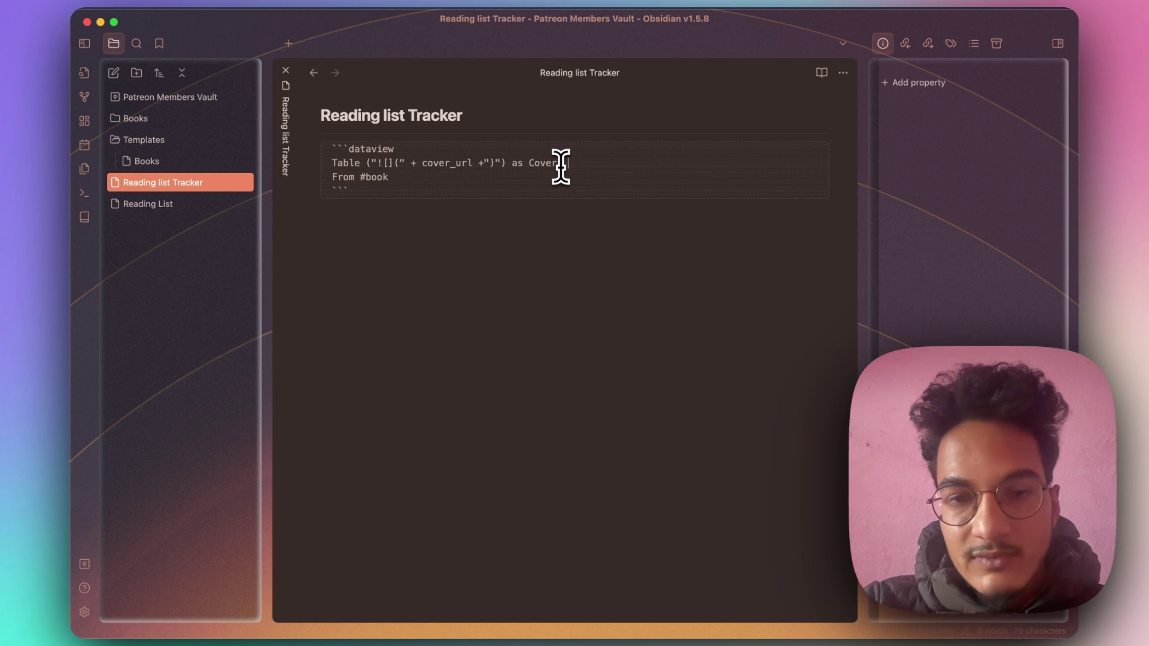
pyautogui.write(',')
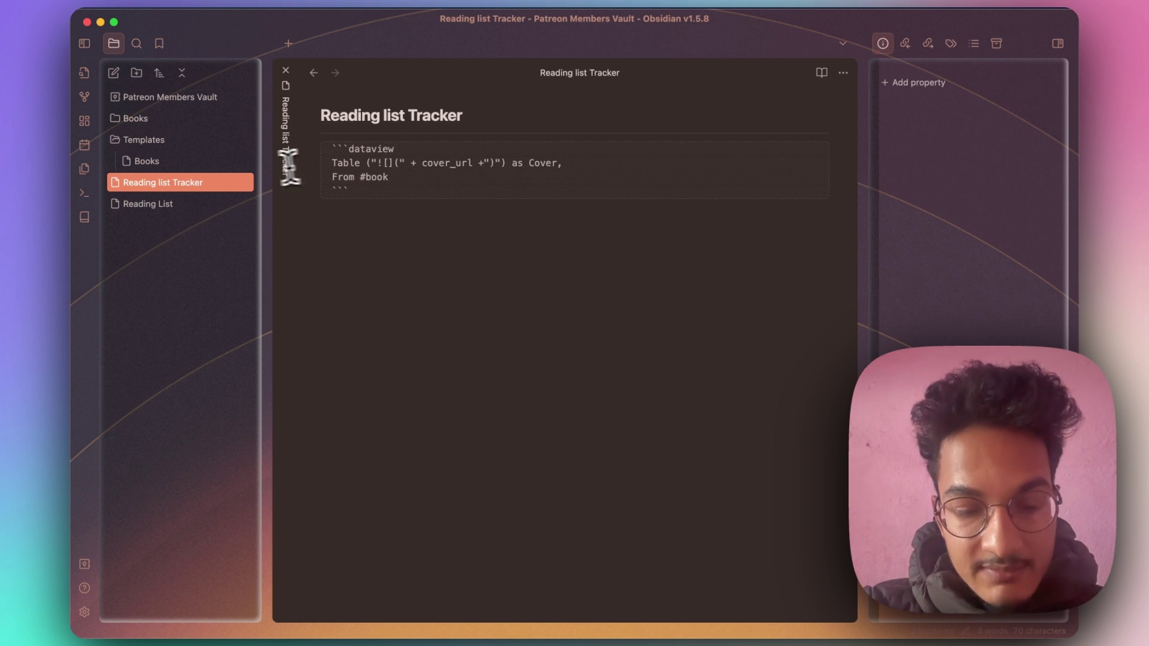
pyautogui.click(198, 121)
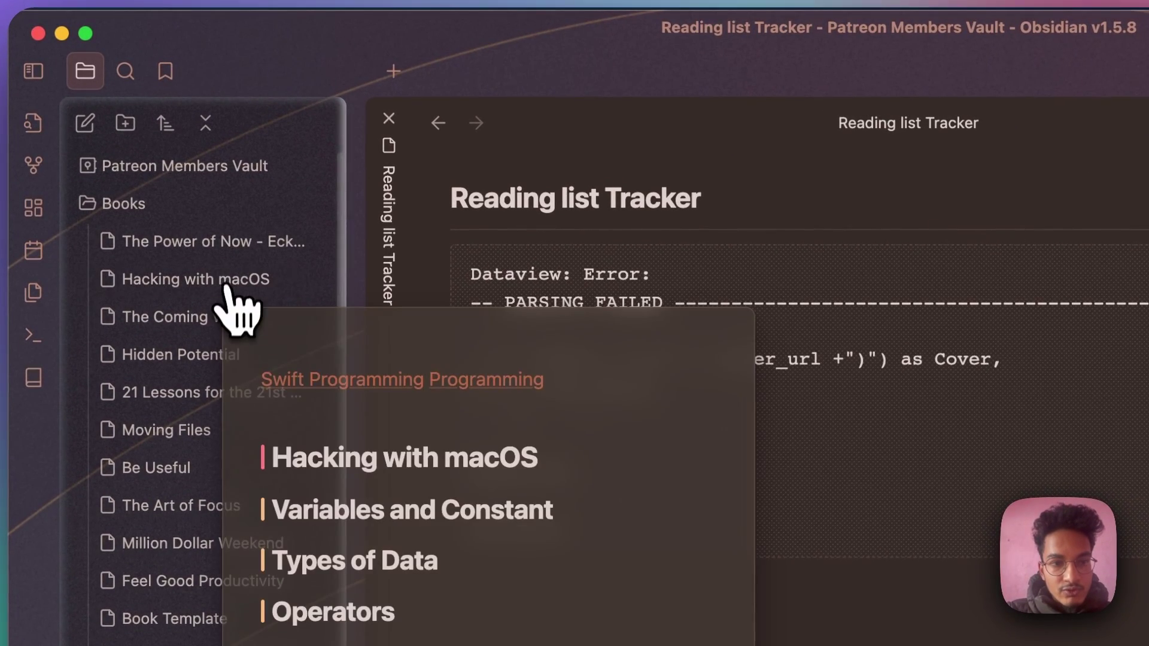
pyautogui.keyDown('super'); pyautogui.click(201, 324); pyautogui.keyUp('super')
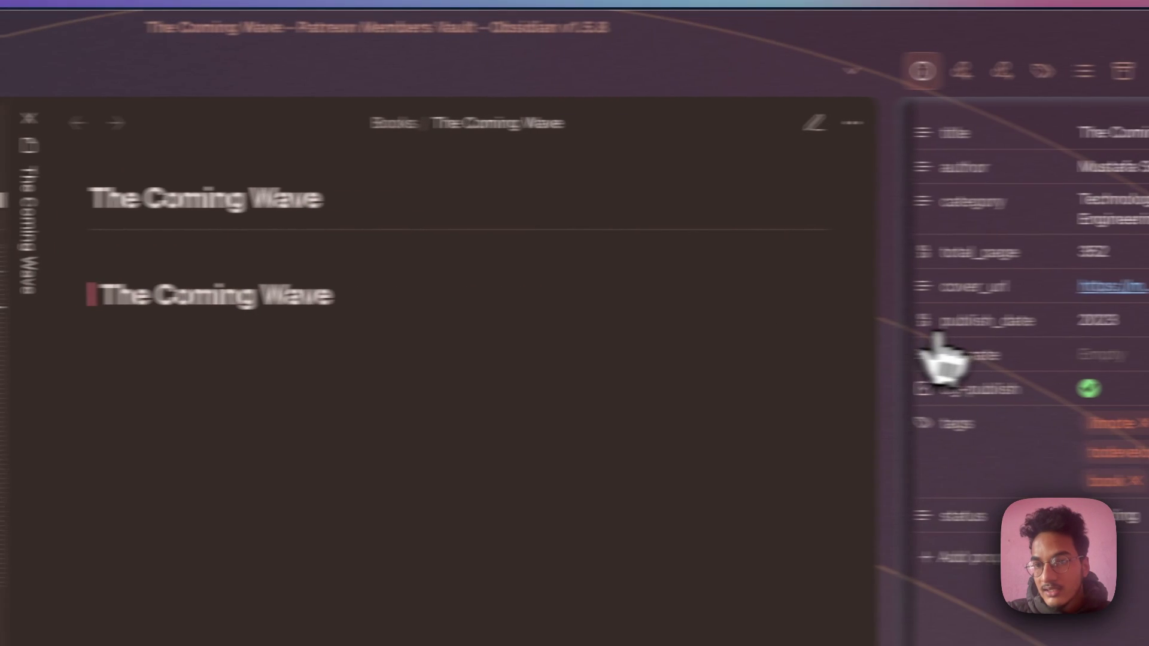
pyautogui.moveTo(906, 260); pyautogui.dragTo(938, 257)
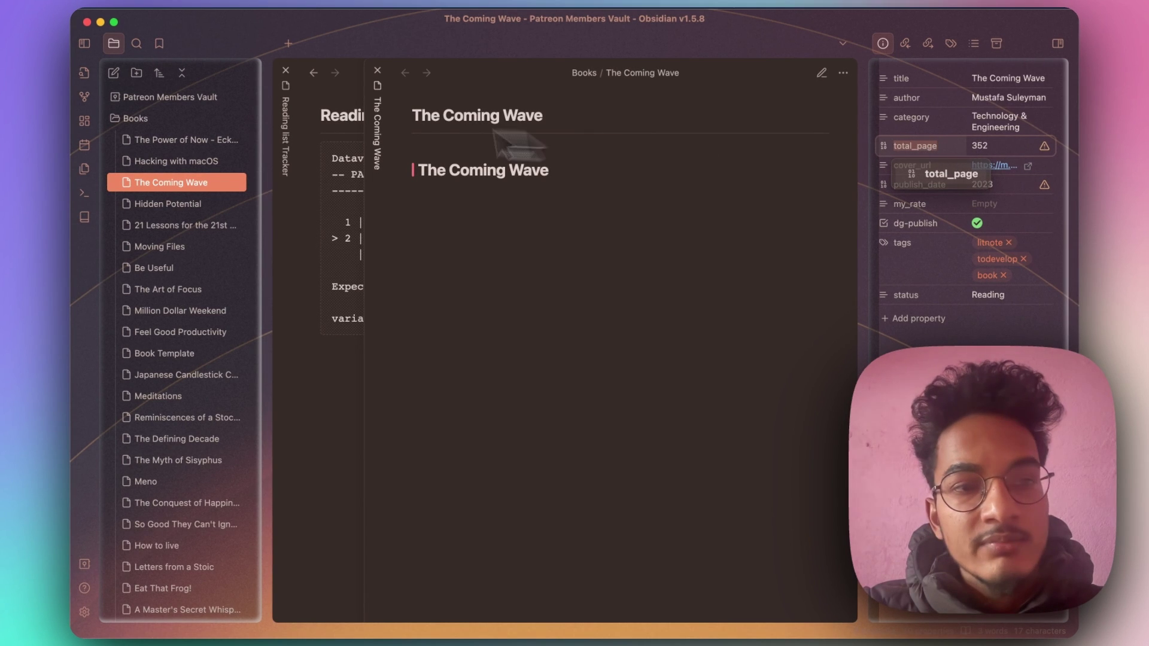
# - Check the name of the page-count property in the Books template and close the template
pyautogui.click(168, 118)
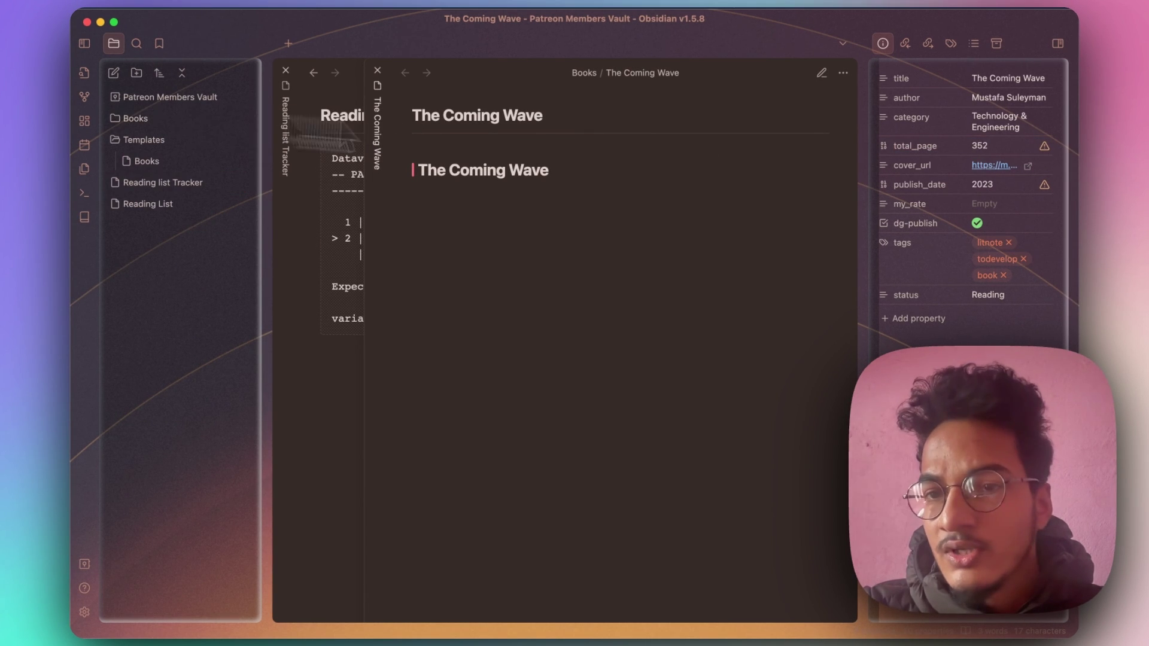
pyautogui.click(150, 162)
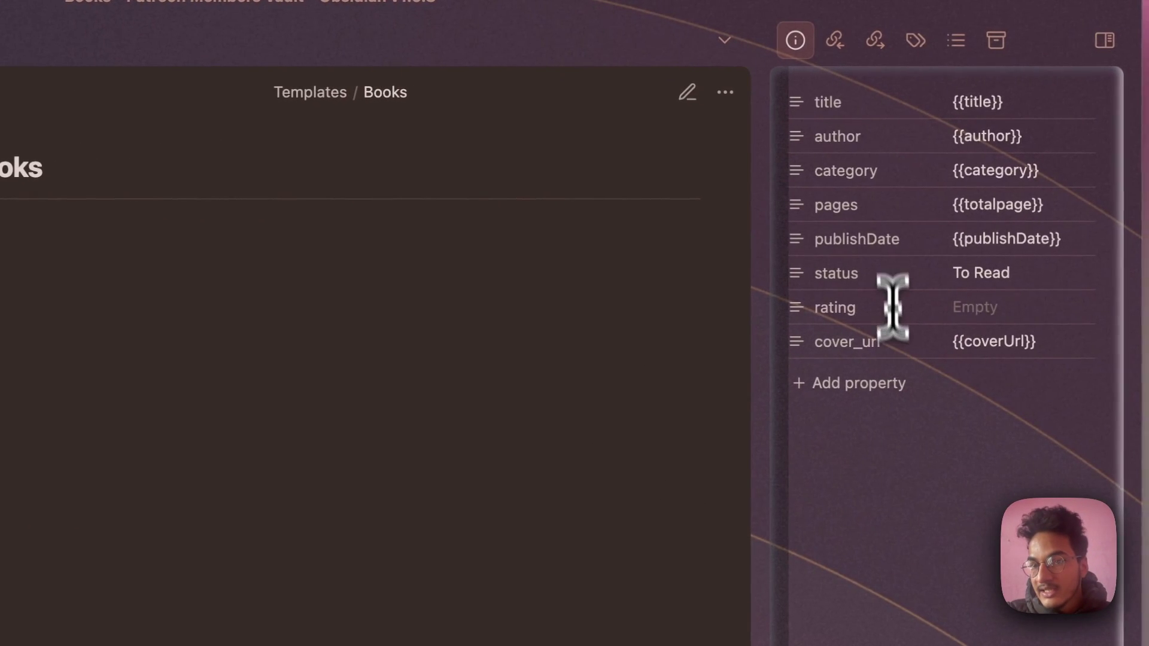
pyautogui.moveTo(905, 201); pyautogui.dragTo(914, 213)
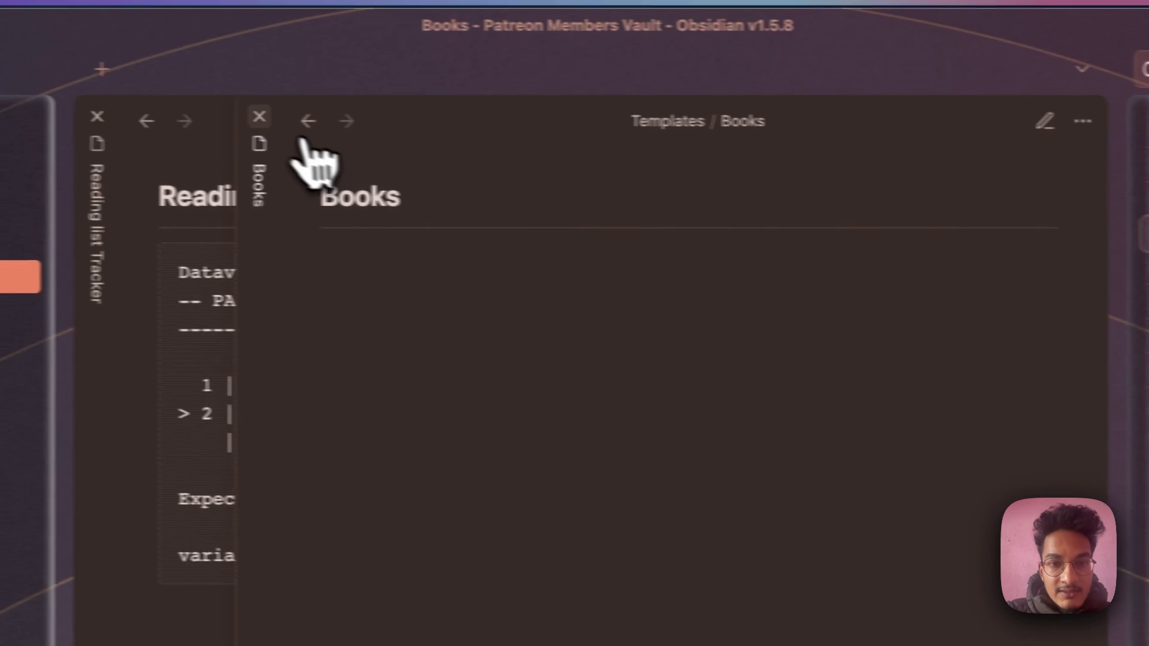
pyautogui.click(259, 116)
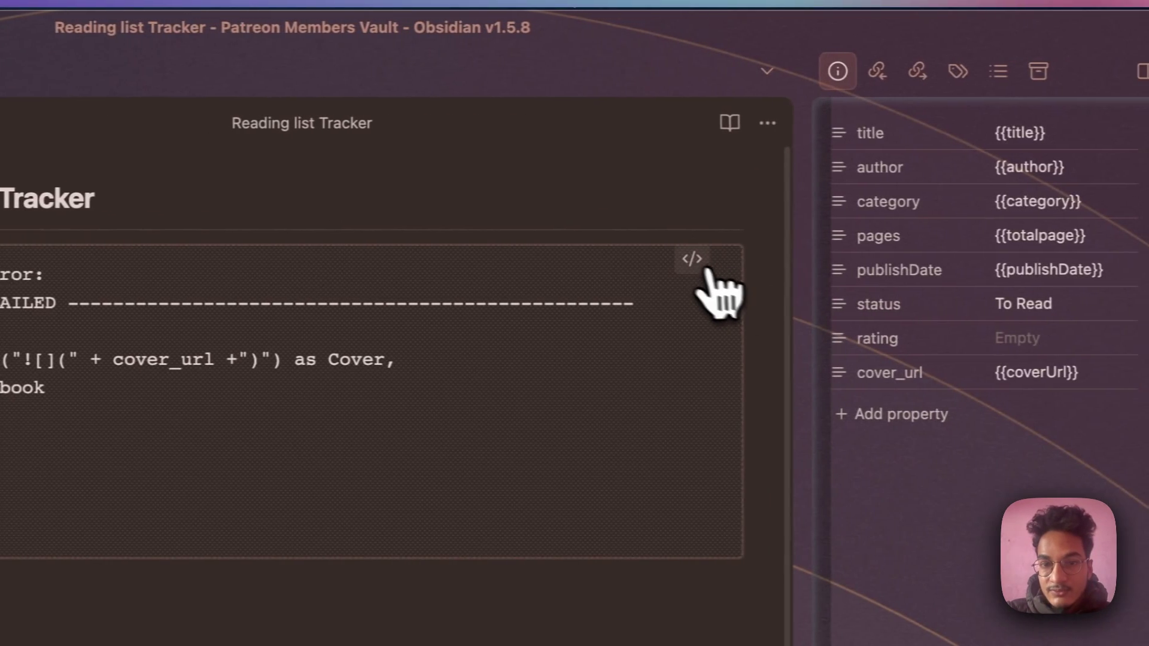
# - Add the column total_page as Pages after Cover in the dataview query and preview the table
pyautogui.click(692, 259)
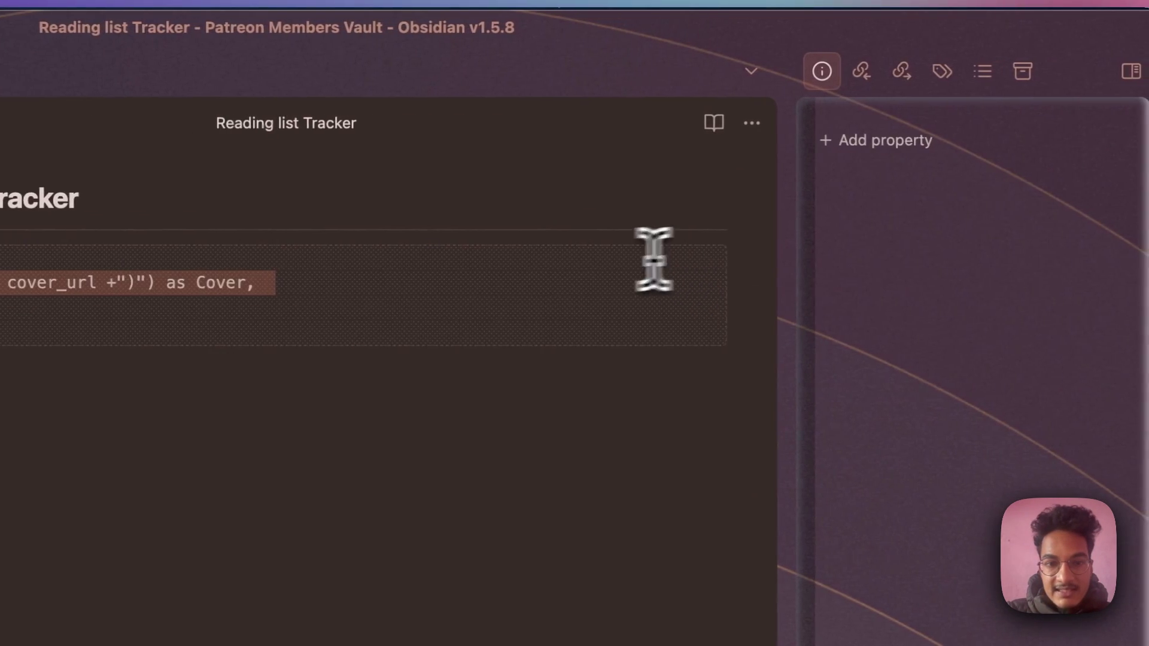
pyautogui.click(453, 360)
pyautogui.write('total_page')
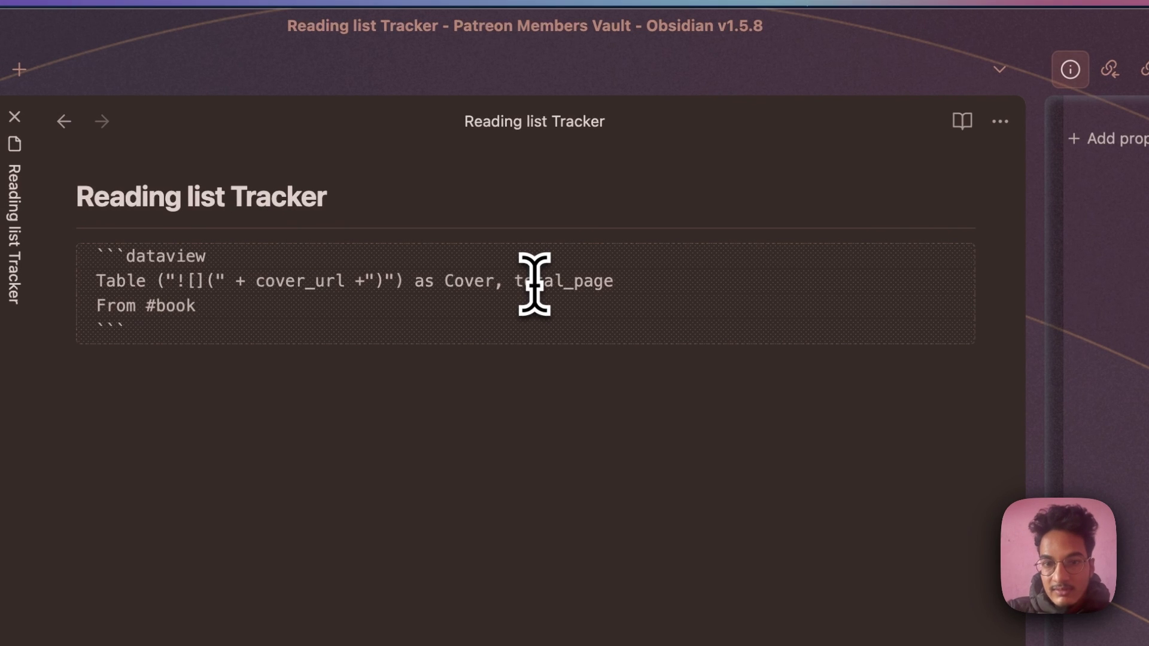
pyautogui.write(' as Pages')
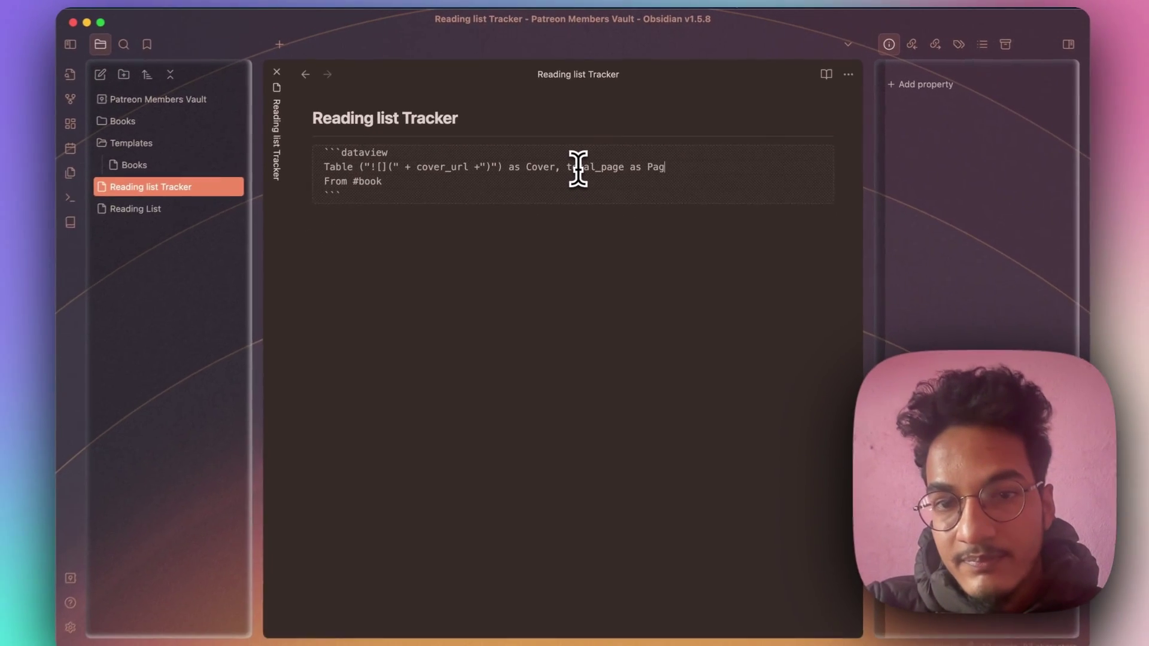
pyautogui.press('super+e')
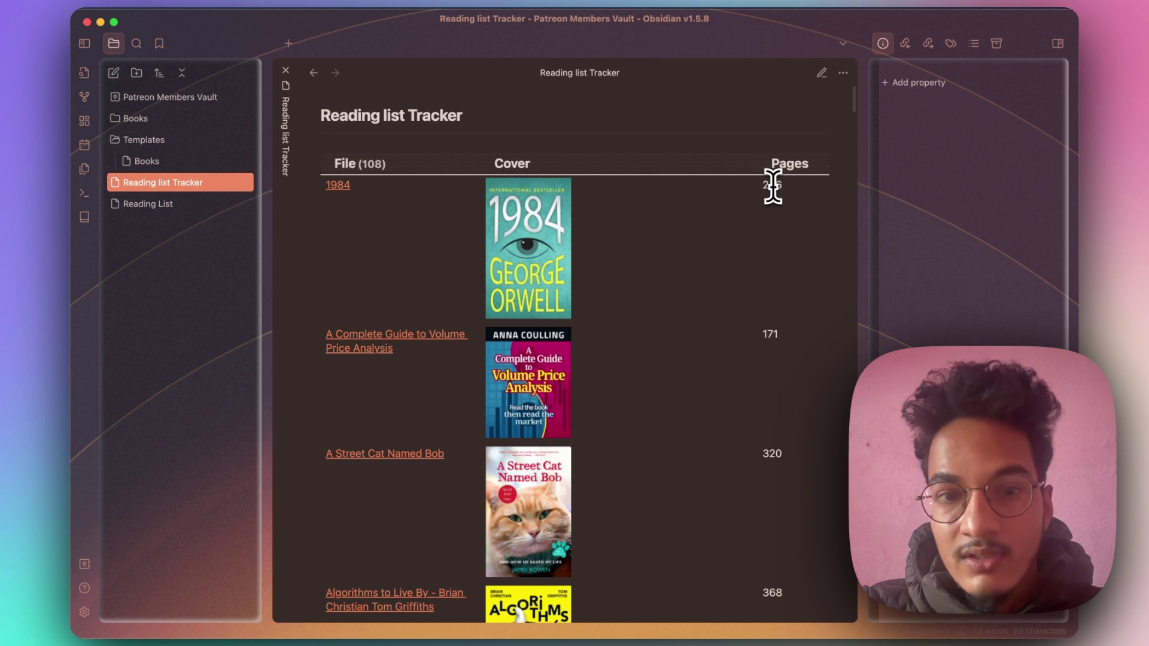
# - Check the author property's name in the 21 Lessons for the 21st Century note and return to Reading list Tracker
pyautogui.press('super+e')
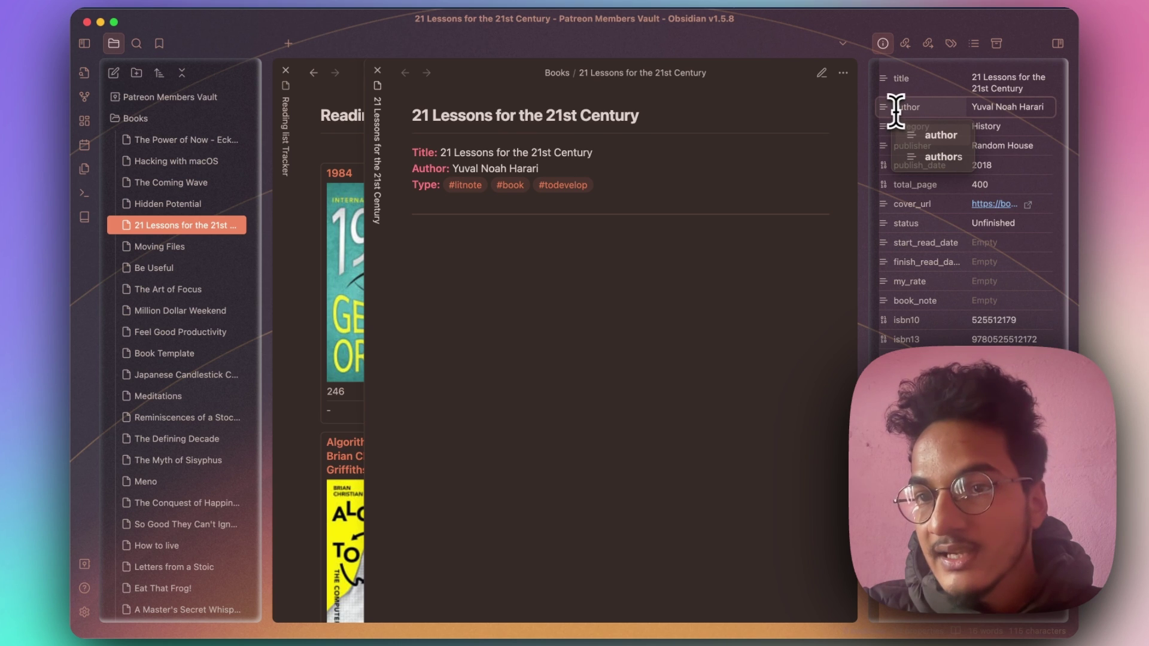
pyautogui.moveTo(896, 111); pyautogui.dragTo(950, 109)
pyautogui.click(314, 121)
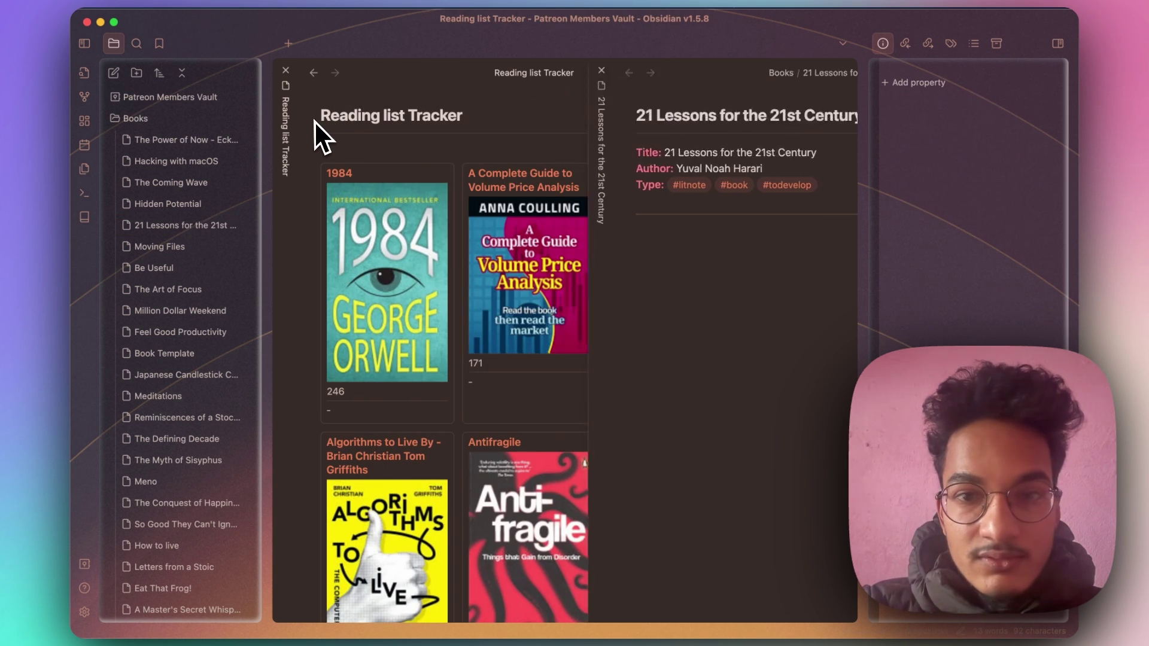
# - Consult the Reading List note's queries, add the column author as Author to the Reading list Tracker query, and preview the table
pyautogui.click(195, 204)
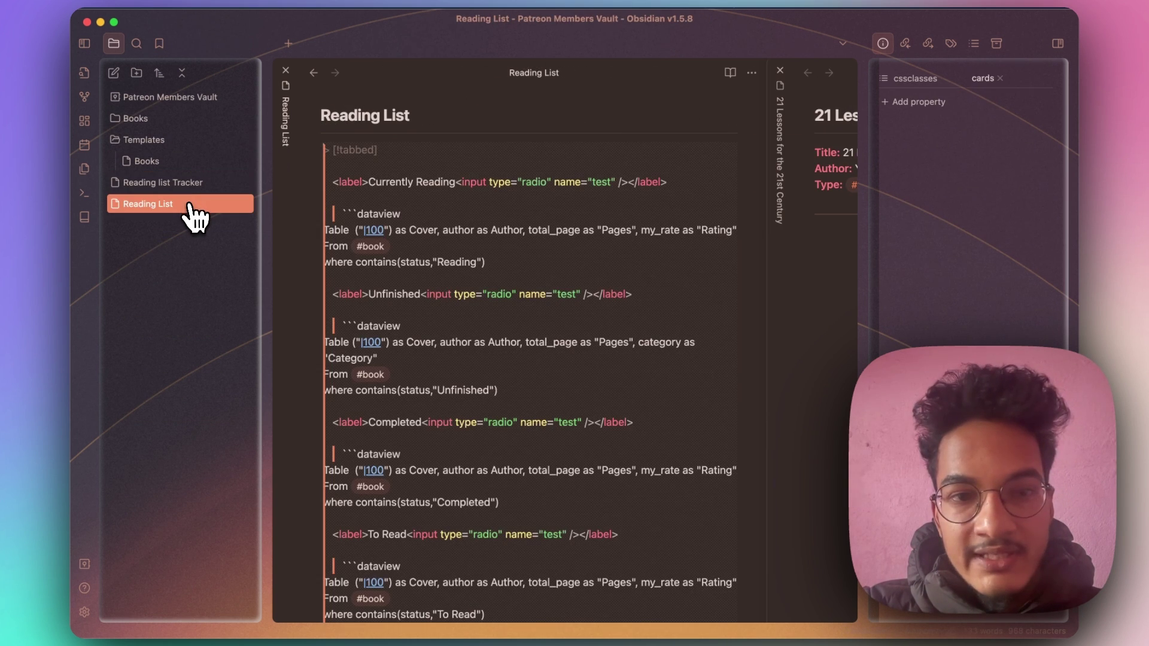
pyautogui.click(195, 183)
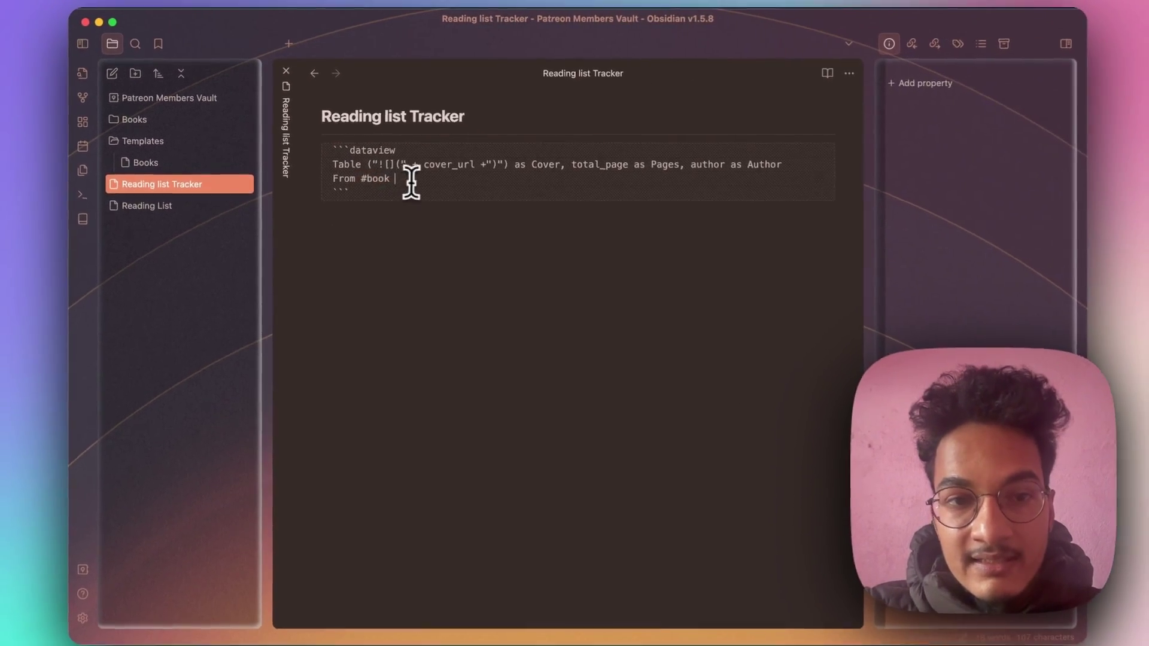
pyautogui.press('super+e')
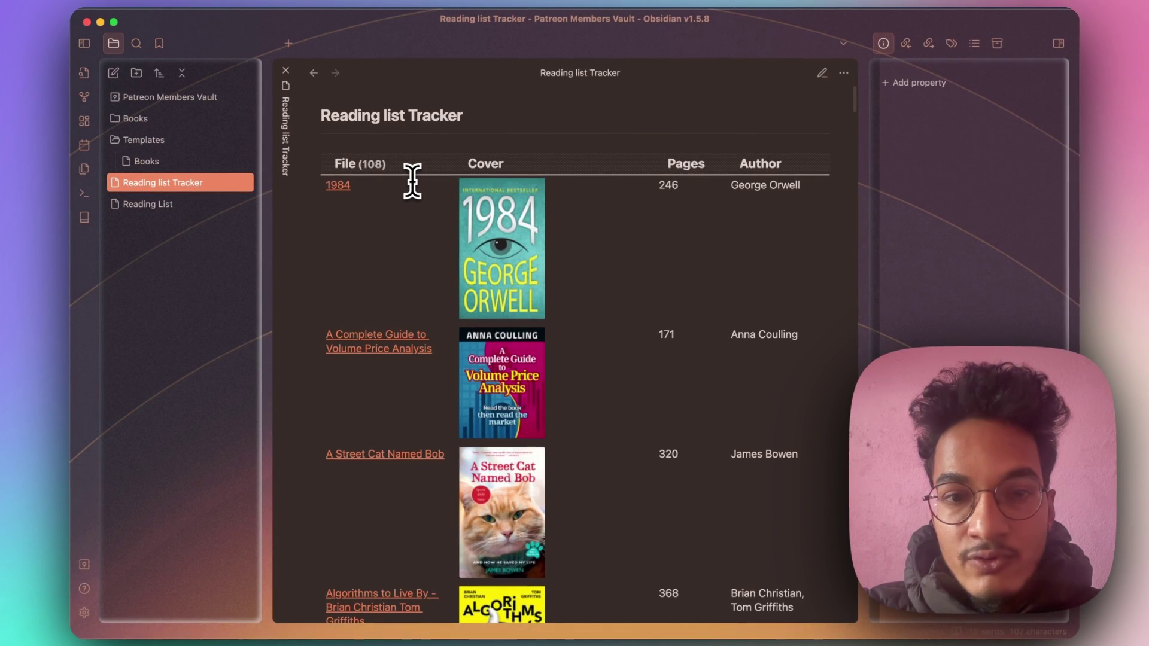
# - Compare the Reading list Tracker table with the card layout in the Reading List note and return to Reading list Tracker
pyautogui.scroll(-2, 479, 192)
pyautogui.scroll(2, 624, 232)
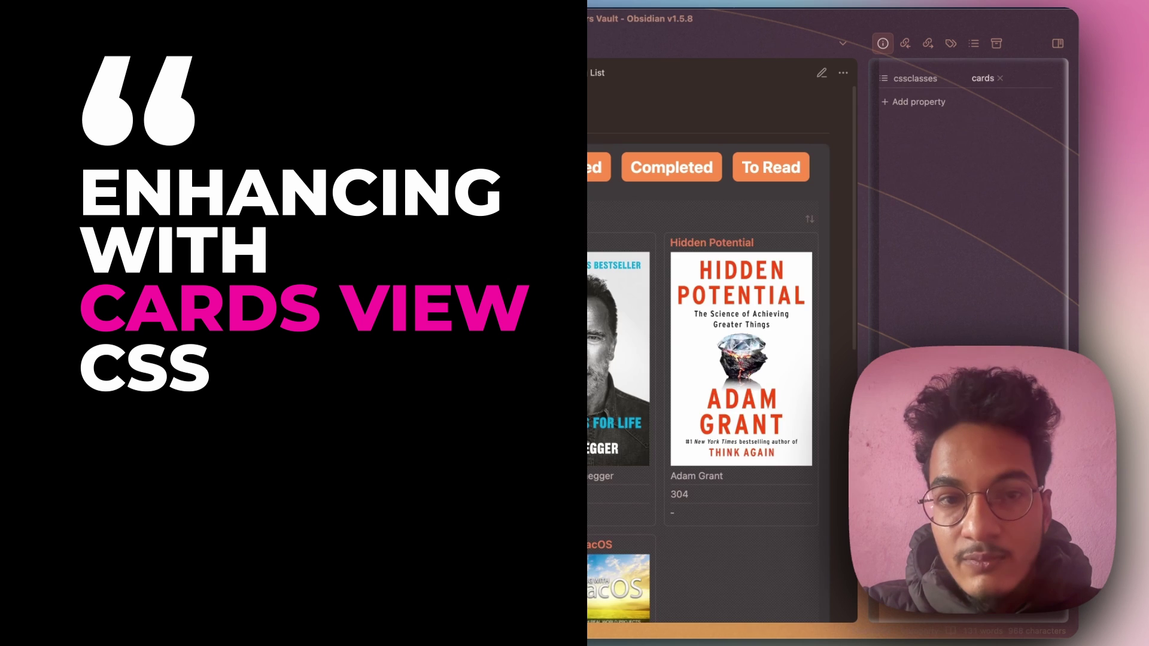
pyautogui.scroll(-1, 440, 339)
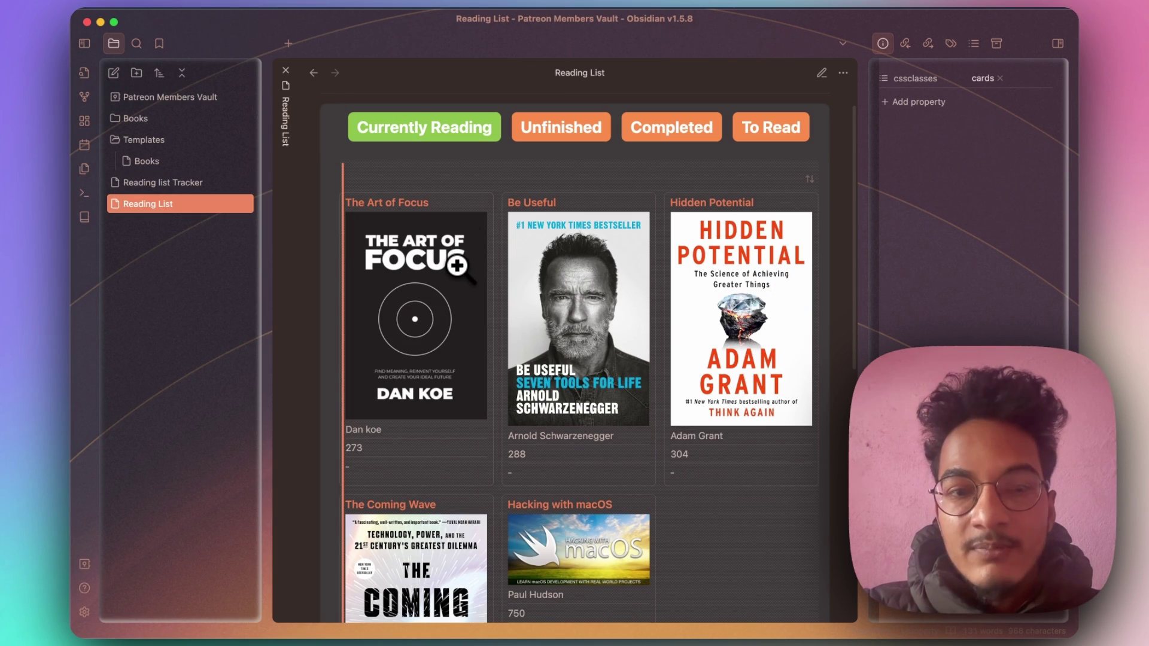
pyautogui.click(158, 182)
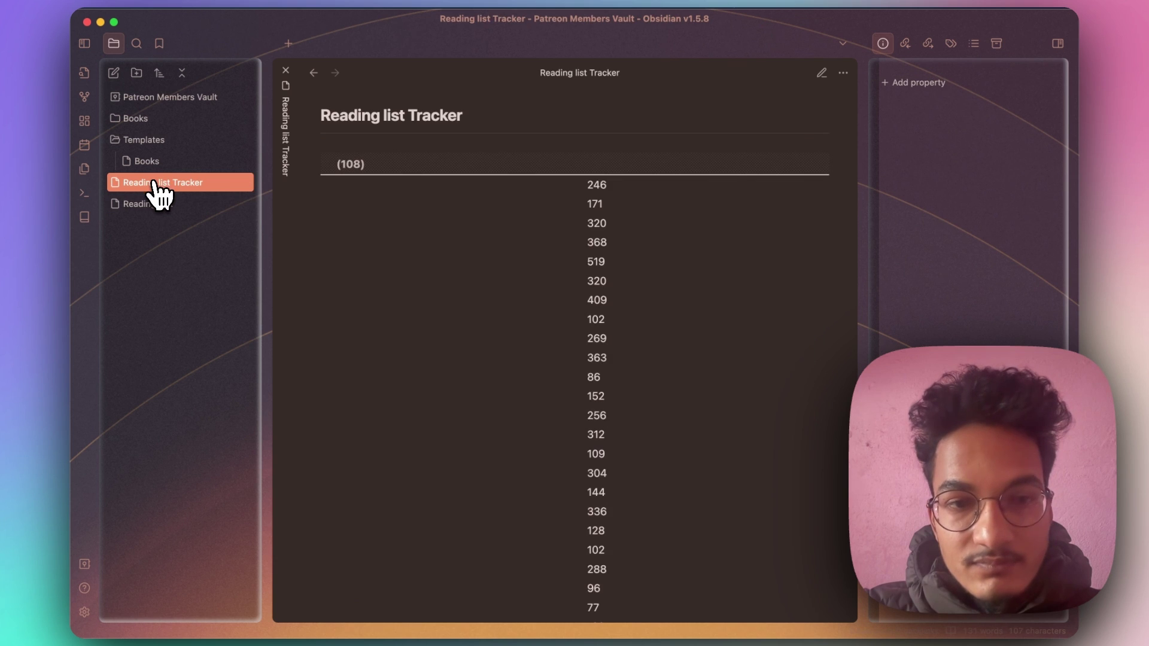
# - Find the Minimal theme by kepano among the community themes in the Appearance settings and apply it to the vault
pyautogui.click(84, 614)
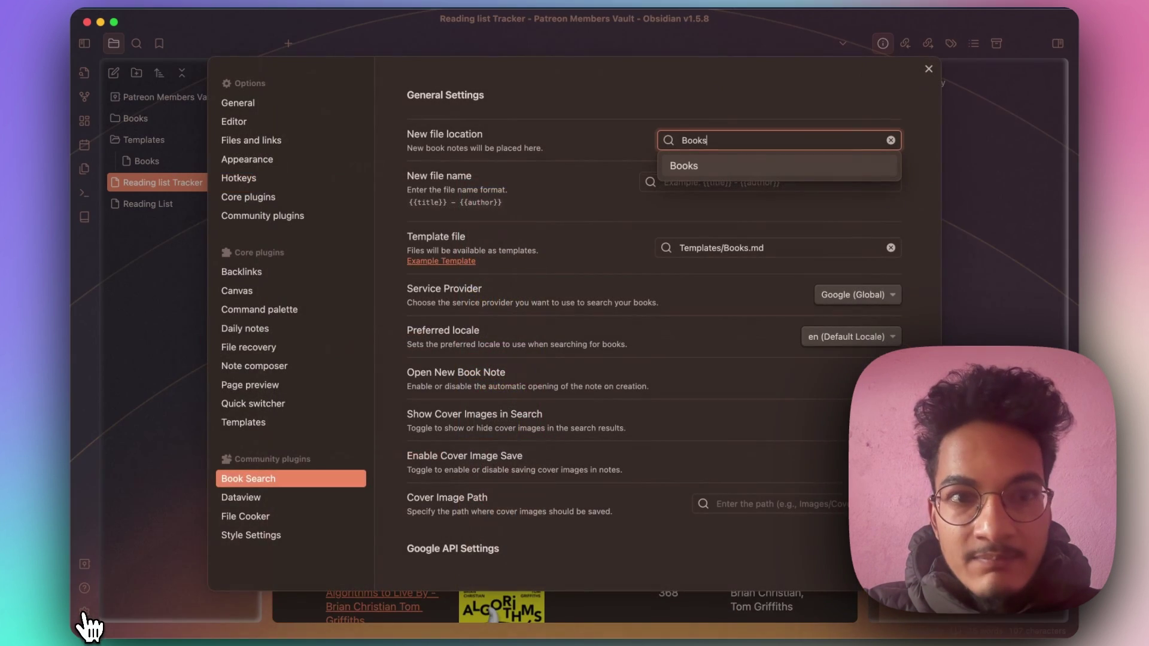
pyautogui.click(280, 161)
pyautogui.click(869, 174)
pyautogui.write('minimal')
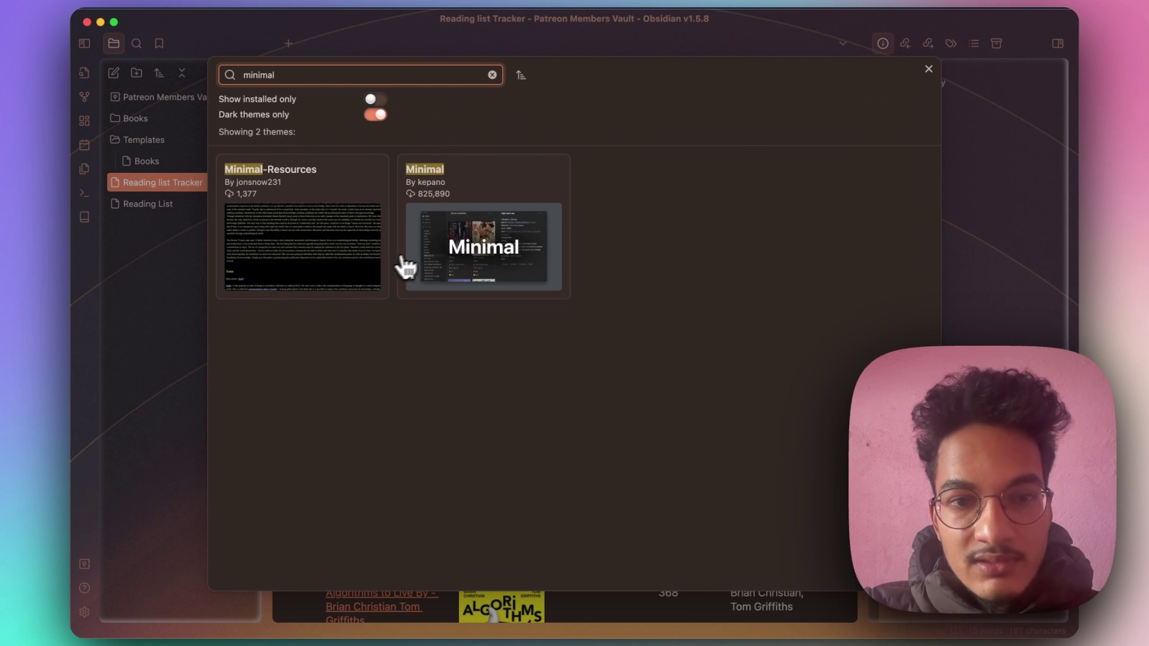
pyautogui.click(402, 267)
pyautogui.click(472, 225)
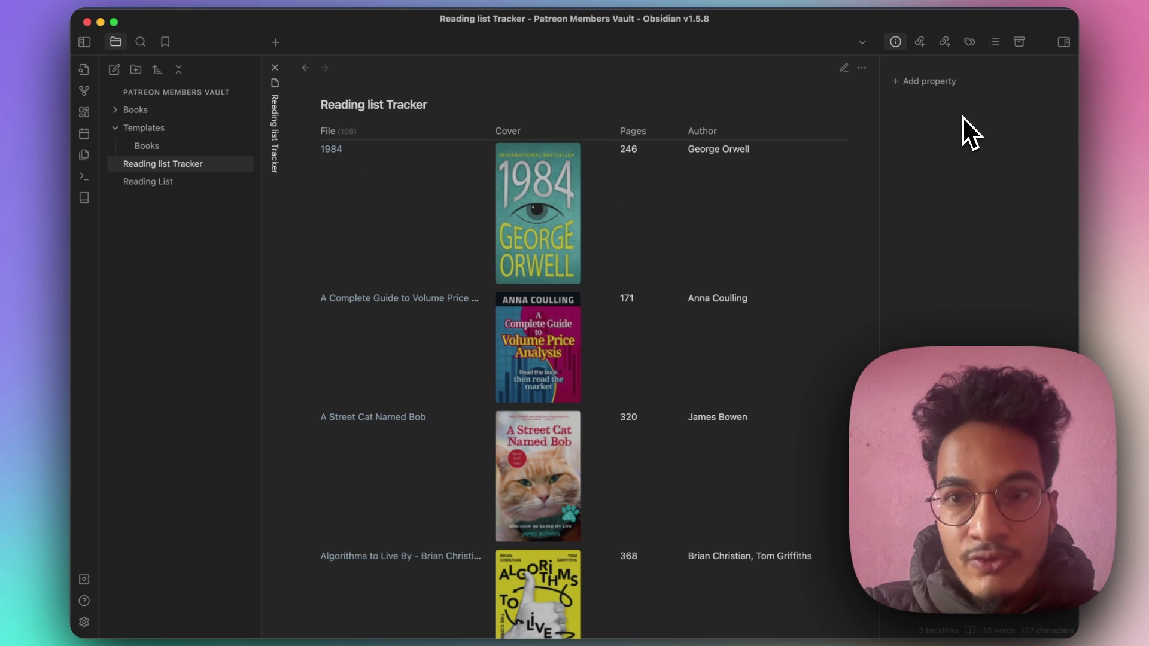
# - Add a cssclasses property with the value cards to Reading list Tracker and look over the book cards
pyautogui.click(929, 81)
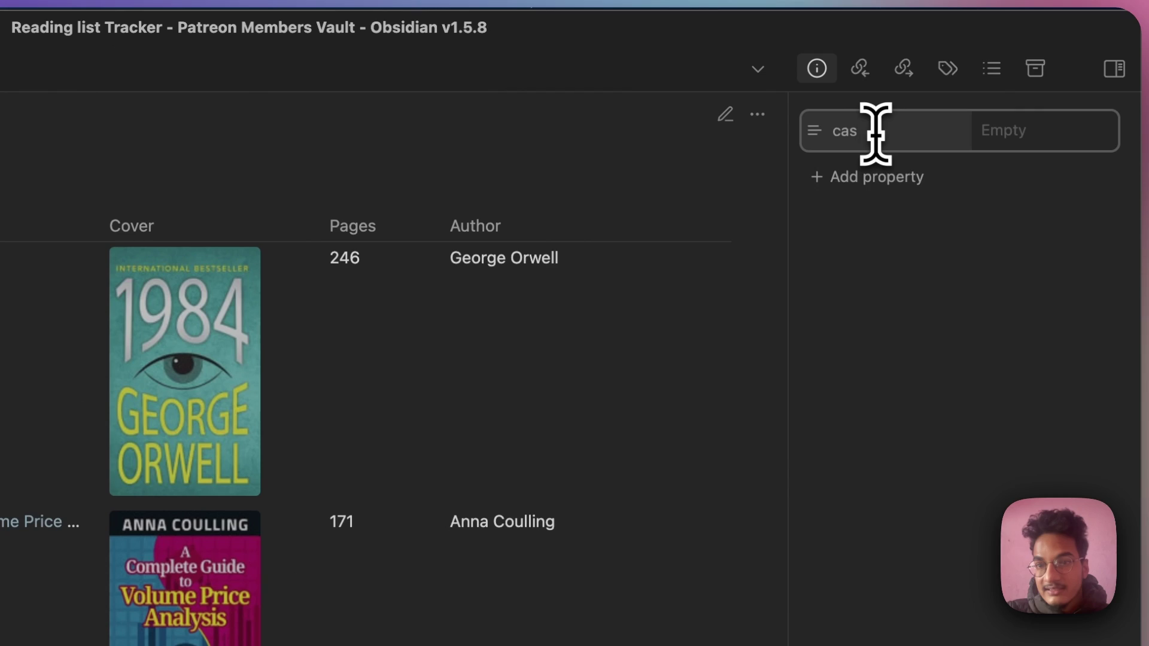
pyautogui.write('cssc')
pyautogui.press('Return')
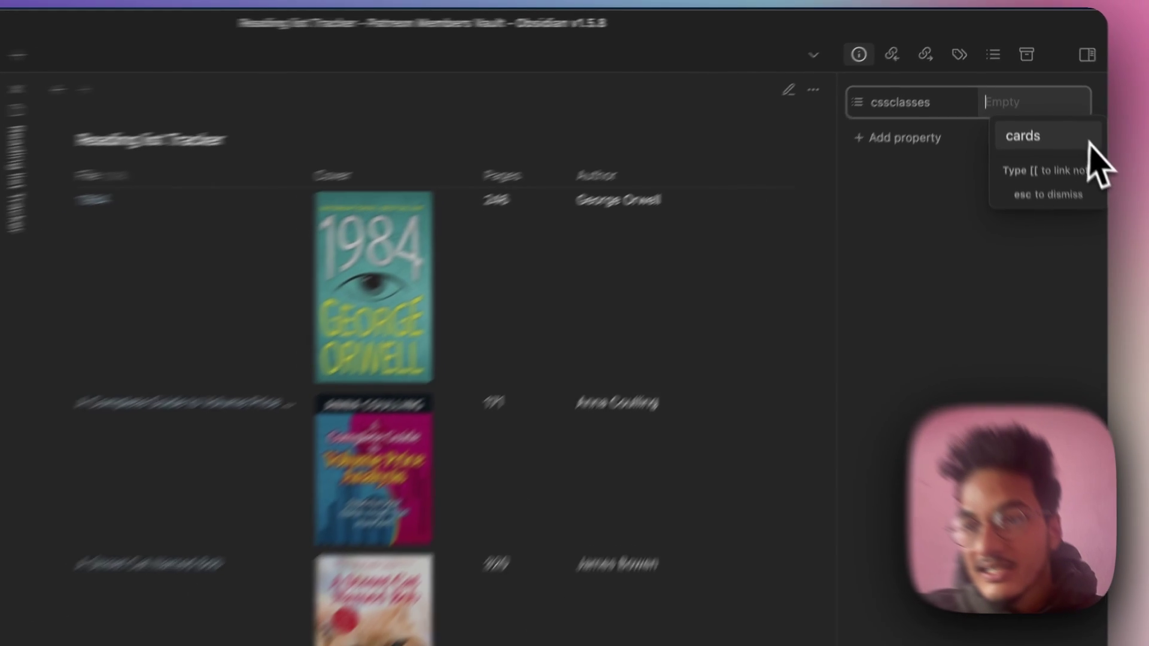
pyautogui.click(1092, 176)
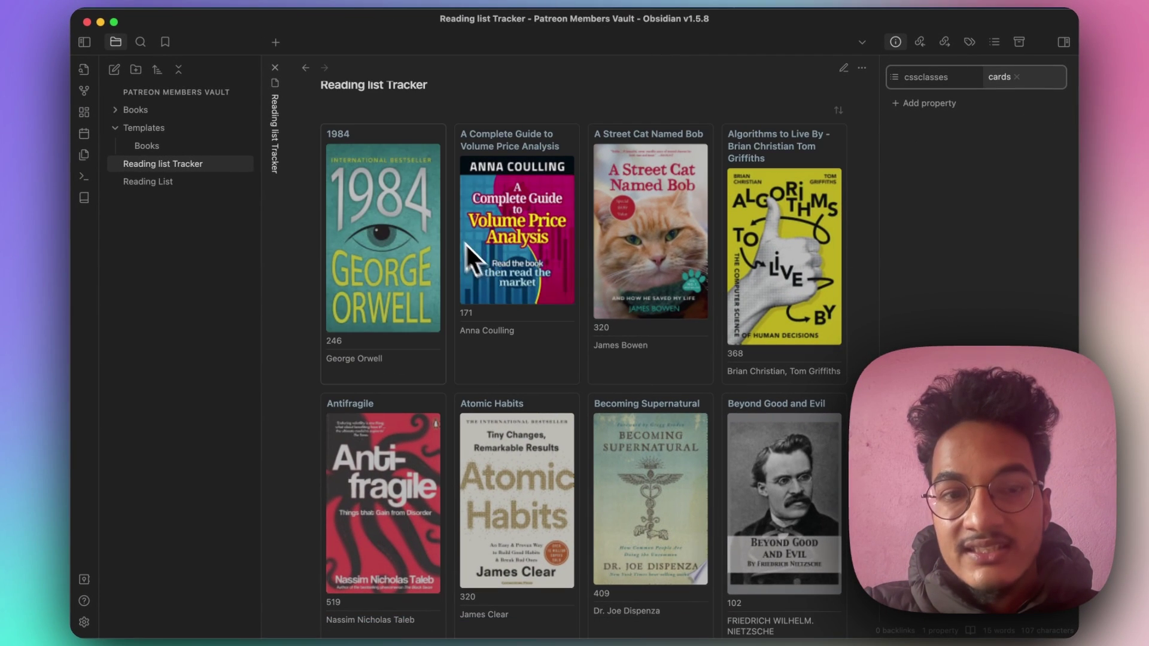
pyautogui.scroll(-1, 373, 206)
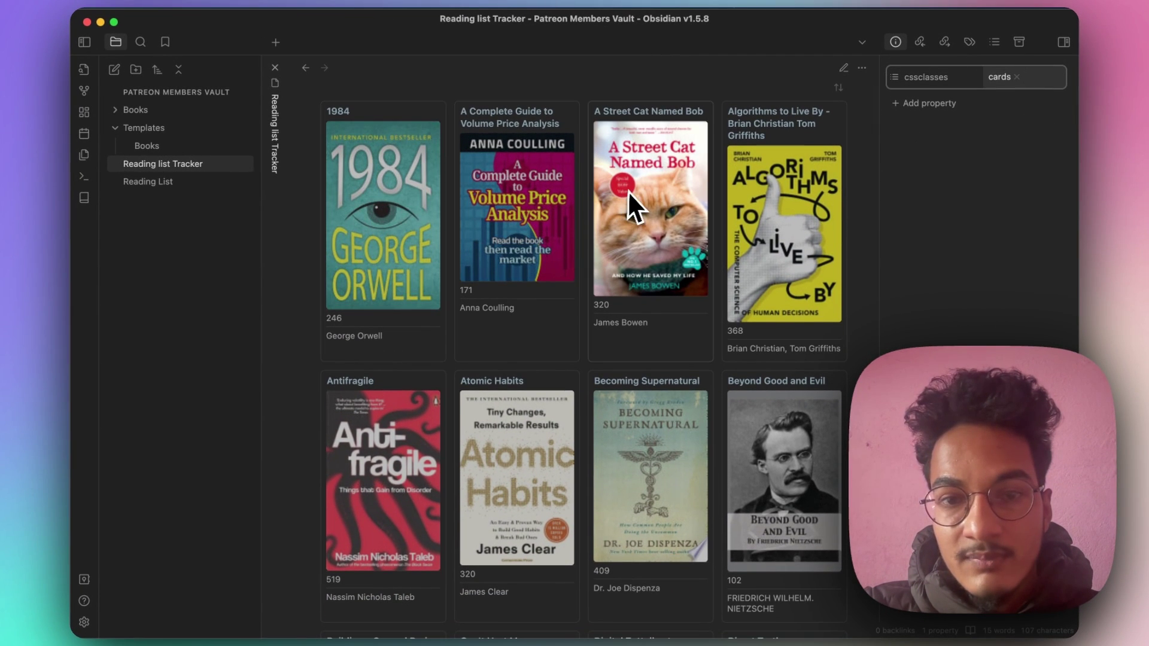
pyautogui.scroll(-3, 630, 192)
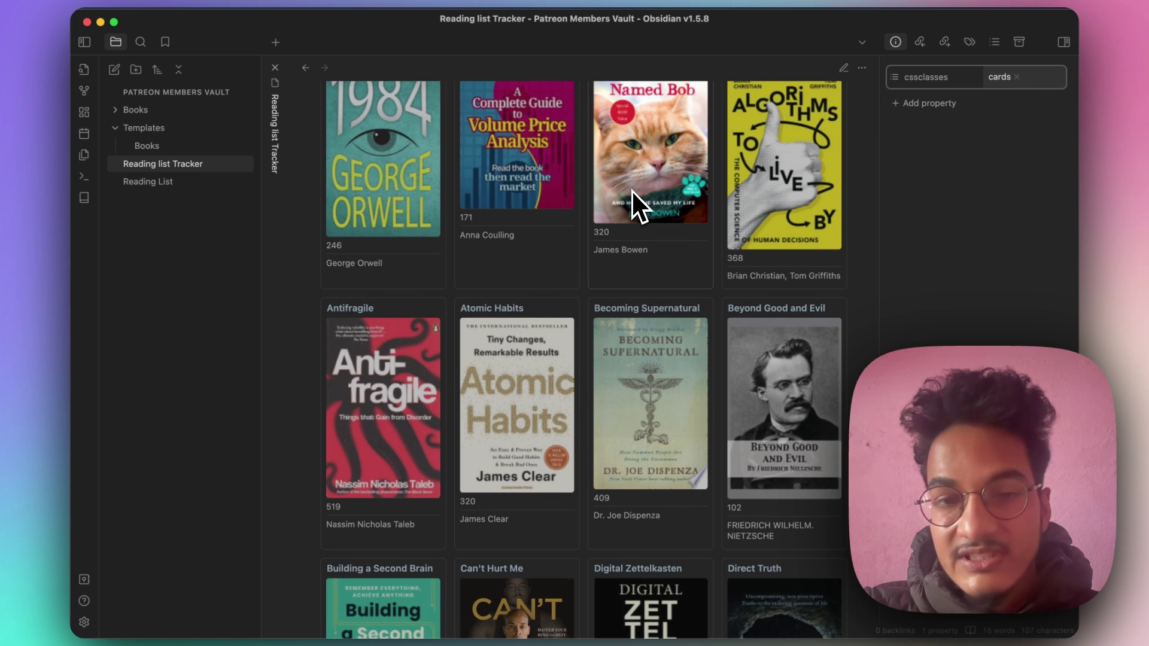
pyautogui.scroll(5, 631, 189)
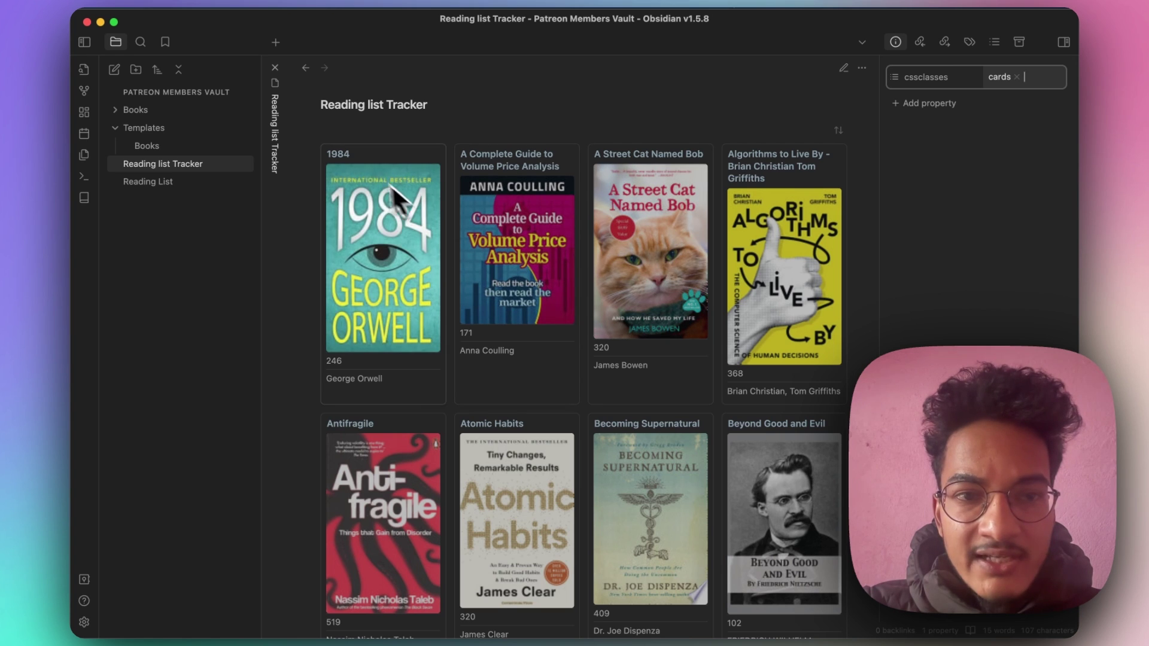
# - Switch to Microsoft Edge, search the web for "obsidian minimal theme" and open the kepano/obsidian-minimal GitHub repository
pyautogui.moveTo(336, 188)
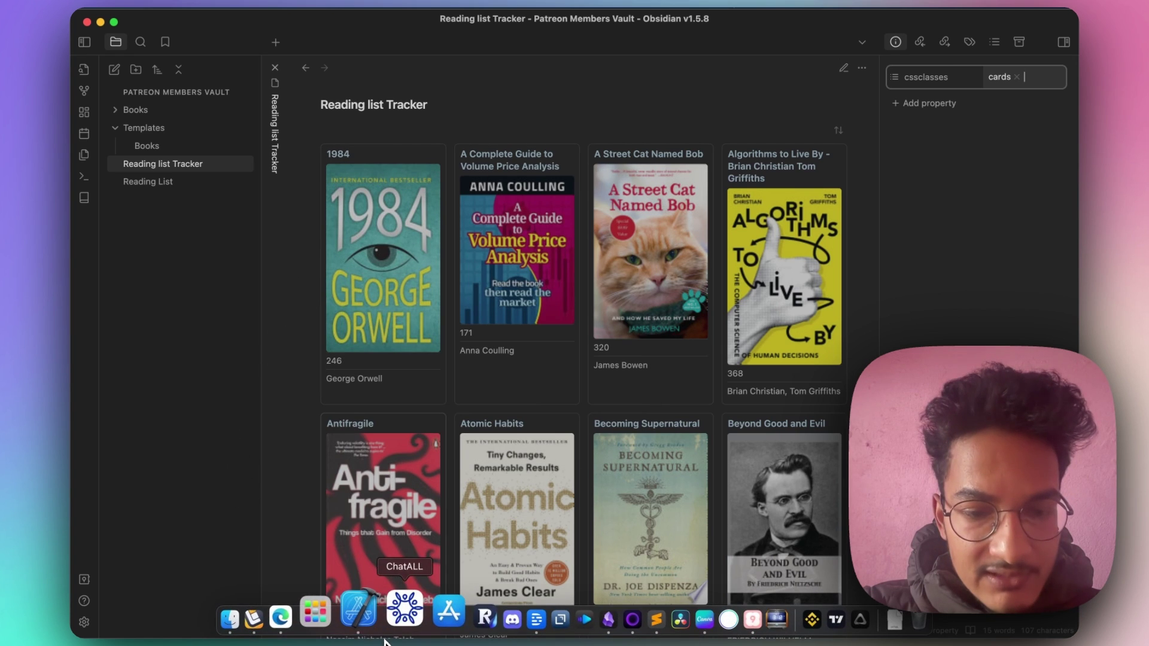
pyautogui.click(314, 613)
pyautogui.write('obsidian ni')
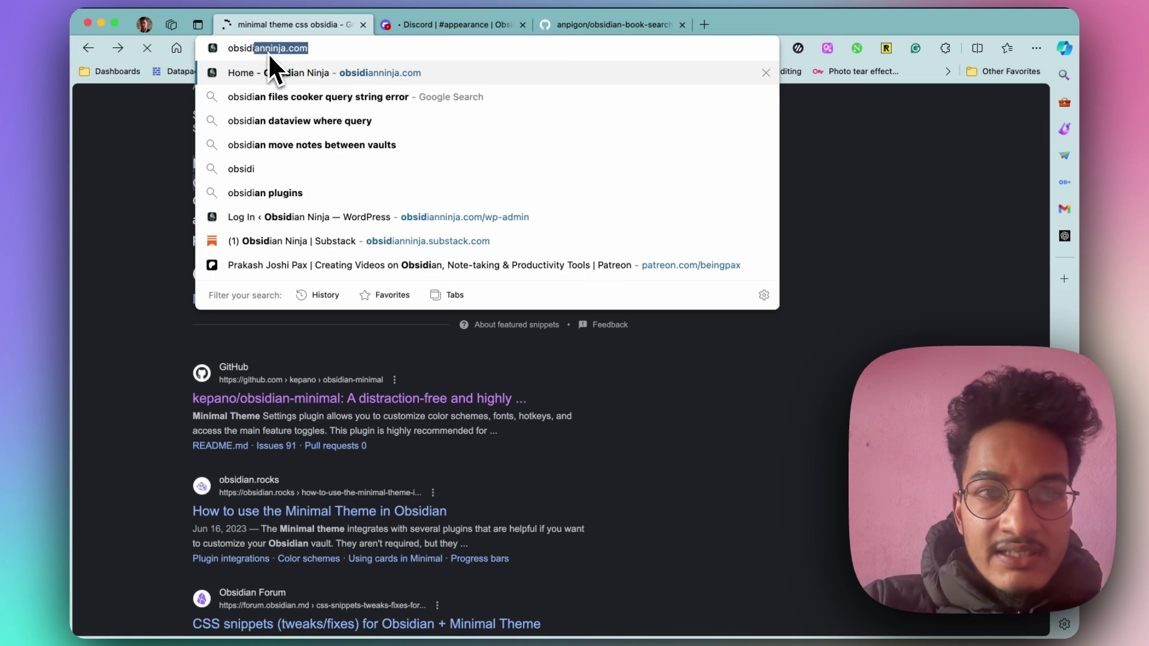
pyautogui.press('BackSpace')
pyautogui.press('BackSpace')
pyautogui.write('minimal theme')
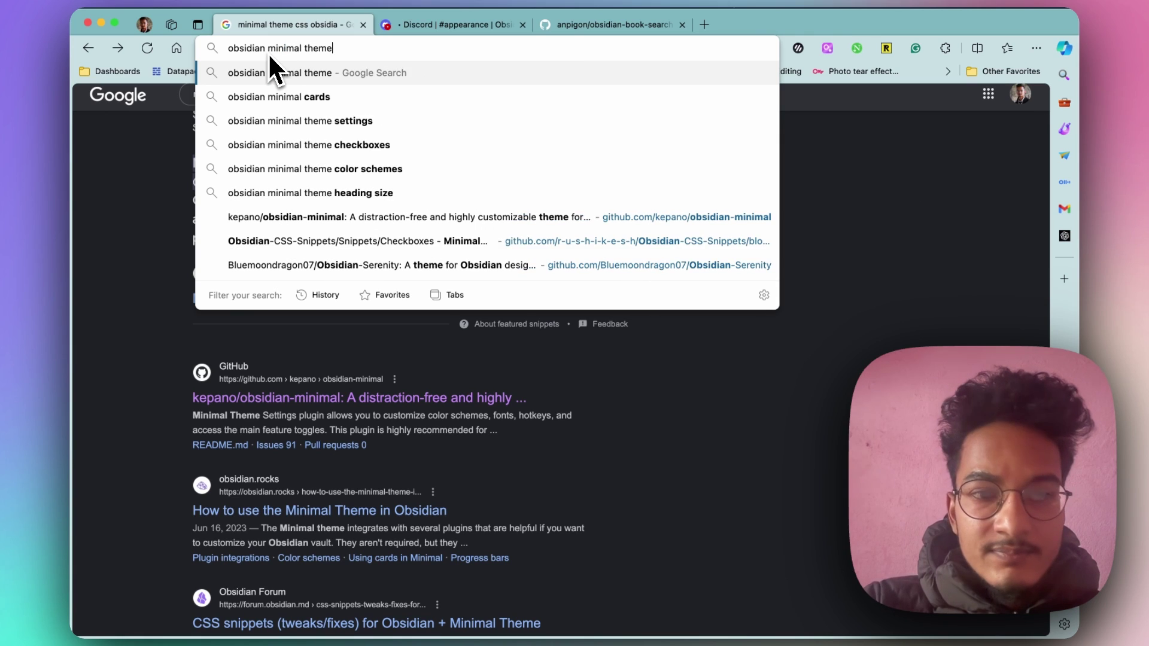
pyautogui.press('Return')
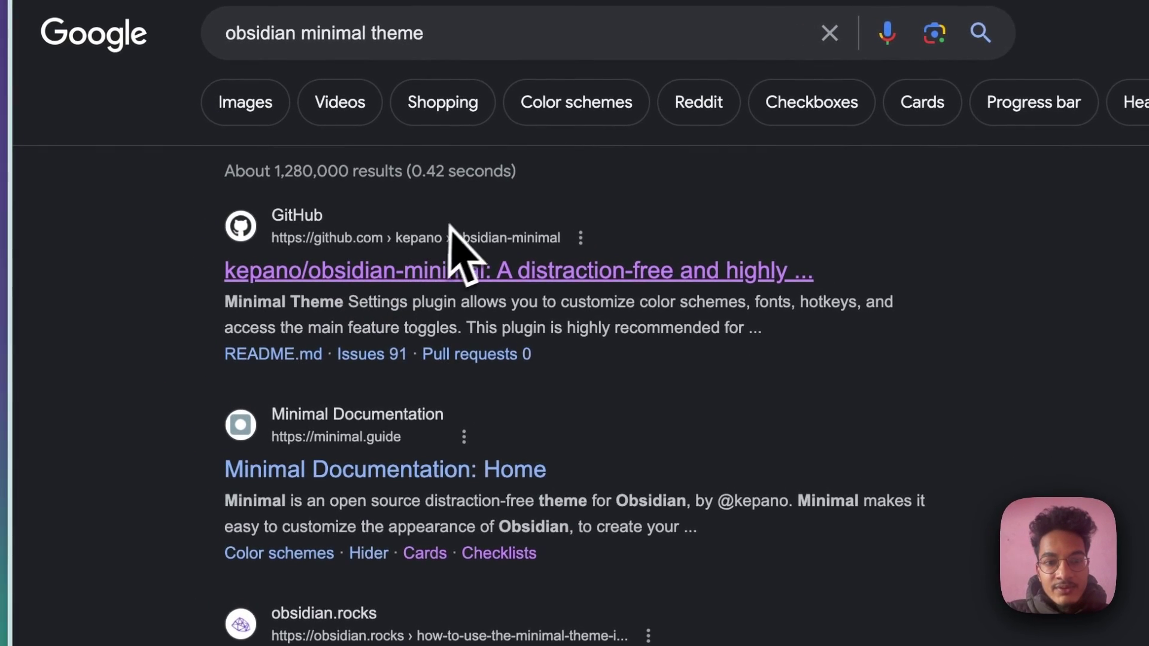
pyautogui.click(450, 228)
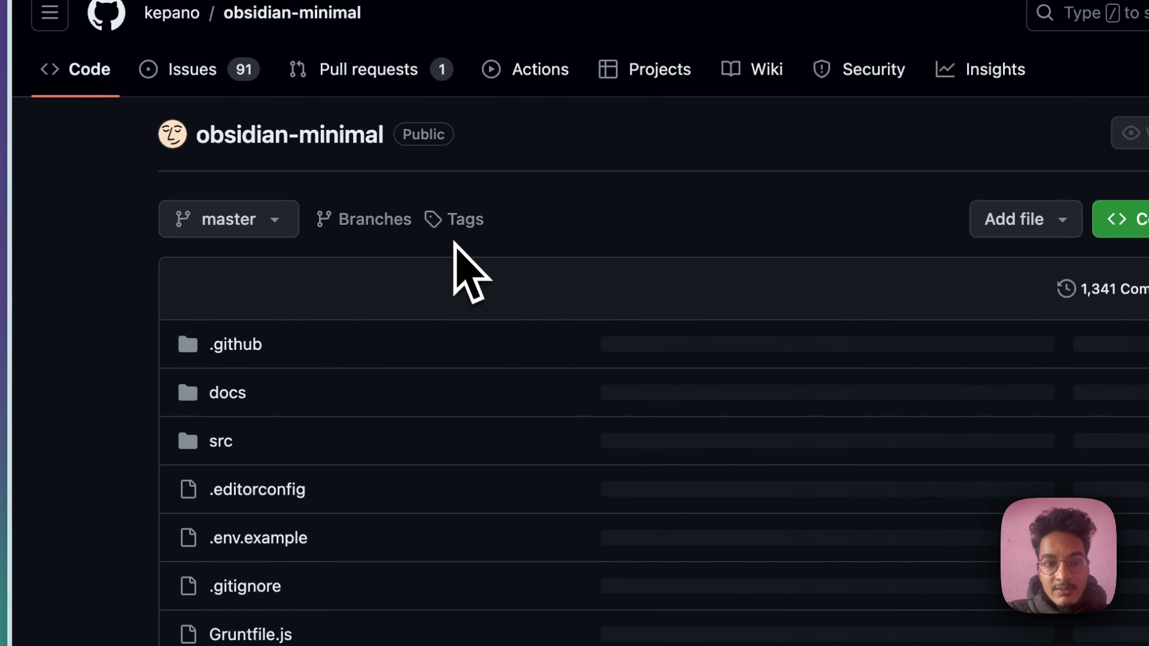
# - Open the main.css file in the repository's src/css folder
pyautogui.scroll(-4, 530, 398)
pyautogui.click(222, 177)
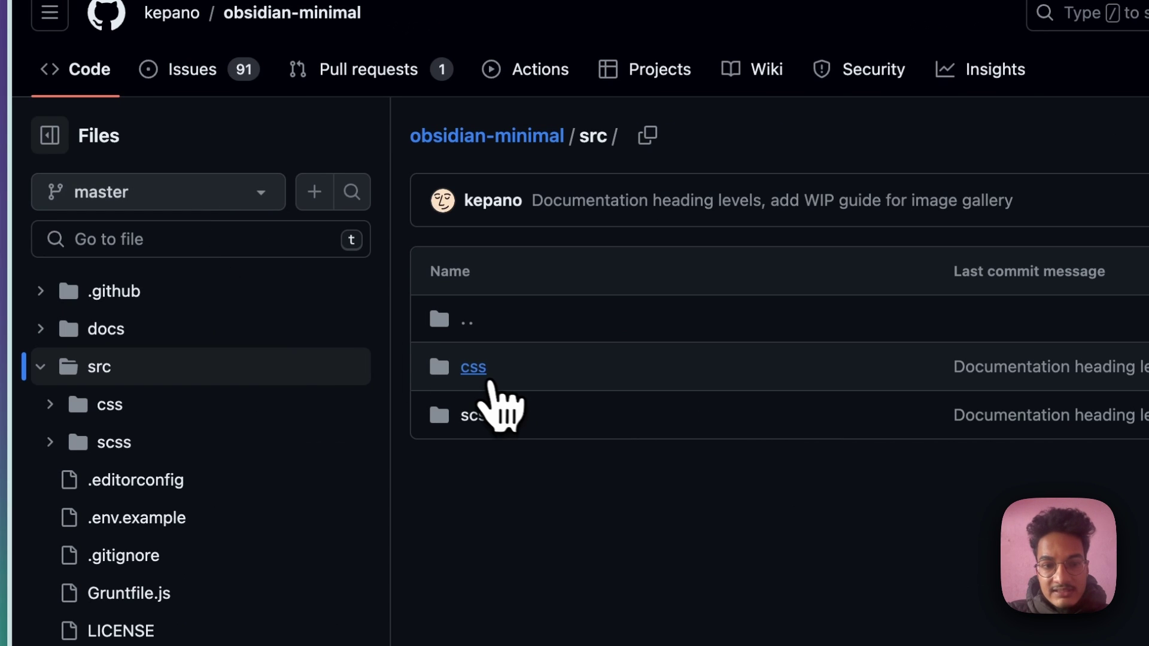
pyautogui.click(472, 371)
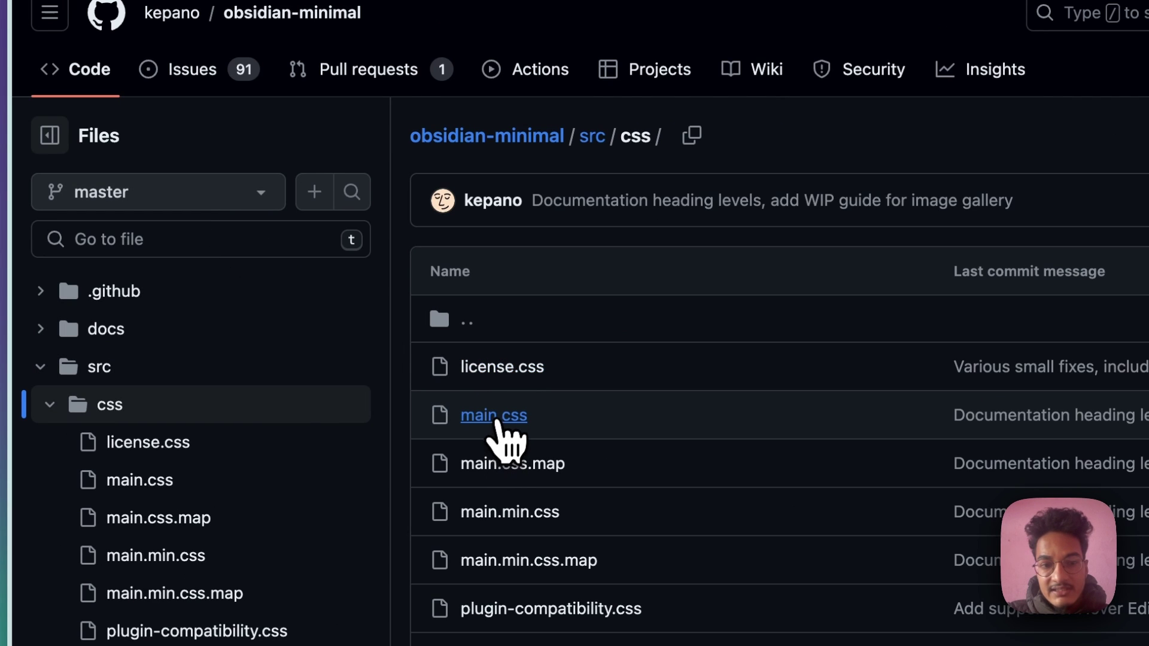
pyautogui.click(494, 416)
pyautogui.scroll(-20, 509, 431)
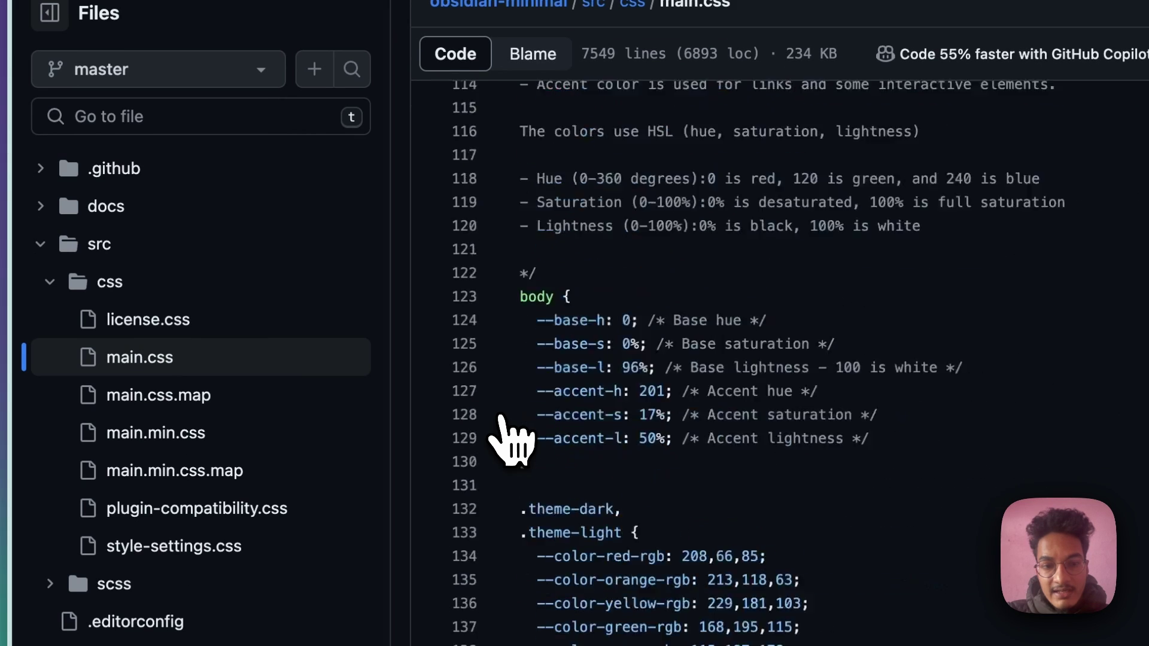
# - Find "cards" in main.css and examine the code of the Cards snippet for Obsidian
pyautogui.click(532, 413)
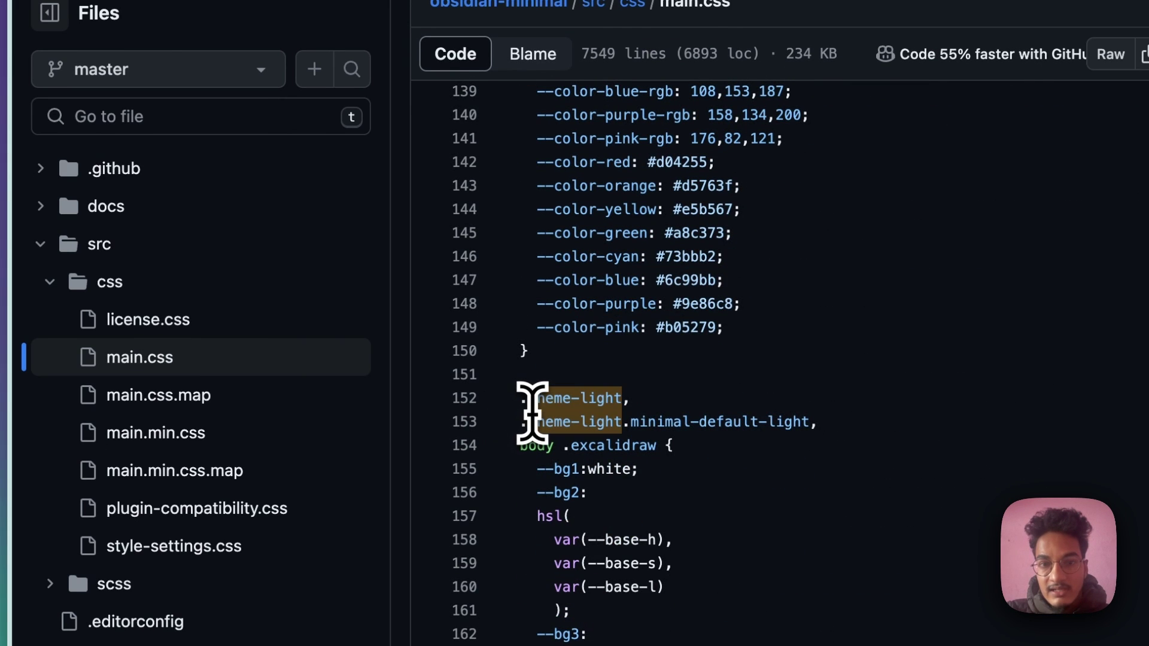
pyautogui.press('Return')
pyautogui.press('Return')
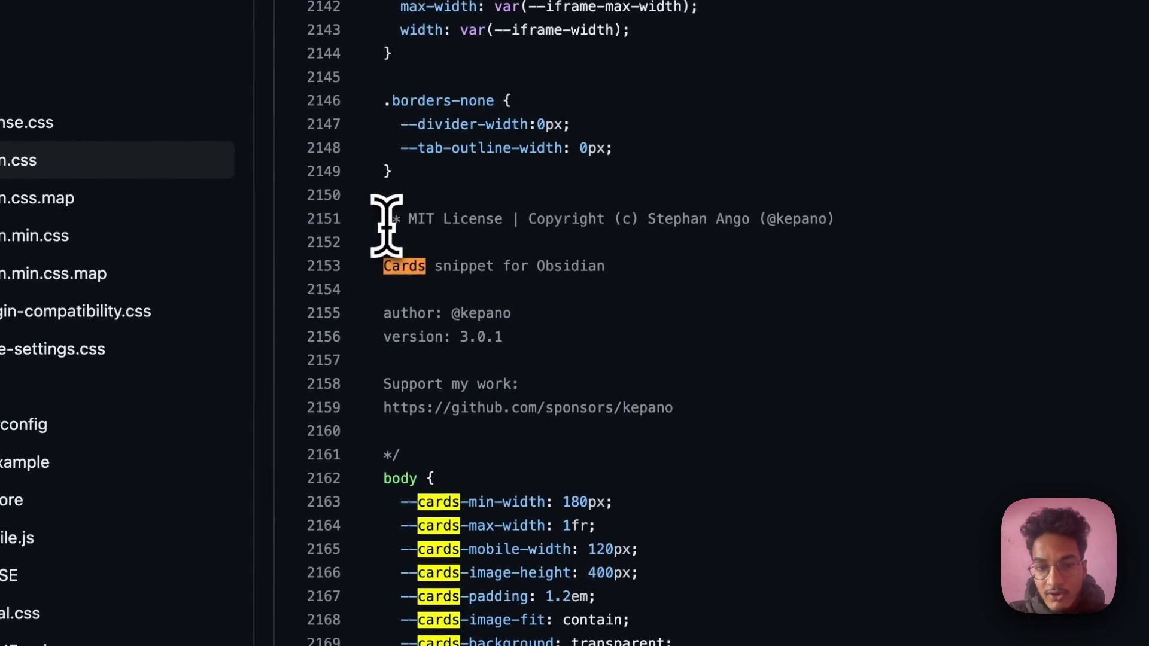
pyautogui.moveTo(386, 225); pyautogui.dragTo(832, 645)
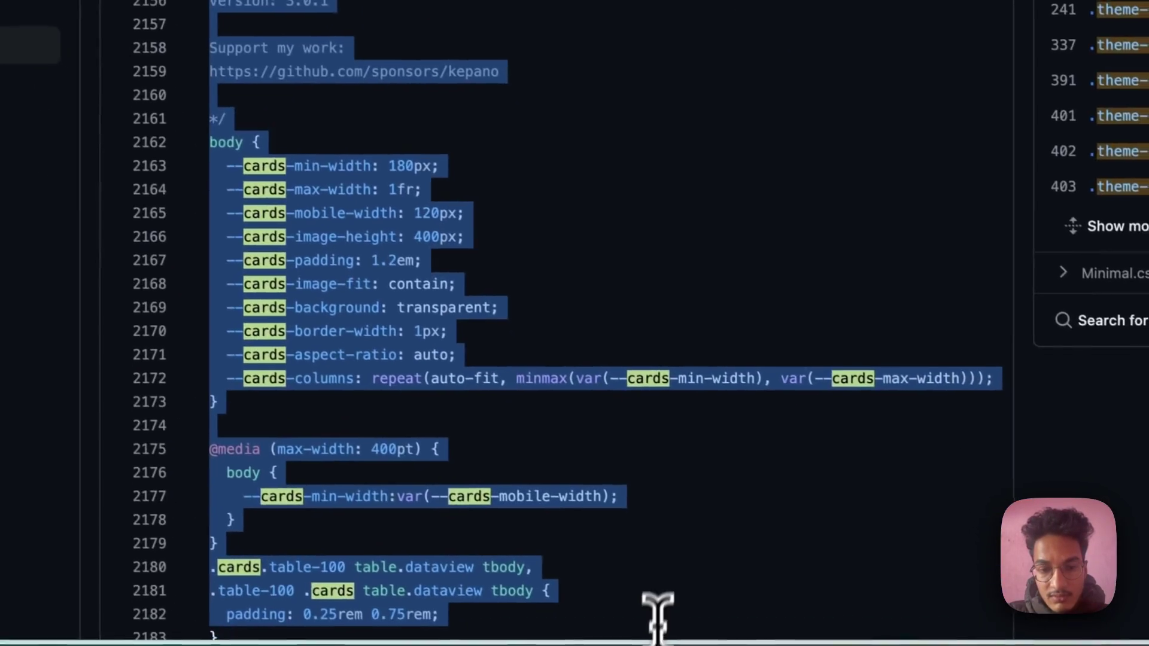
pyautogui.moveTo(658, 617); pyautogui.dragTo(680, 415)
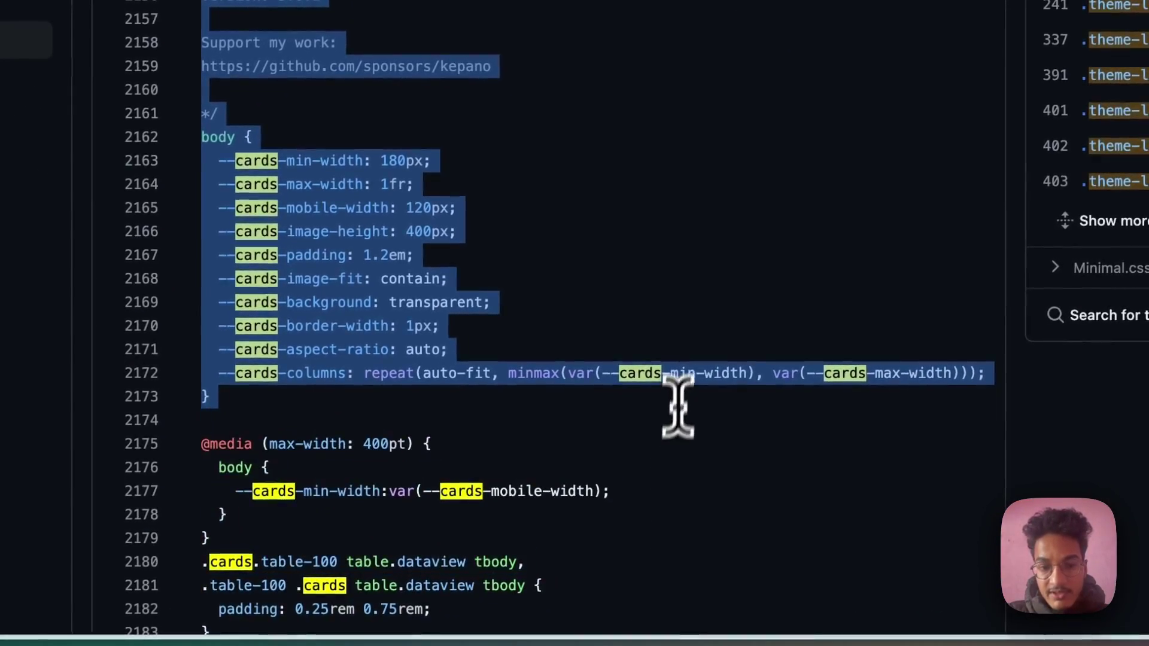
pyautogui.click(688, 378)
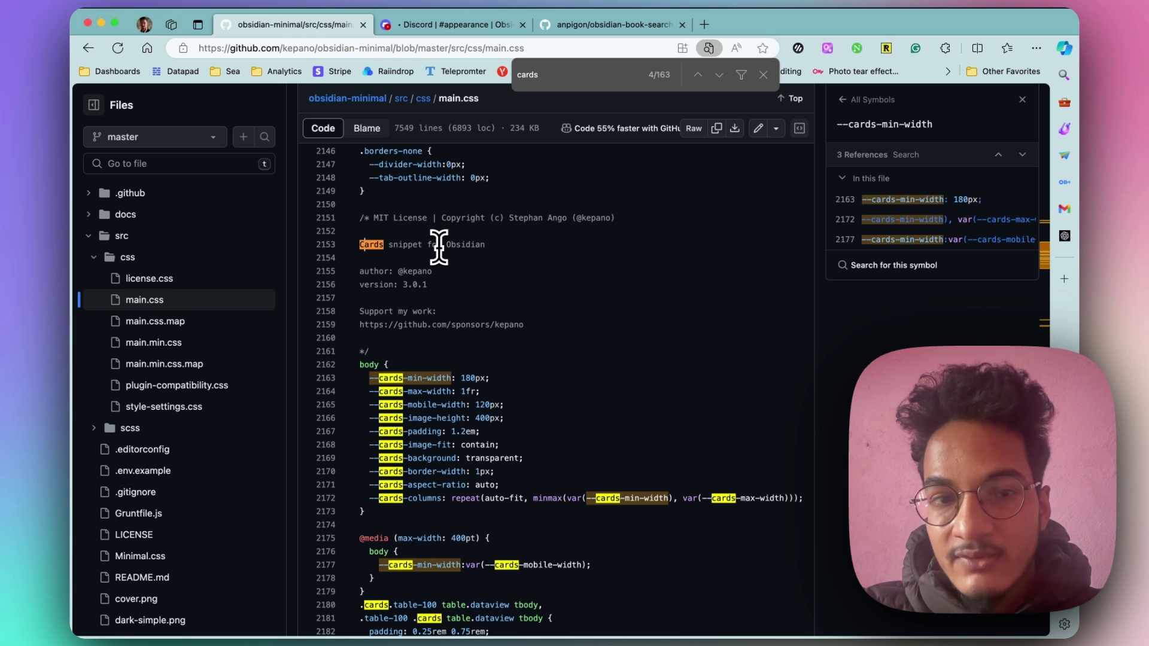
pyautogui.scroll(-2, 416, 237)
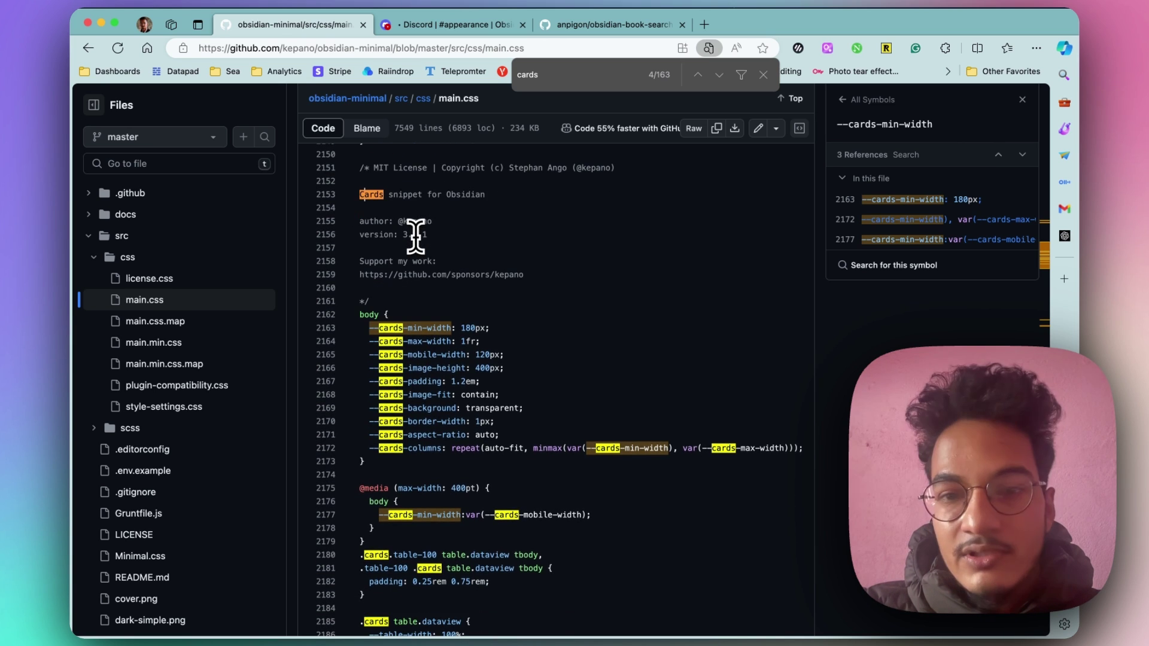
# - Return to Obsidian, switch the theme back to Border and remove the cards value from the note's cssclasses property
pyautogui.hotkey('ctrl', 'Up')
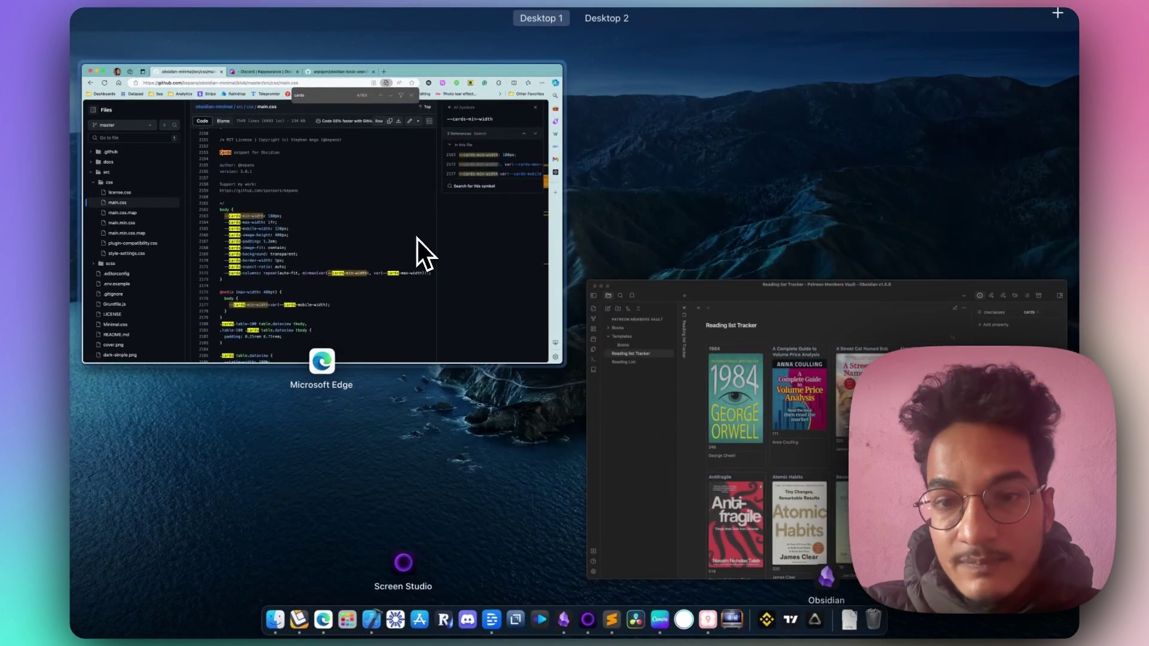
pyautogui.click(84, 622)
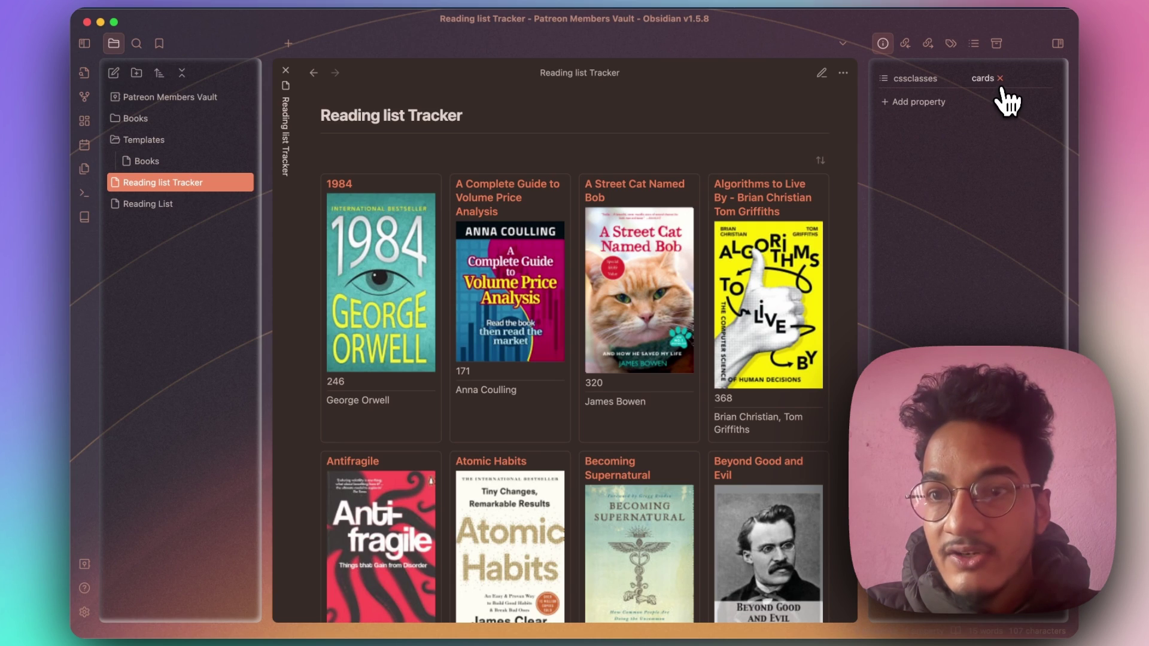
pyautogui.click(1001, 79)
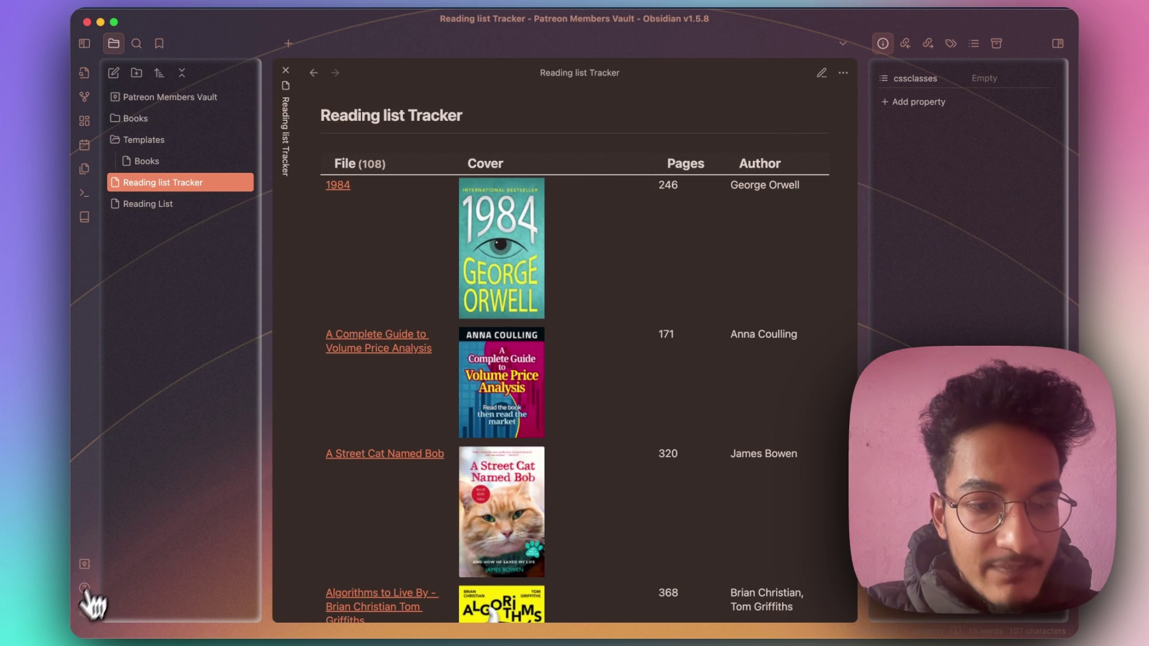
# - Open the vault's CSS snippets folder from the Appearance settings
pyautogui.click(87, 613)
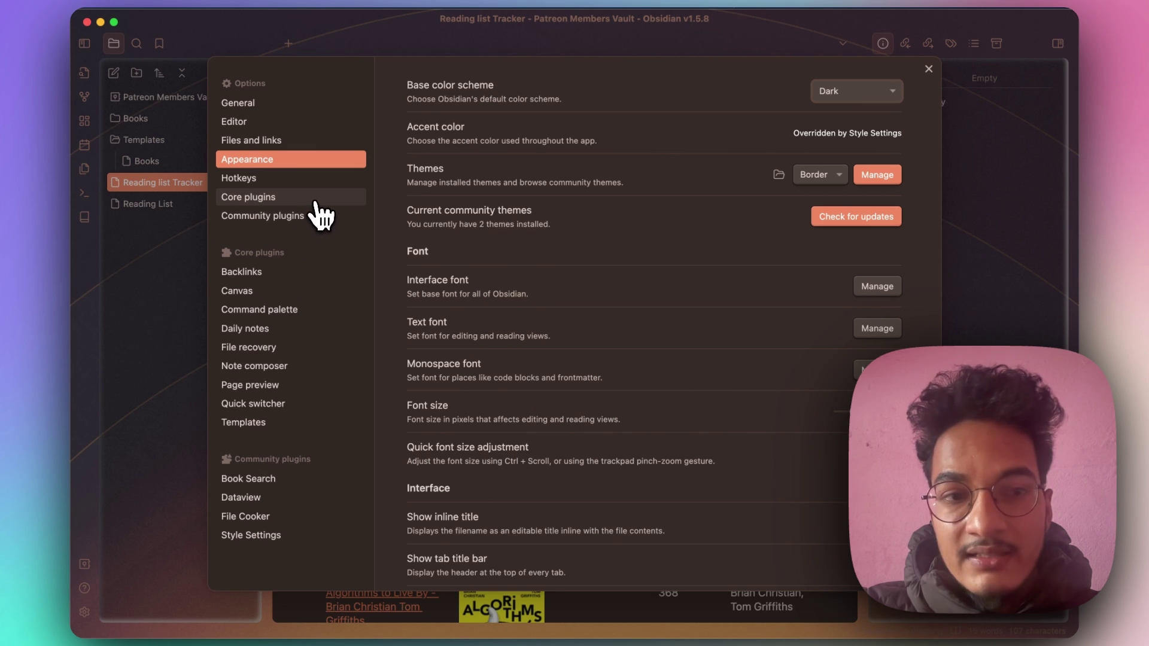
pyautogui.scroll(-10, 677, 446)
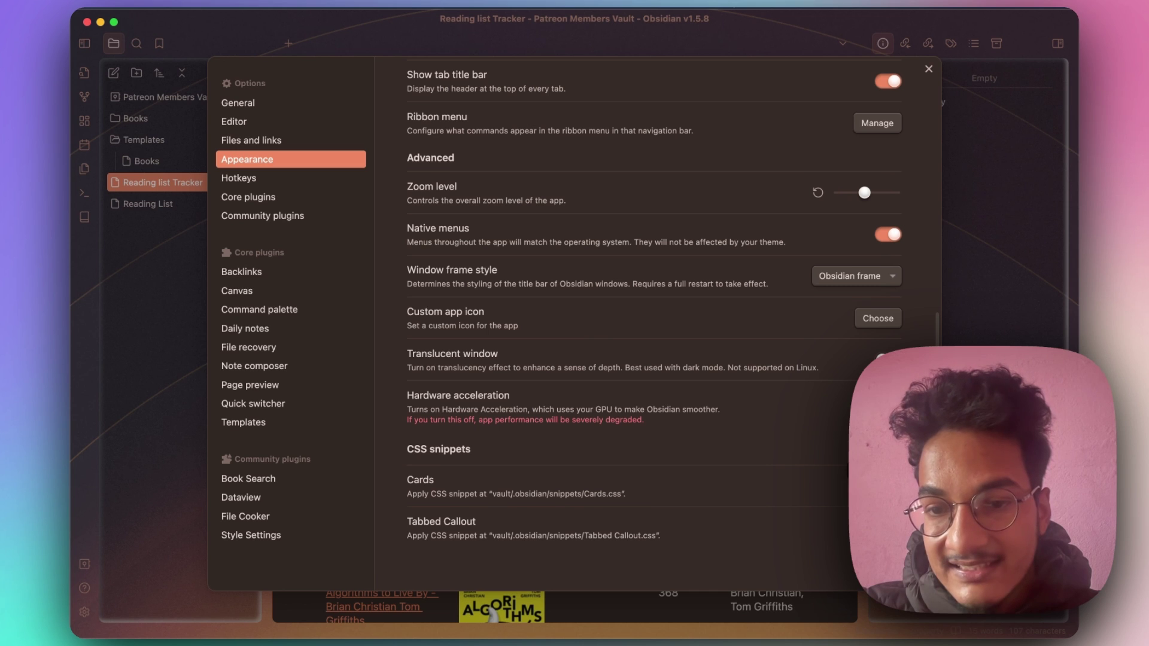
pyautogui.click(841, 449)
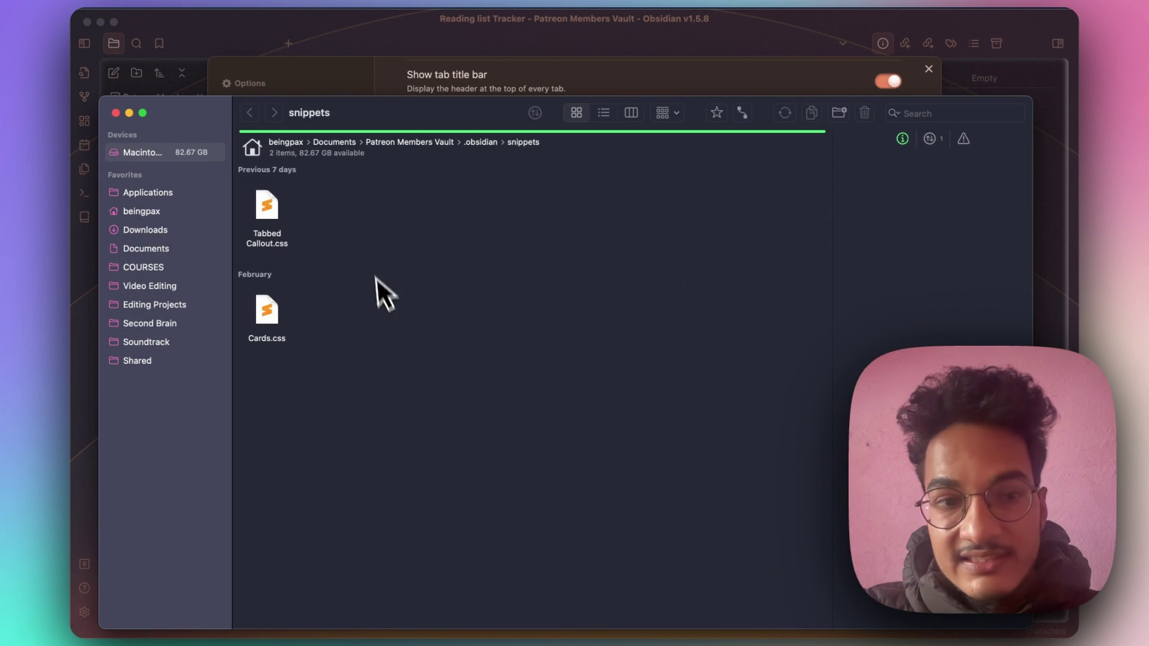
# - Locate the Cards.css file in the snippets folder, close the folder window and go back to the CSS snippets settings
pyautogui.rightClick(390, 214)
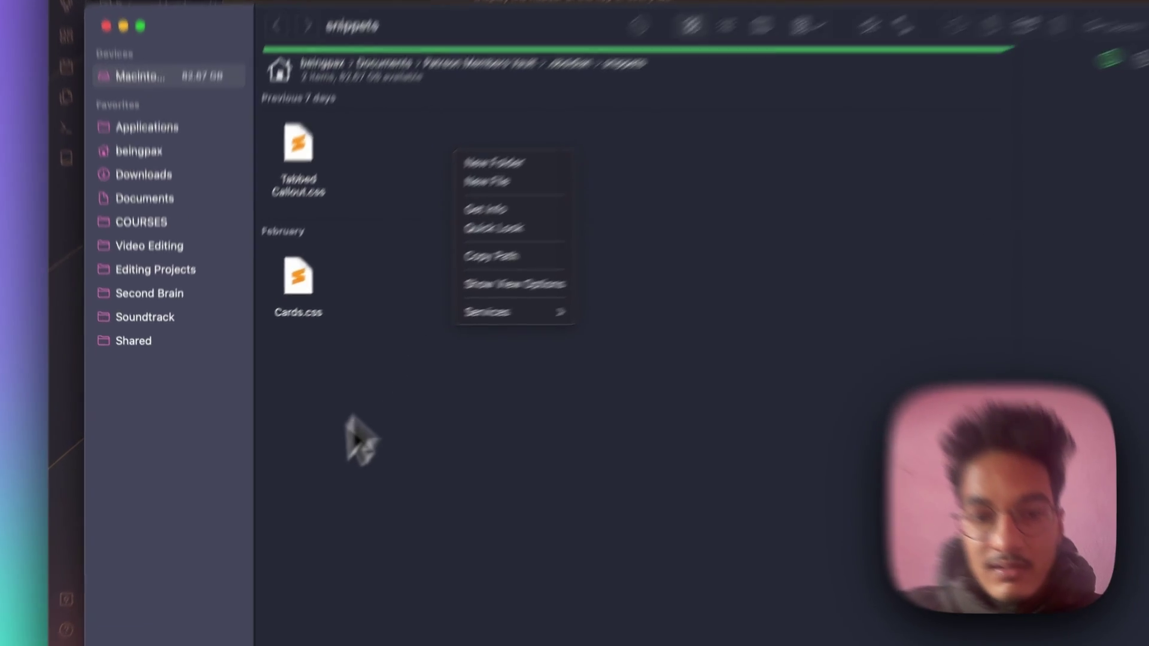
pyautogui.click(274, 497)
pyautogui.moveTo(274, 441); pyautogui.dragTo(286, 195)
pyautogui.moveTo(374, 12); pyautogui.dragTo(436, 326)
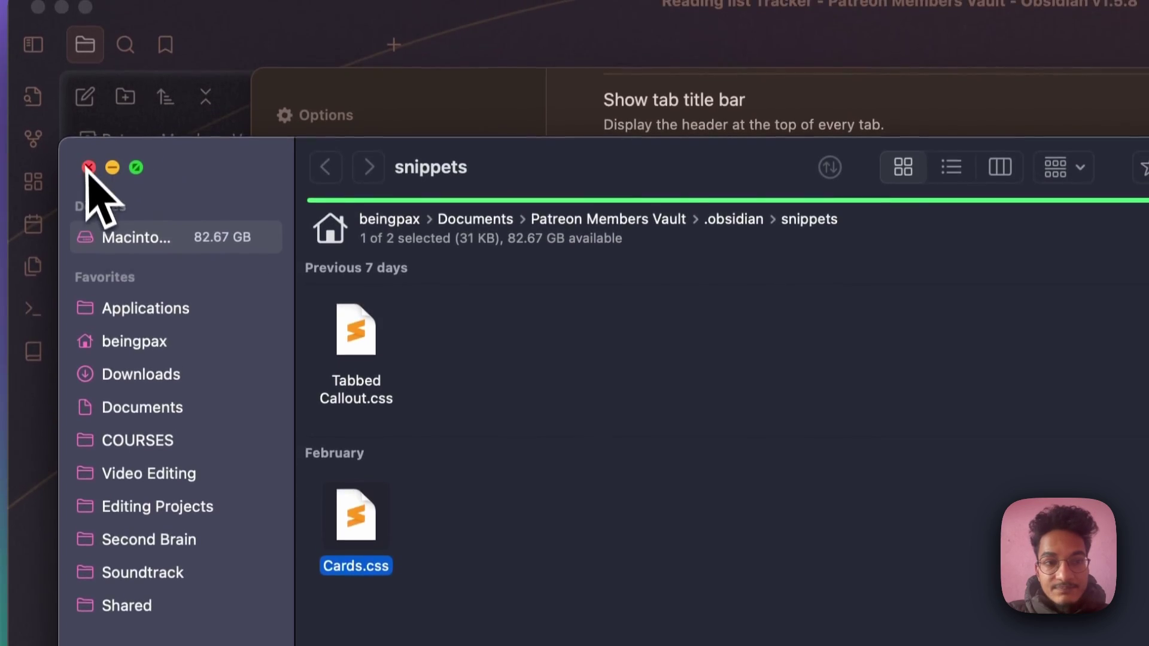
pyautogui.click(89, 167)
pyautogui.scroll(-5, 508, 367)
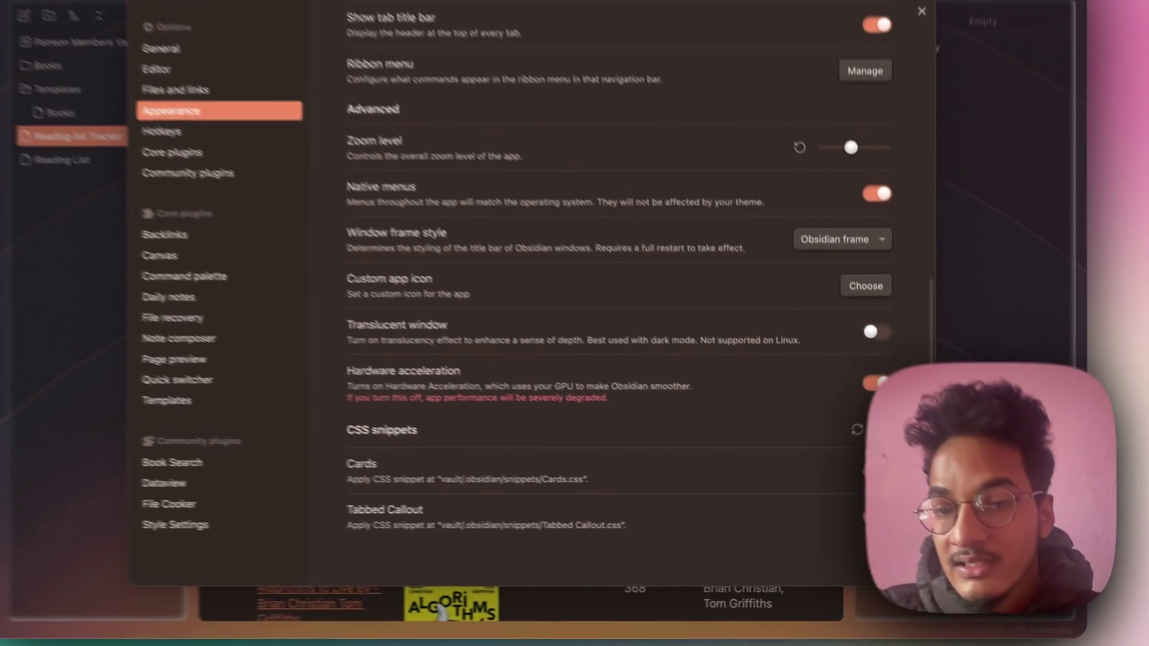
# - Close the settings and set the Reading list Tracker note's cssclasses property to cards
pyautogui.press('Escape')
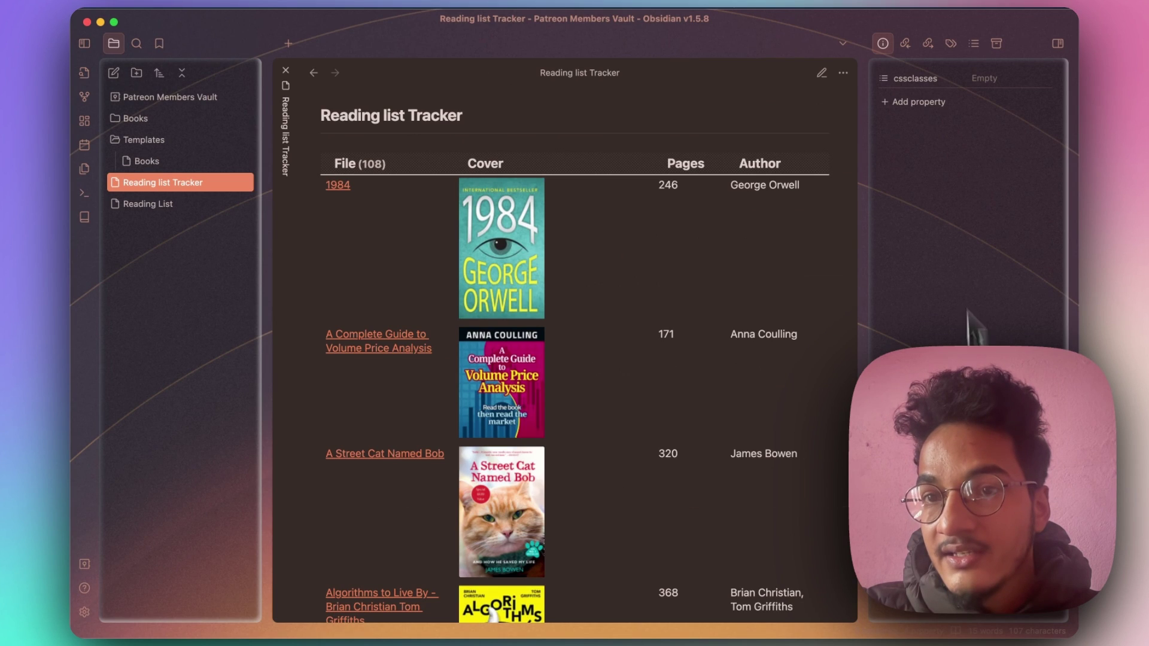
pyautogui.click(975, 77)
pyautogui.write('cards')
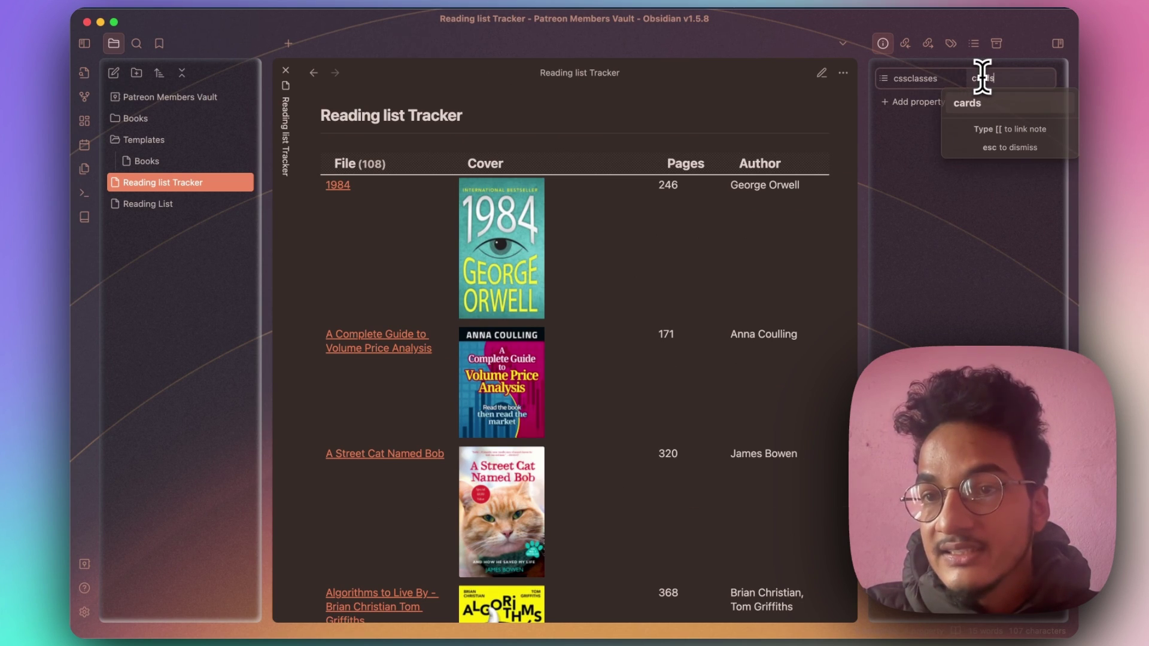
pyautogui.press('Return')
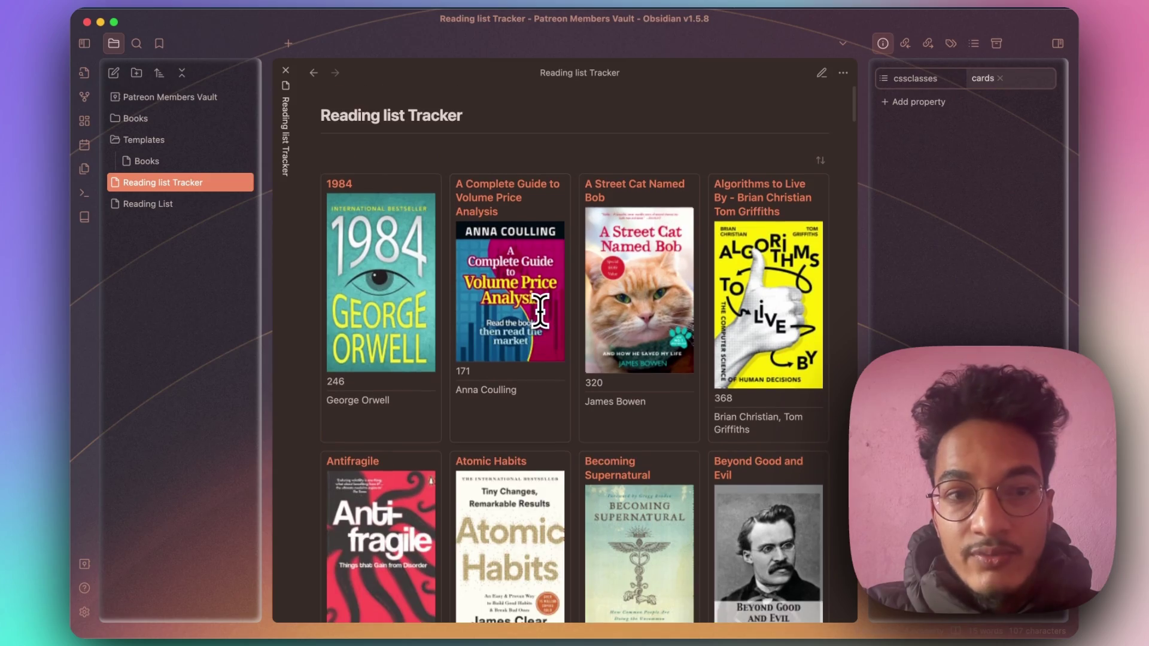
# - Look through the whole gallery of book cards in the Reading list Tracker note
pyautogui.scroll(-20, 538, 310)
pyautogui.scroll(-15, 540, 305)
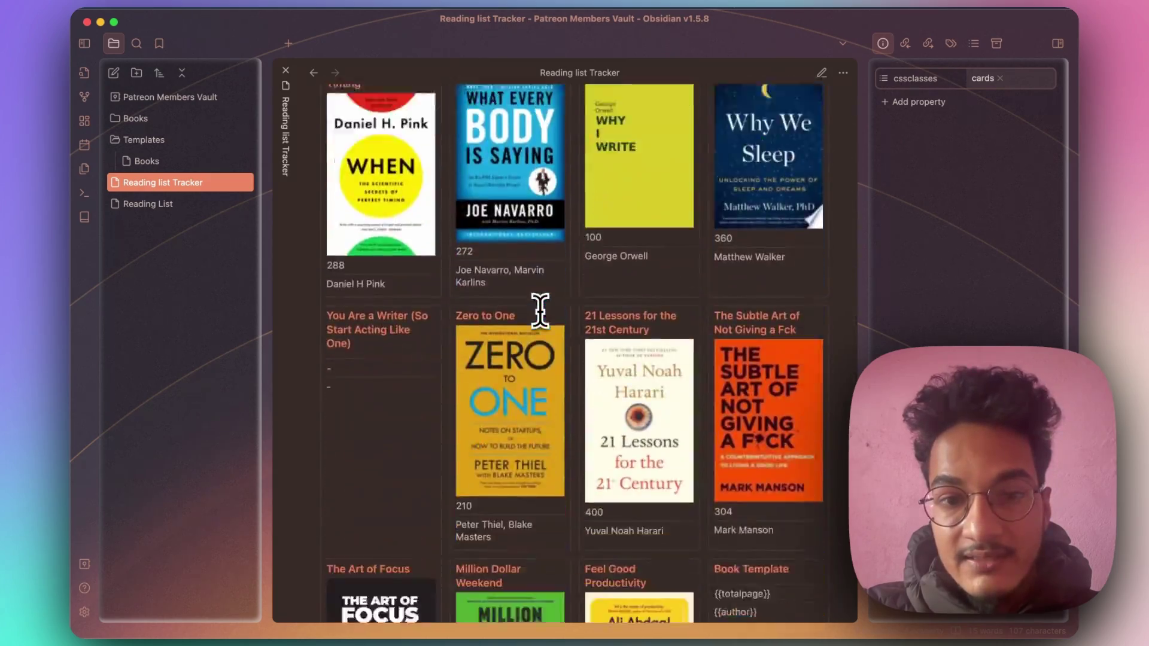
pyautogui.scroll(20, 538, 305)
pyautogui.scroll(-20, 501, 298)
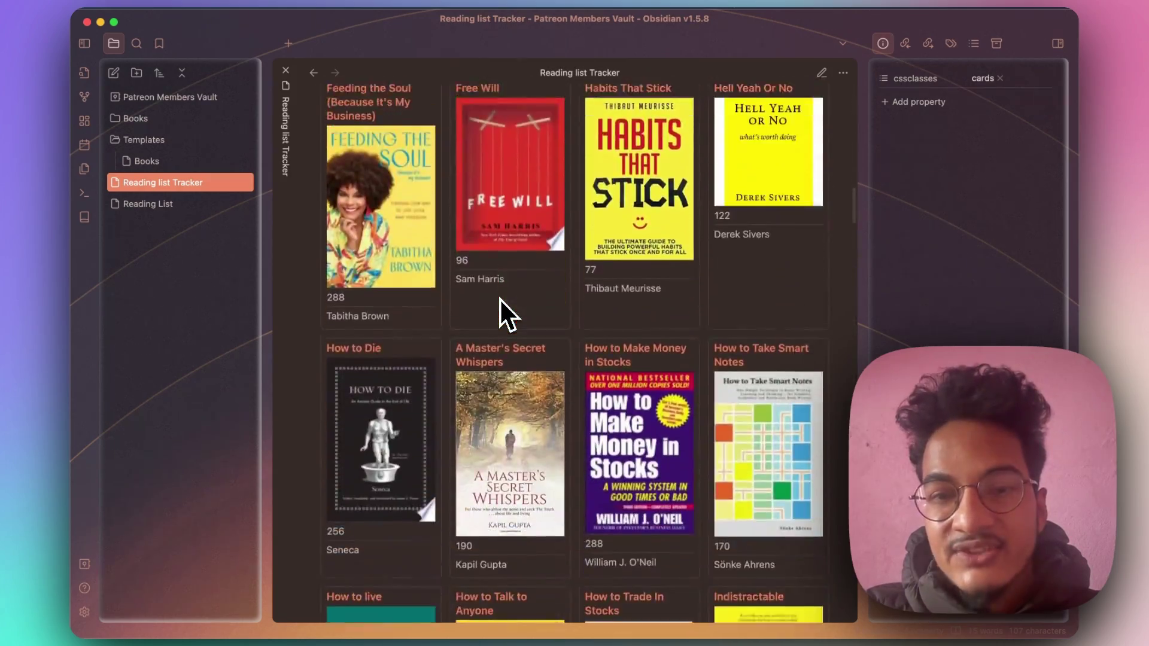
pyautogui.scroll(-20, 500, 298)
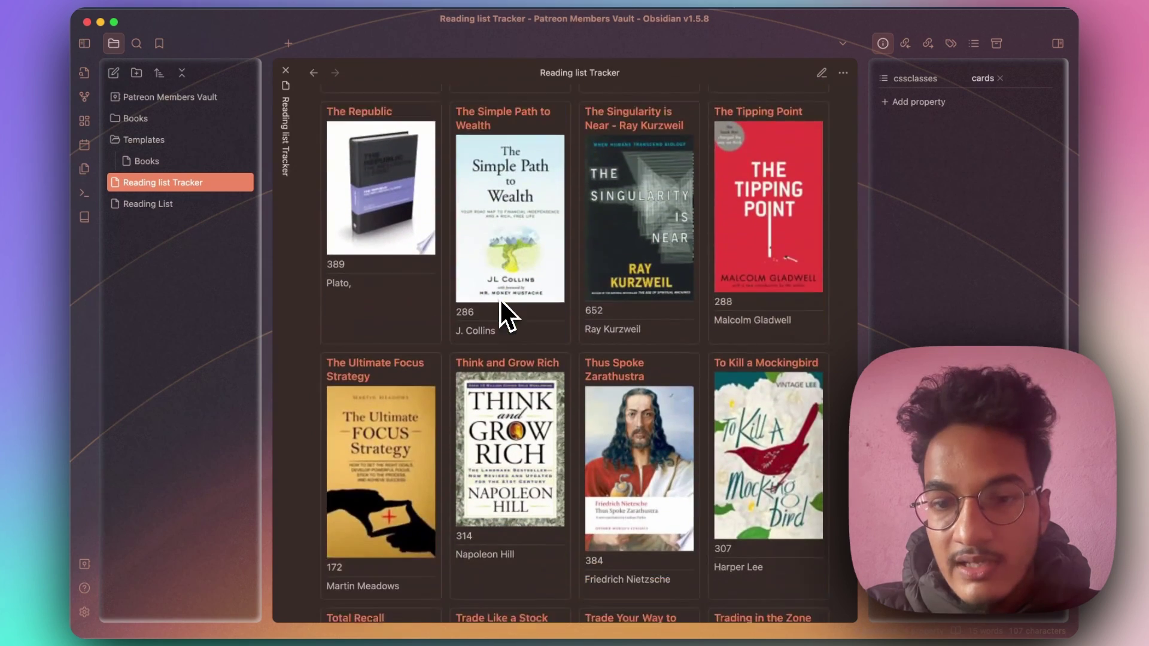
pyautogui.scroll(-20, 500, 298)
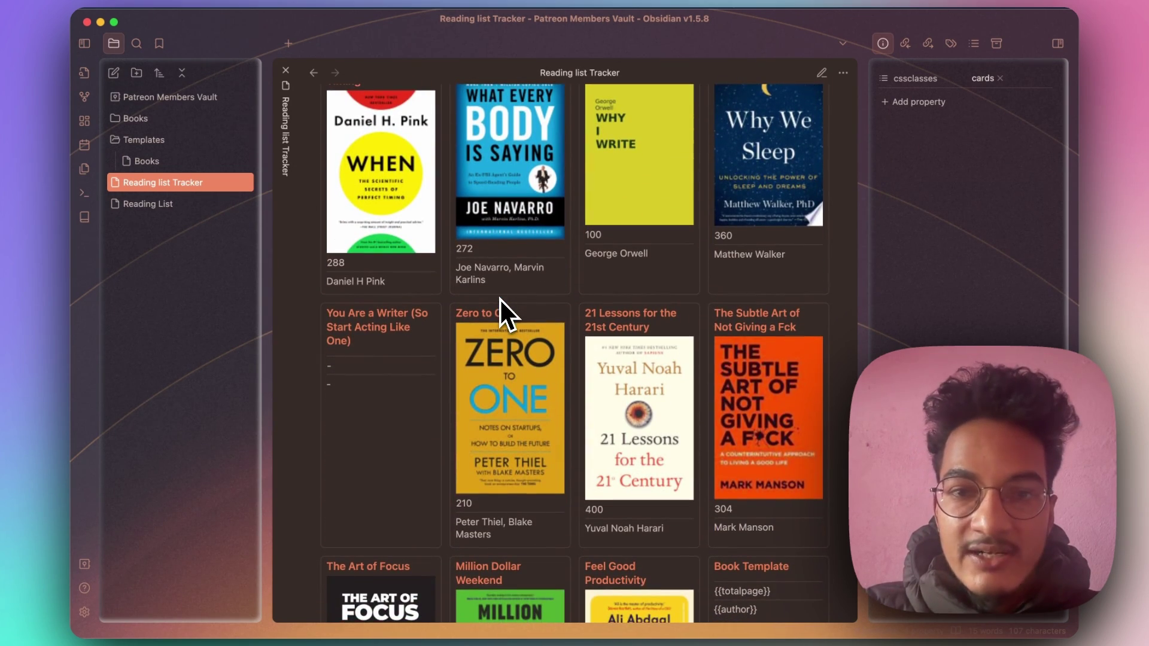
pyautogui.scroll(15, 500, 298)
pyautogui.scroll(20, 500, 298)
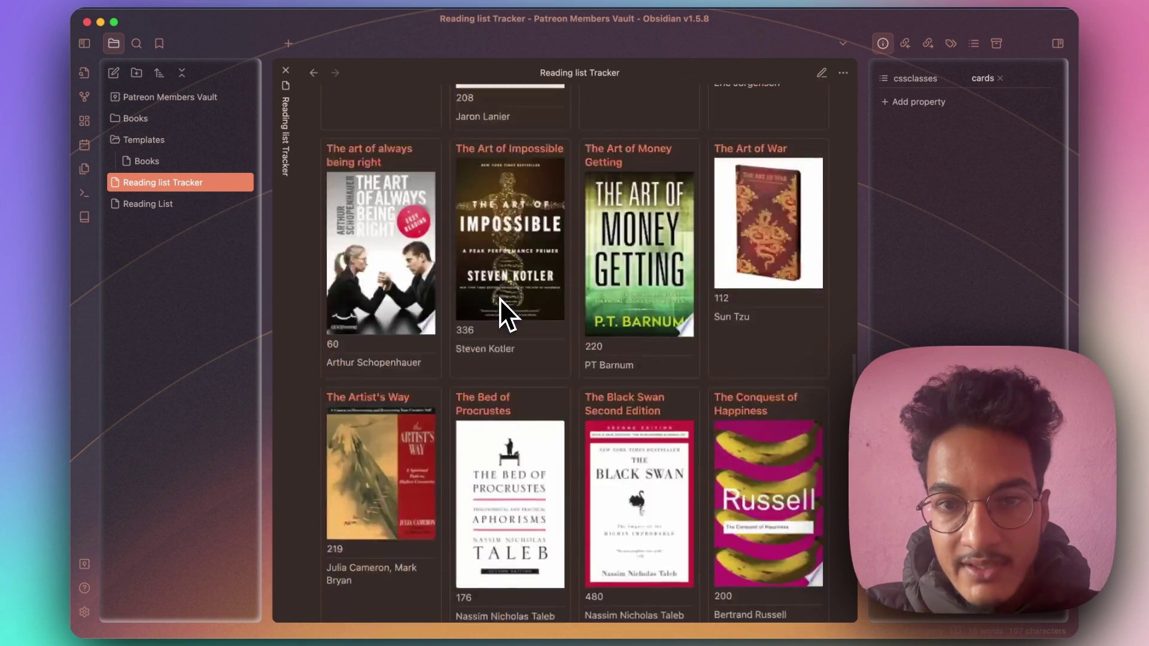
pyautogui.scroll(1, 500, 298)
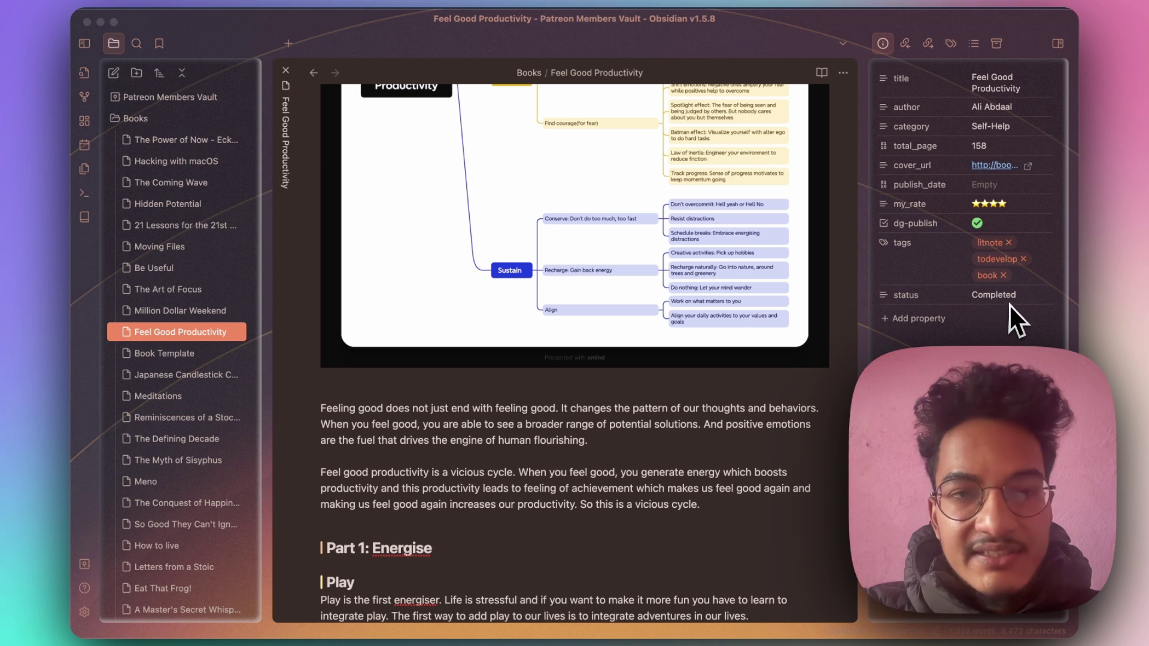
# - Leave the Feel Good Productivity note, collapse the Books folder and reopen the Reading list Tracker note
pyautogui.click(314, 72)
pyautogui.click(314, 72)
pyautogui.click(313, 73)
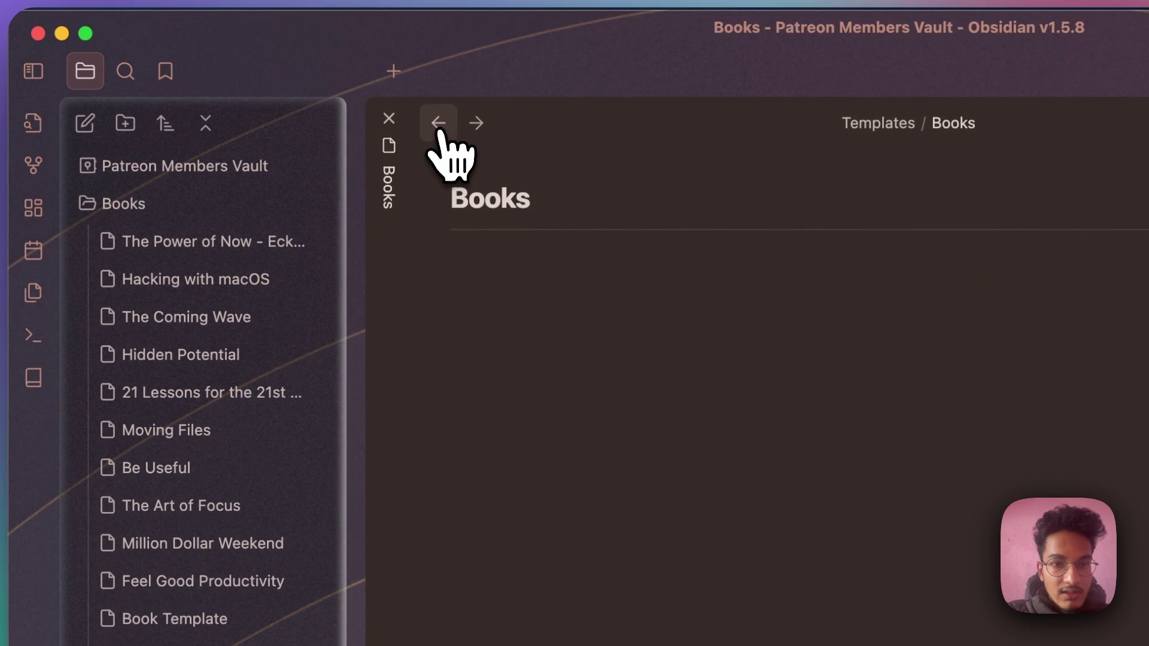
pyautogui.click(120, 204)
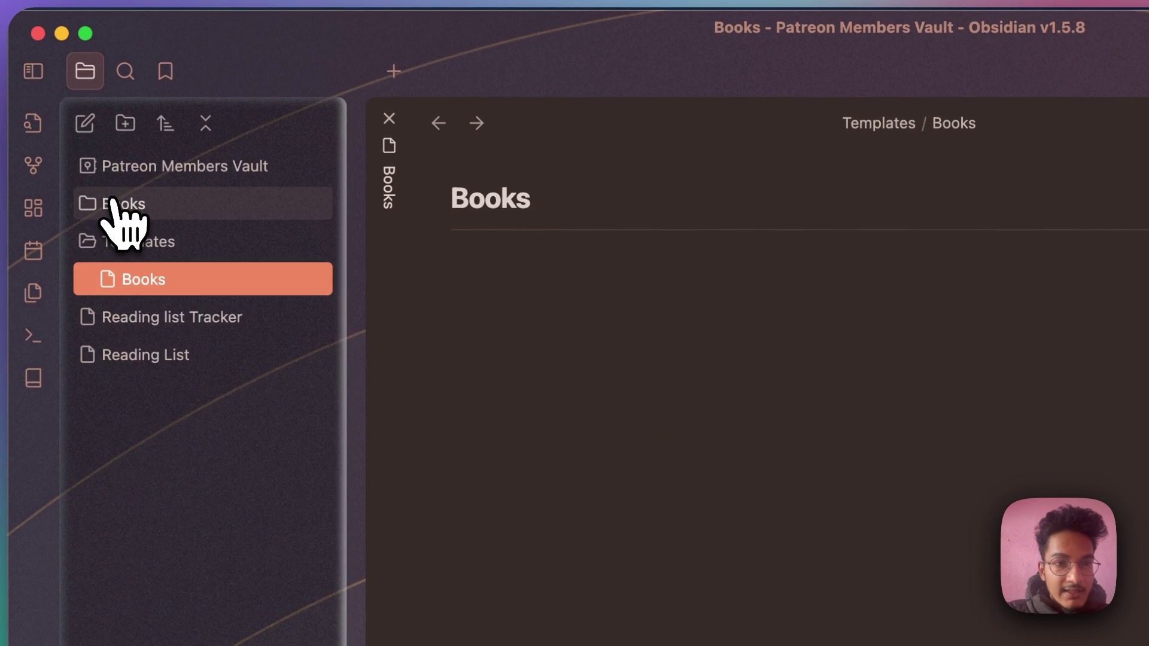
pyautogui.click(144, 316)
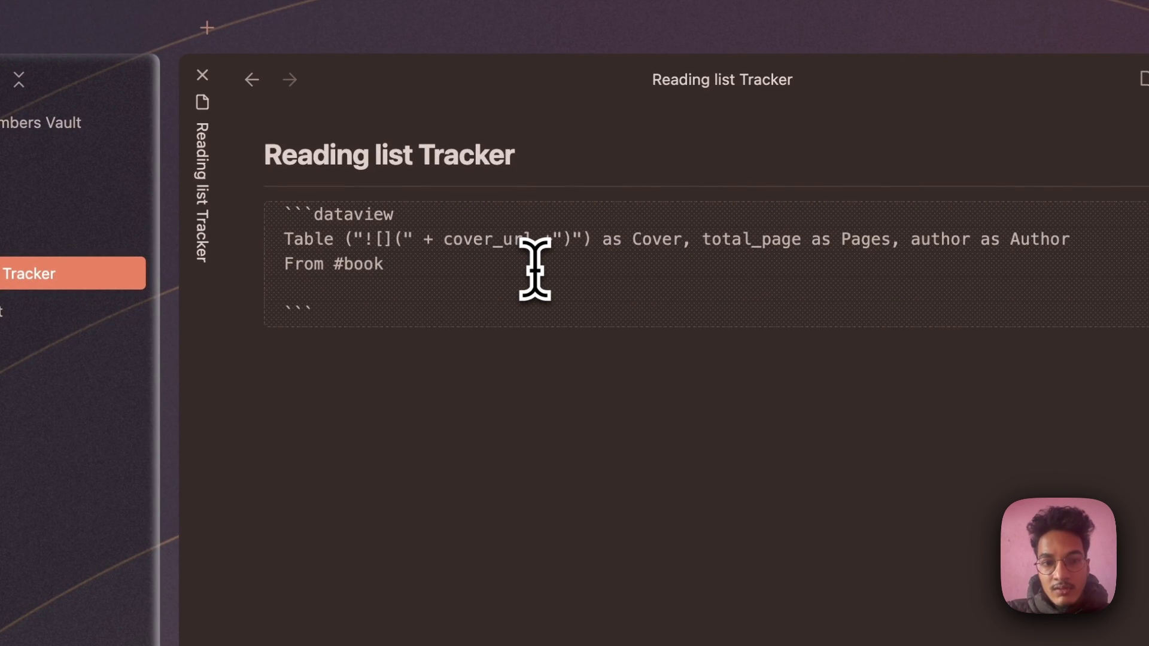
# - Add the line where contains(status,"Completed") to the Dataview query below From #book and check the filtered cards
pyautogui.write('c')
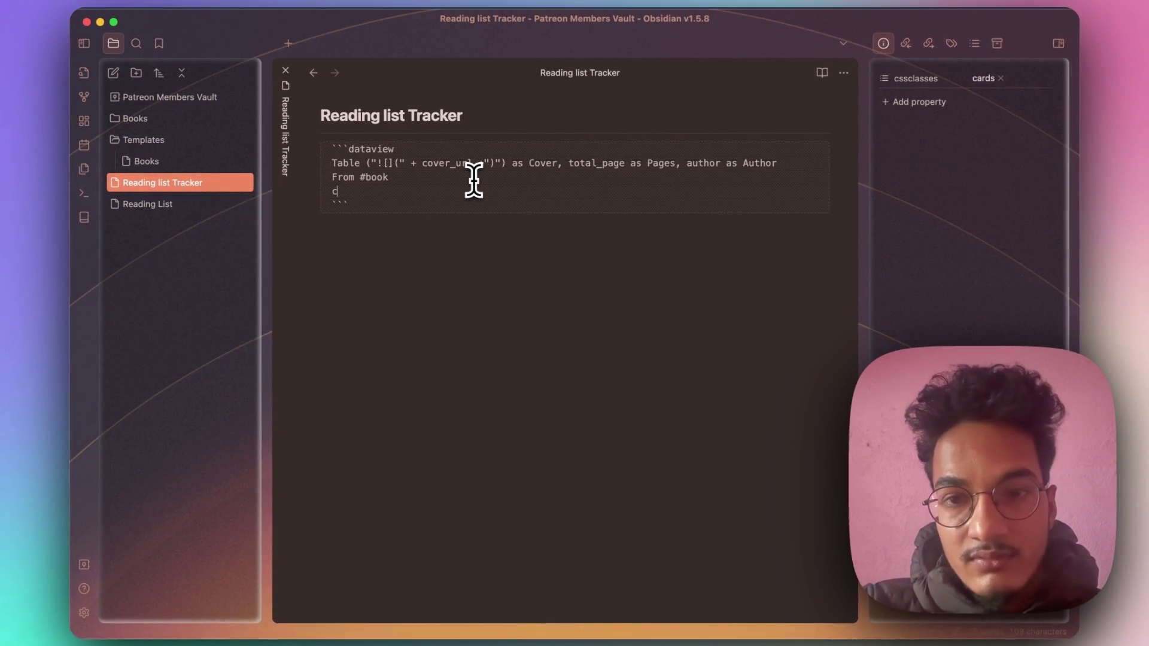
pyautogui.press('BackSpace')
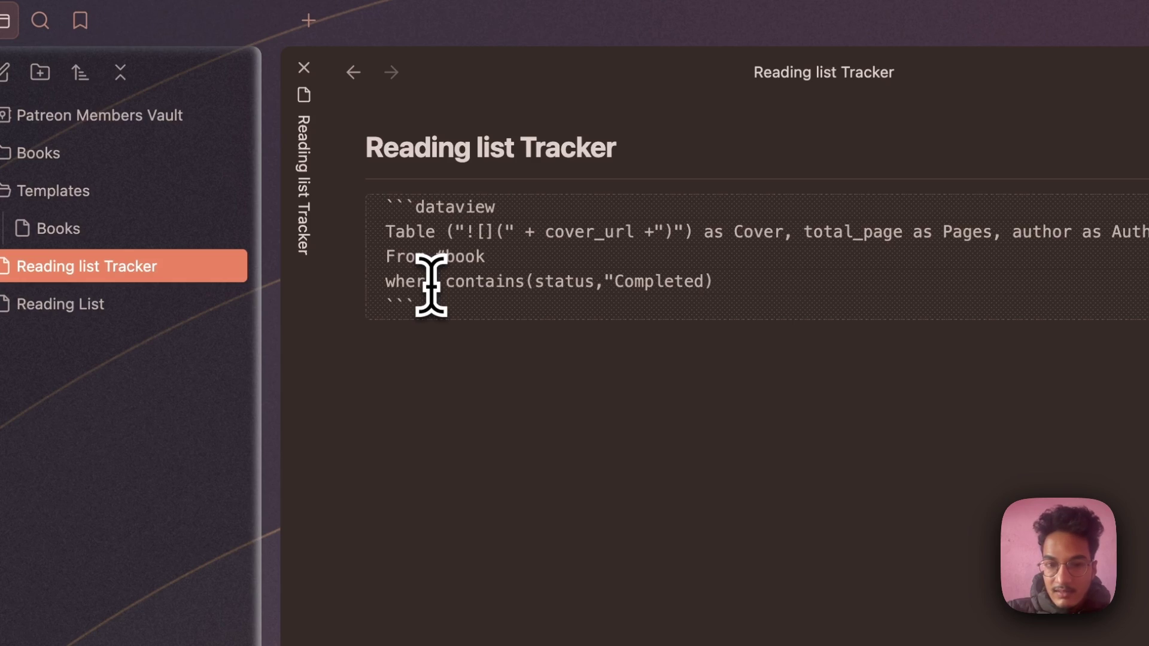
pyautogui.click(531, 380)
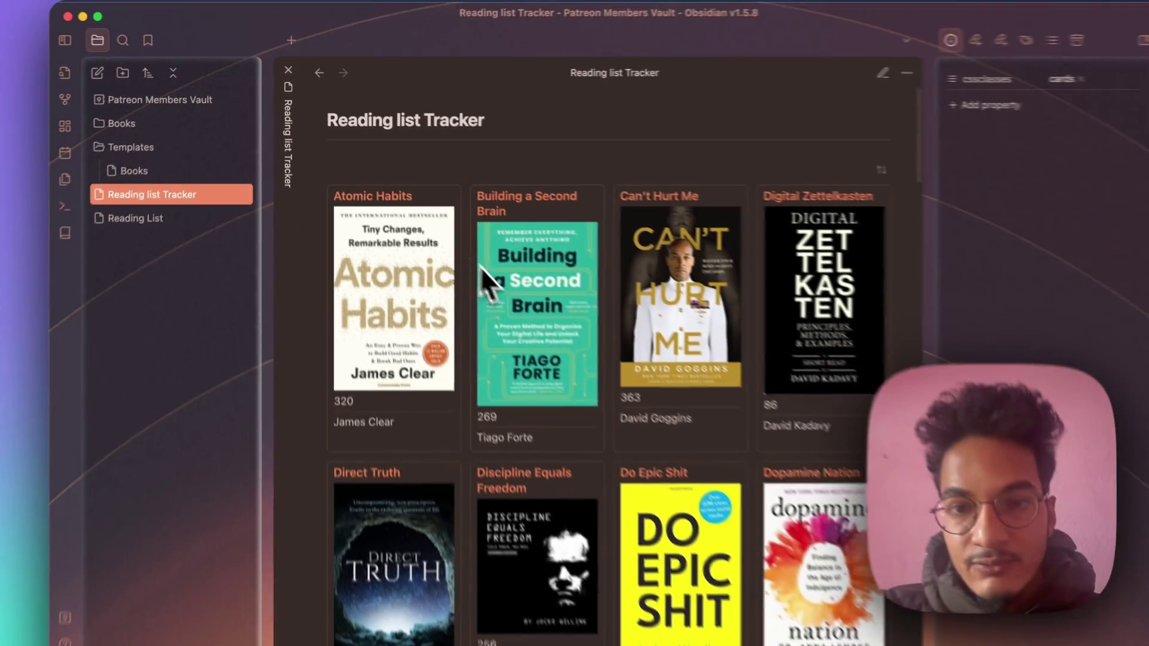
pyautogui.scroll(-20, 482, 269)
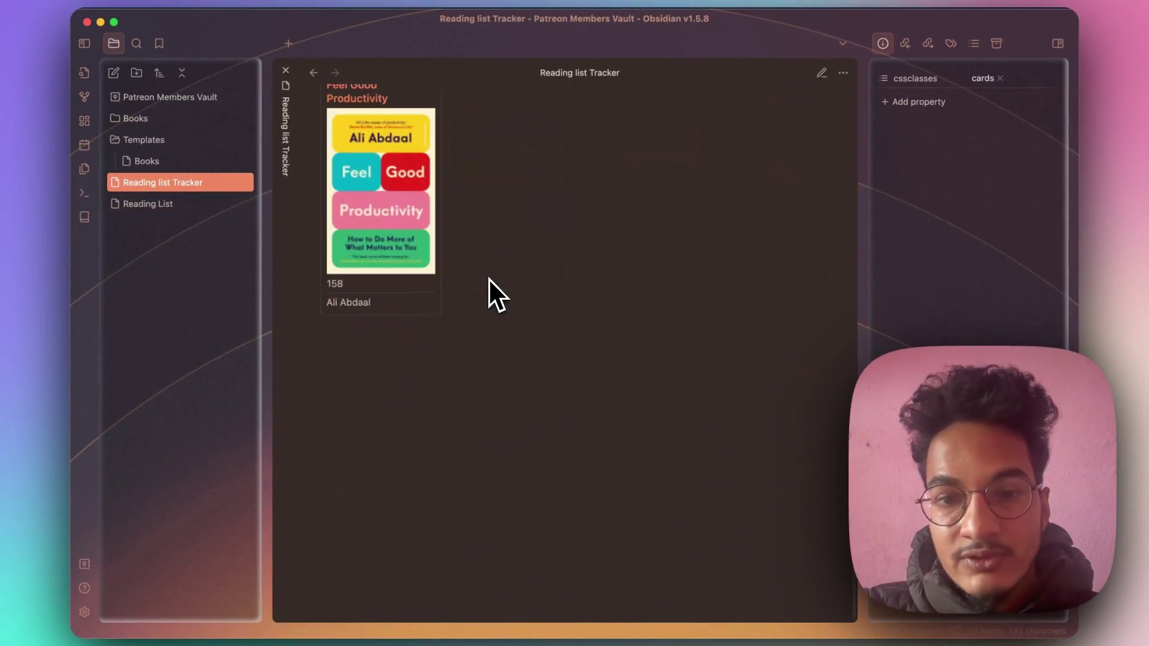
pyautogui.scroll(20, 526, 204)
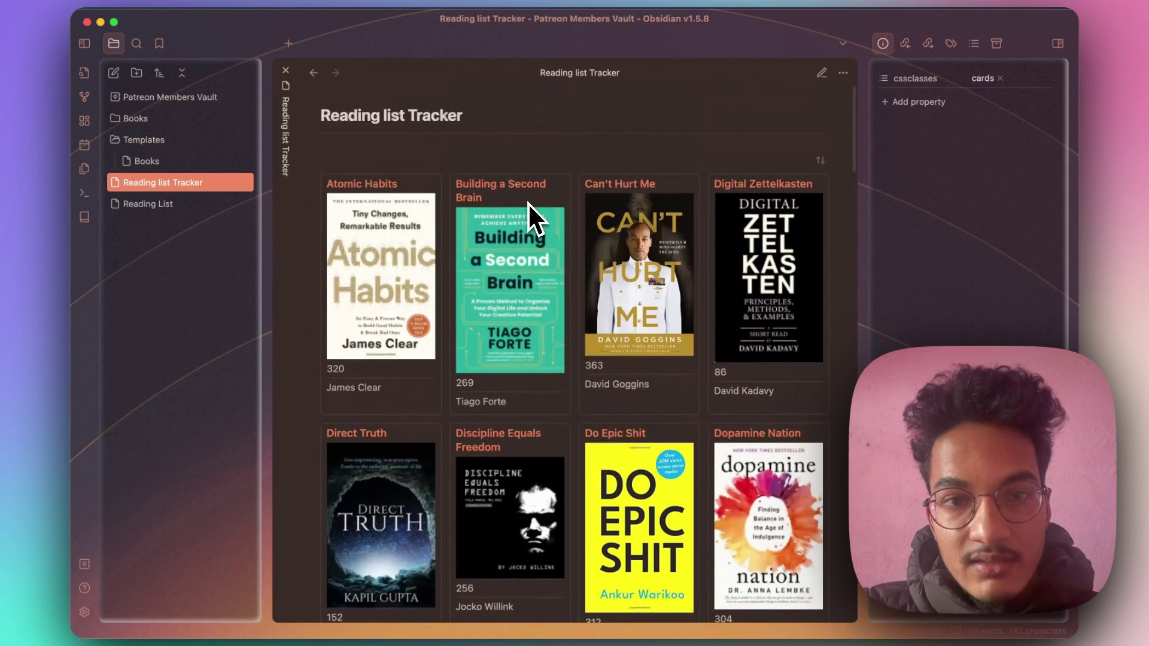
# - Duplicate the Dataview query below the first one and change the copy's status filter to match the books currently being read
pyautogui.press('super+e')
pyautogui.moveTo(508, 205); pyautogui.dragTo(321, 143)
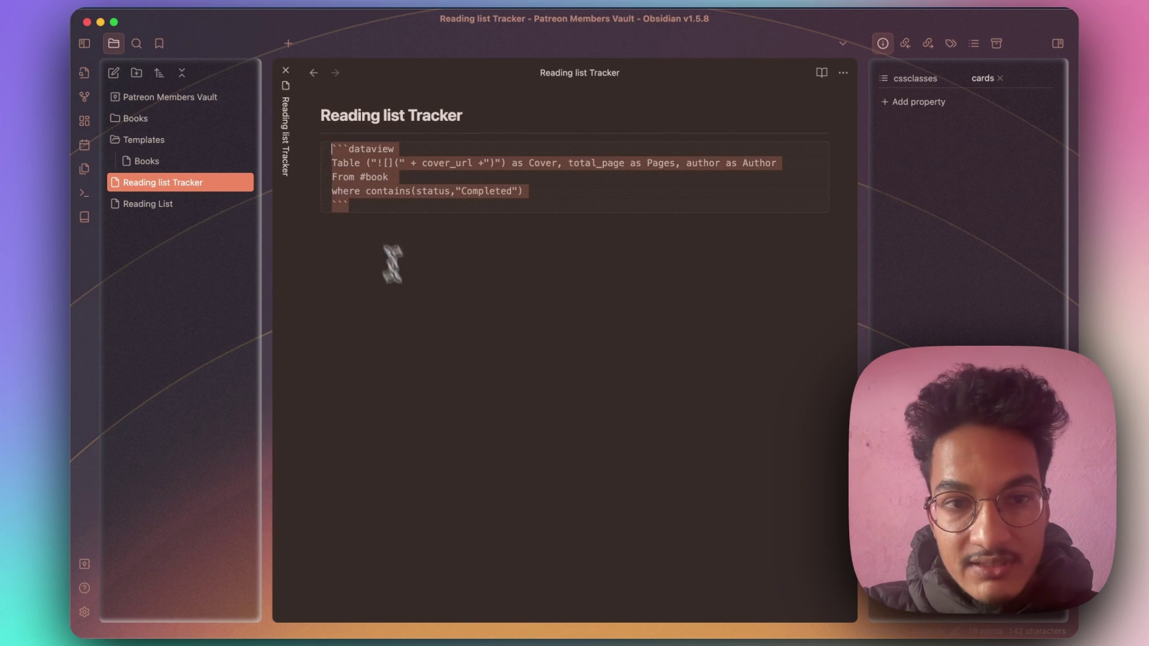
pyautogui.press('super+e')
pyautogui.scroll(-5, 423, 322)
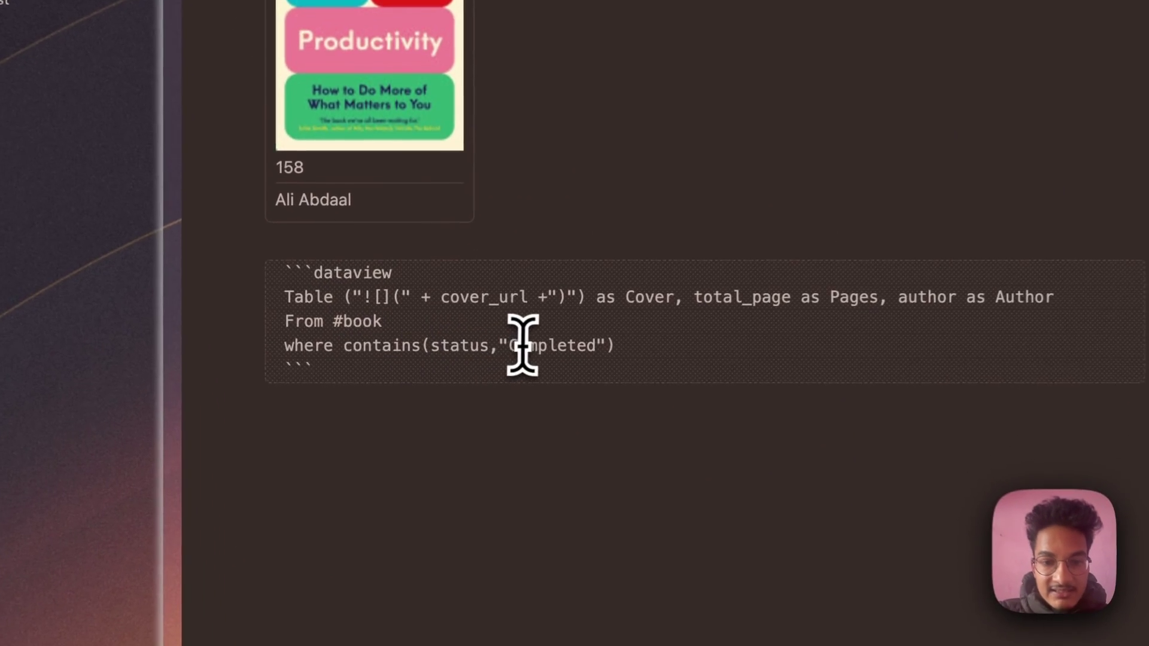
pyautogui.moveTo(513, 346); pyautogui.dragTo(594, 347)
pyautogui.write('Read')
pyautogui.press('super+e')
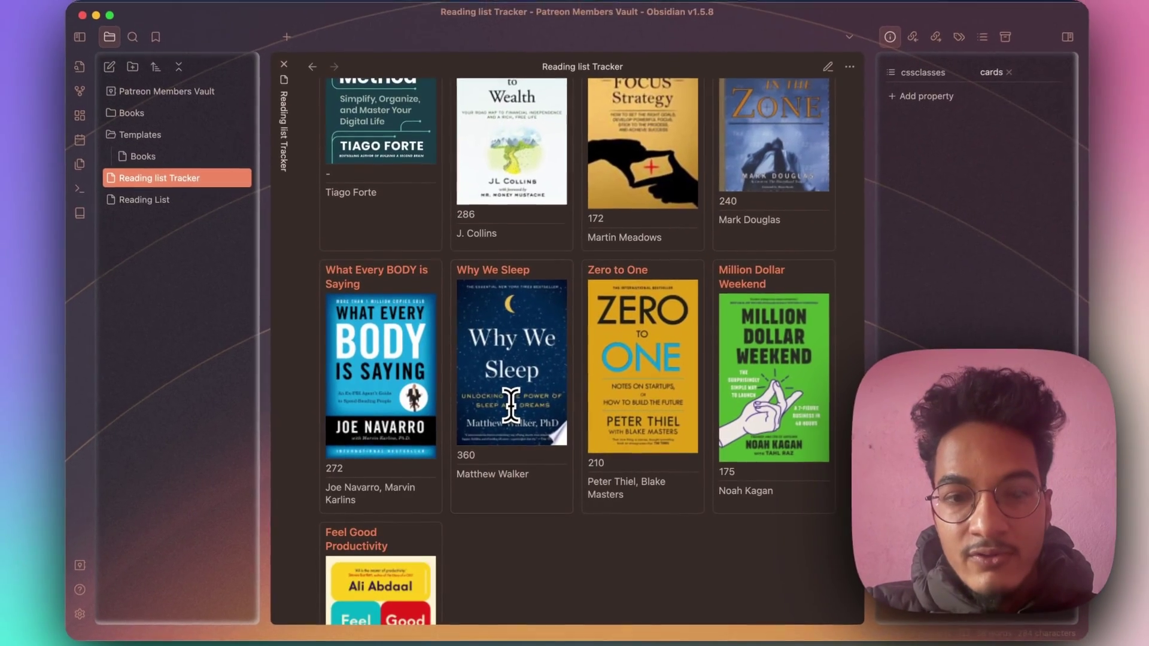
# - Compare the two card galleries in the Reading list Tracker note, the completed books and the ones being read
pyautogui.scroll(-10, 511, 405)
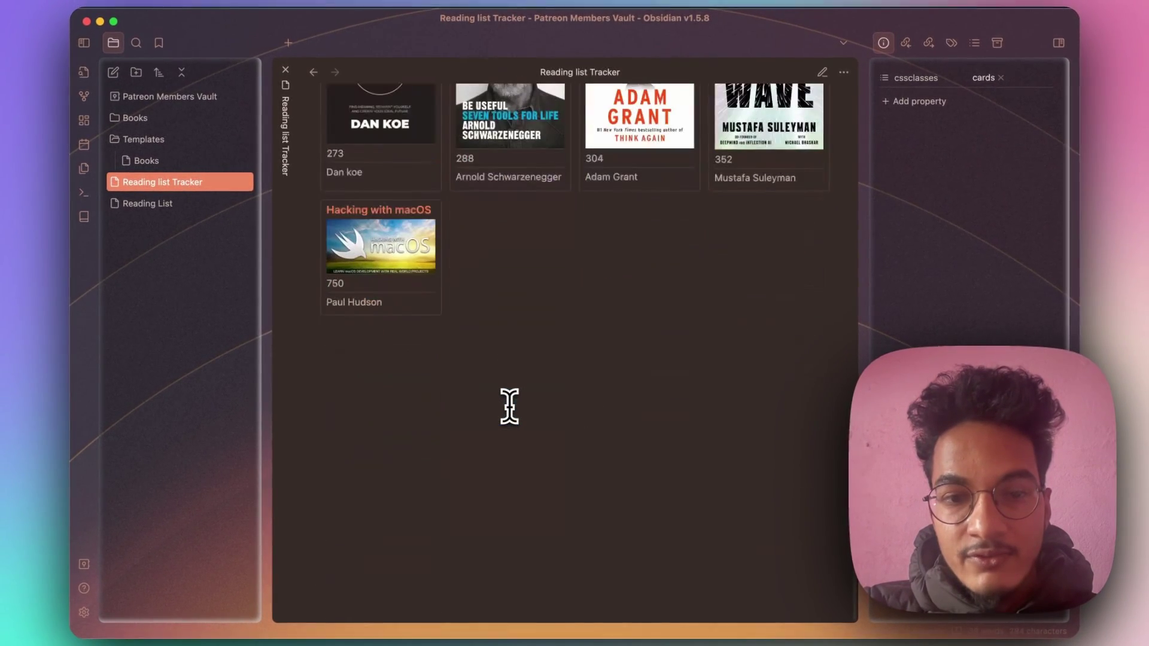
pyautogui.scroll(8, 474, 328)
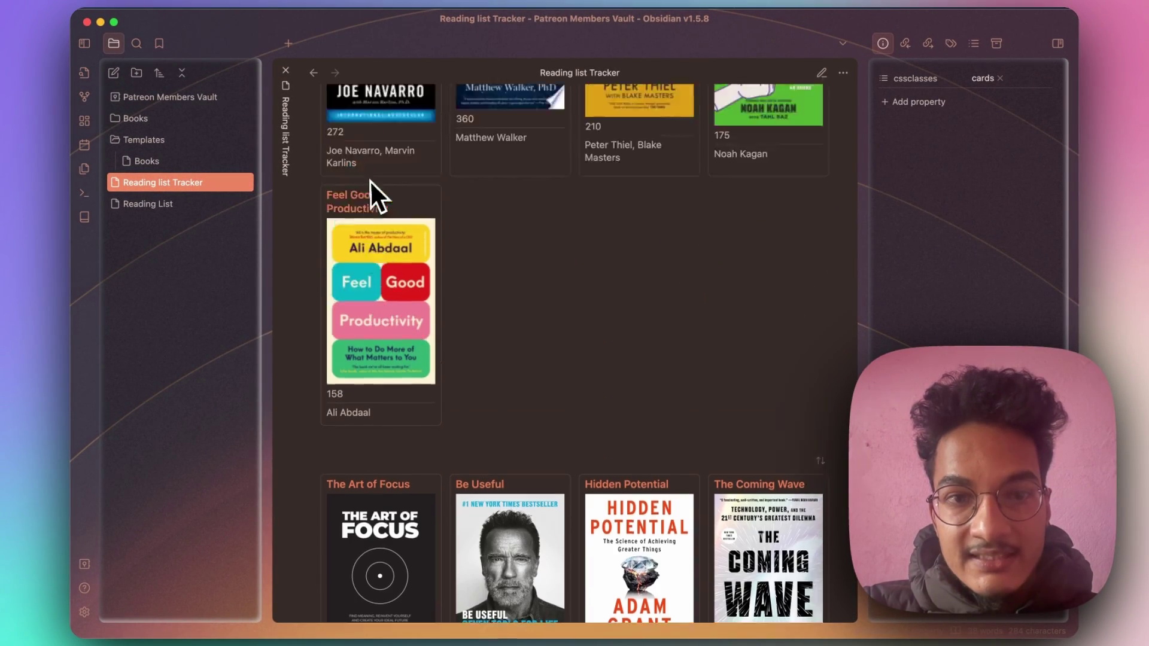
pyautogui.scroll(15, 368, 181)
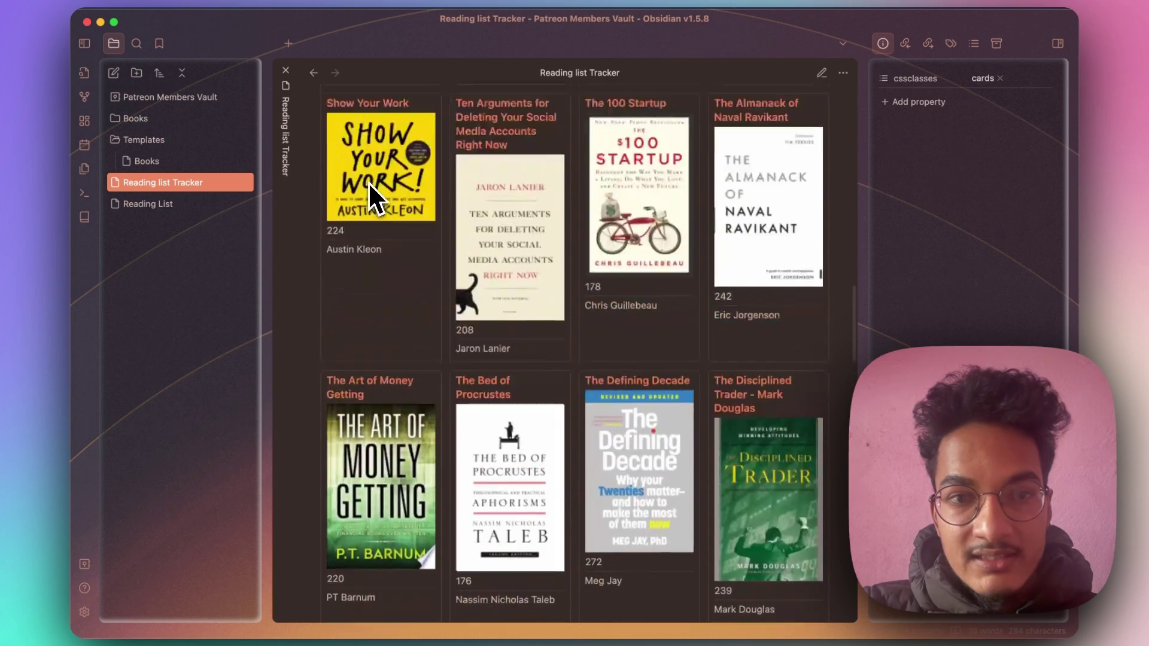
pyautogui.moveTo(363, 195)
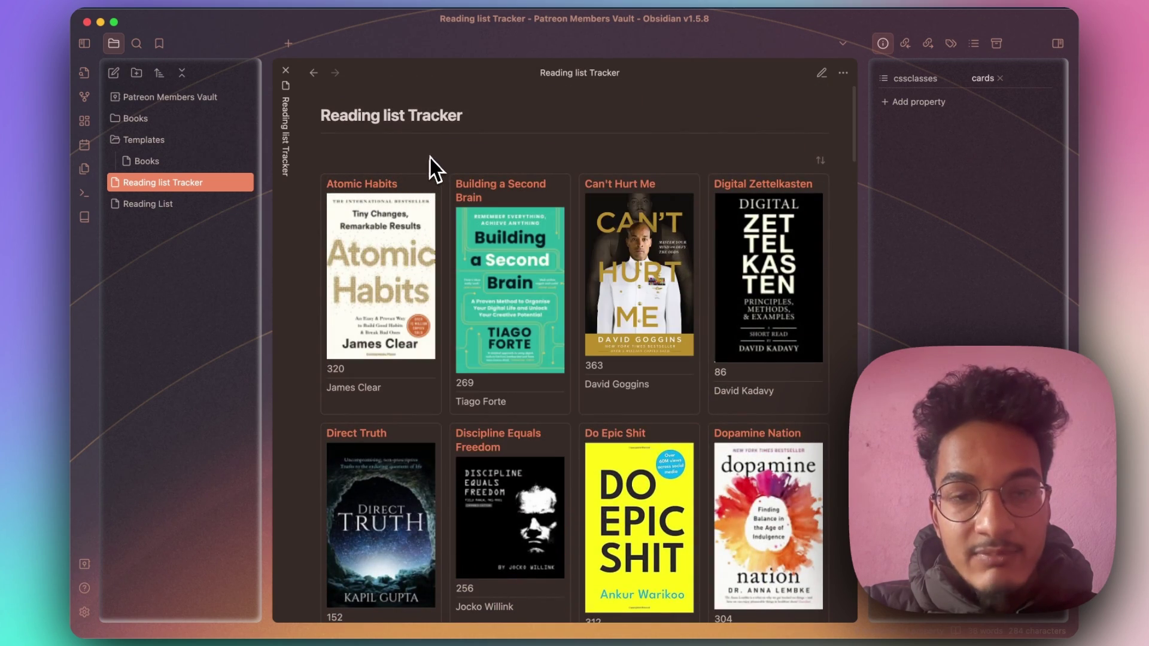
pyautogui.scroll(-10, 432, 156)
pyautogui.scroll(10, 432, 156)
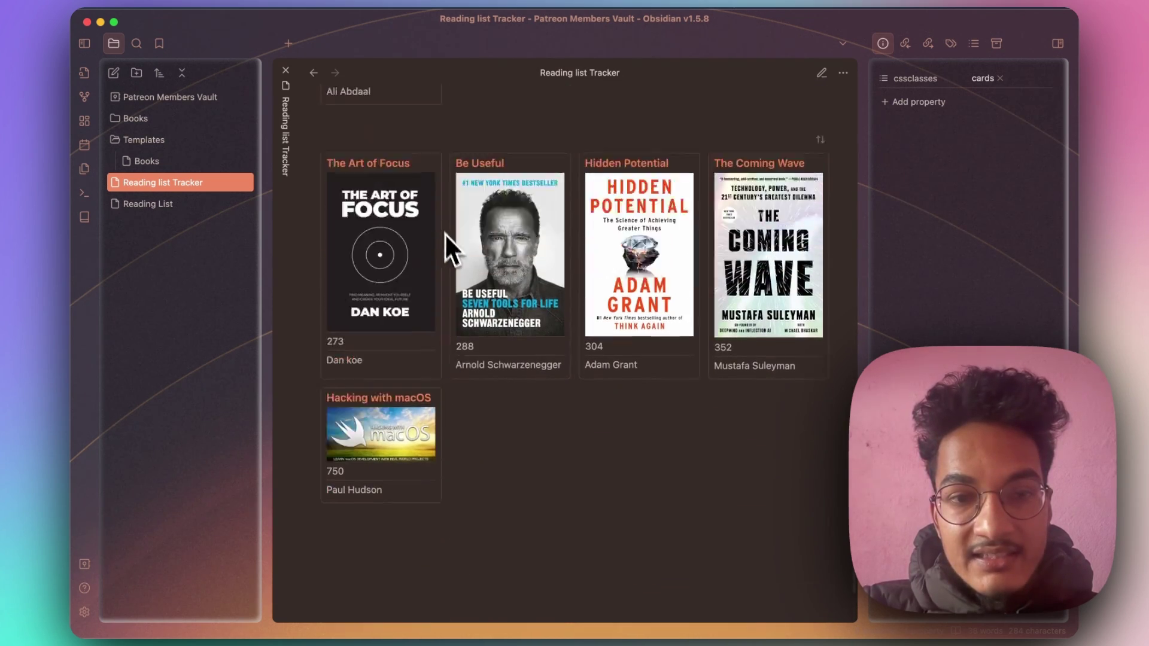
pyautogui.scroll(-1, 450, 246)
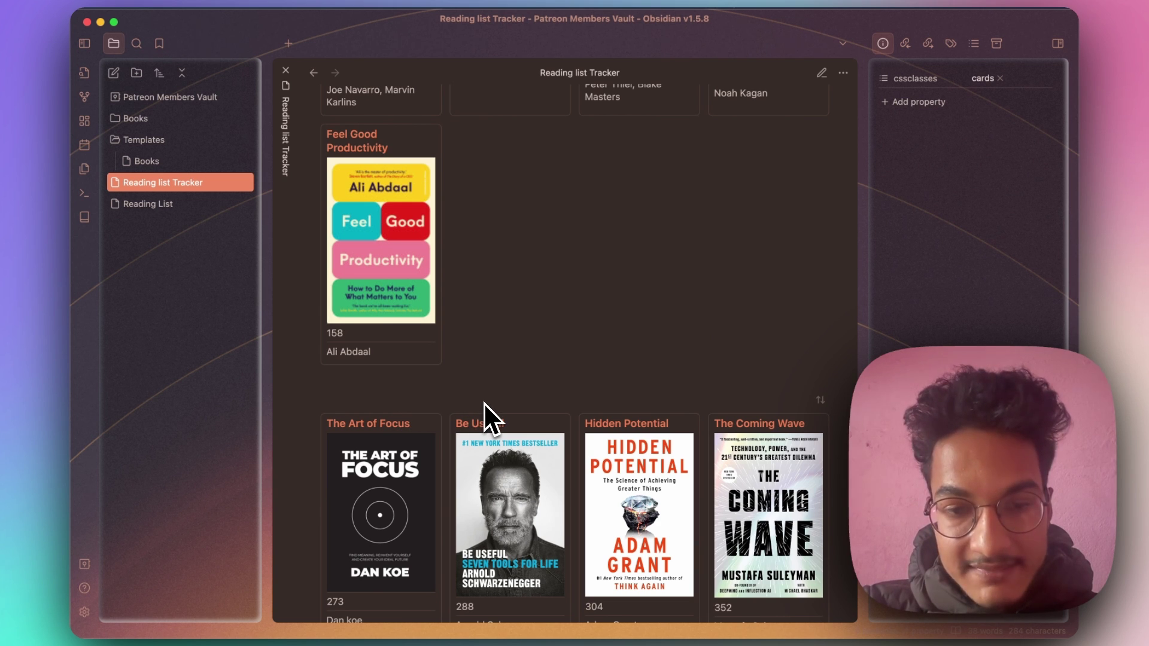
pyautogui.scroll(-6, 484, 402)
pyautogui.scroll(20, 484, 402)
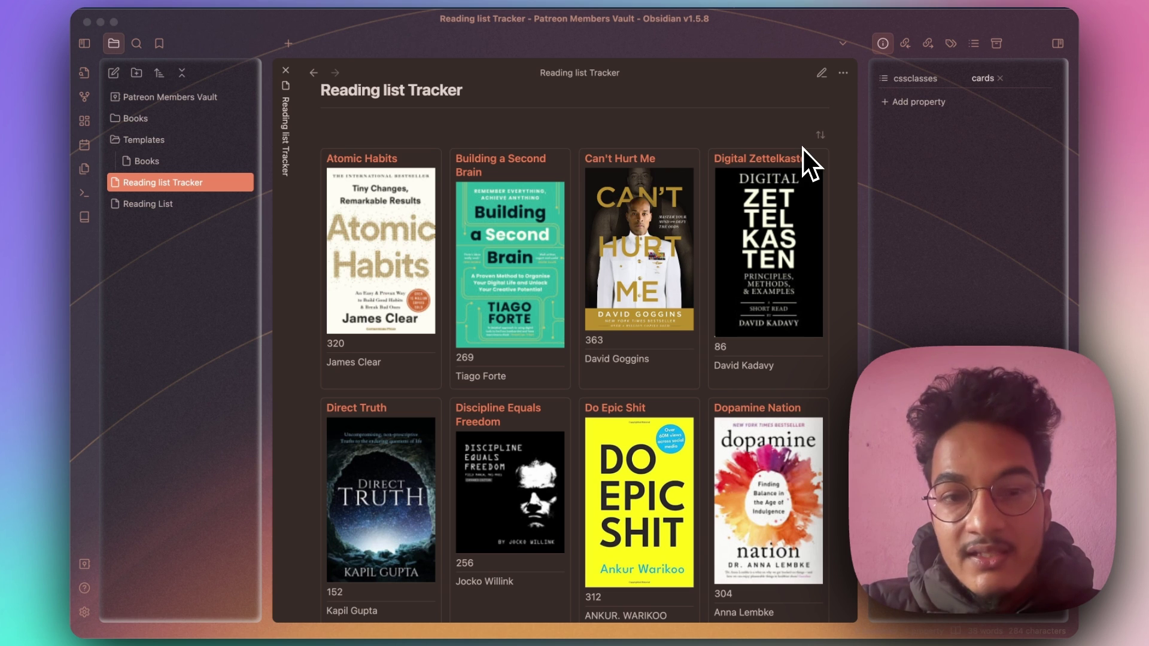
# - Close the Reading list Tracker note and open the Reading List note
pyautogui.click(598, 105)
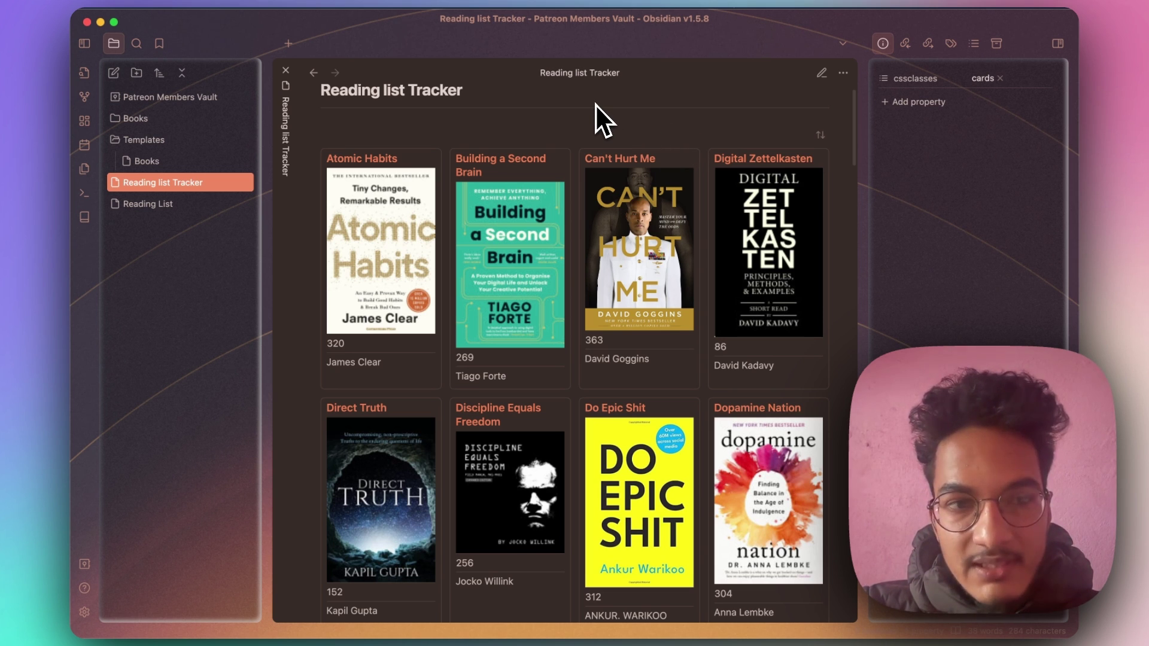
pyautogui.press('super+w')
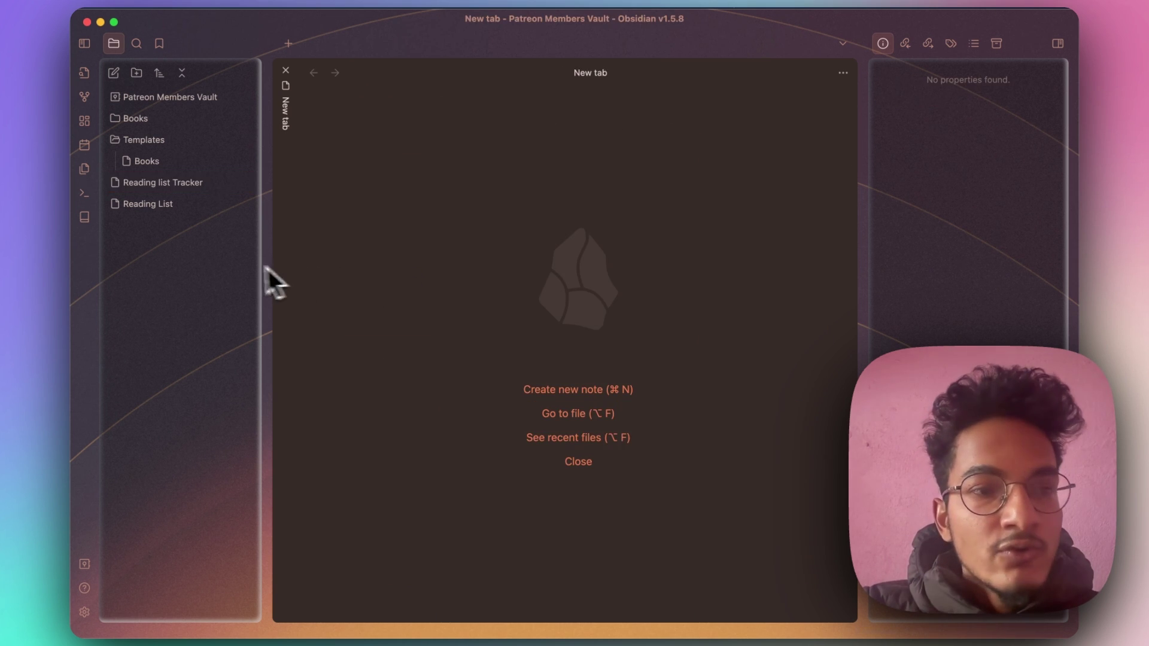
pyautogui.click(186, 205)
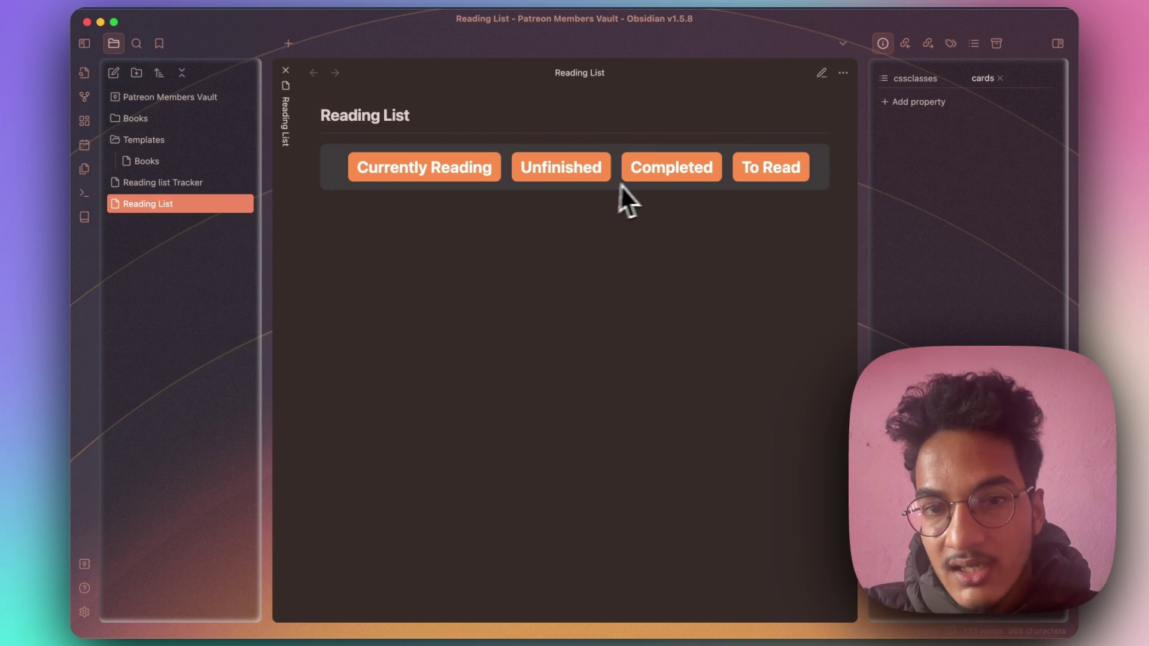
# - View the book cards under Currently Reading, Unfinished, Completed and To Read, then return to Completed
pyautogui.click(403, 174)
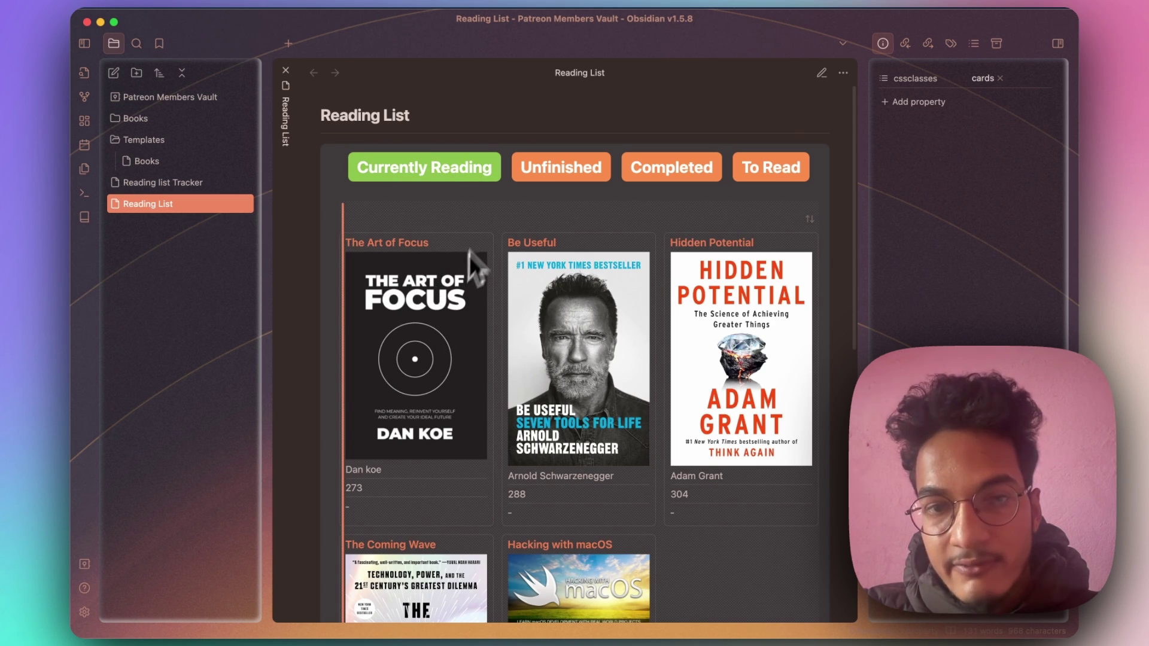
pyautogui.click(552, 180)
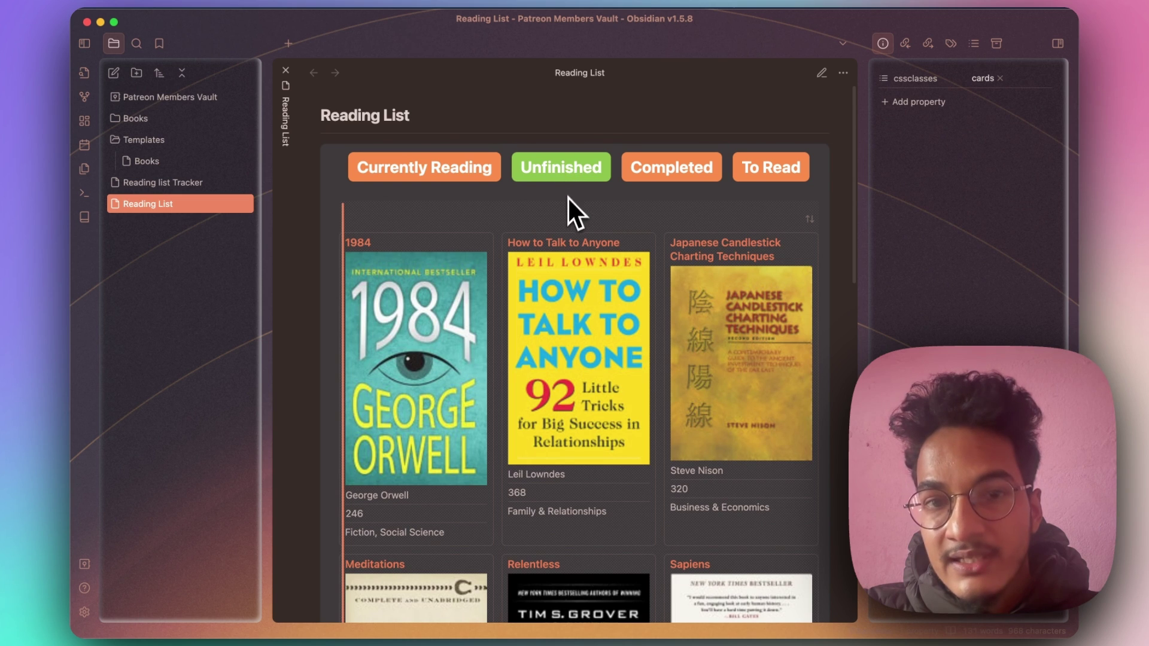
pyautogui.click(658, 183)
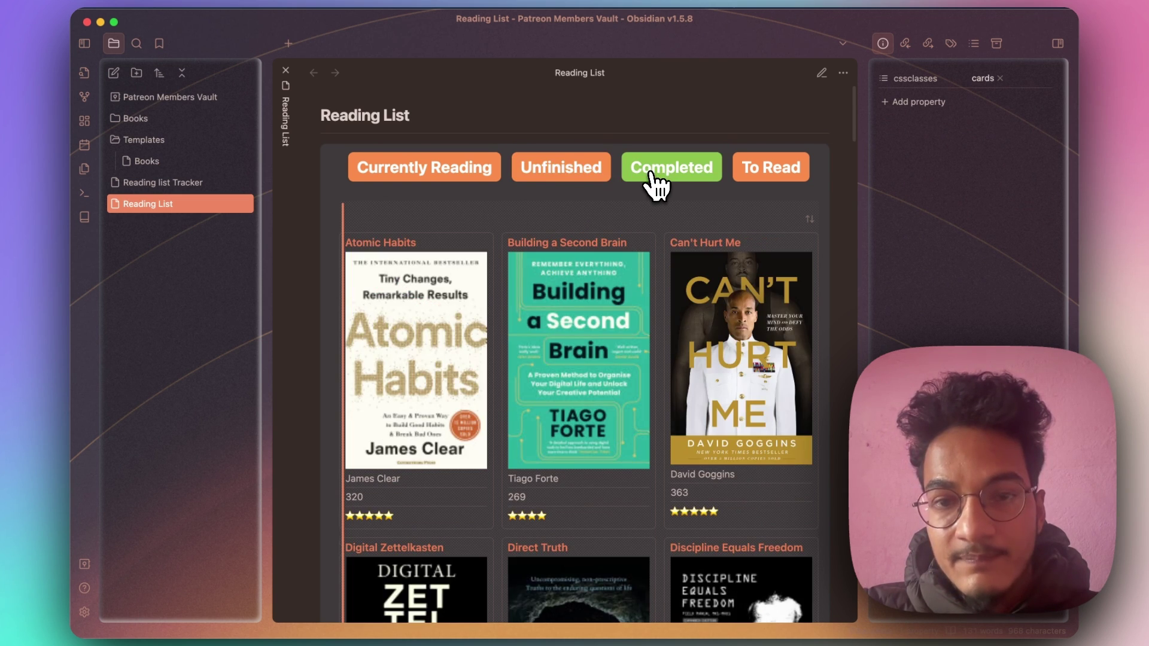
pyautogui.click(776, 175)
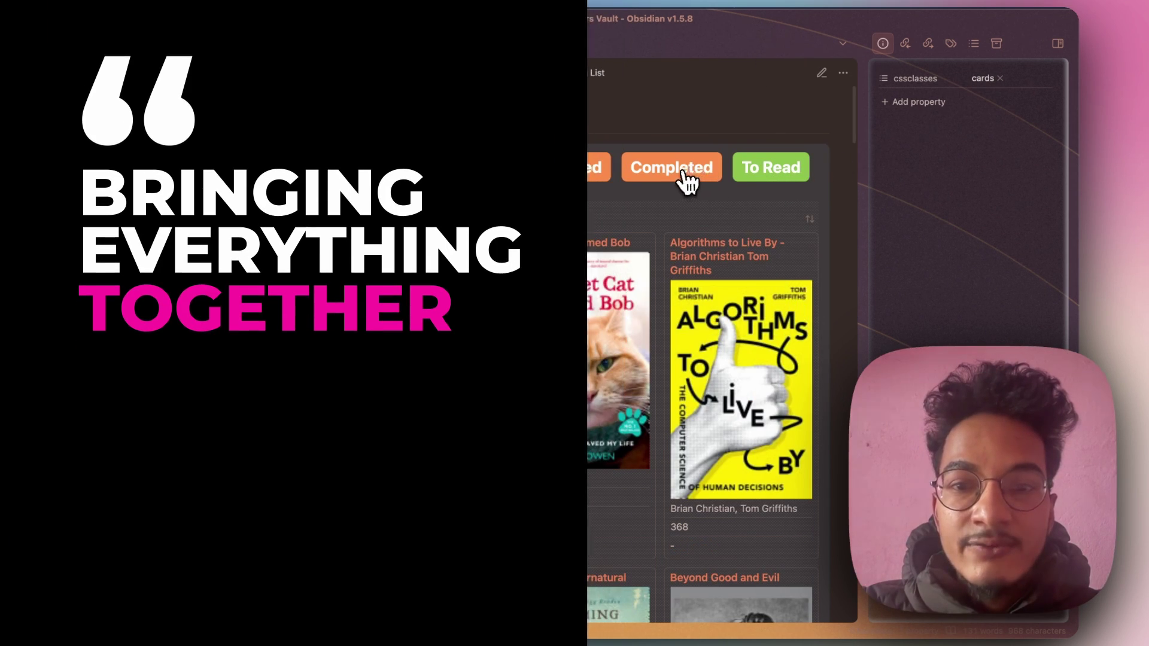
pyautogui.click(687, 178)
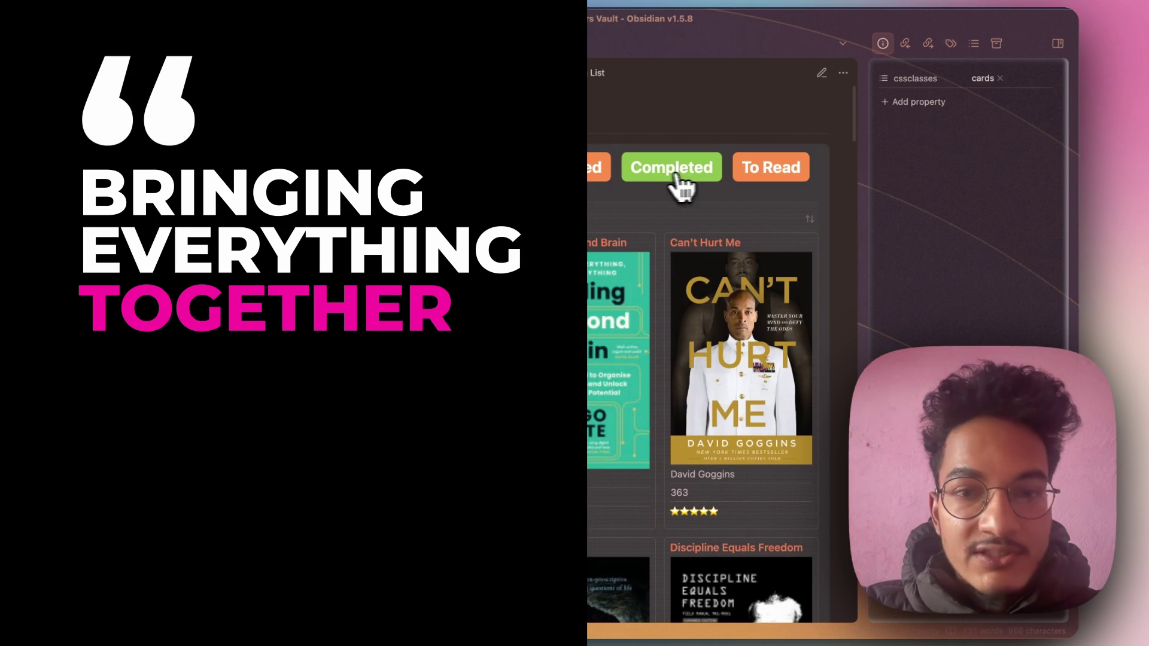
# - View the Unfinished, Completed and To Read book cards in the Reading List note
pyautogui.click(592, 178)
pyautogui.click(680, 178)
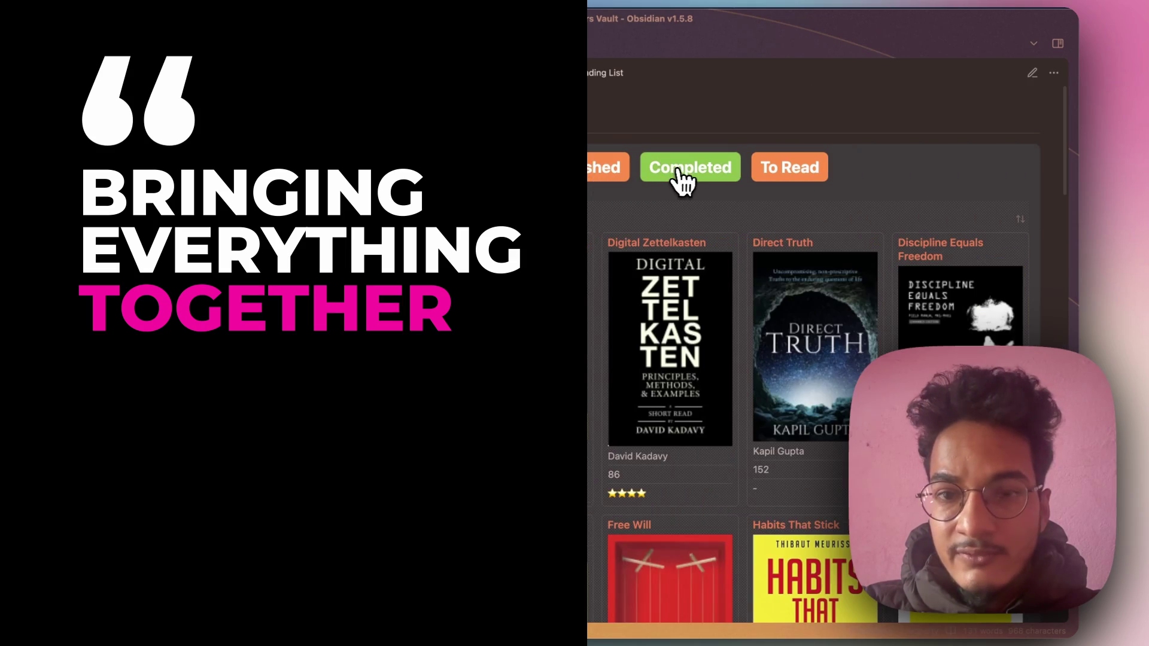
pyautogui.click(755, 179)
# - Switch to Microsoft Edge and examine the tabbed callout post in Discord's appearance channel, including its demo video and CSS code
pyautogui.hotkey('ctrl', 'Up')
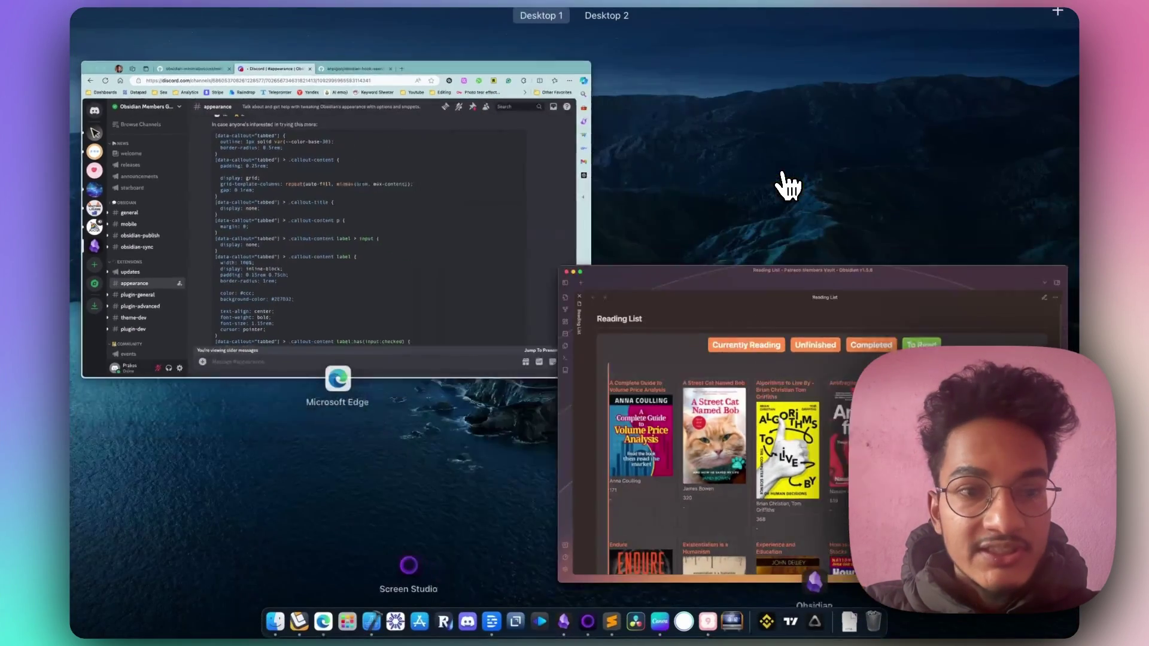
pyautogui.click(463, 223)
pyautogui.scroll(5, 418, 249)
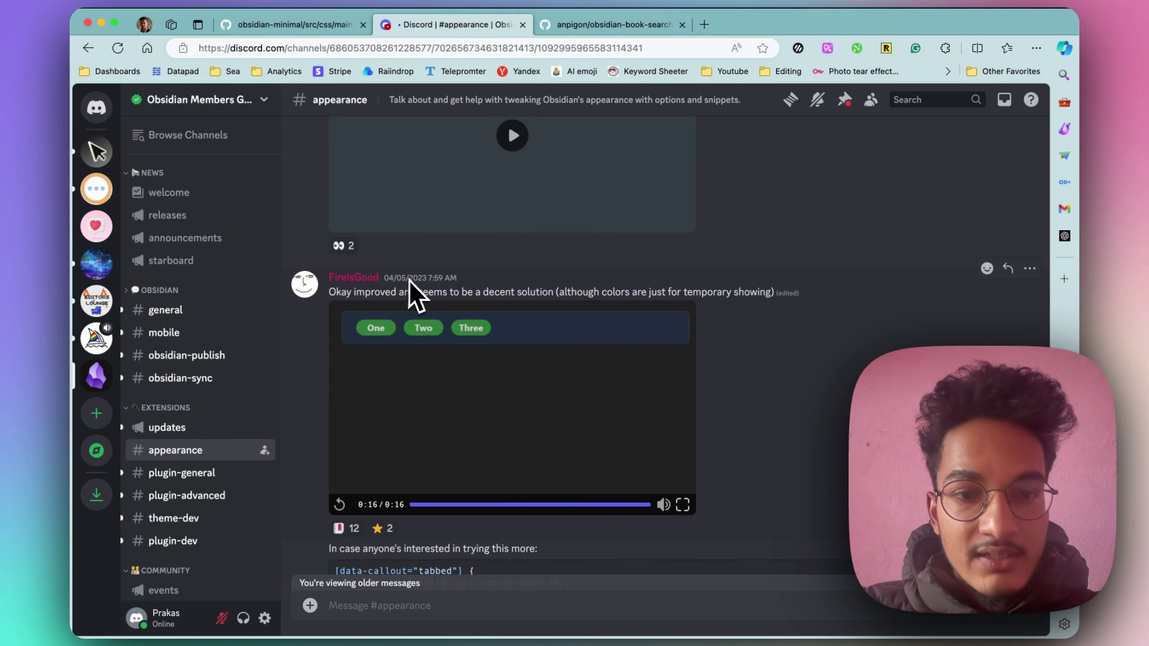
pyautogui.scroll(-3, 408, 294)
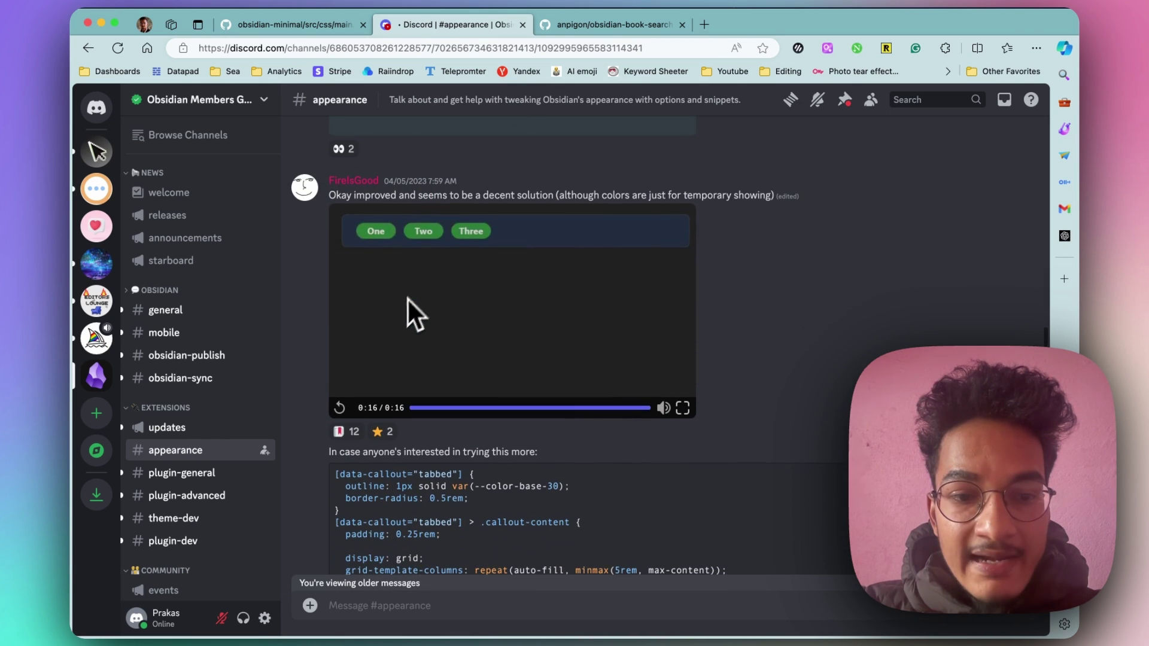
pyautogui.click(339, 409)
pyautogui.scroll(-1, 340, 415)
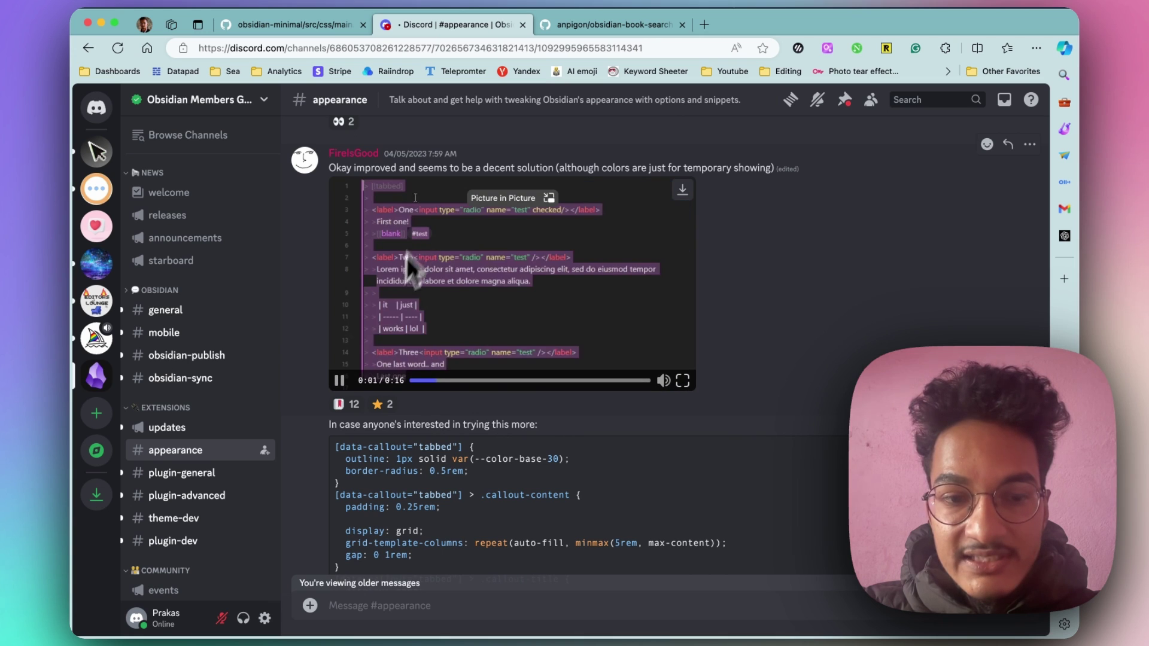
pyautogui.click(339, 381)
pyautogui.scroll(-1, 509, 377)
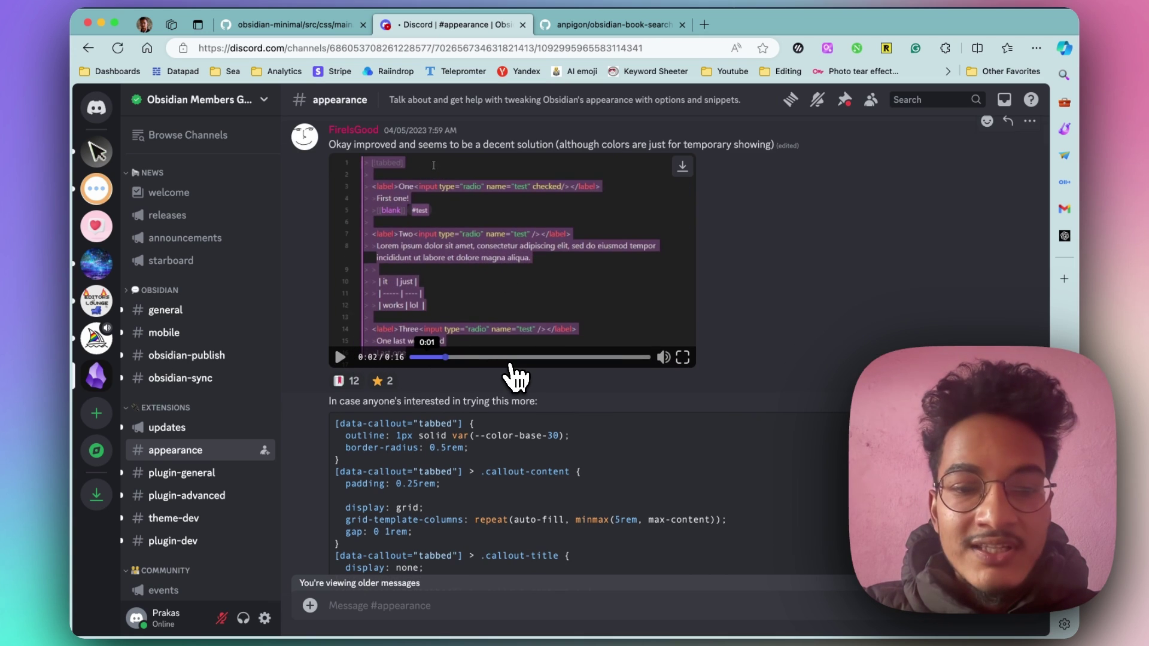
pyautogui.scroll(-3, 511, 407)
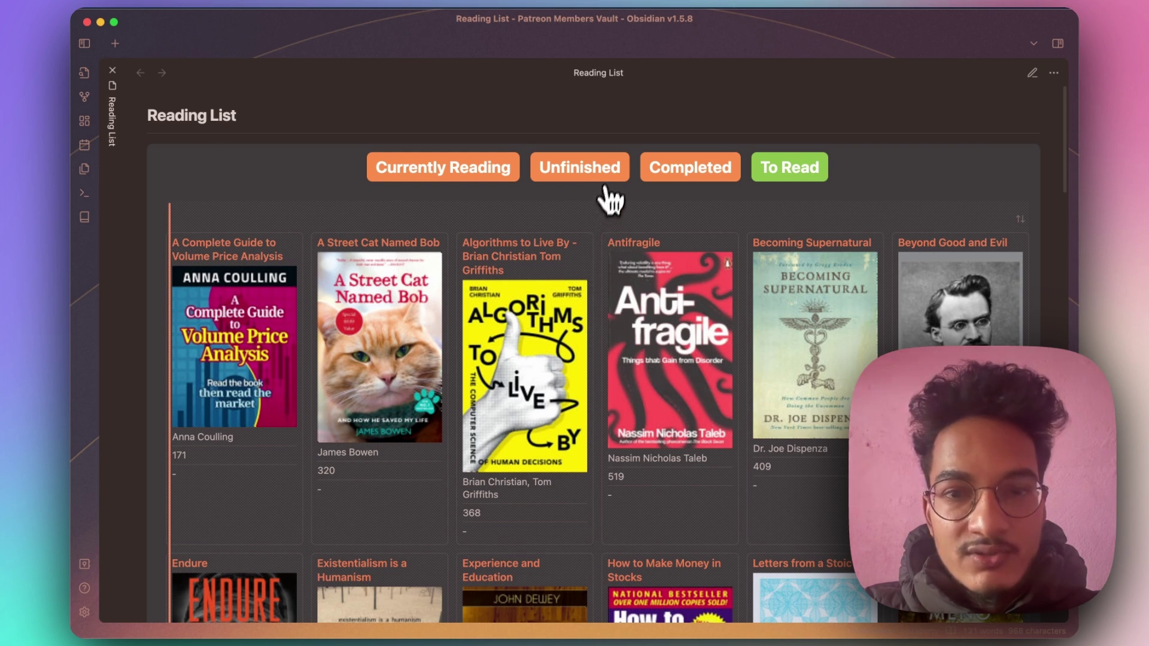
# - View the Unfinished books and return to the Completed ones in Obsidian's Reading List note
pyautogui.click(609, 178)
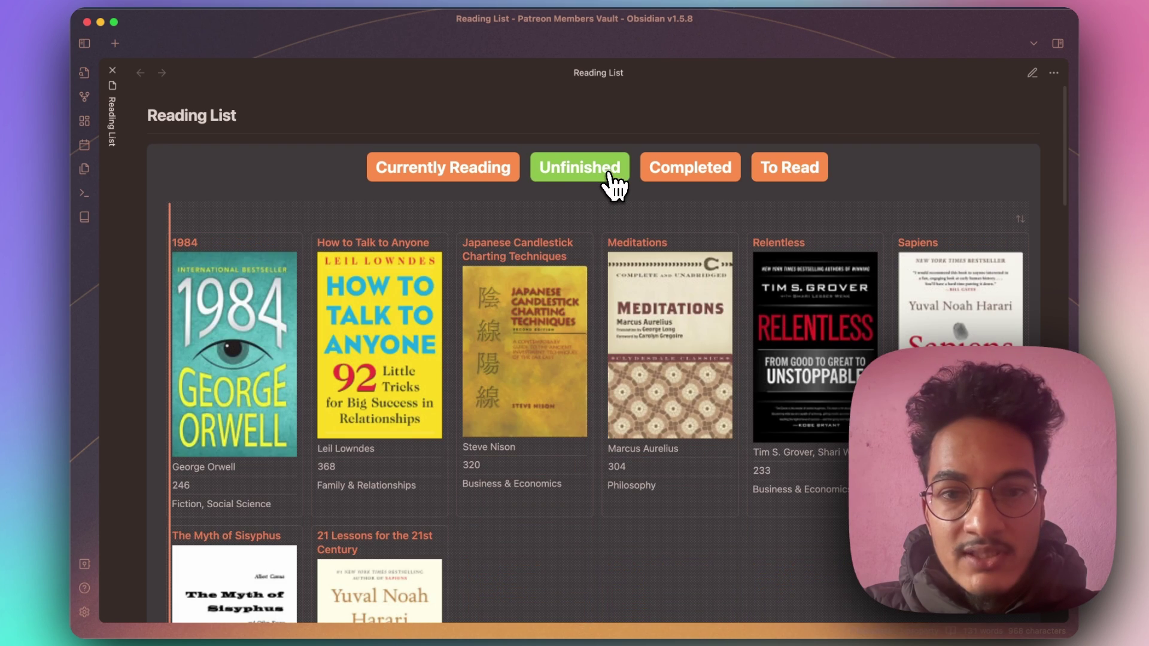
pyautogui.click(665, 179)
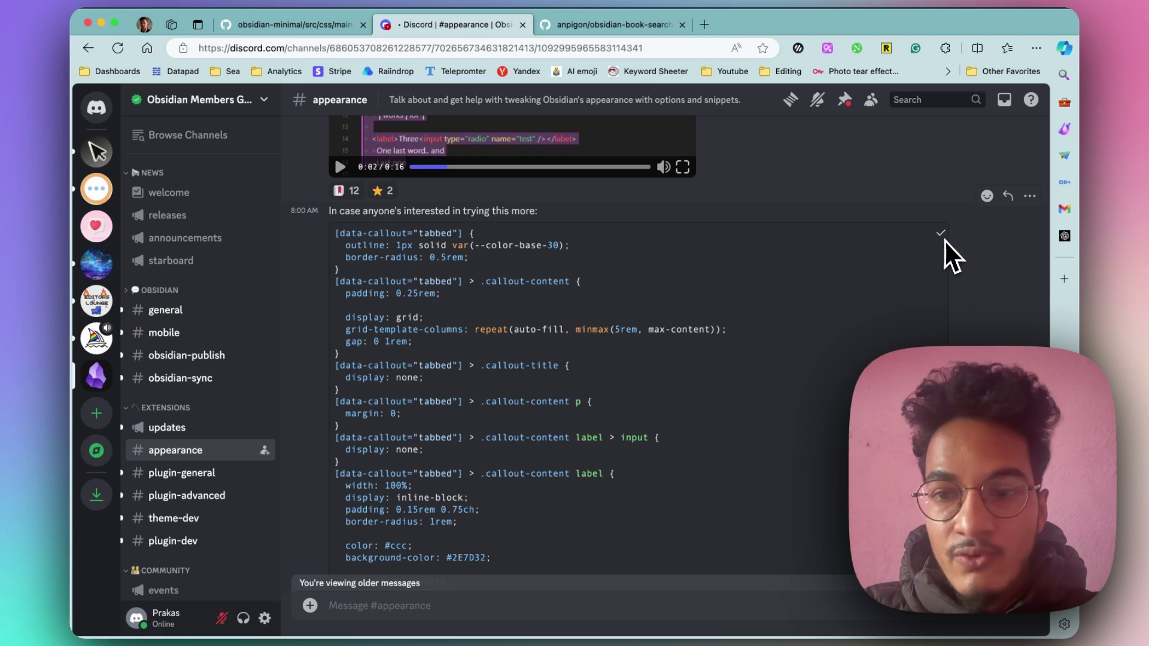
# - Switch to Obsidian and open the vault's CSS snippets folder from the appearance settings
pyautogui.hotkey('ctrl', 'Up')
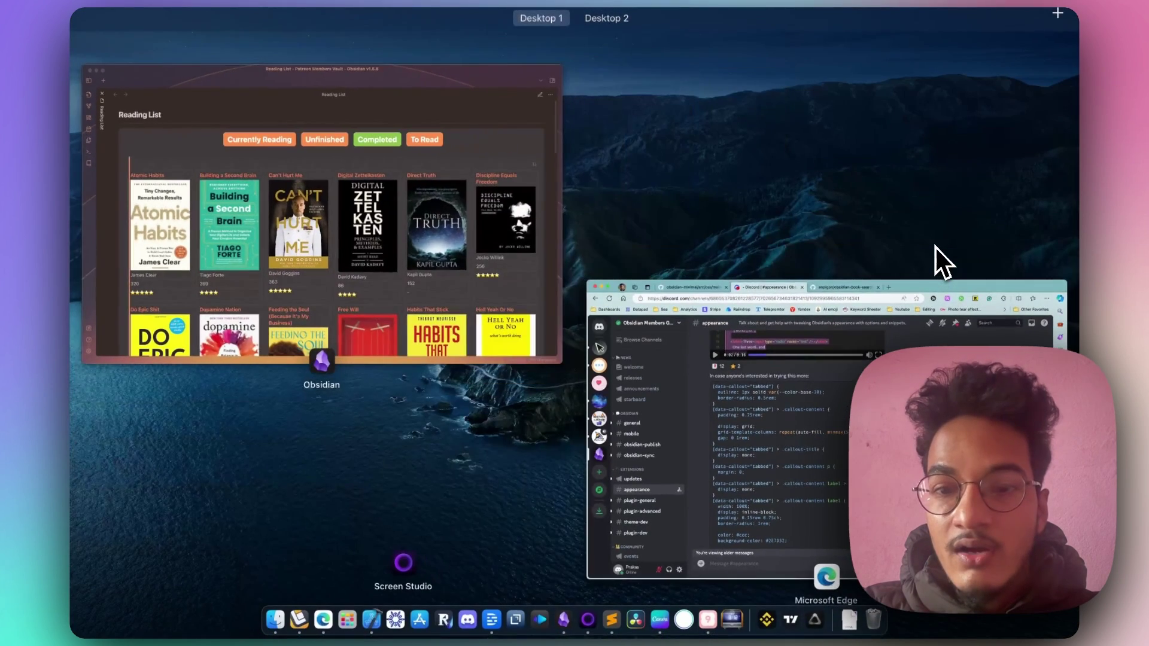
pyautogui.click(451, 271)
pyautogui.click(84, 611)
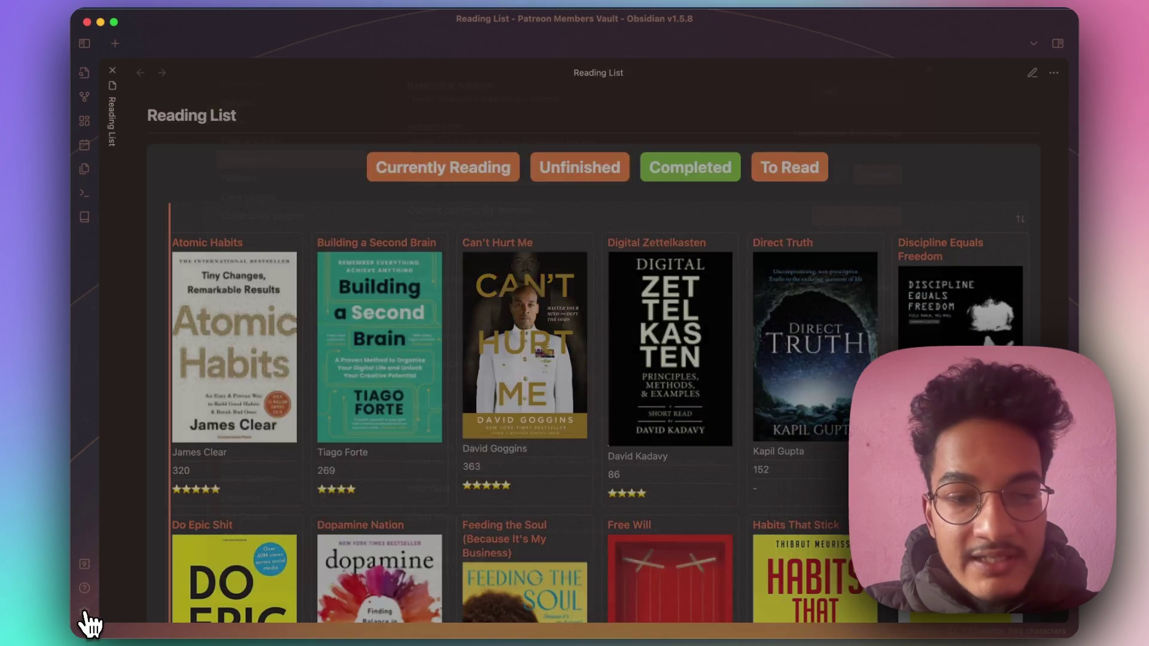
pyautogui.scroll(-10, 654, 353)
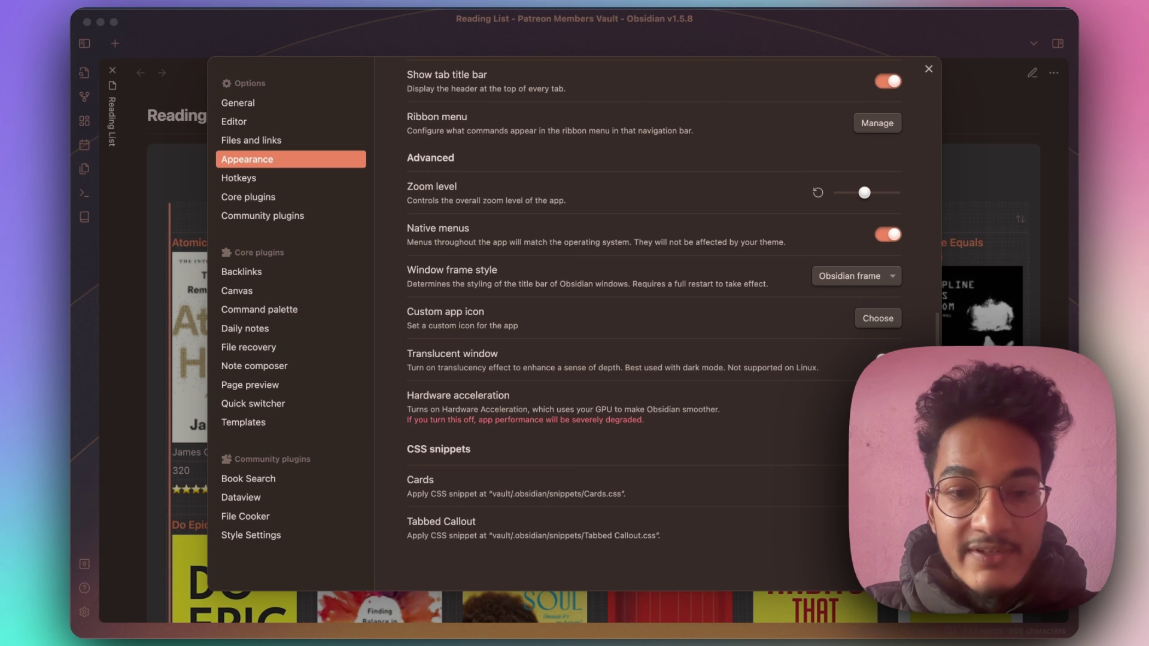
pyautogui.click(891, 449)
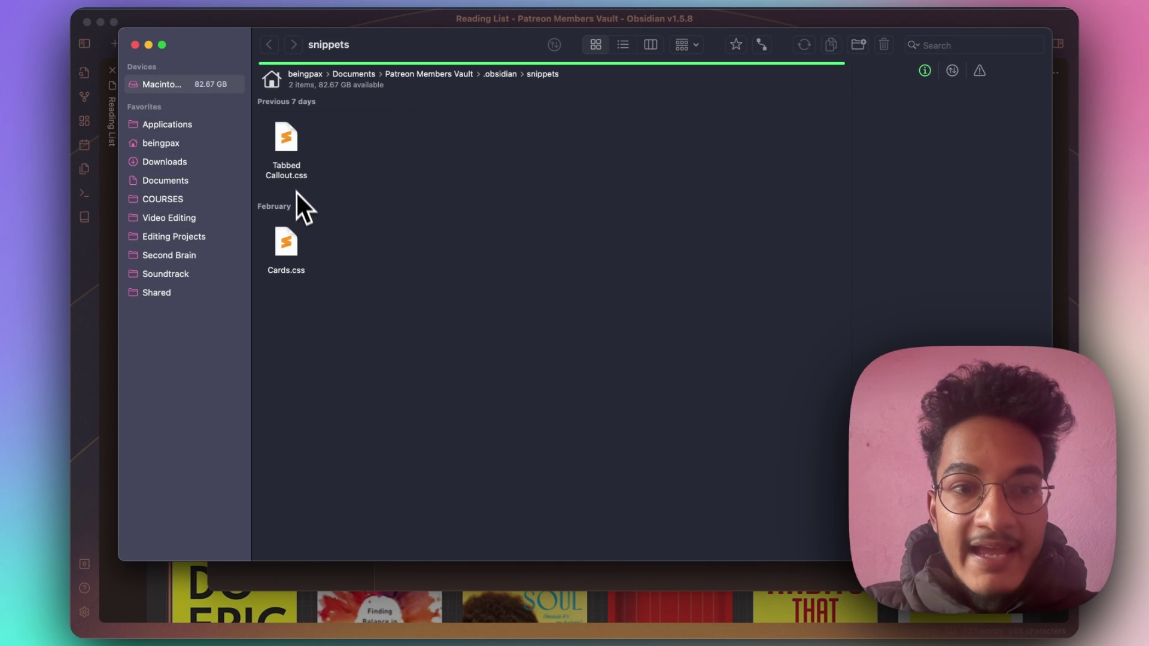
# - Select Tabbed Callout.css in the snippets folder, return to Obsidian and close the settings
pyautogui.click(294, 141)
pyautogui.press('cmd+Tab')
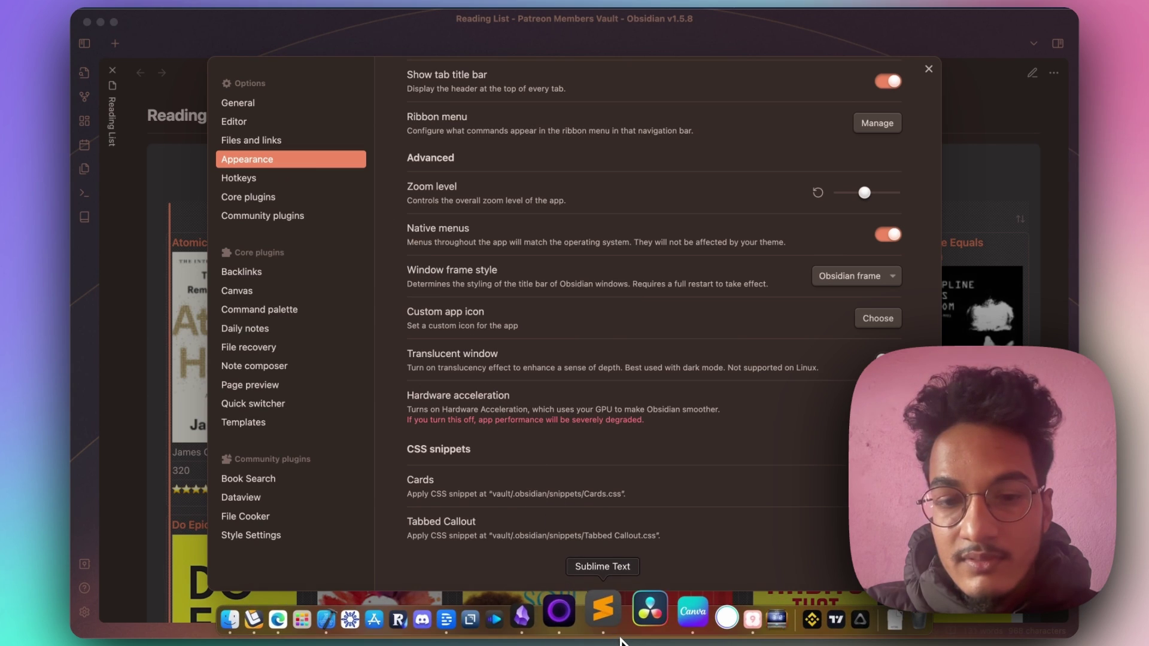
pyautogui.click(146, 171)
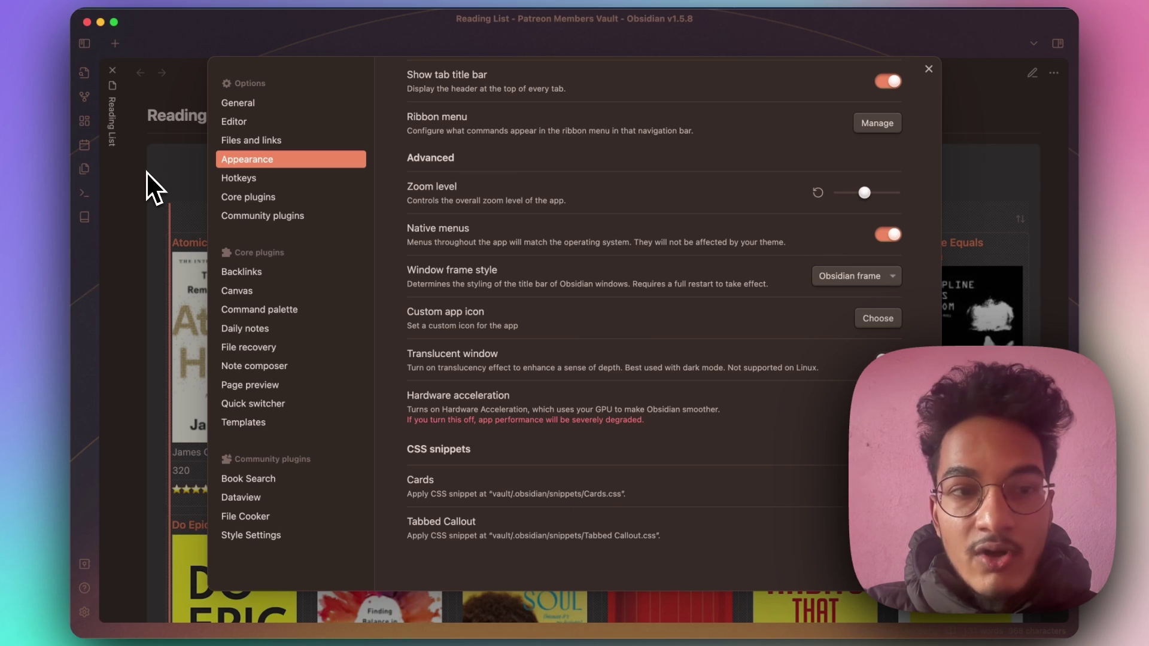
pyautogui.press('Escape')
# - Go through all four status tabs of the Reading List note, from Currently Reading to To Read, and finish on Completed
pyautogui.click(467, 175)
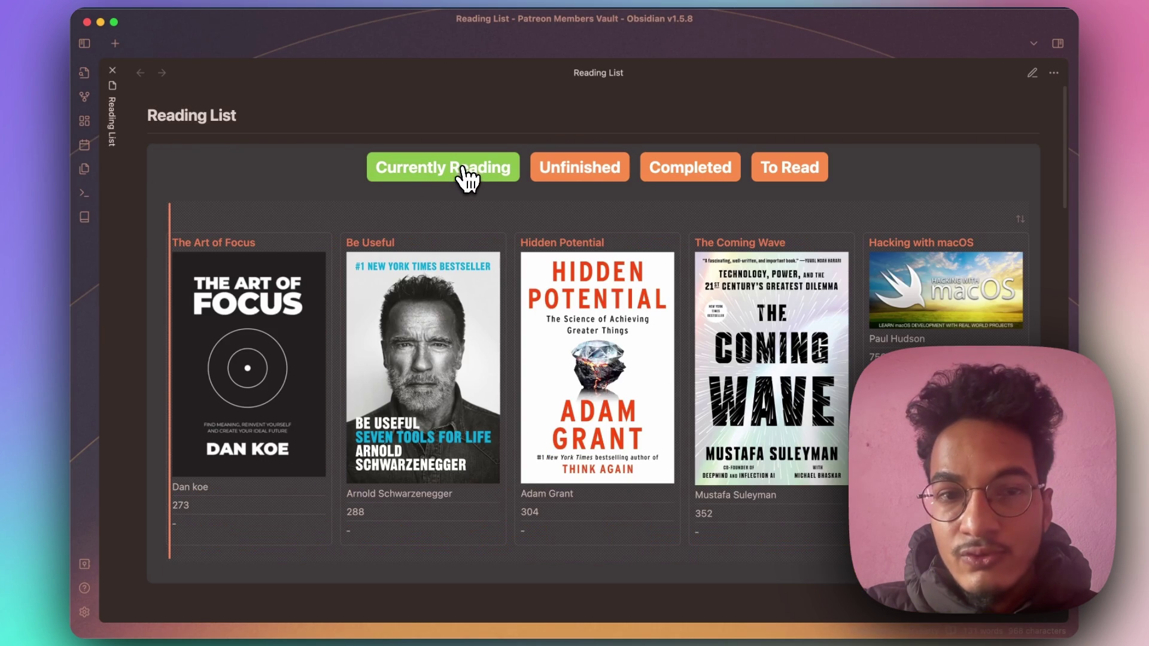
pyautogui.click(565, 173)
pyautogui.click(679, 175)
pyautogui.click(772, 175)
pyautogui.click(718, 174)
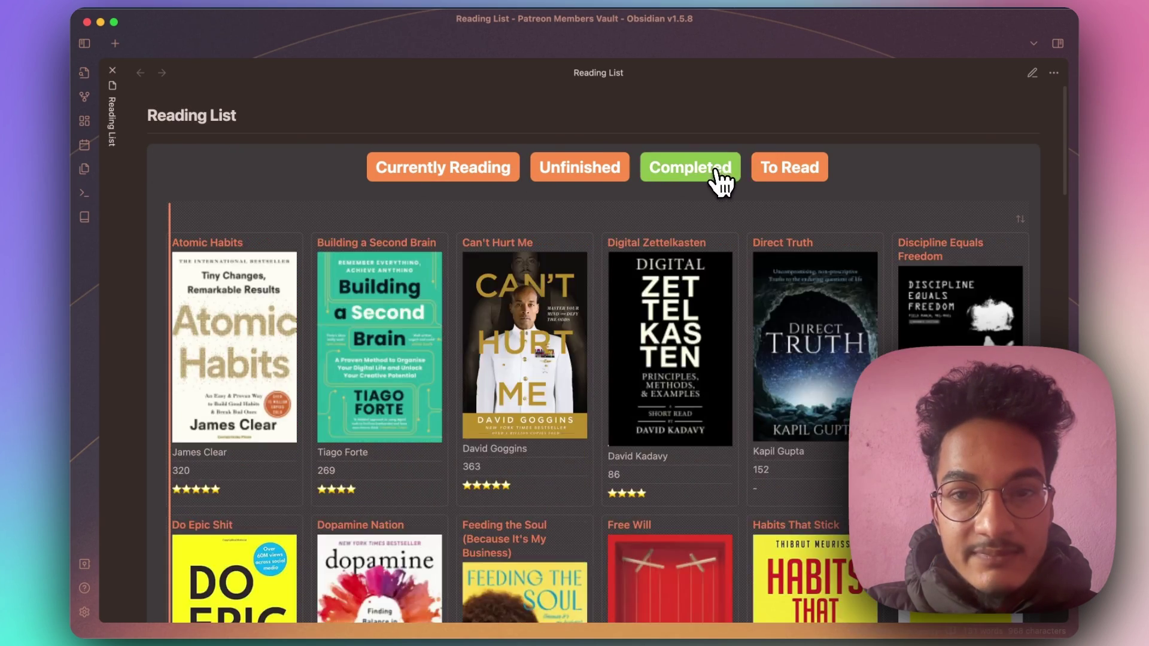
# - Switch to Microsoft Edge and copy the tabbed callout markup block from the Discord post
pyautogui.hotkey('ctrl', 'Up')
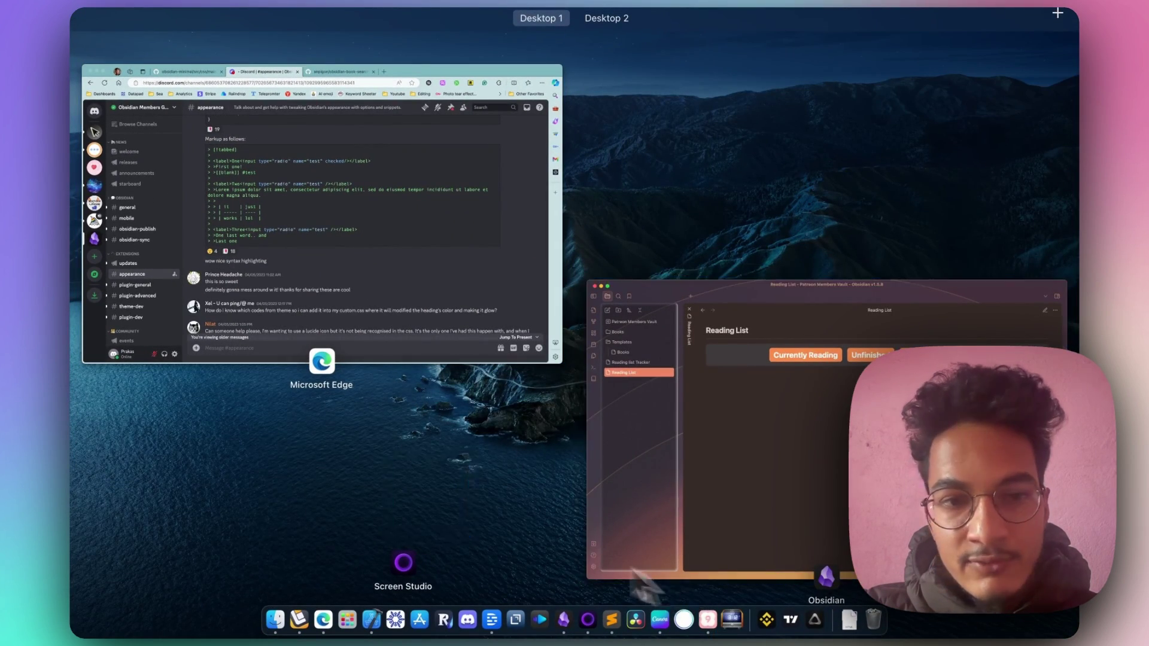
pyautogui.click(350, 225)
pyautogui.scroll(1, 365, 218)
pyautogui.scroll(2, 675, 275)
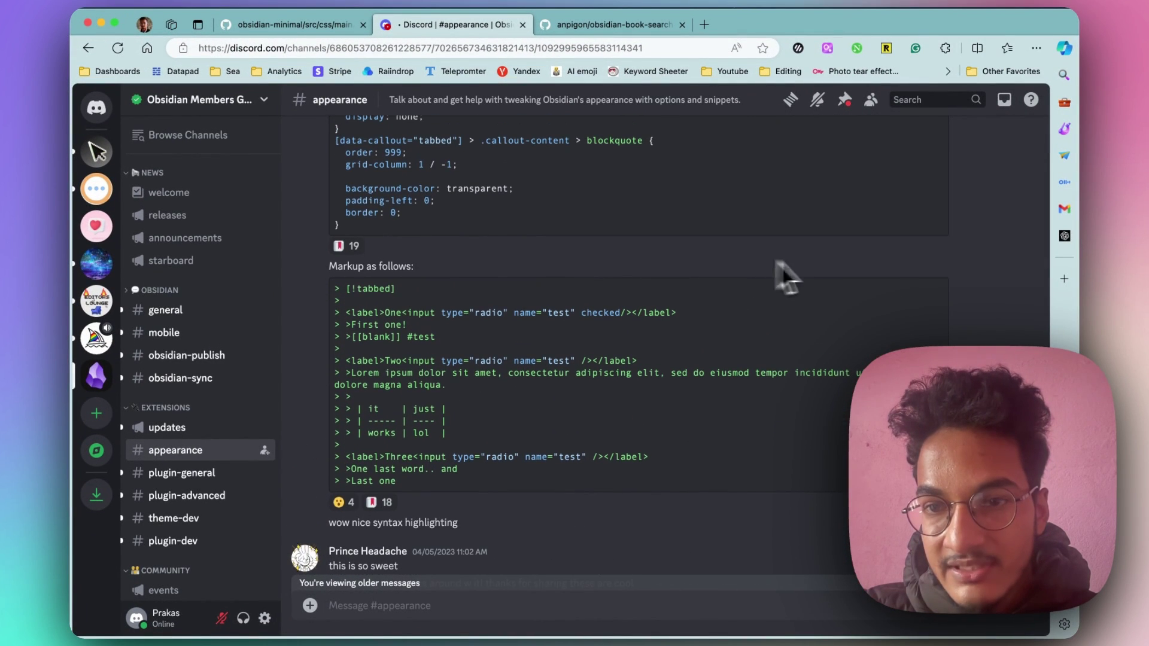
pyautogui.click(942, 290)
# - Create a note named Reading Library in a split pane in Obsidian and paste the tabbed callout markup into it
pyautogui.press('super+Tab')
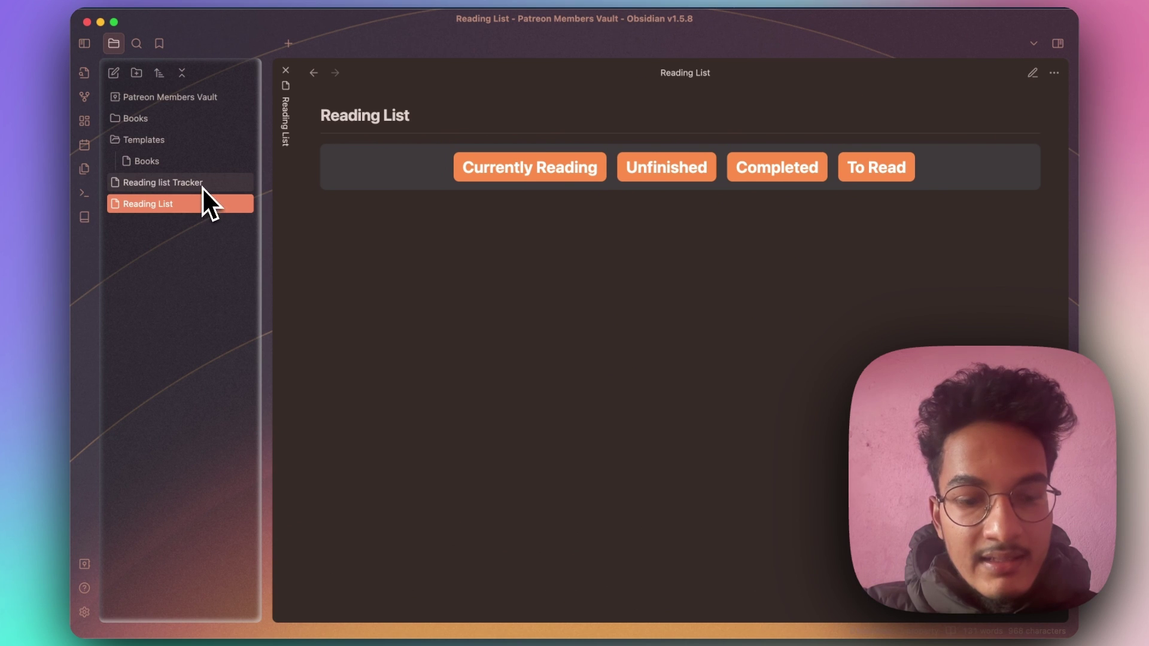
pyautogui.press('super+shift+n')
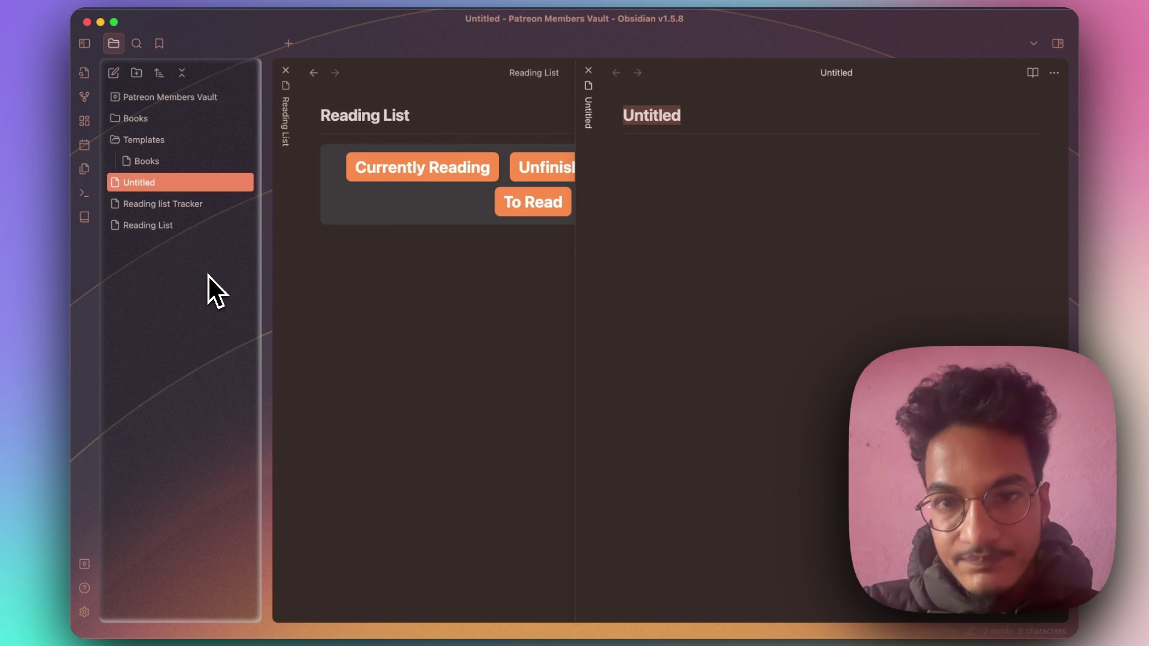
pyautogui.write('Reading Library')
pyautogui.press('Return')
pyautogui.press('super+v')
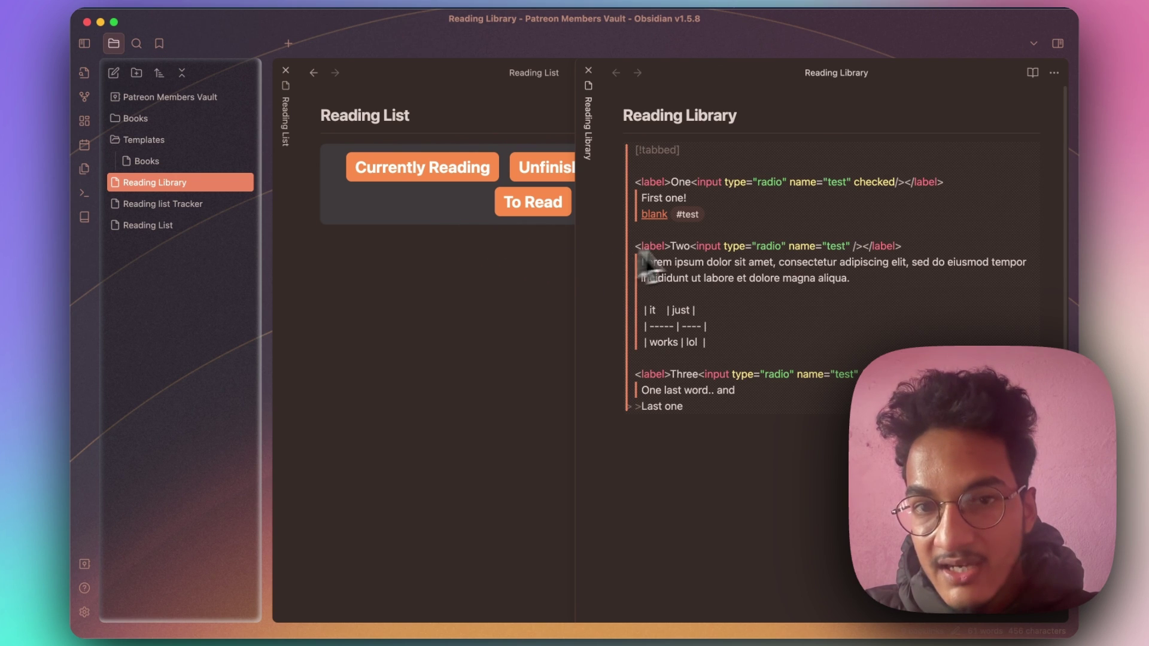
# - Show the Reading Library note in reading view, hide the file sidebar and try its tabs Two, Three and One
pyautogui.press('super+e')
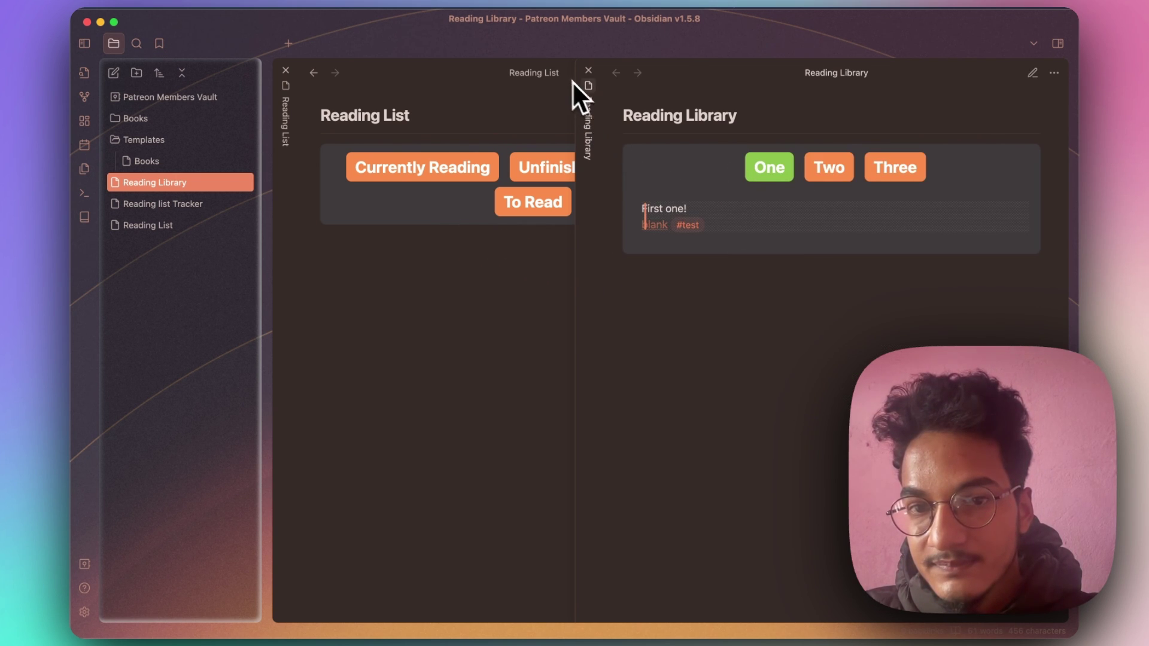
pyautogui.press('super+backslash')
pyautogui.click(824, 170)
pyautogui.click(890, 171)
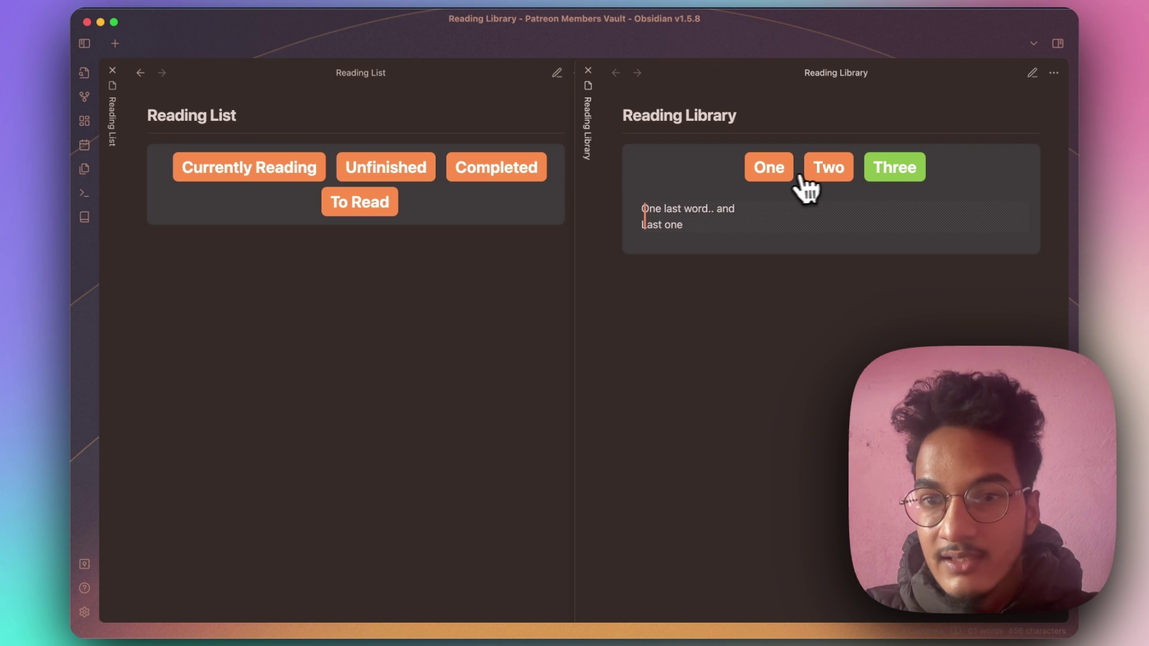
pyautogui.click(774, 179)
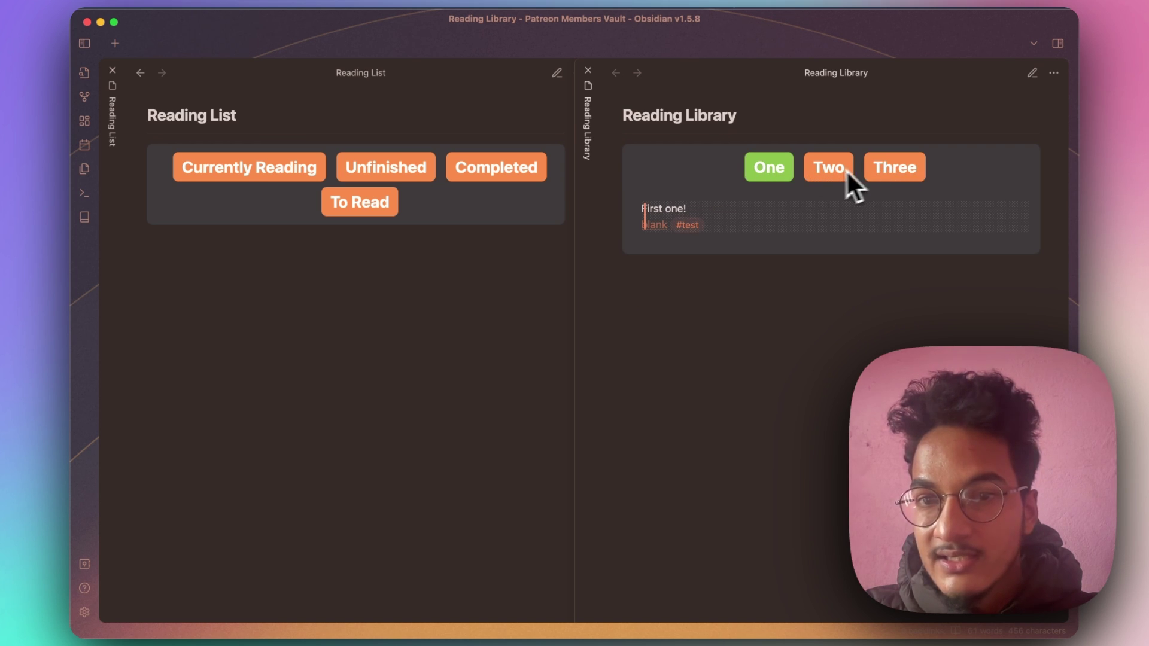
# - Duplicate the Three tab's label and text at the end of the tabbed callout, separated by a quoted blank line, and preview it
pyautogui.press('super+e')
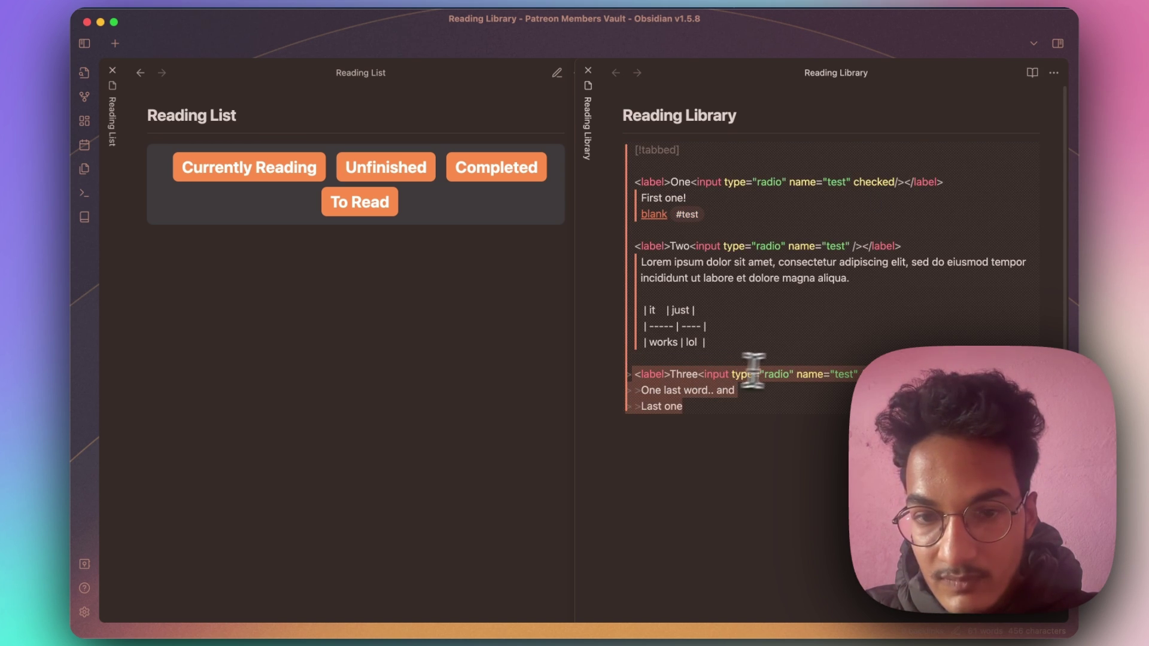
pyautogui.moveTo(726, 428); pyautogui.dragTo(605, 395)
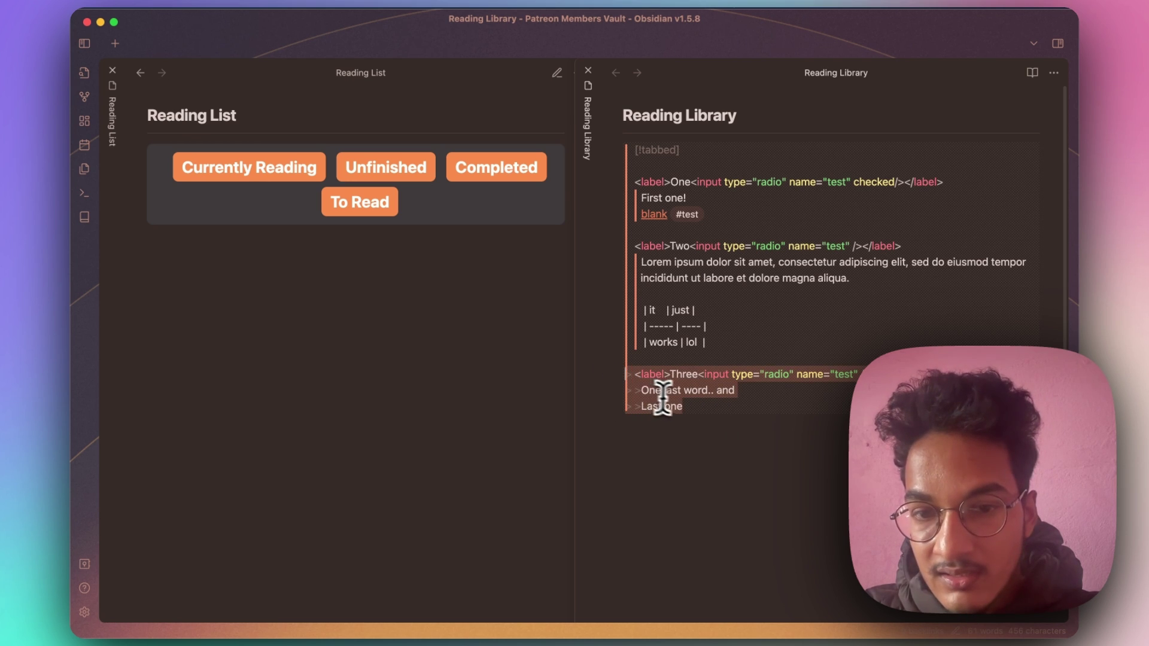
pyautogui.click(685, 407)
pyautogui.press('Return')
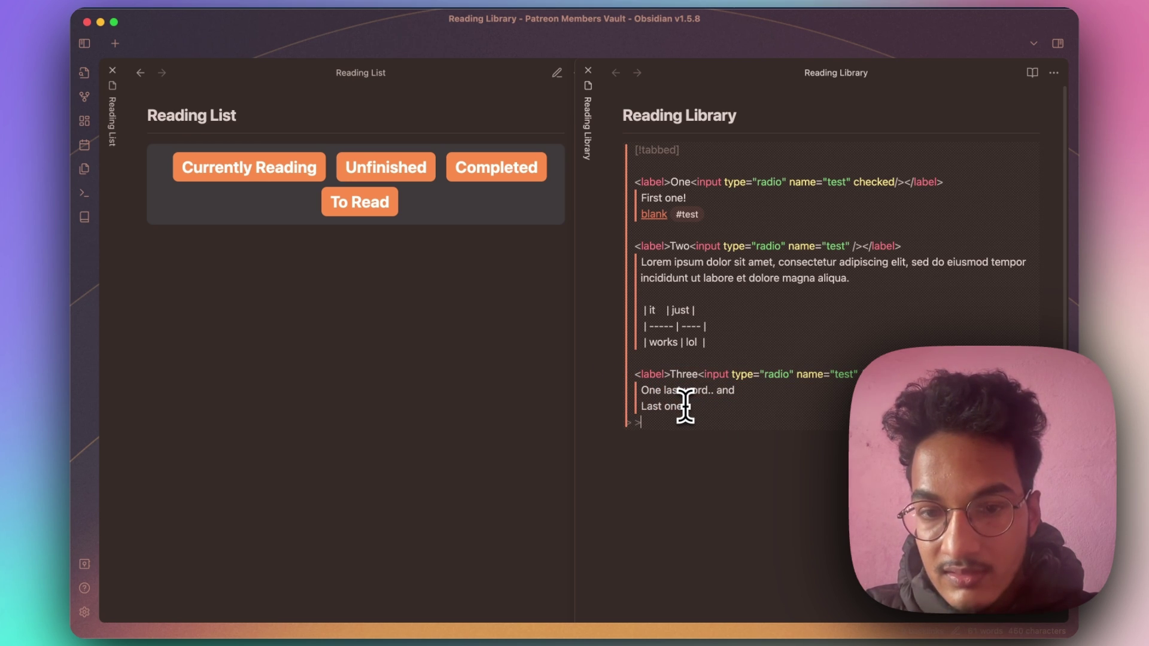
pyautogui.press('super+v')
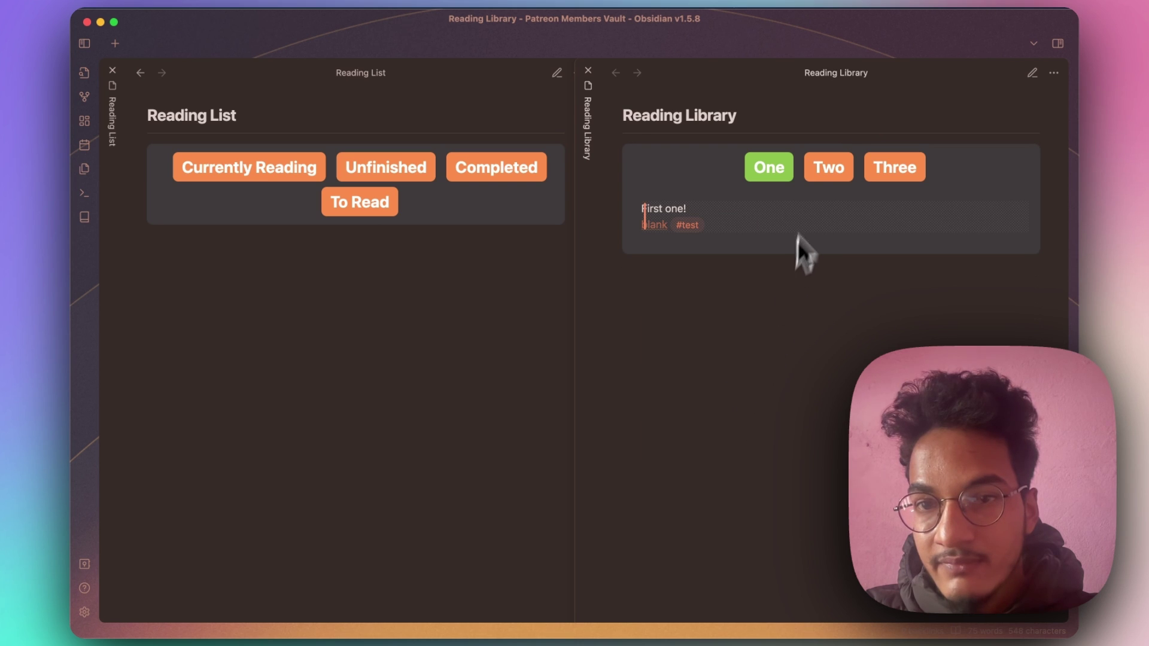
pyautogui.click(808, 233)
pyautogui.press('super+e')
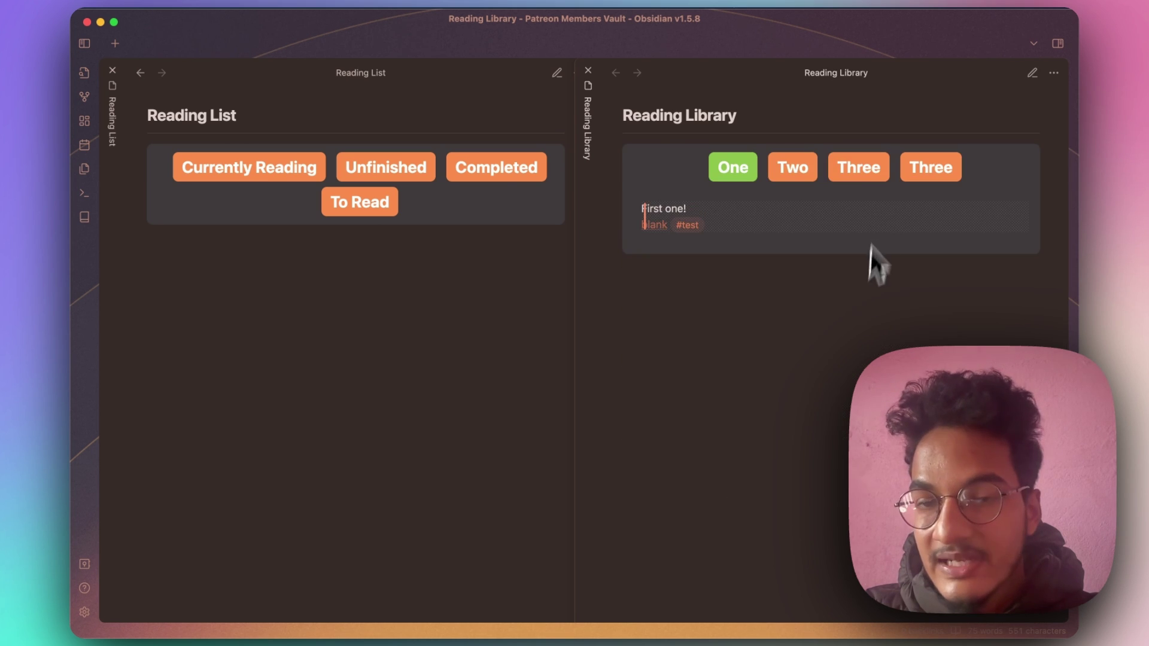
pyautogui.click(793, 173)
pyautogui.press('super+e')
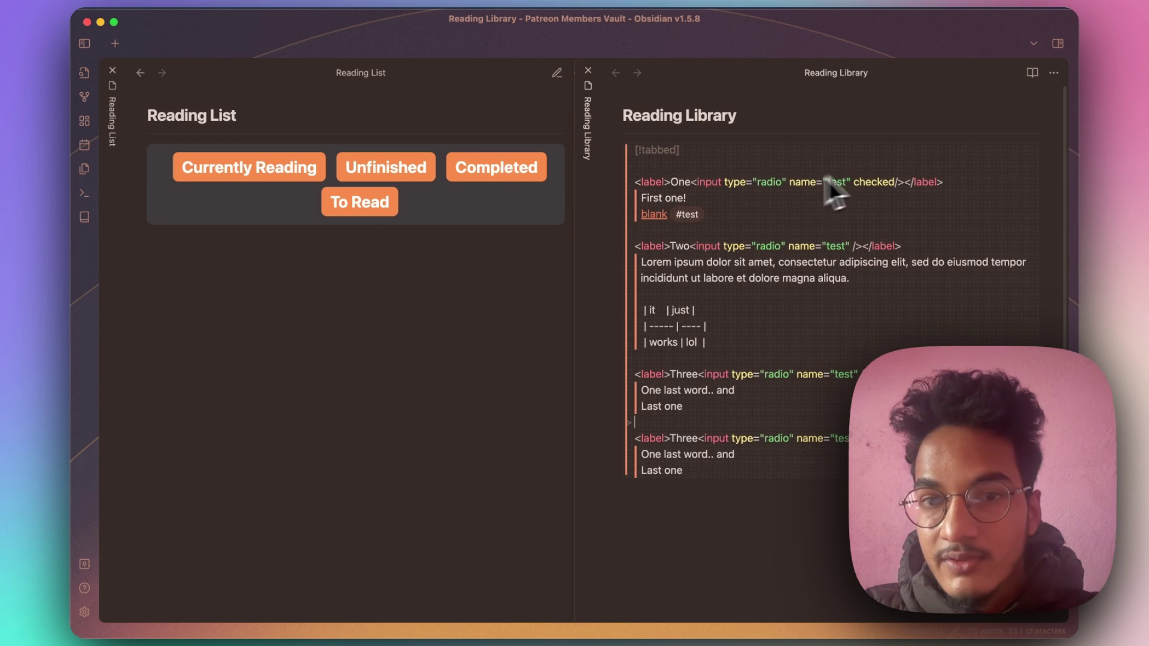
# - Rename the first tab's label in the Reading Library callout to Currently Reading
pyautogui.click(670, 182)
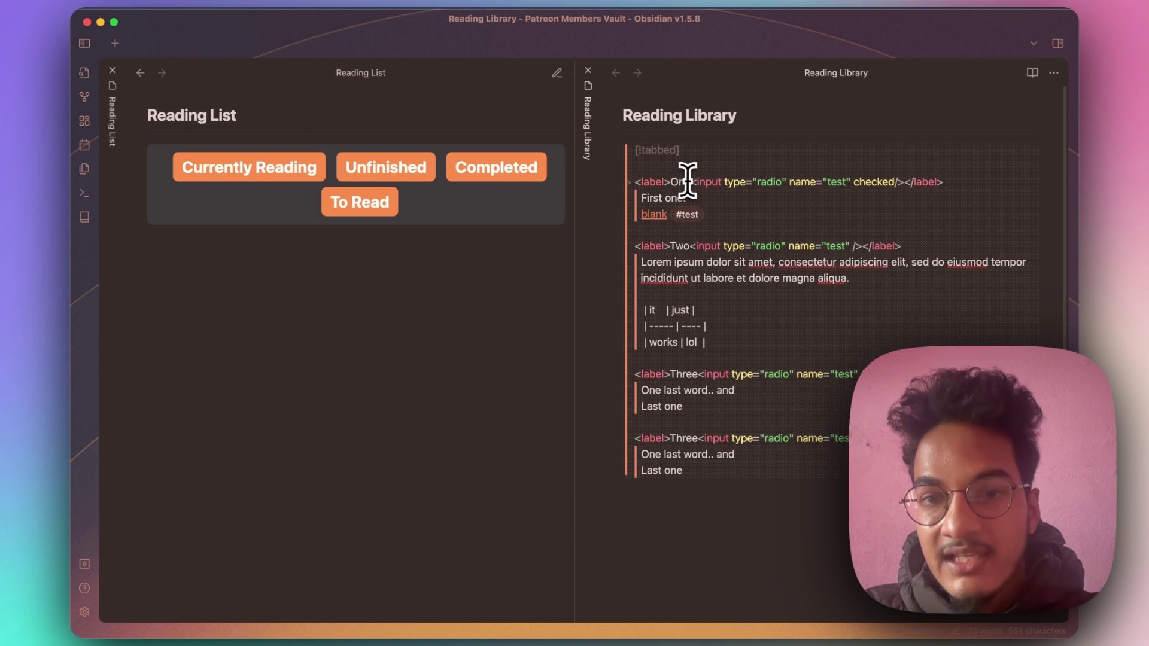
pyautogui.doubleClick(679, 182)
pyautogui.write('Read')
pyautogui.press('BackSpace')
pyautogui.press('BackSpace')
pyautogui.press('BackSpace')
pyautogui.press('BackSpace')
pyautogui.write('Currently')
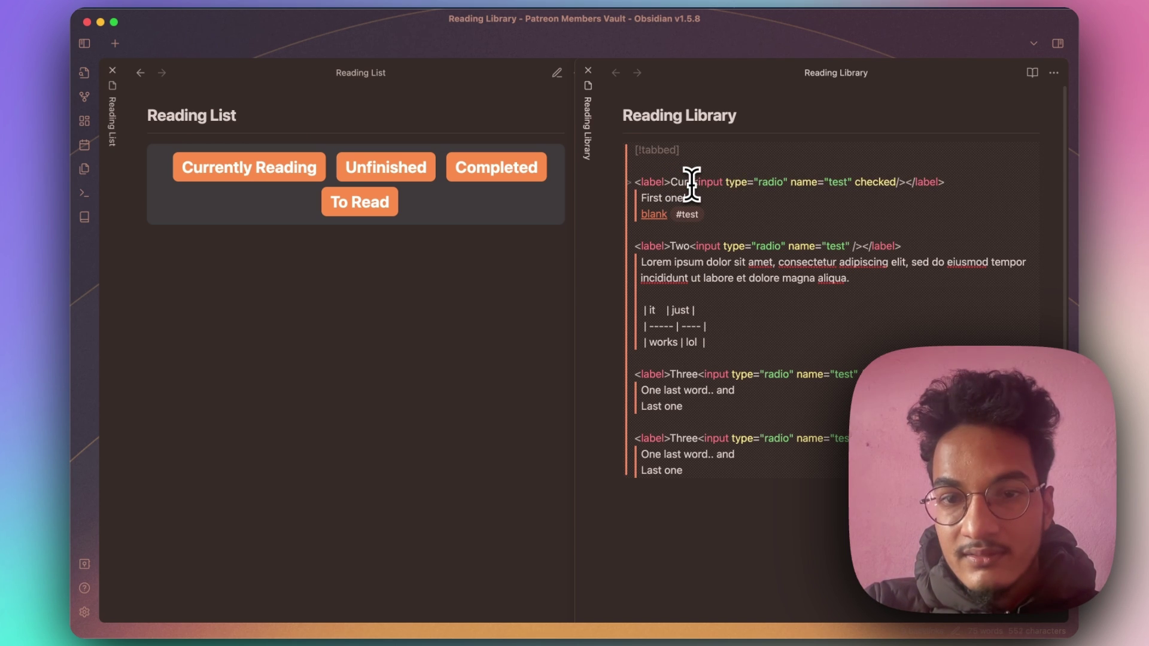
pyautogui.write(' Reading')
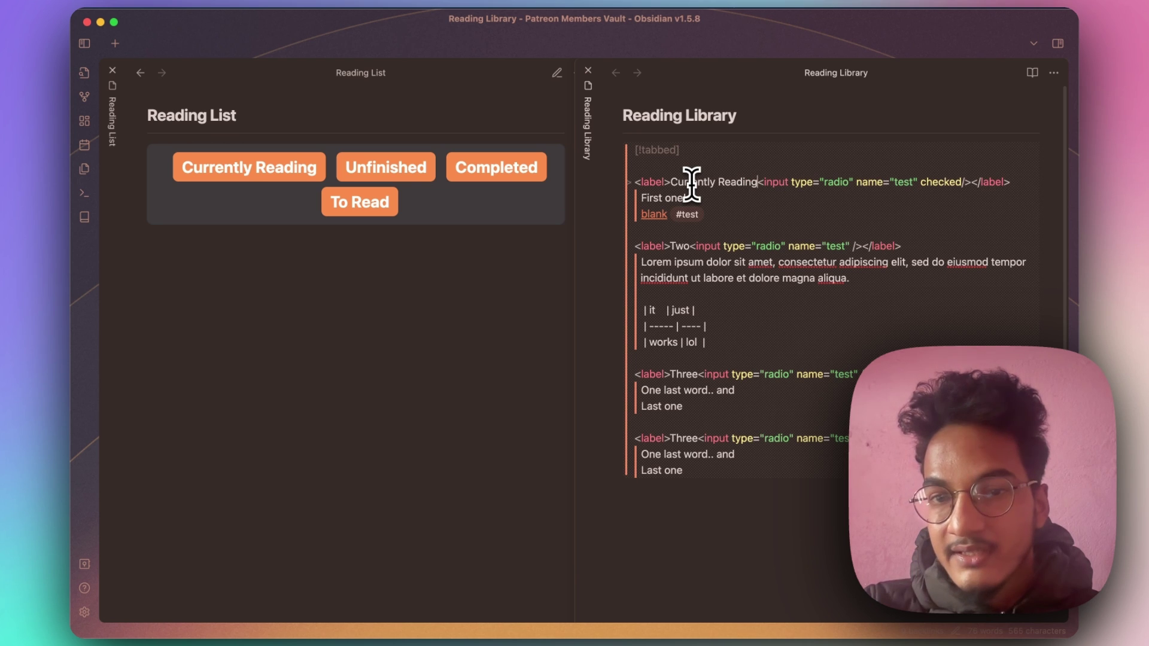
pyautogui.click(729, 213)
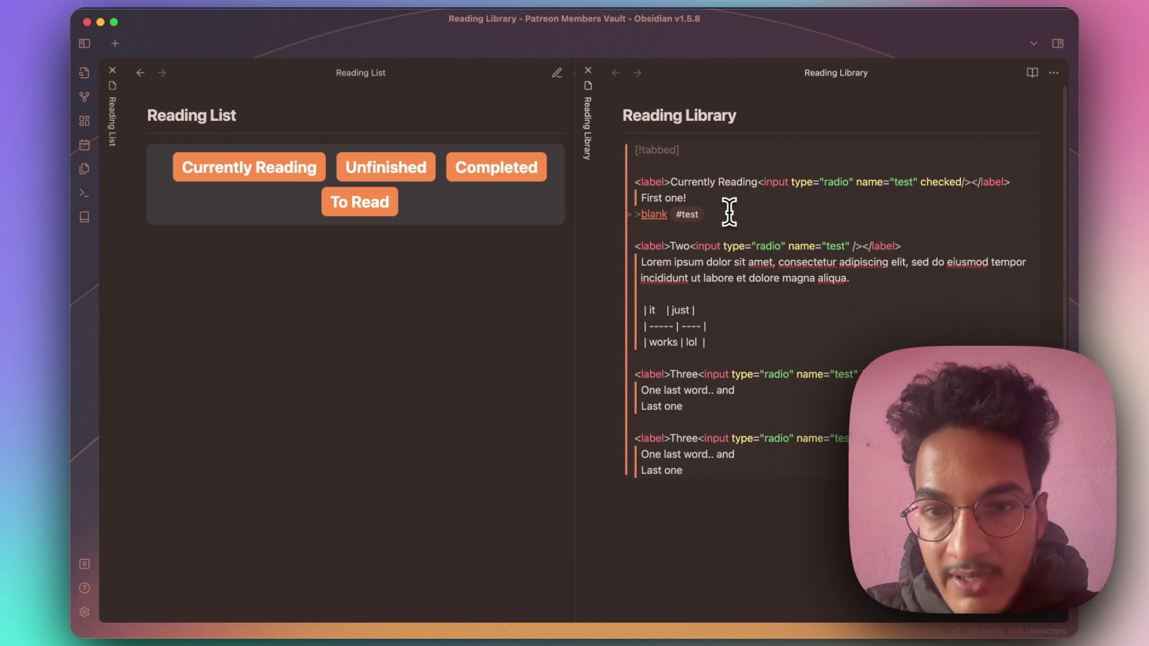
# - Delete the "First one!" and "blank #test" placeholder lines under the Currently Reading label, leaving one empty double-quoted line
pyautogui.moveTo(692, 210); pyautogui.dragTo(638, 198)
pyautogui.press('BackSpace')
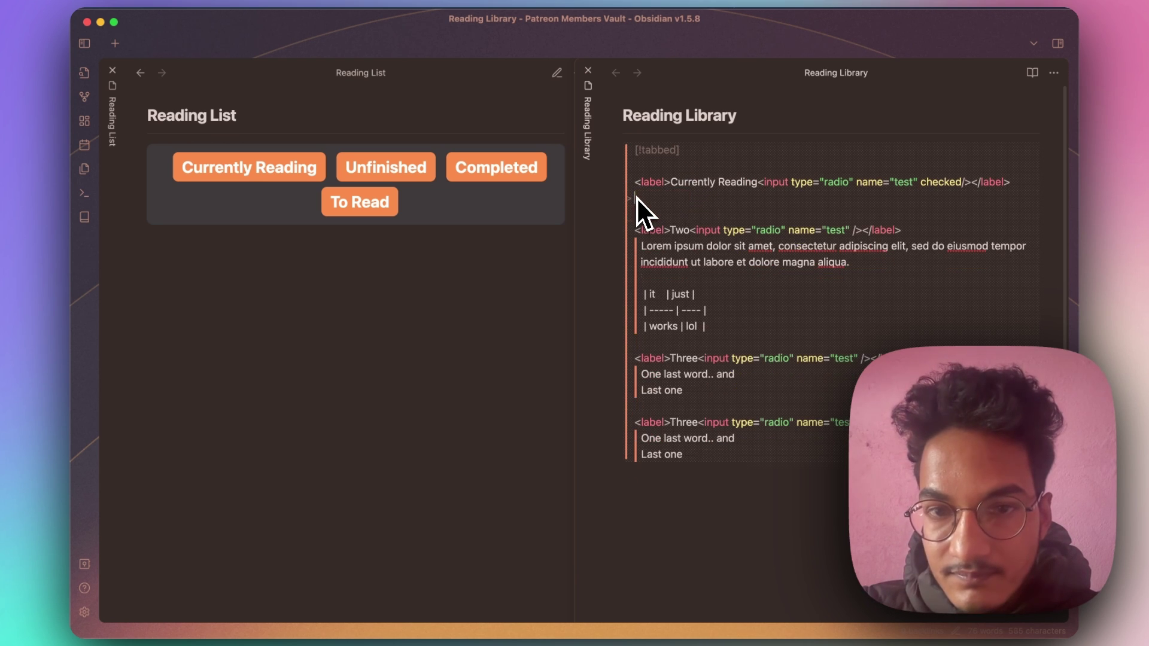
pyautogui.press('BackSpace')
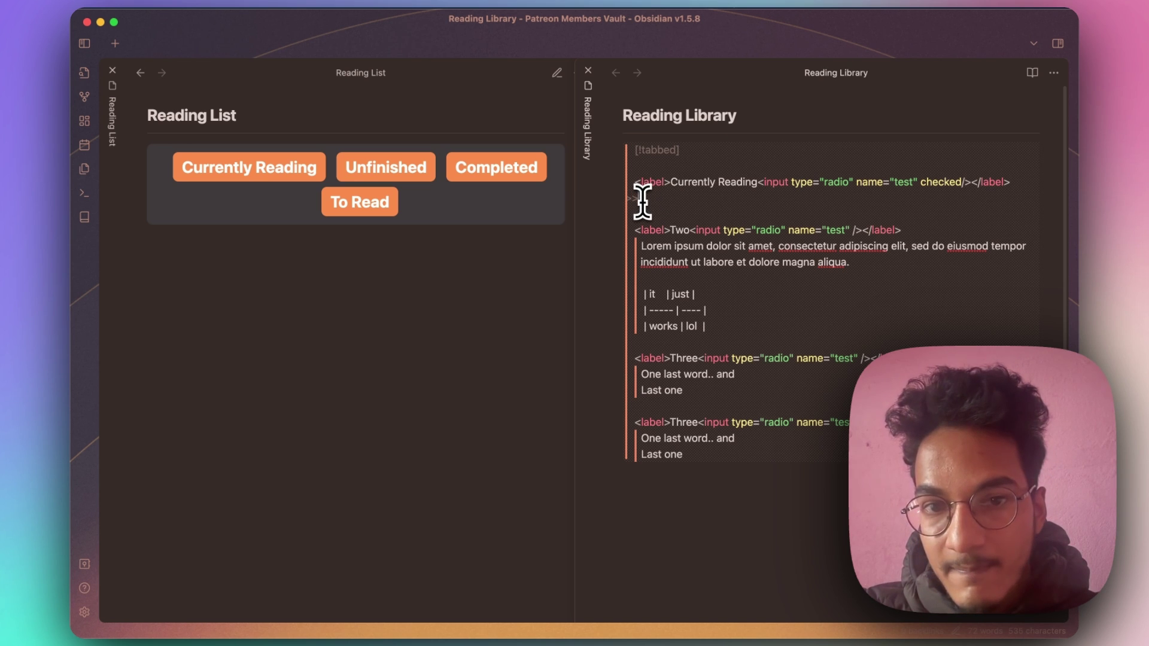
pyautogui.moveTo(644, 201); pyautogui.dragTo(611, 207)
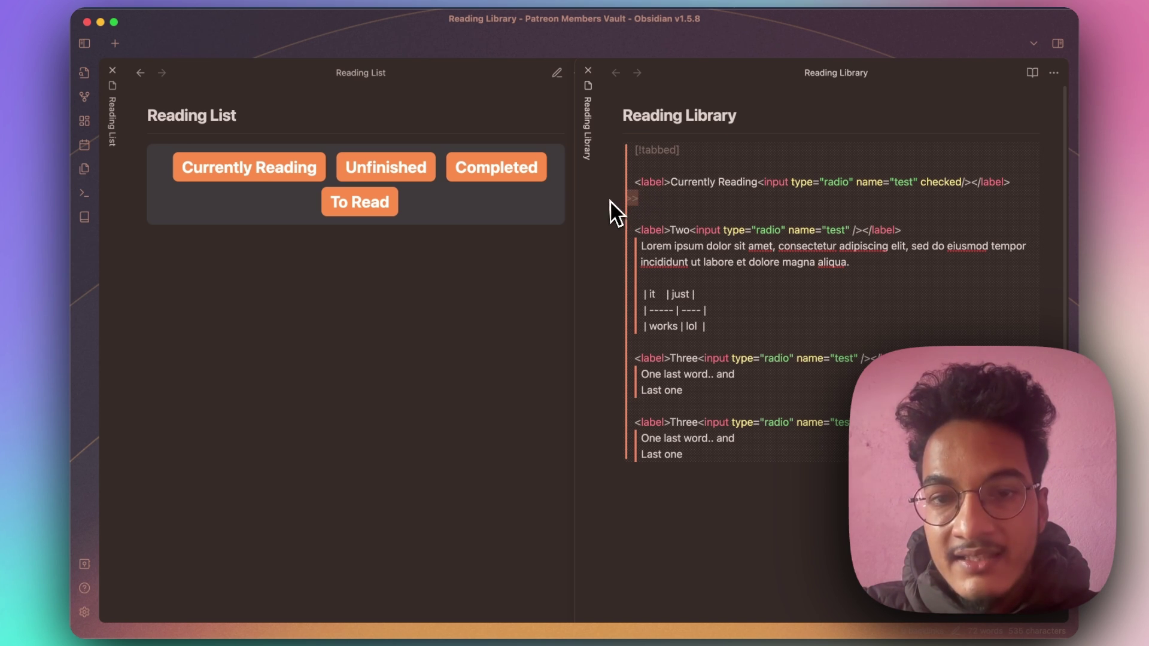
pyautogui.click(675, 202)
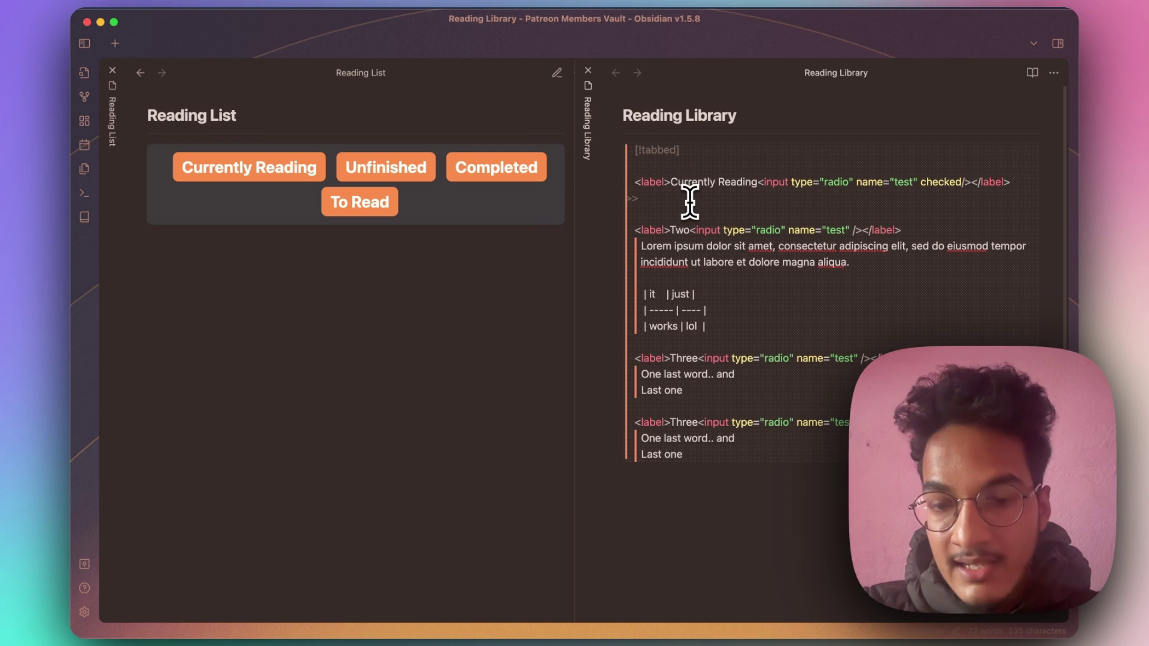
# - Write a dataview block under Currently Reading: Table ("![](" + cover_url +")") as Cover, total_page as Pages, author as Author, From #book
pyautogui.write('`')
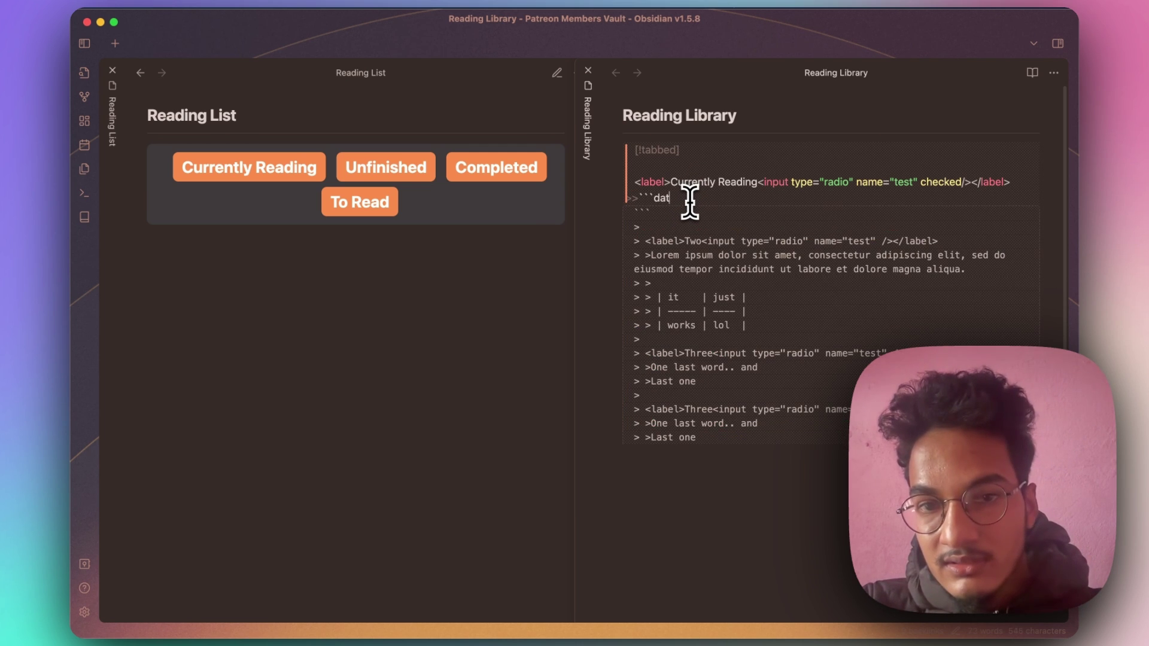
pyautogui.write('dataview')
pyautogui.press('Return')
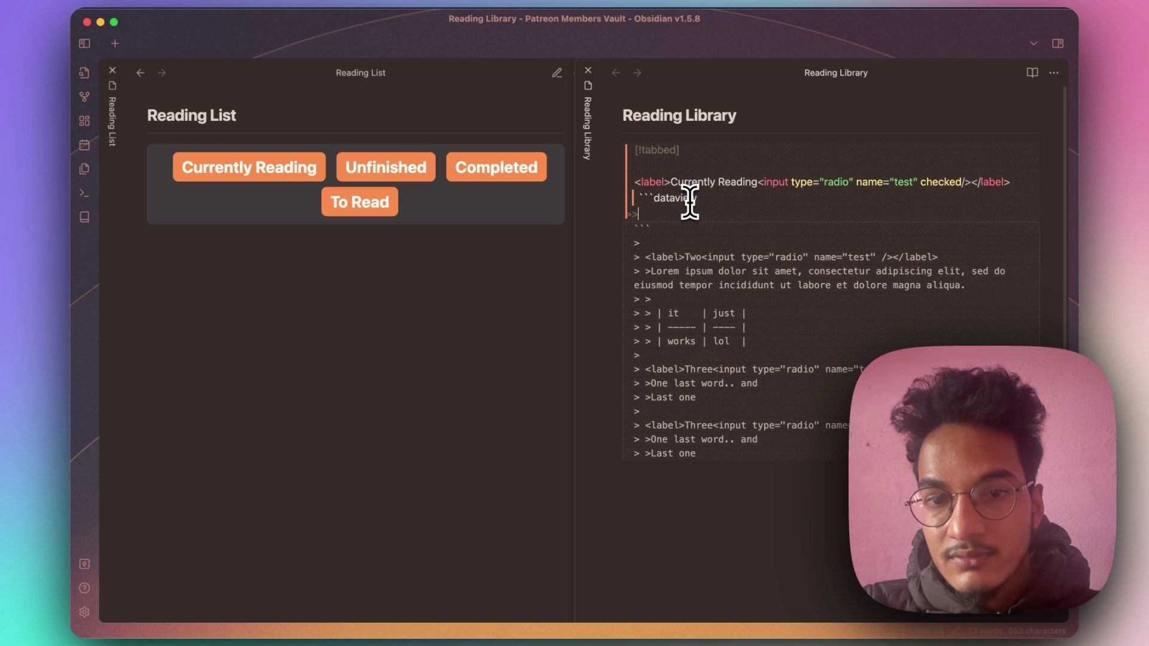
pyautogui.write('Table')
pyautogui.press('Return')
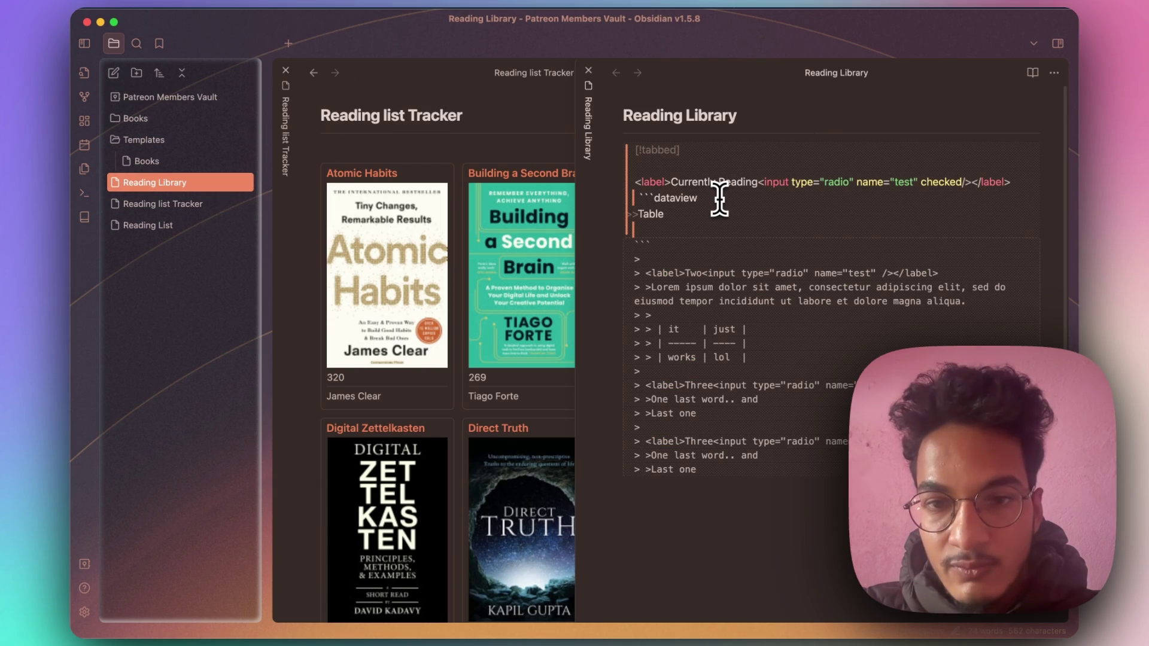
pyautogui.press('super+v')
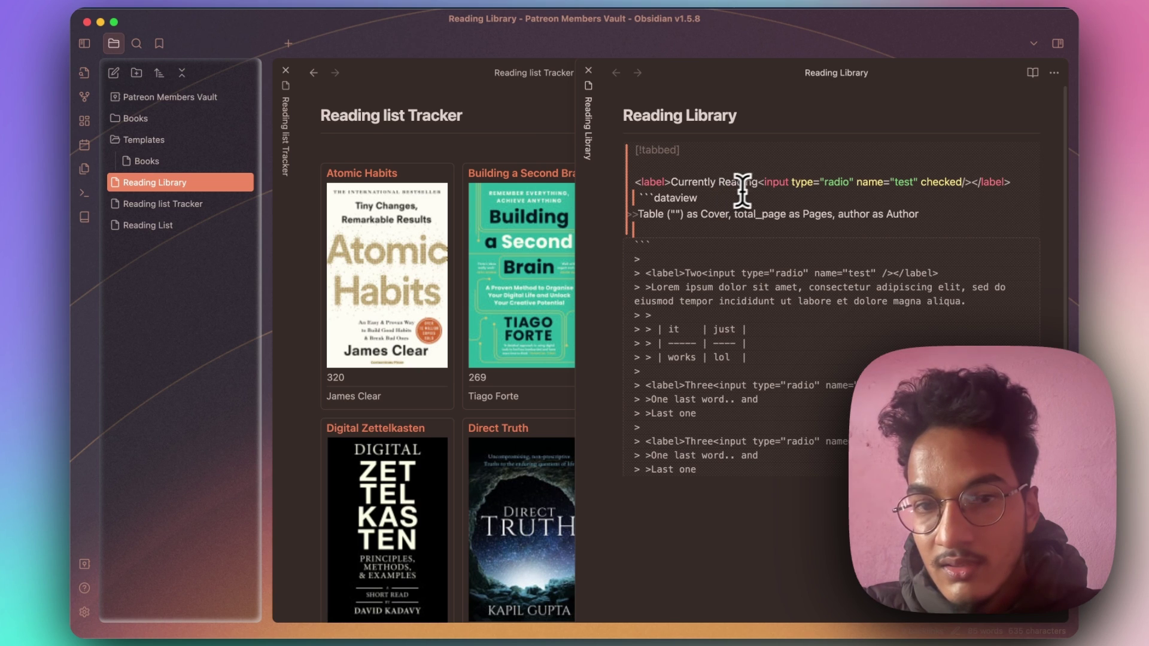
pyautogui.press('Return')
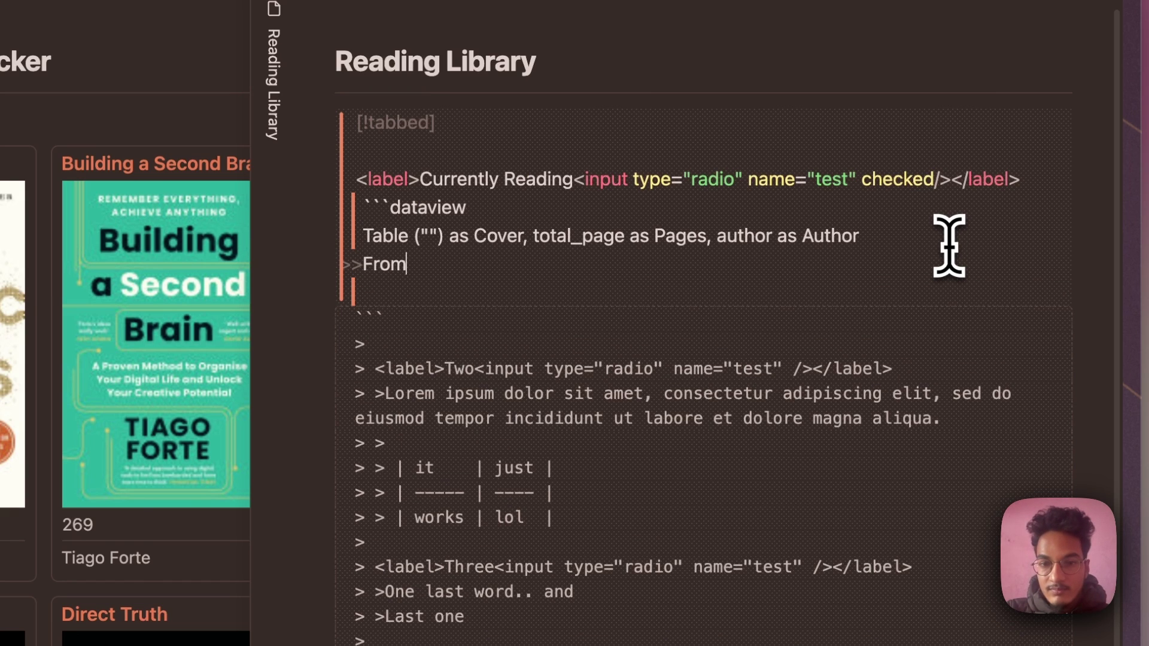
pyautogui.write('From #book')
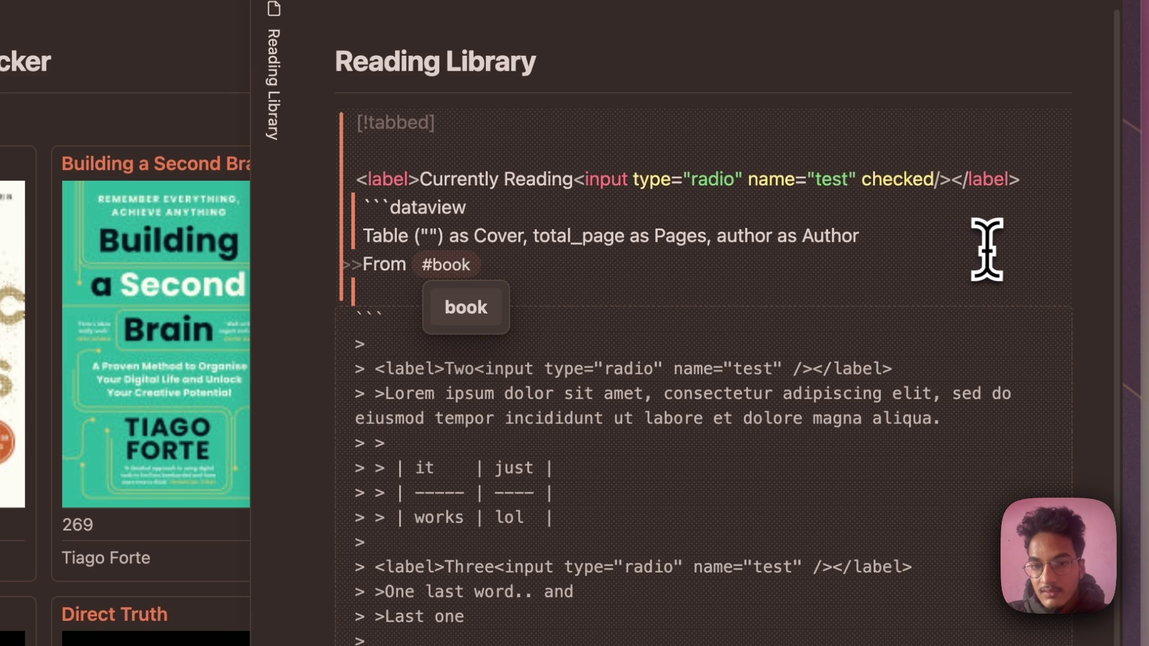
# - Filter the Currently Reading query with the line where contains(status,"Reading")
pyautogui.press('Return')
pyautogui.press('Return')
pyautogui.write('wer')
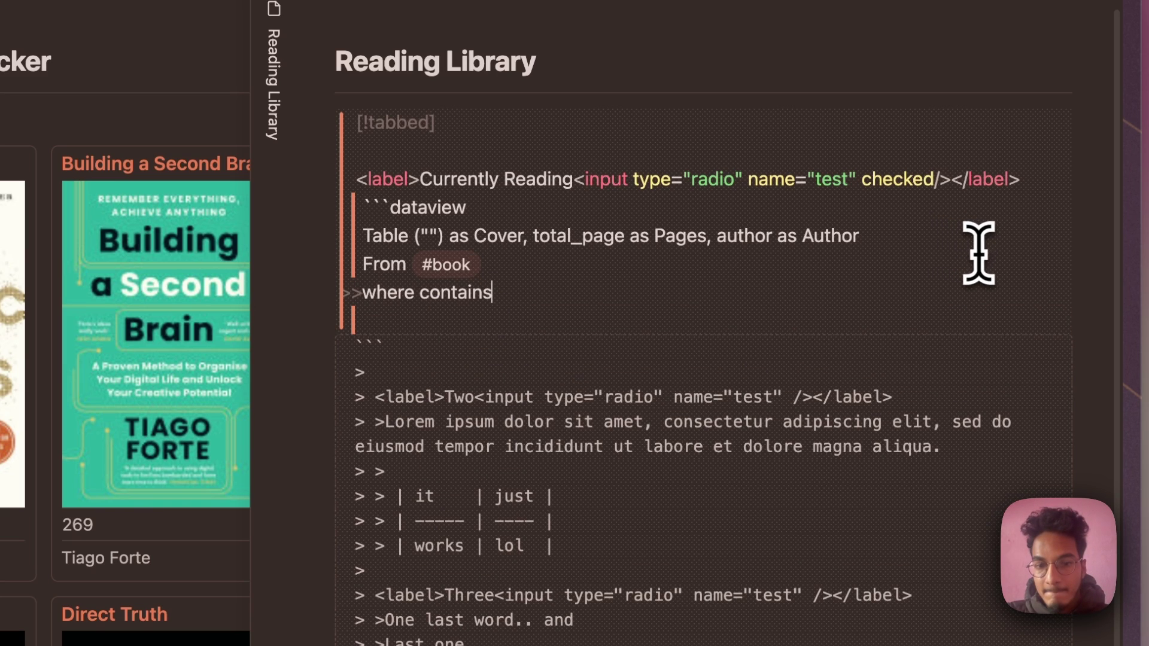
pyautogui.write('(status,"Reading')
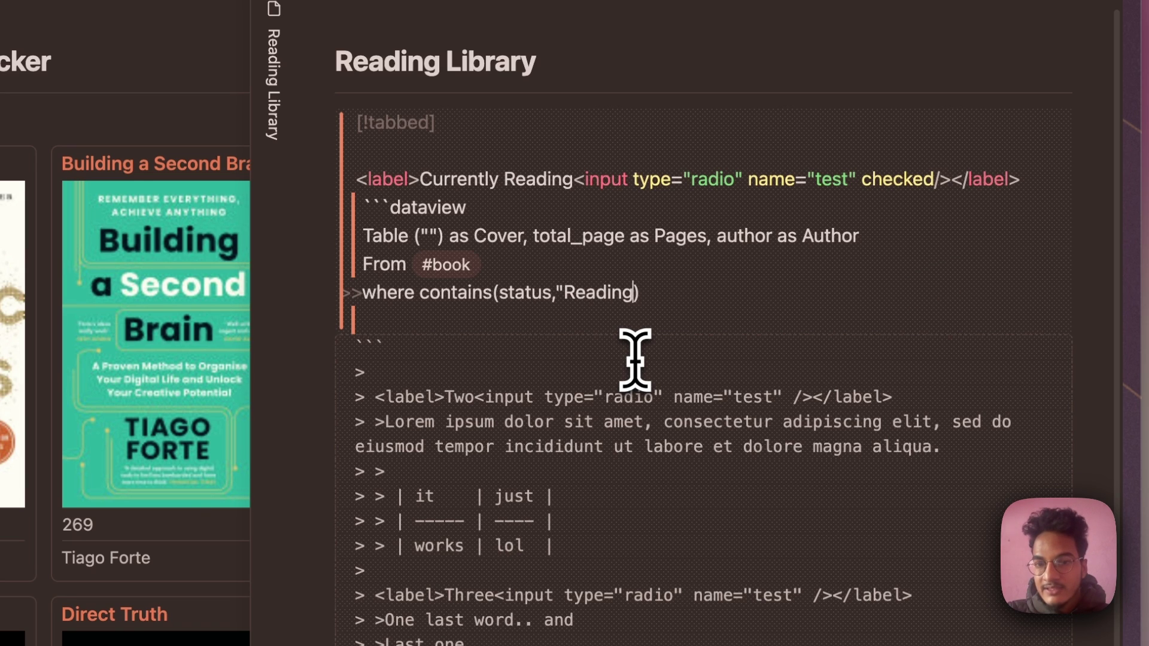
pyautogui.write('"')
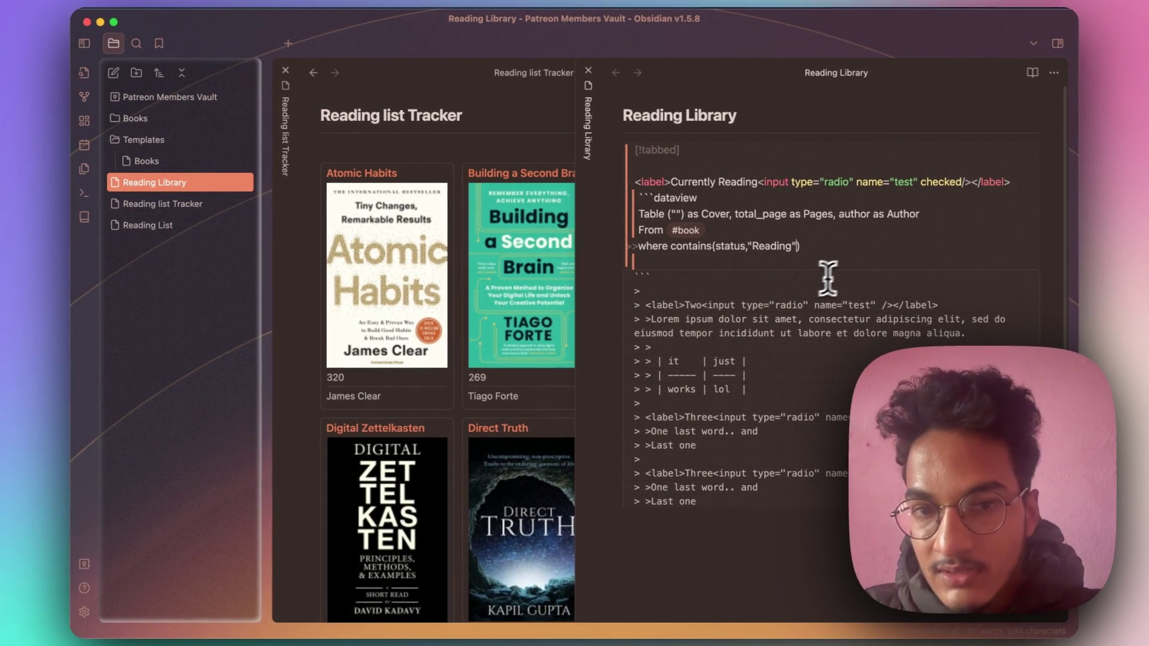
# - Preview the Reading Library note and delete the stray closing backticks that swallow the remaining tabs
pyautogui.press('super+e')
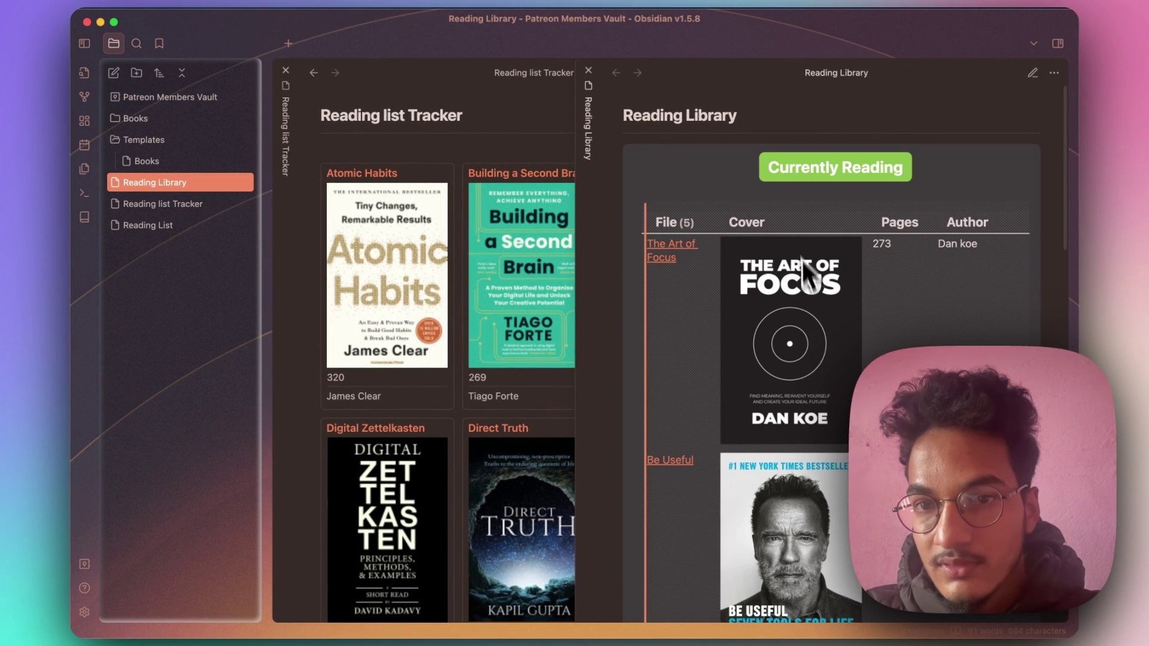
pyautogui.scroll(-1, 782, 461)
pyautogui.scroll(1, 782, 459)
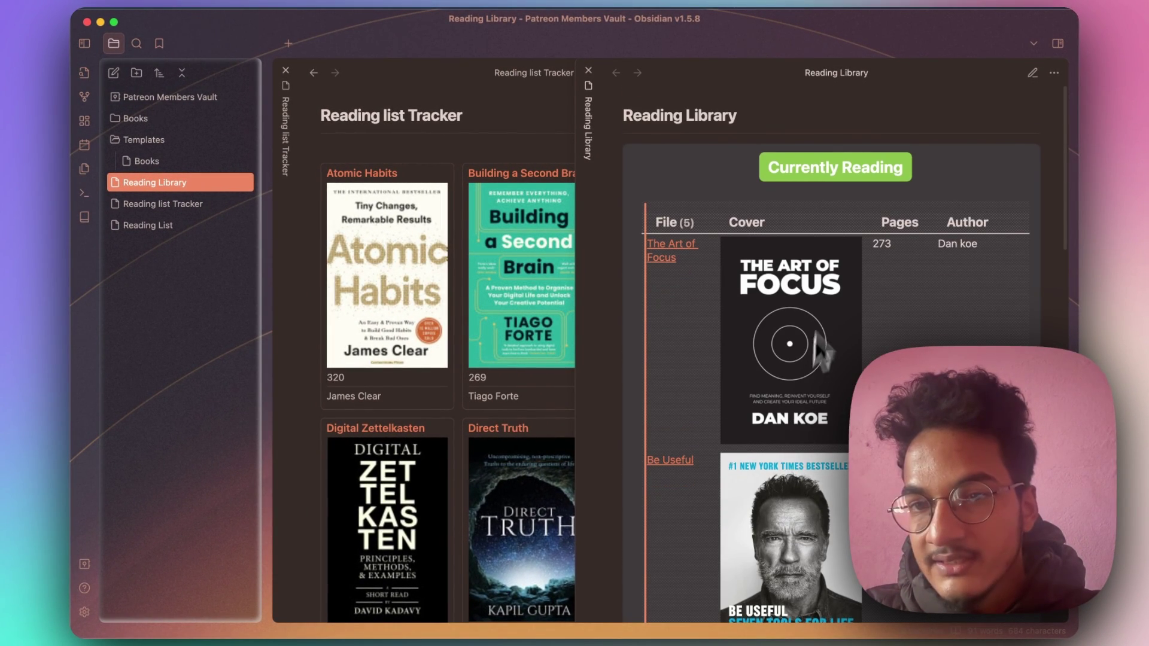
pyautogui.press('super+e')
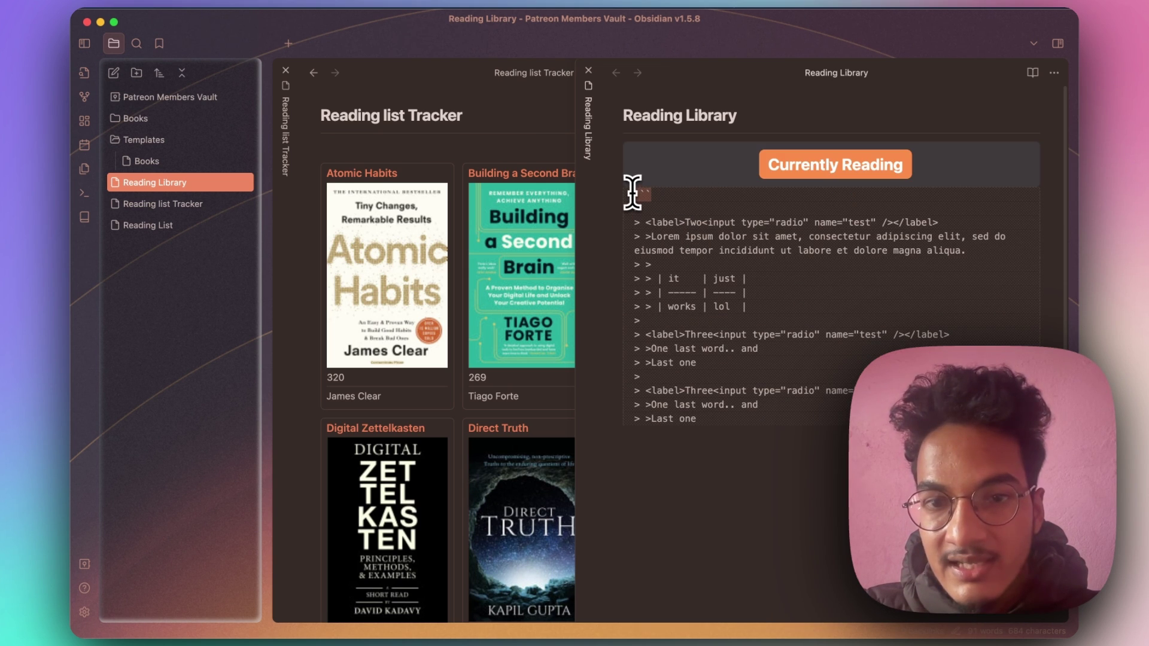
pyautogui.press('BackSpace')
pyautogui.press('BackSpace')
pyautogui.press('BackSpace')
pyautogui.press('BackSpace')
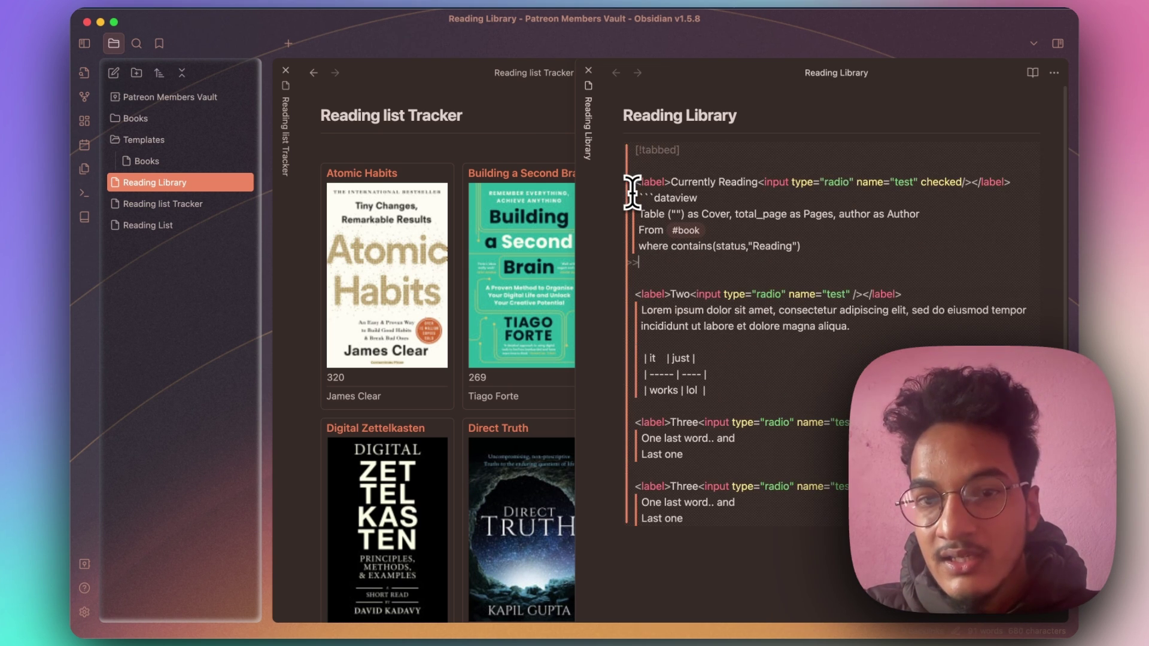
# - Show the note in reading view and try the tabs Two, both Three tabs and Currently Reading
pyautogui.press('super+e')
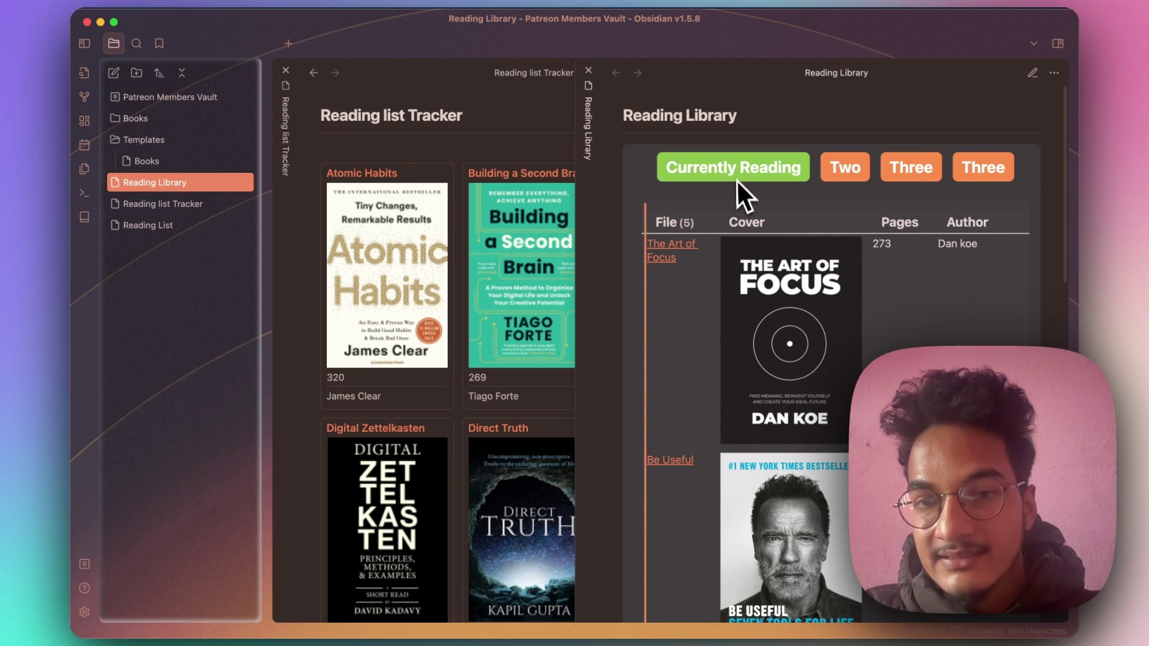
pyautogui.click(832, 175)
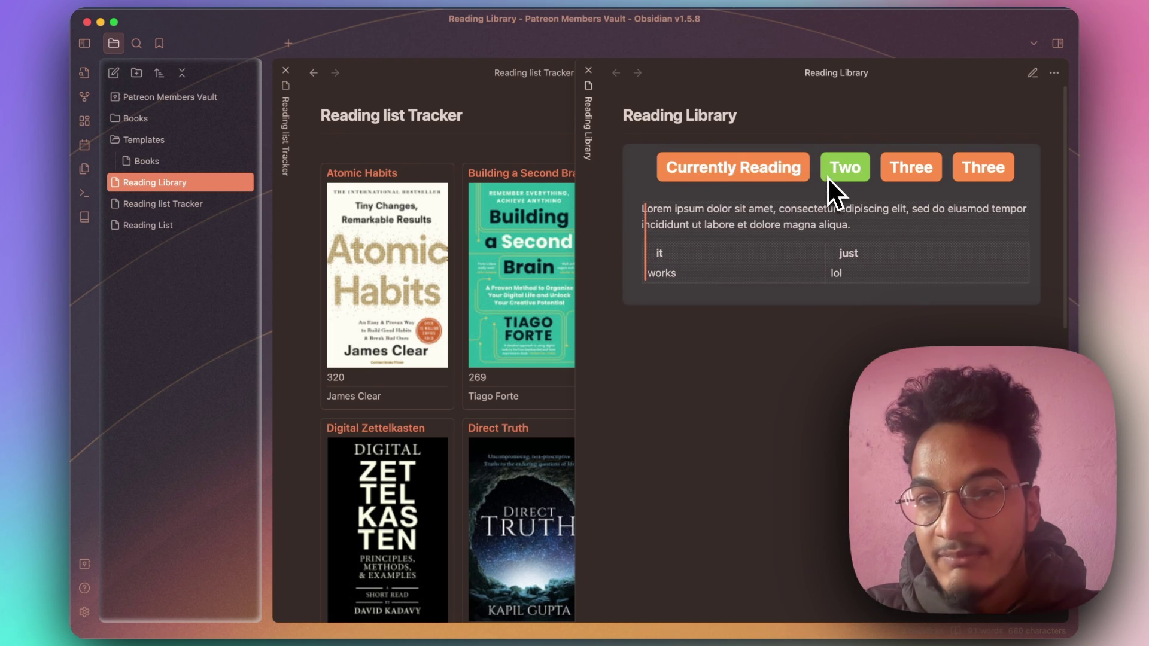
pyautogui.click(910, 170)
pyautogui.click(989, 172)
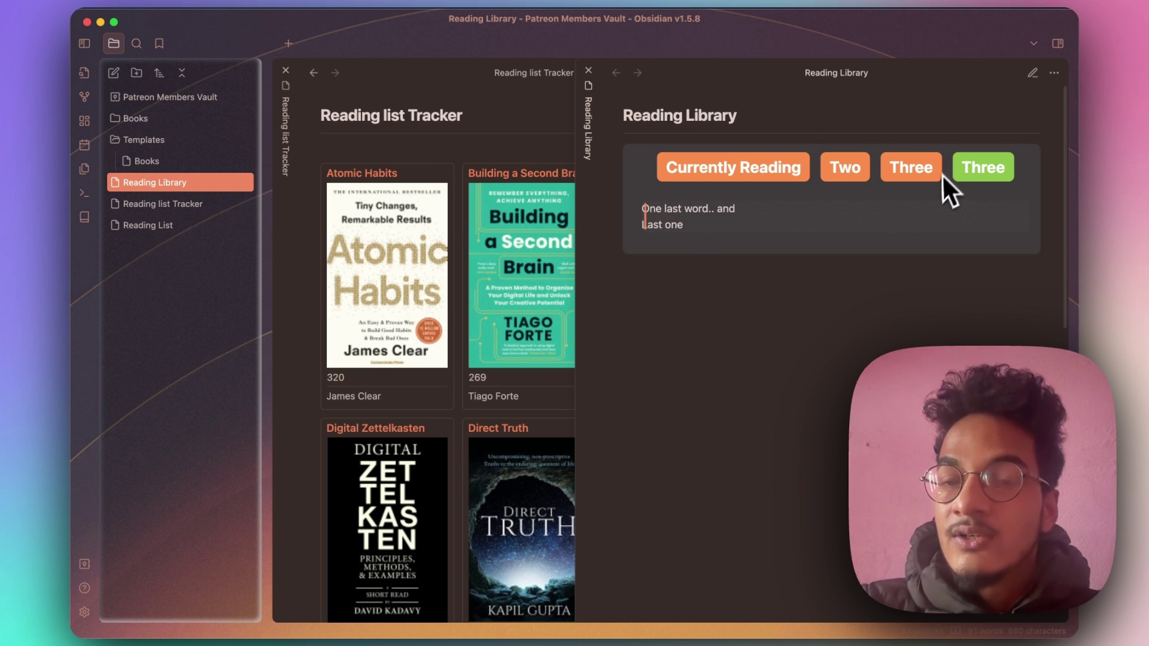
pyautogui.click(731, 174)
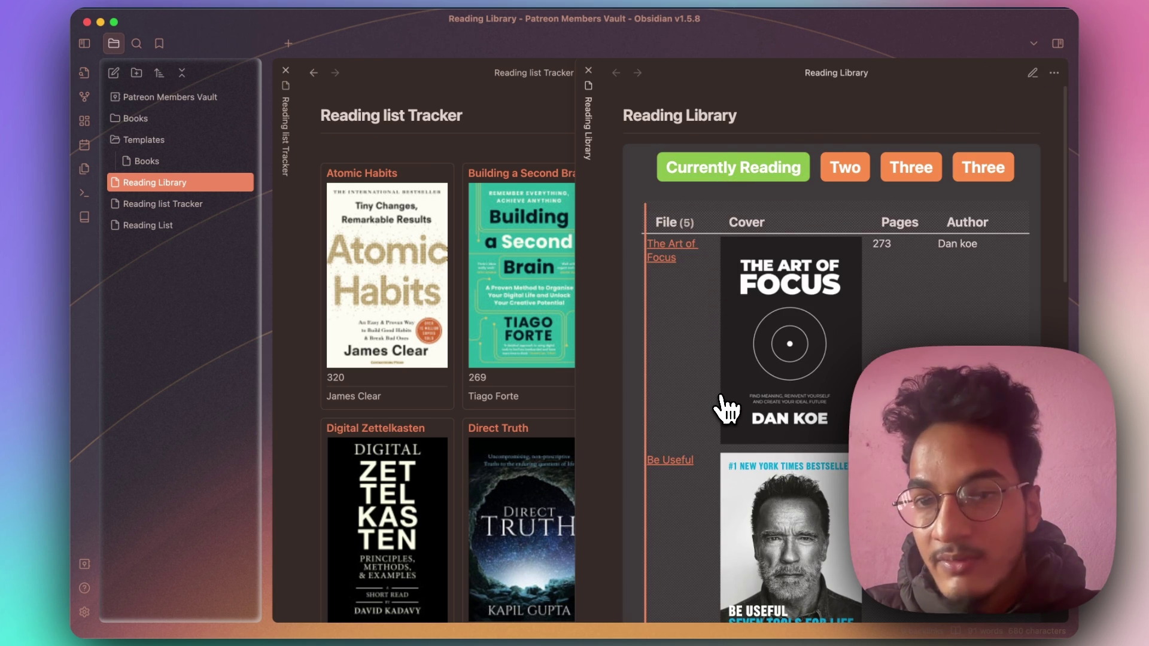
# - Add a cssclasses property with the value cards to the Reading Library note
pyautogui.click(1058, 44)
pyautogui.click(909, 82)
pyautogui.write('ca')
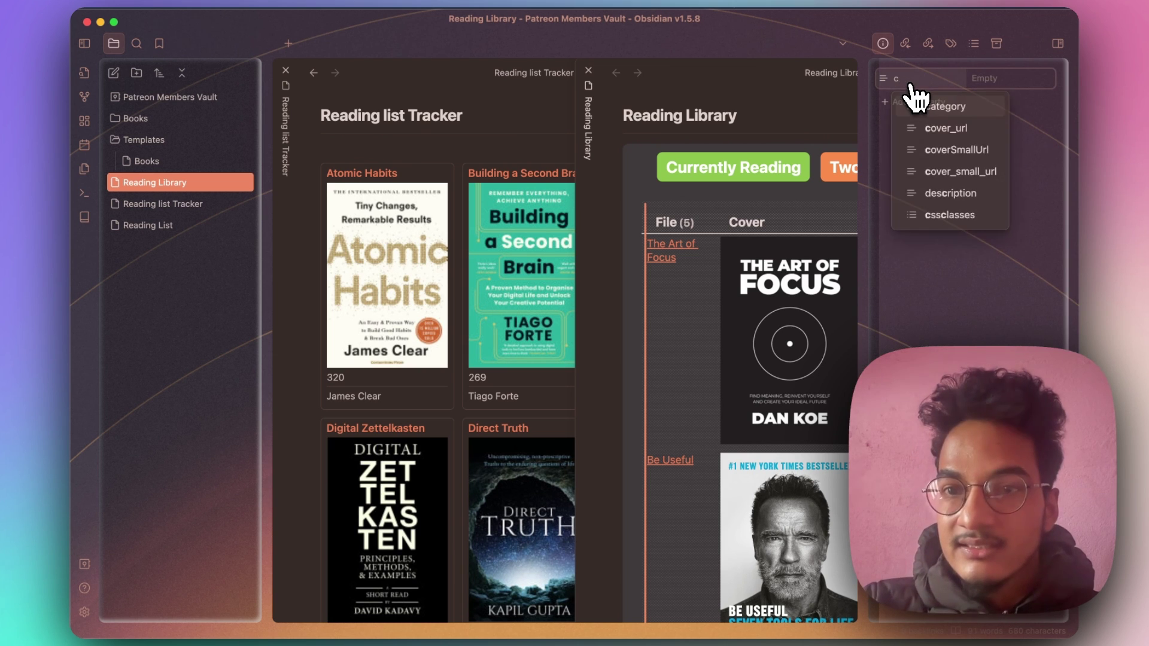
pyautogui.press('Return')
pyautogui.write('cards')
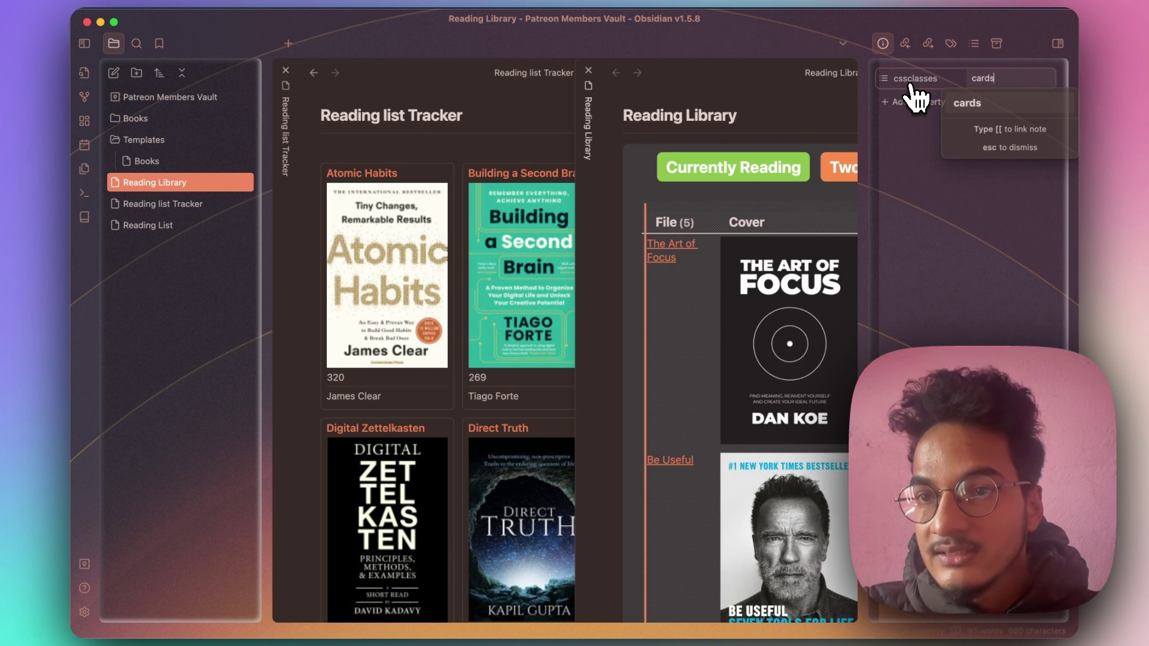
pyautogui.press('Return')
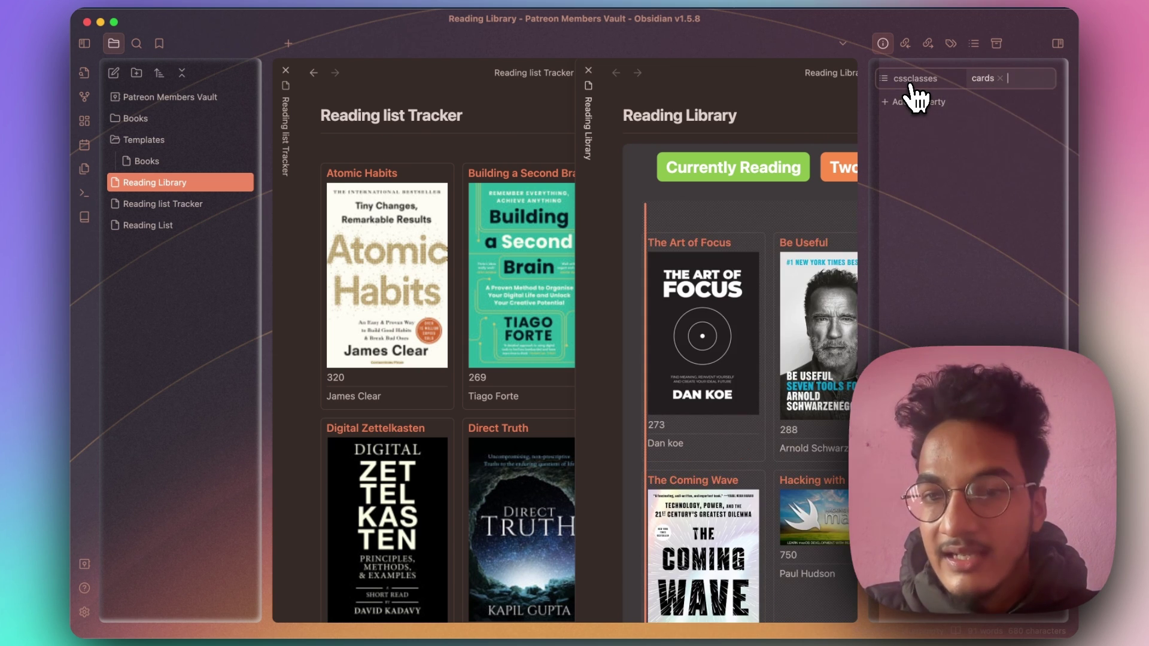
# - Close the Reading list Tracker pane, hide the file sidebar and show tab Two of the Reading Library callout
pyautogui.click(285, 70)
pyautogui.click(84, 43)
pyautogui.click(605, 167)
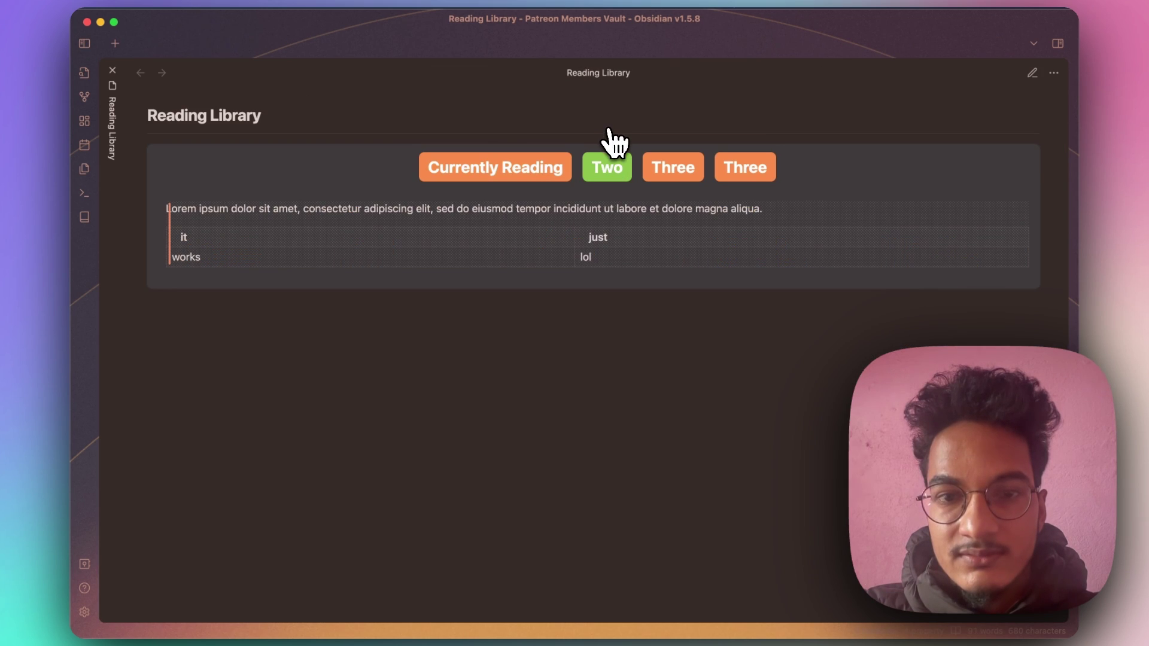
# - Rename tab Two to Unfinished and replace its content with a copy of the Currently Reading query filtered by status "Unfinished"
pyautogui.press('super+e')
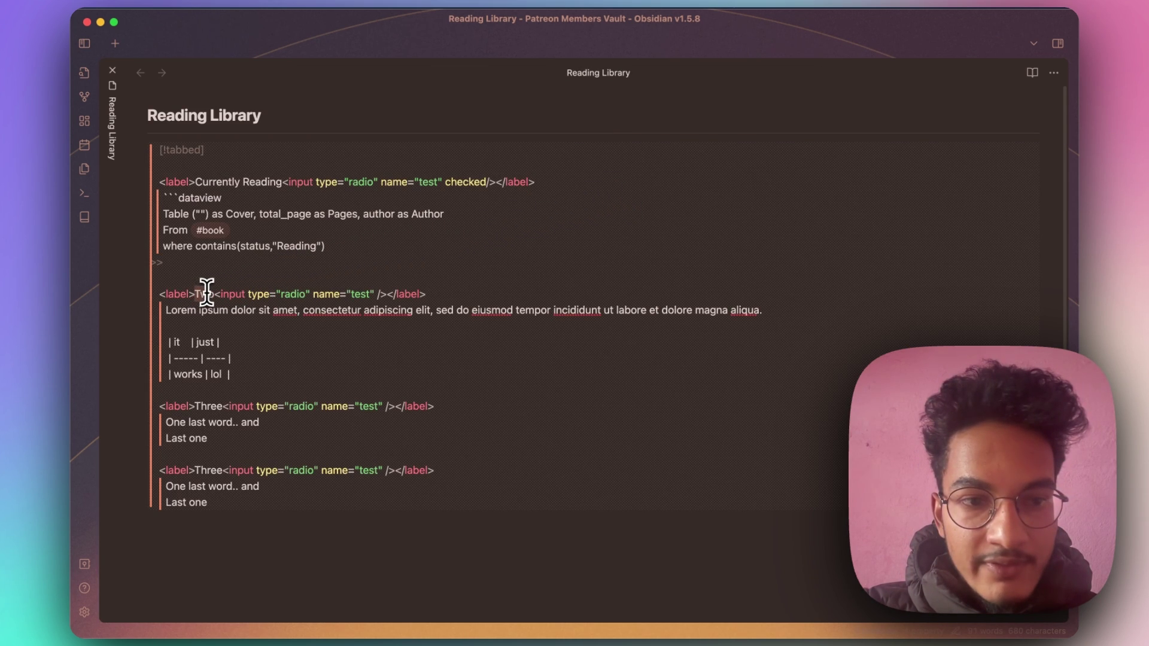
pyautogui.write('Unfinished')
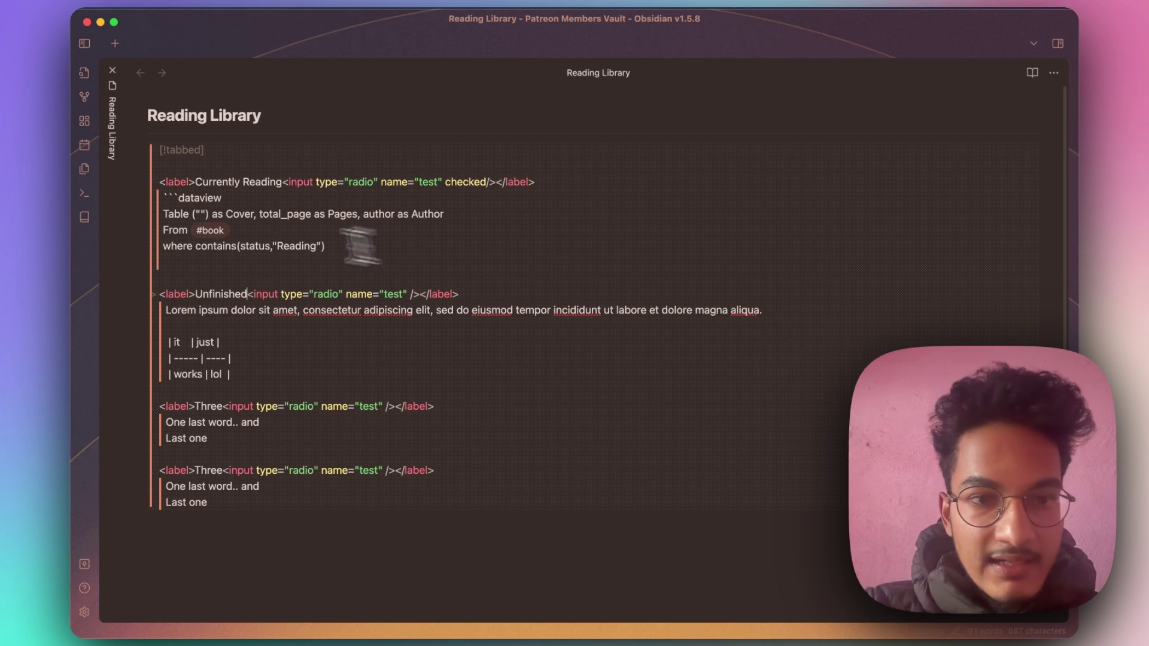
pyautogui.moveTo(328, 245); pyautogui.dragTo(128, 202)
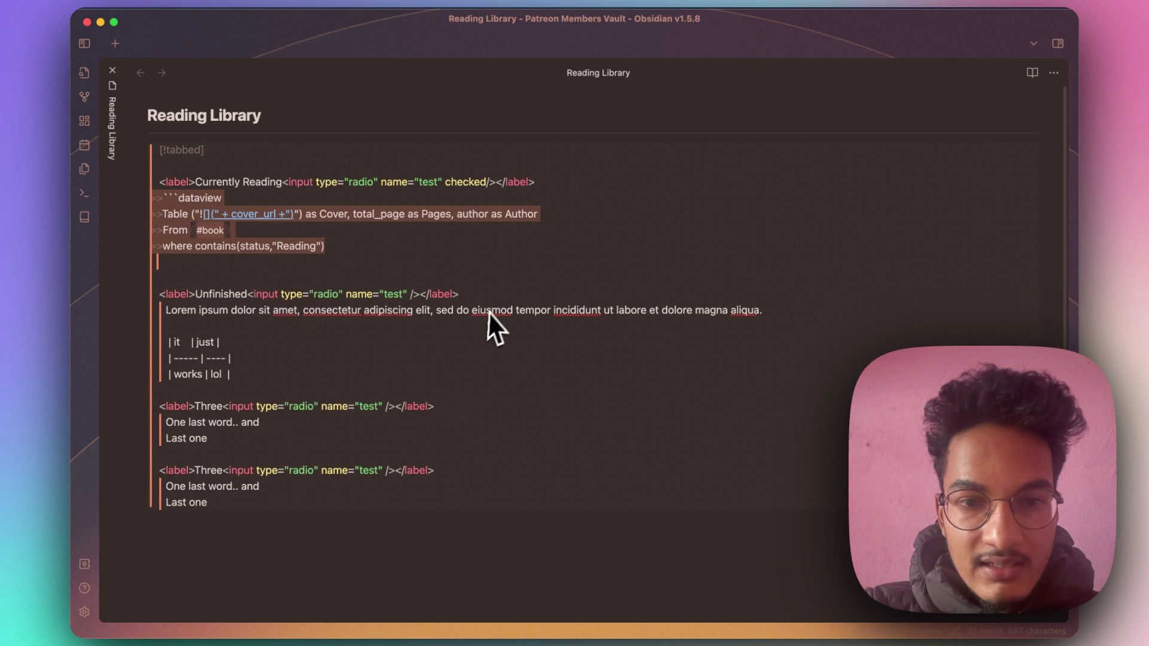
pyautogui.moveTo(231, 374); pyautogui.dragTo(129, 317)
pyautogui.write('```dataview Table ("![](" + cover_url +")") as Cover, total_page as Pages, author as Author From #book where contains(status,"Reading")')
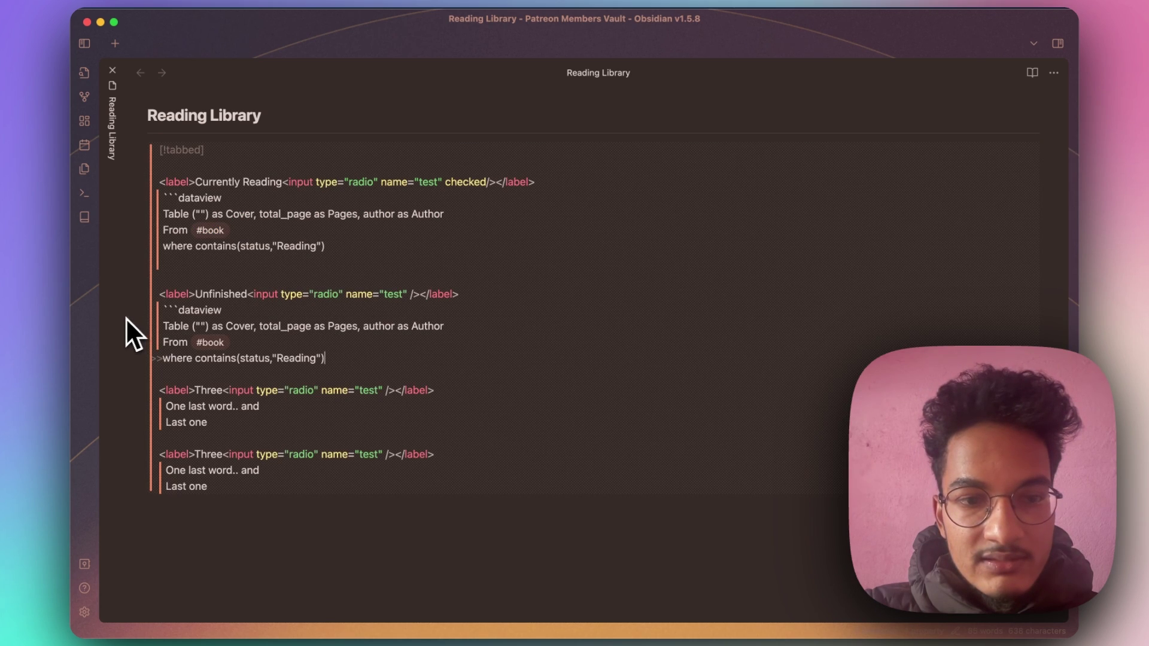
pyautogui.moveTo(278, 358); pyautogui.dragTo(312, 357)
pyautogui.write('Unfinished')
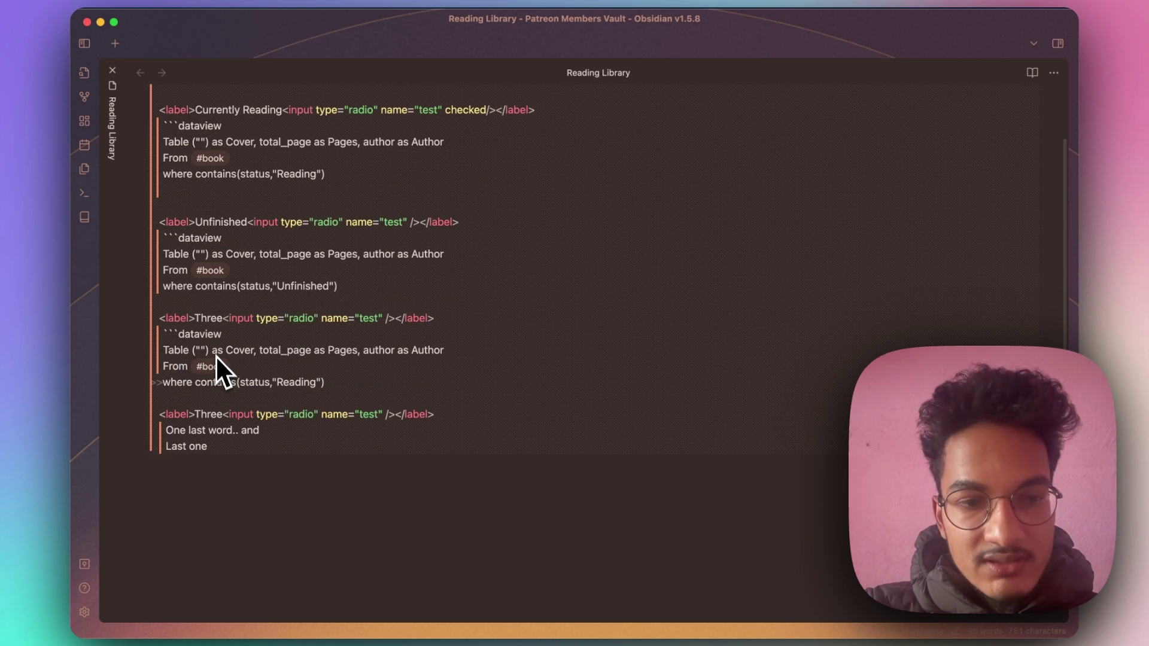
# - Replace the placeholder text under both Three labels with copies of the dataview query filtered by status "Reading"
pyautogui.doubleClick(304, 383)
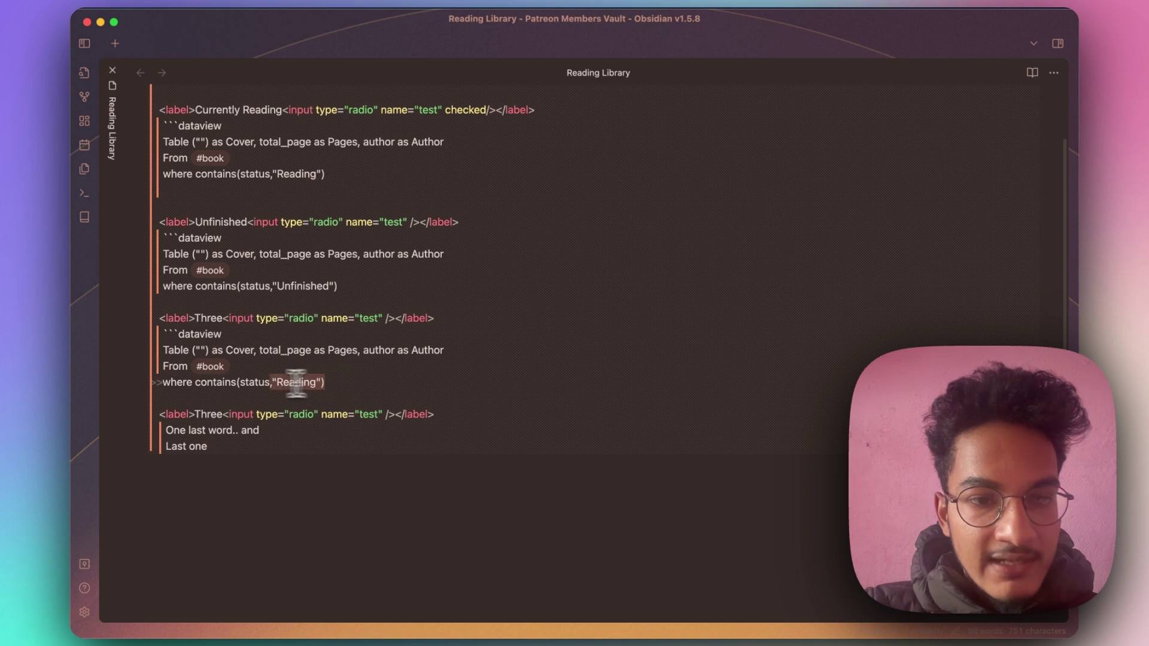
pyautogui.press('super+z')
pyautogui.press('super+z')
pyautogui.click(231, 447)
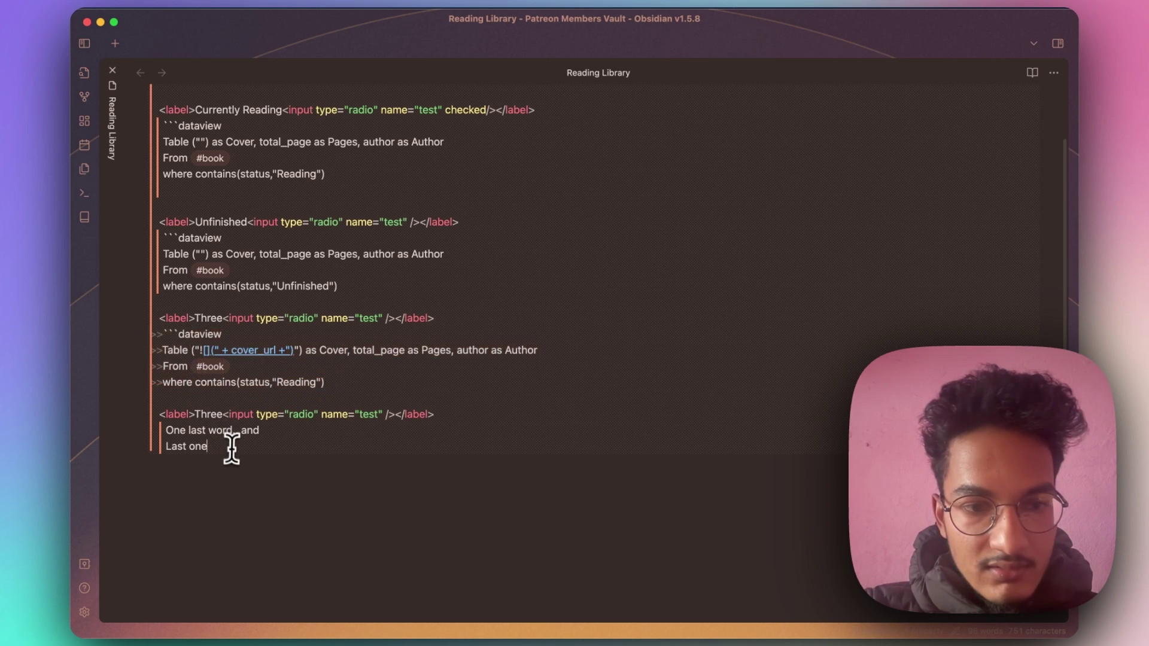
# - Preview the card layout, check the Unfinished tab and both Three tabs, and return to editing the note
pyautogui.press('super+e')
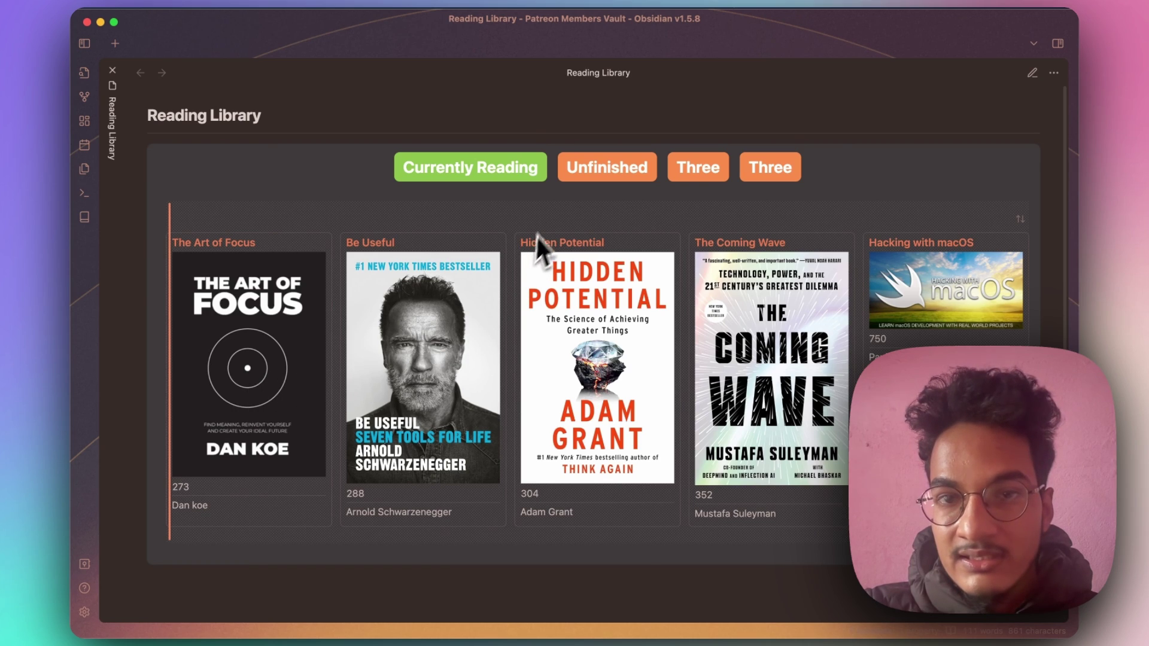
pyautogui.click(633, 174)
pyautogui.click(687, 178)
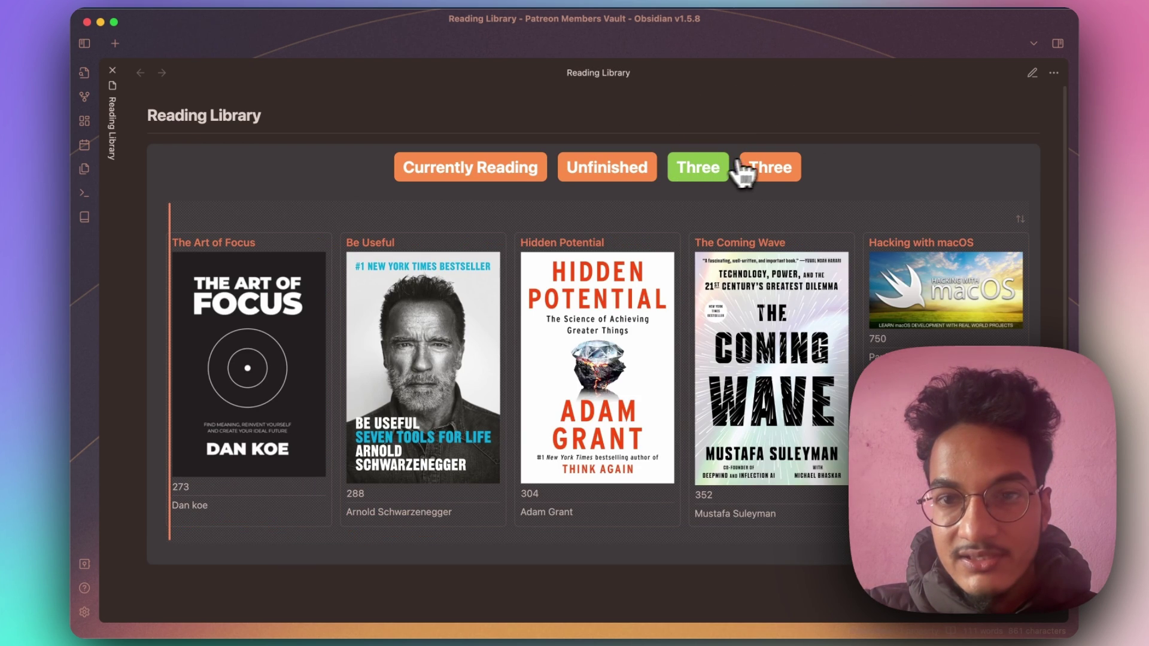
pyautogui.click(764, 170)
pyautogui.click(715, 175)
pyautogui.click(748, 177)
pyautogui.press('super+e')
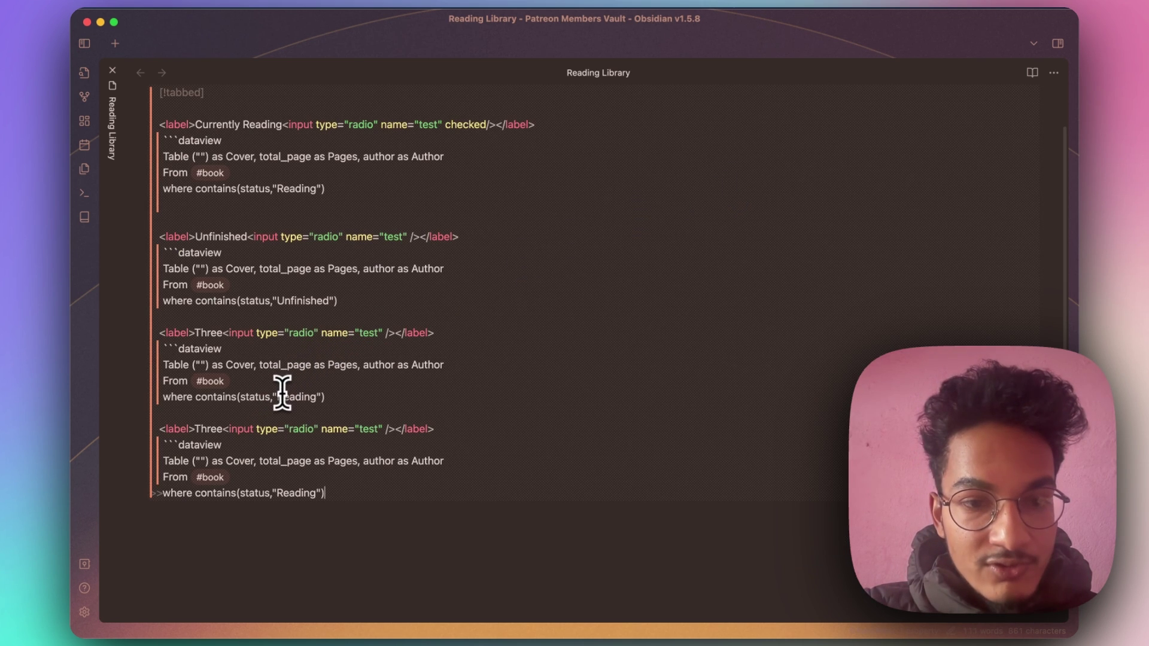
# - Change the first Three tab's query filter to status "To Read" and rename its label To Read
pyautogui.moveTo(278, 397); pyautogui.dragTo(314, 398)
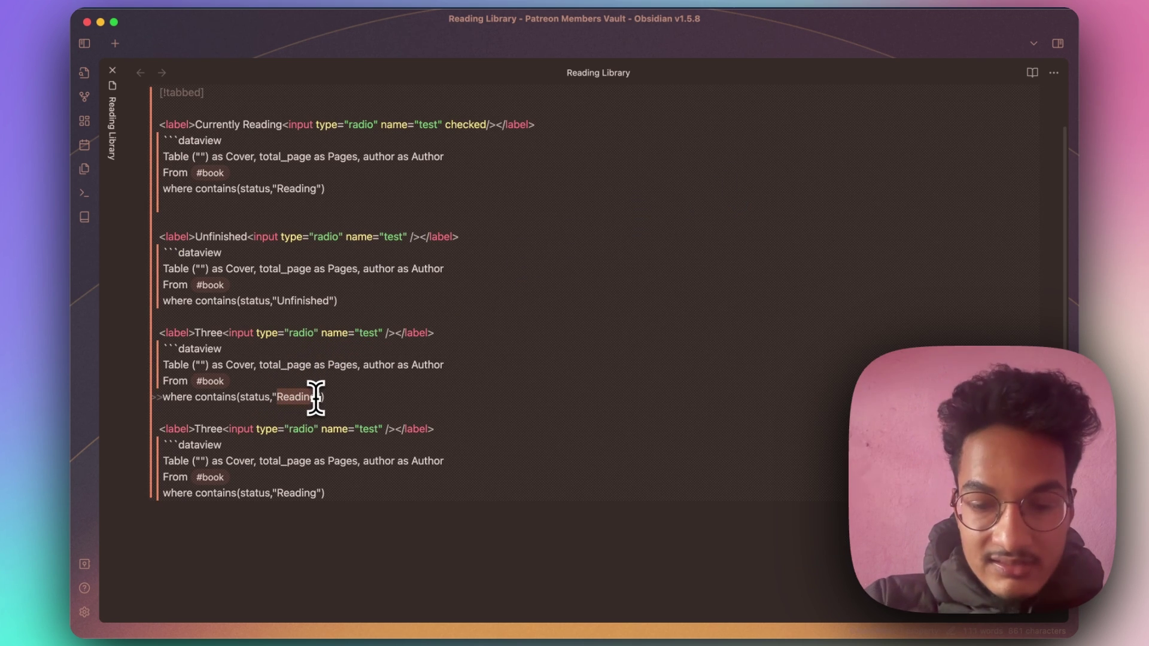
pyautogui.write('To Read')
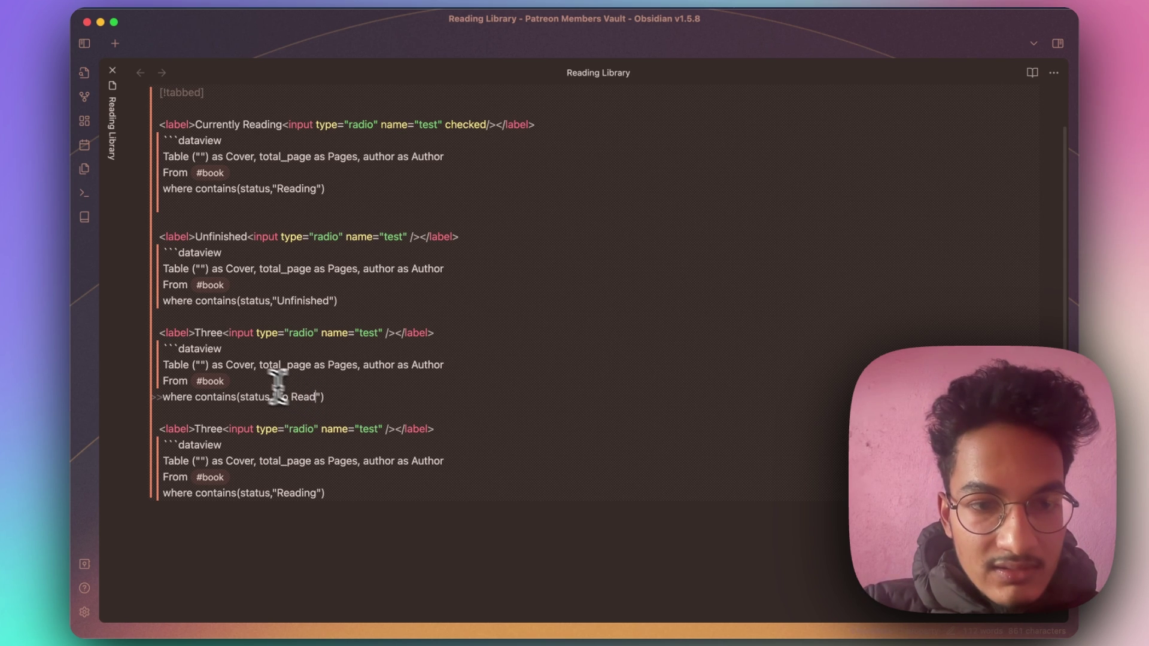
pyautogui.moveTo(195, 333); pyautogui.dragTo(217, 332)
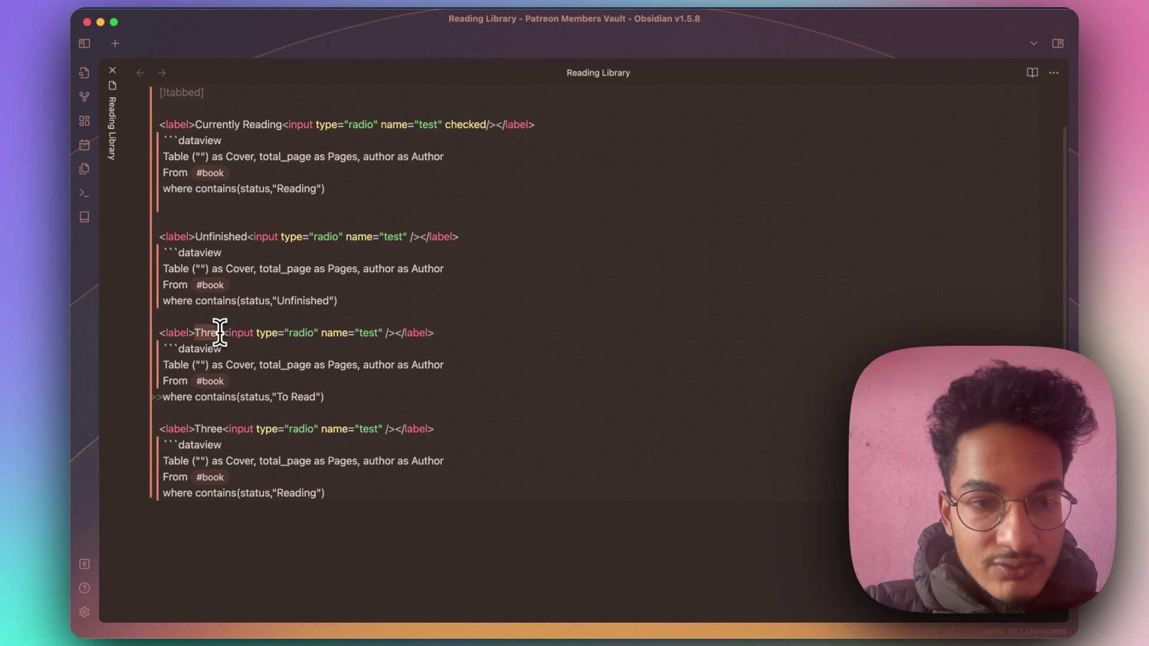
pyautogui.write('To Read')
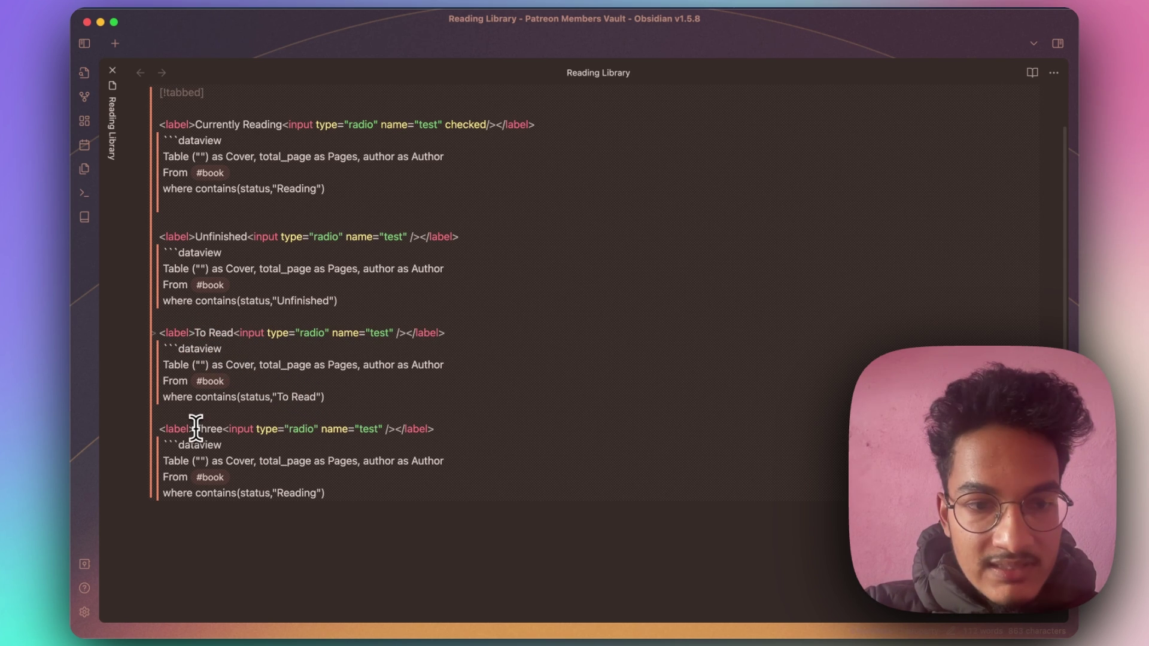
# - Rename the remaining Three label Completed and set its query filter to status "Completed"
pyautogui.moveTo(196, 428); pyautogui.dragTo(223, 430)
pyautogui.write('Completed')
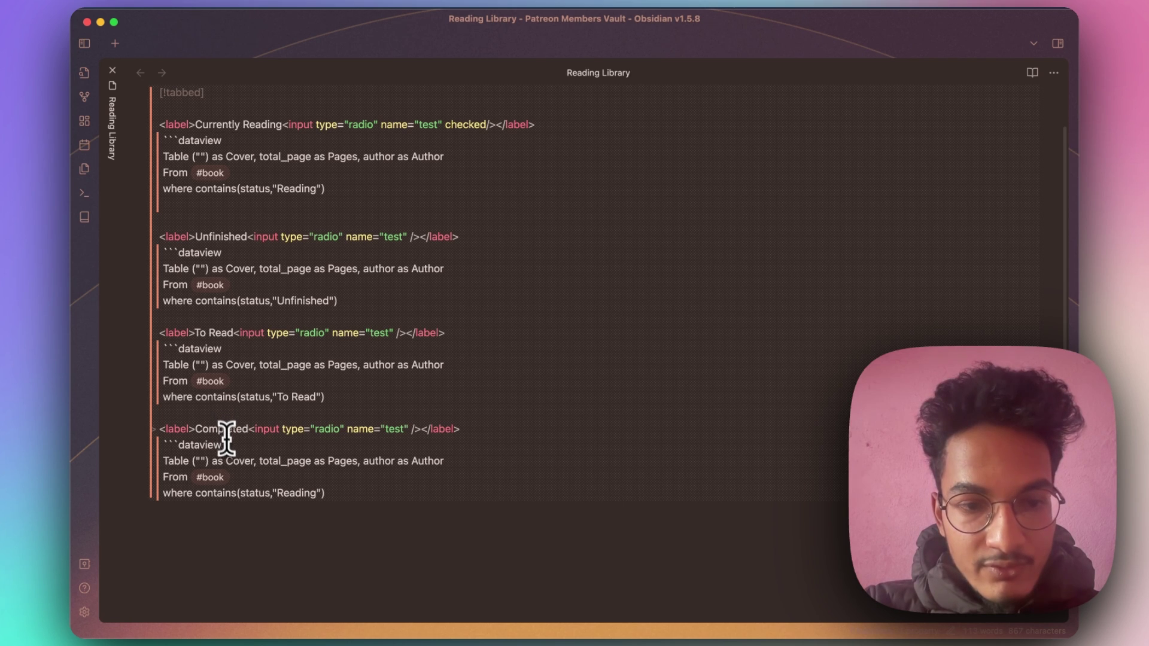
pyautogui.moveTo(278, 492); pyautogui.dragTo(313, 495)
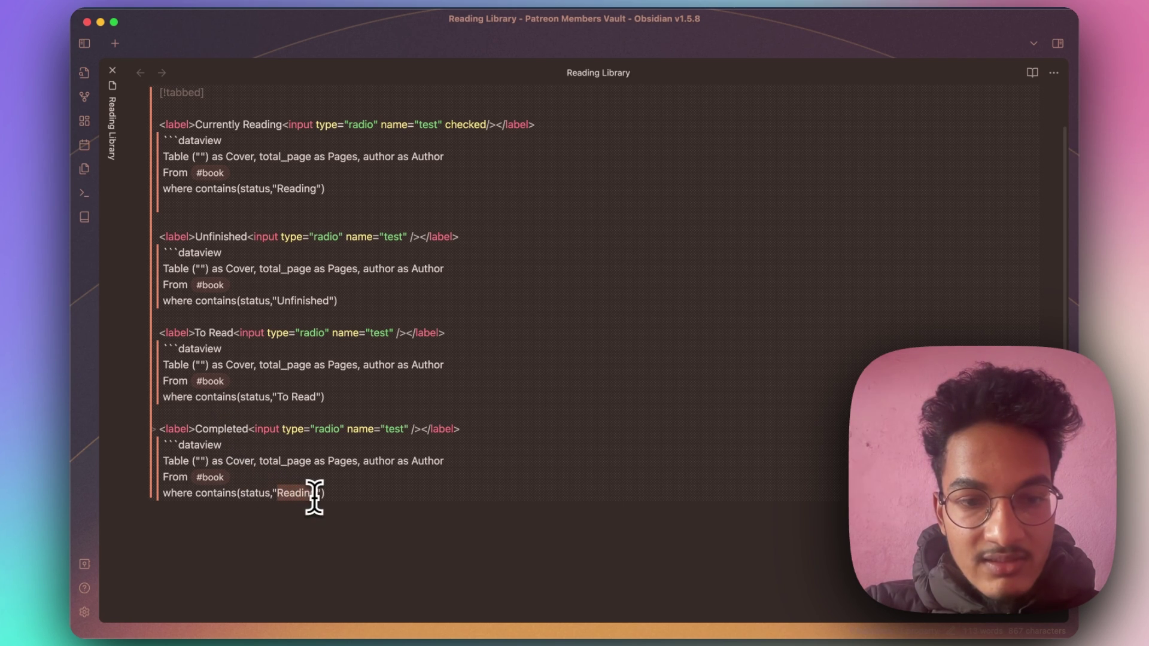
pyautogui.write('Complete')
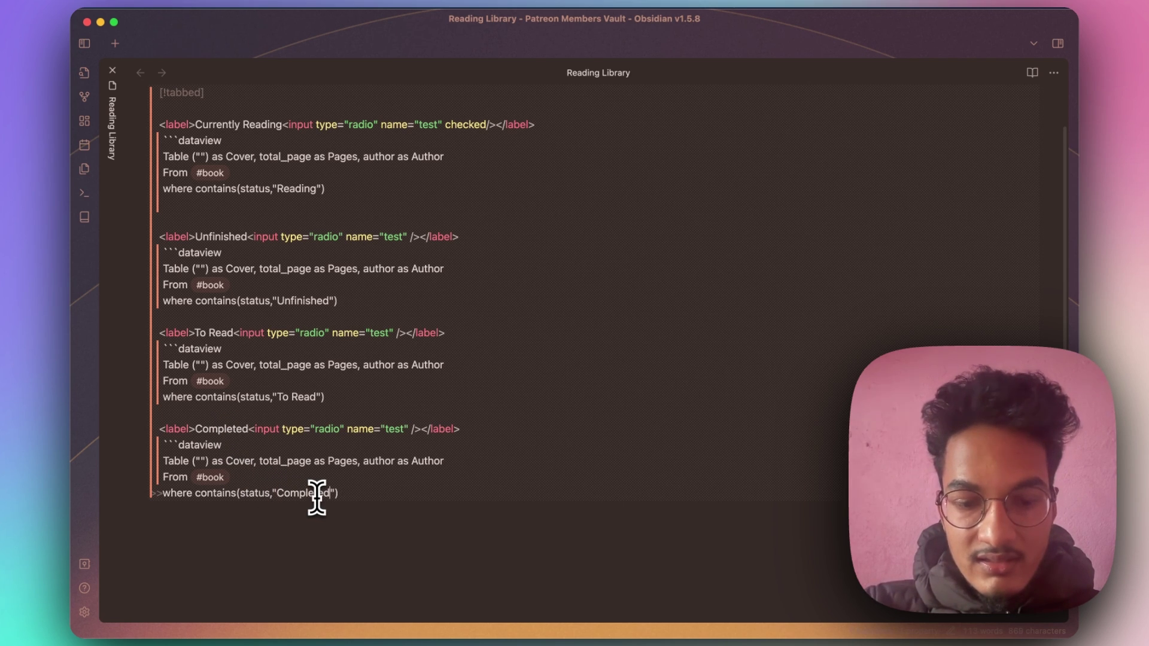
# - Preview the note in reading view and check the book cards in the Currently Reading, Unfinished, To Read and Completed tabs
pyautogui.press('super+e')
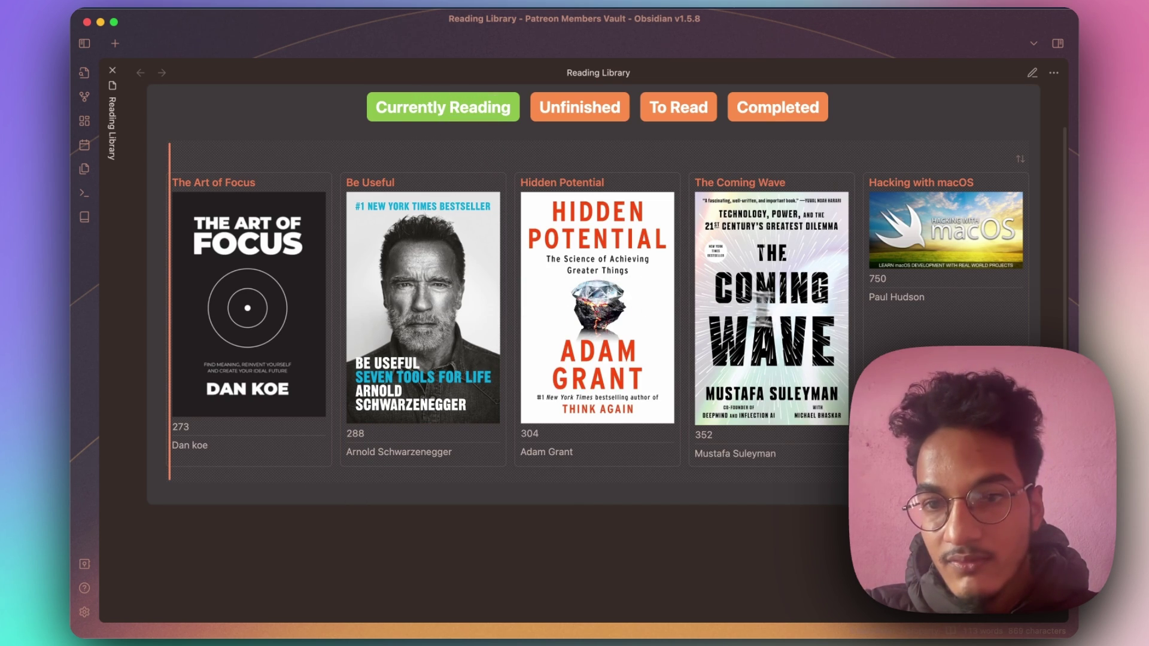
pyautogui.click(615, 120)
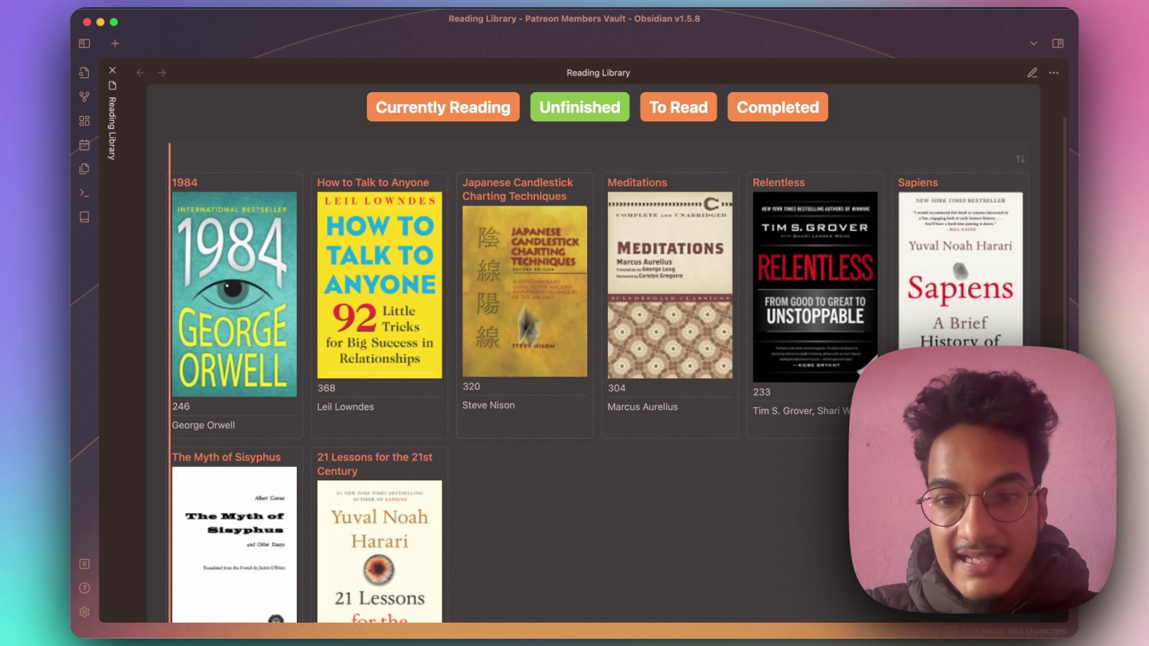
pyautogui.scroll(-1, 484, 409)
pyautogui.click(690, 87)
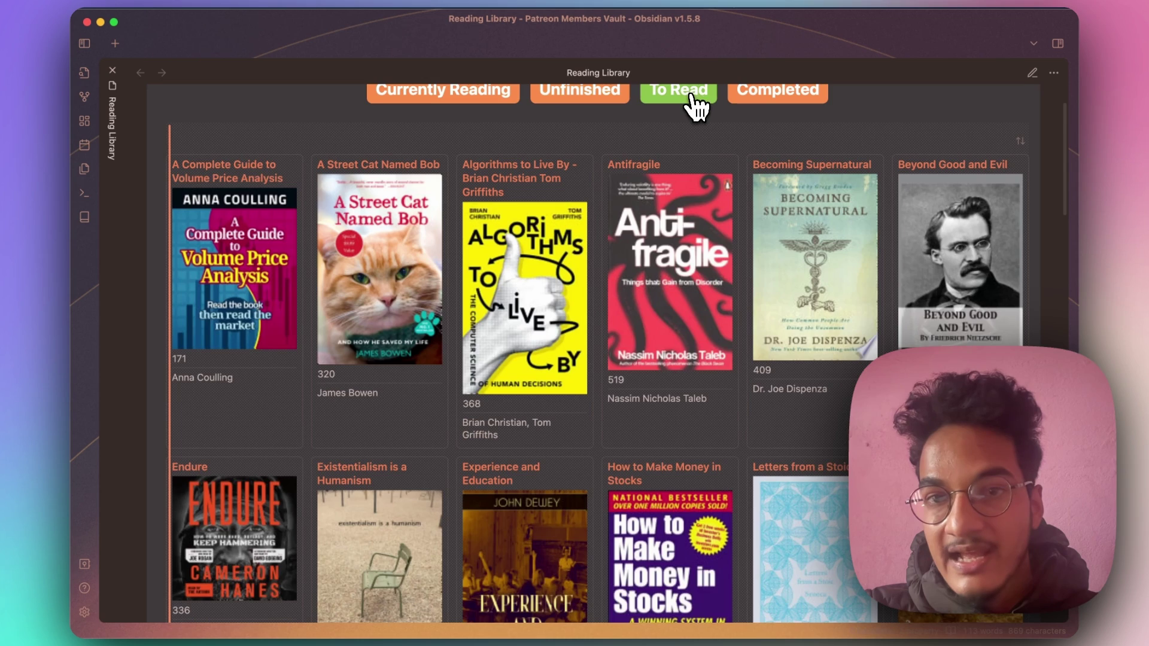
pyautogui.click(772, 172)
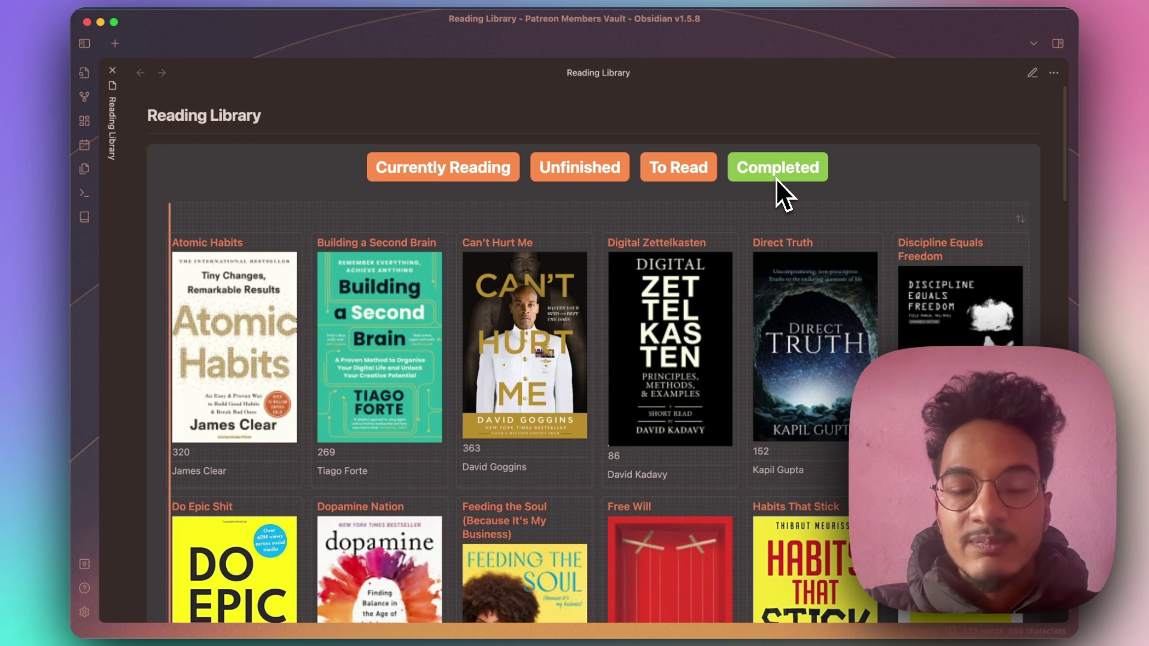
pyautogui.click(467, 180)
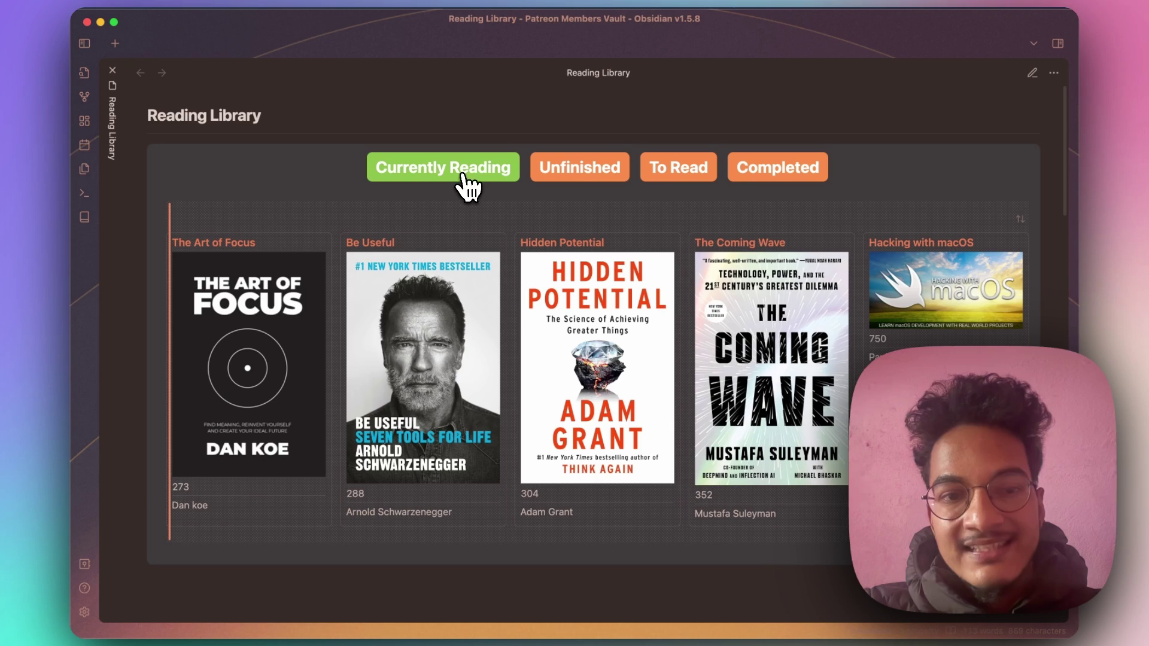
pyautogui.click(682, 175)
pyautogui.click(765, 180)
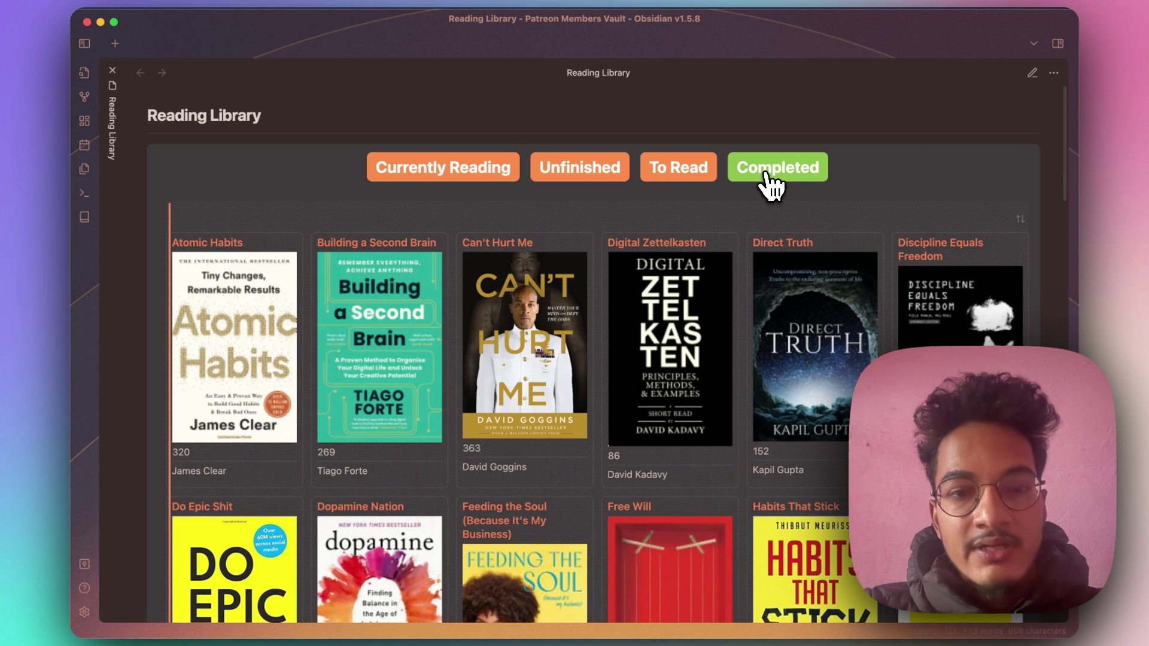
pyautogui.scroll(-1, 656, 171)
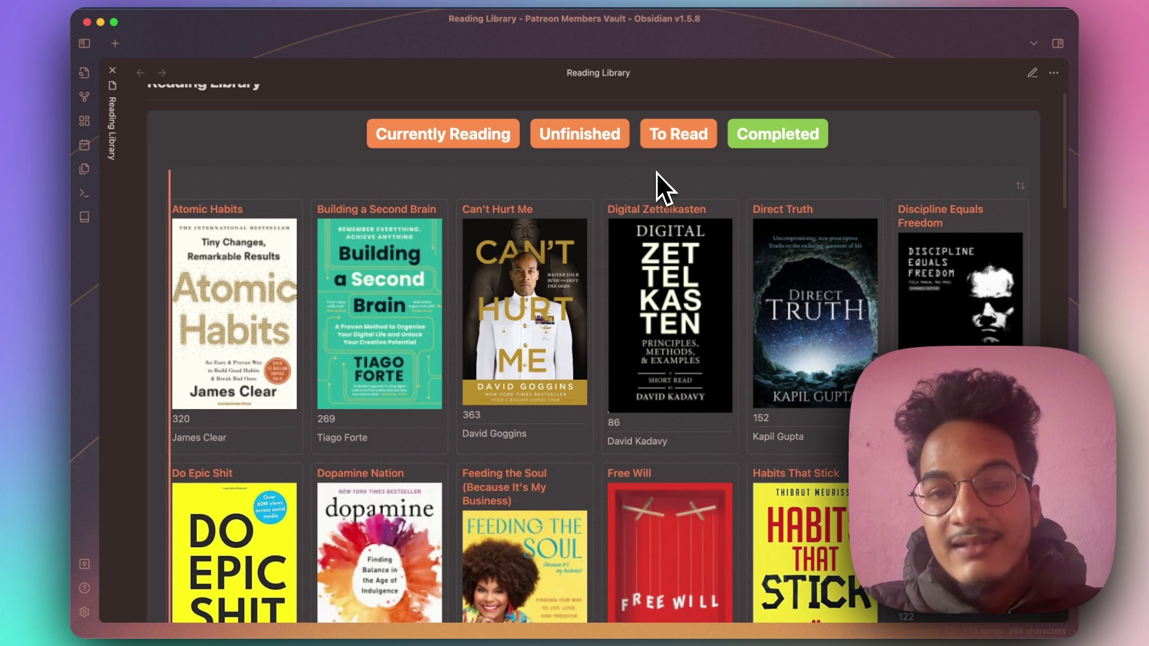
# - View the Digital Zettelkasten book note from its card, then return to the library's Completed tab
pyautogui.click(662, 213)
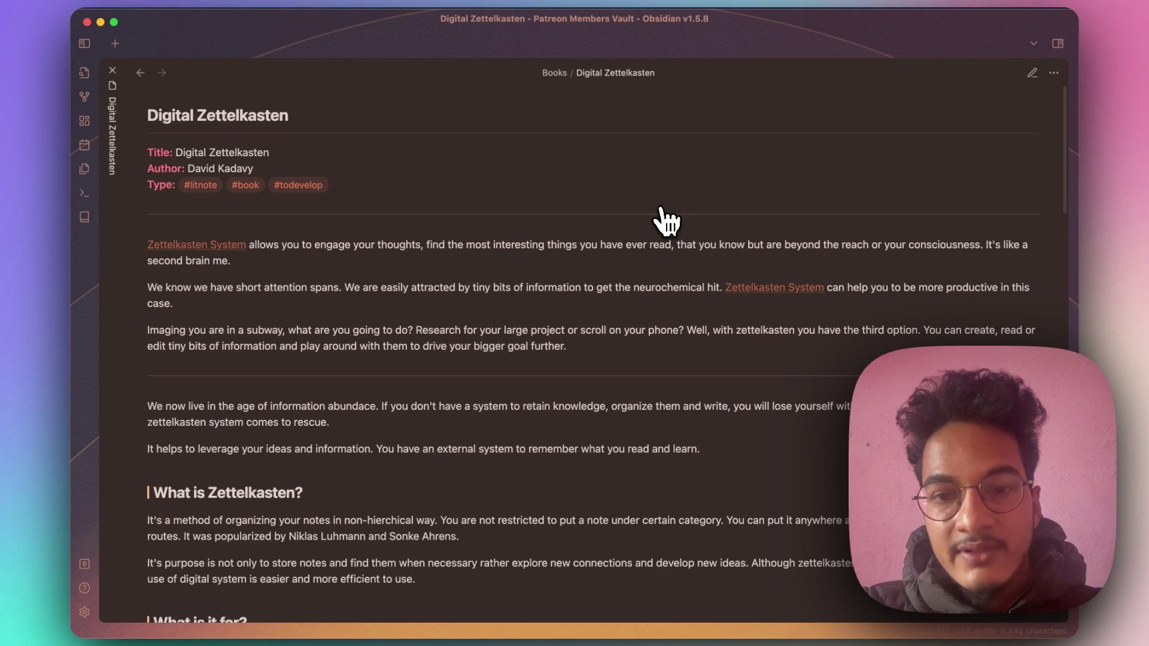
pyautogui.press('super+alt+Left')
pyautogui.click(784, 142)
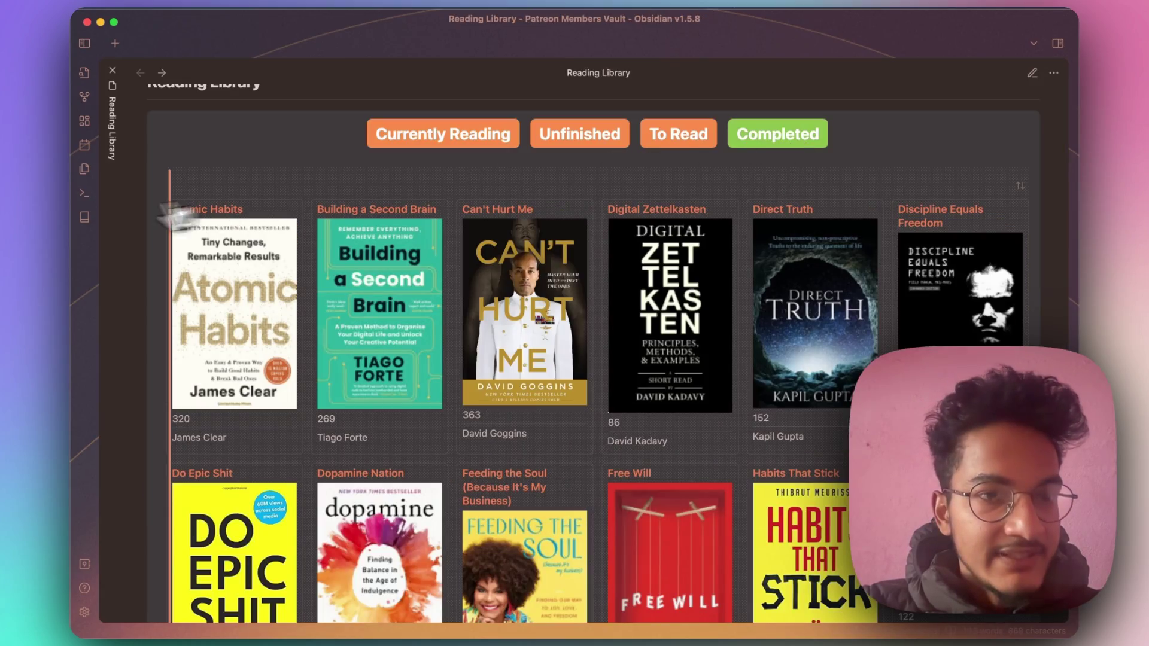
pyautogui.click(85, 43)
pyautogui.click(84, 43)
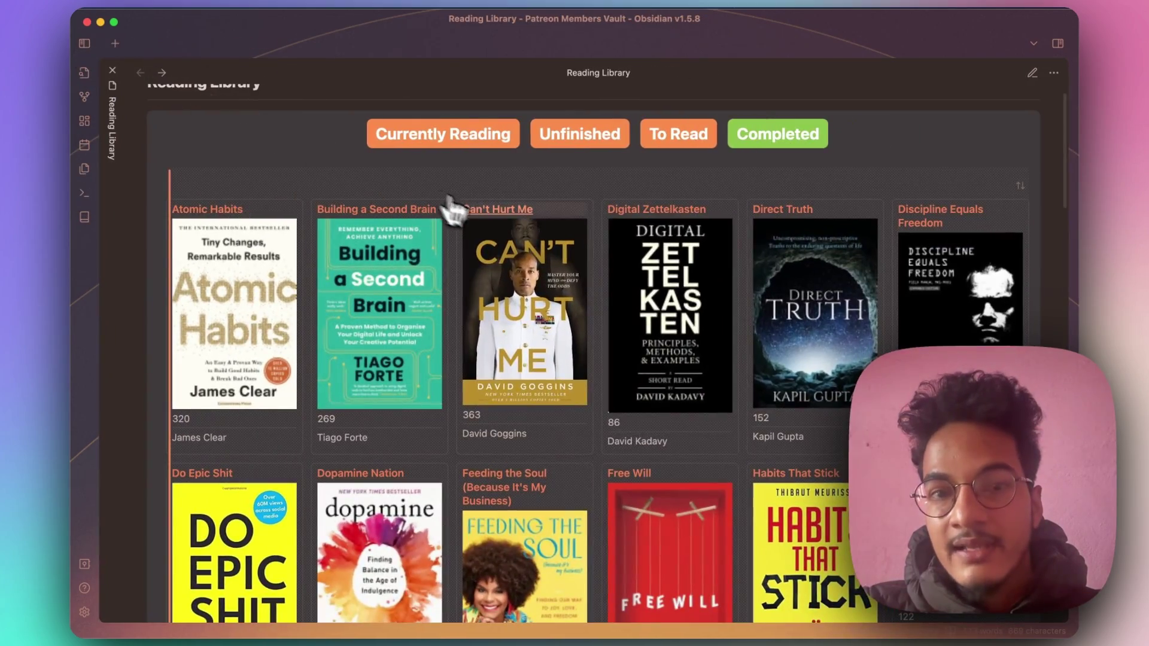
# - View the Can't Hurt Me book note through to its end and go back to the Reading Library
pyautogui.click(477, 209)
pyautogui.scroll(-20, 487, 328)
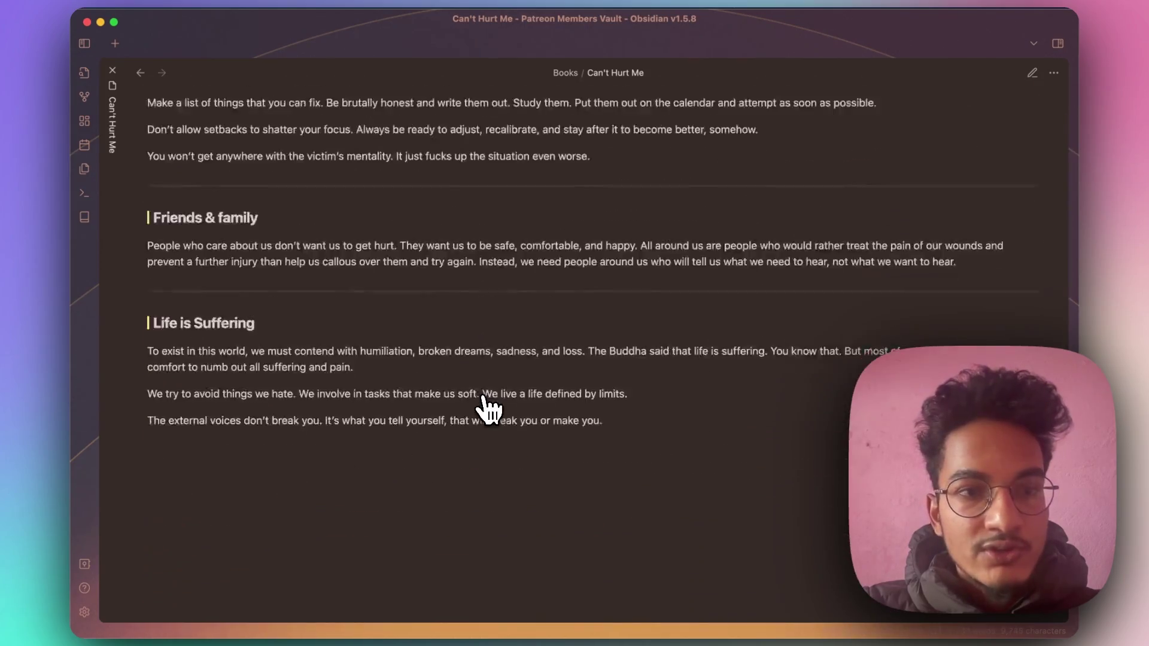
pyautogui.click(140, 73)
pyautogui.scroll(-2, 577, 397)
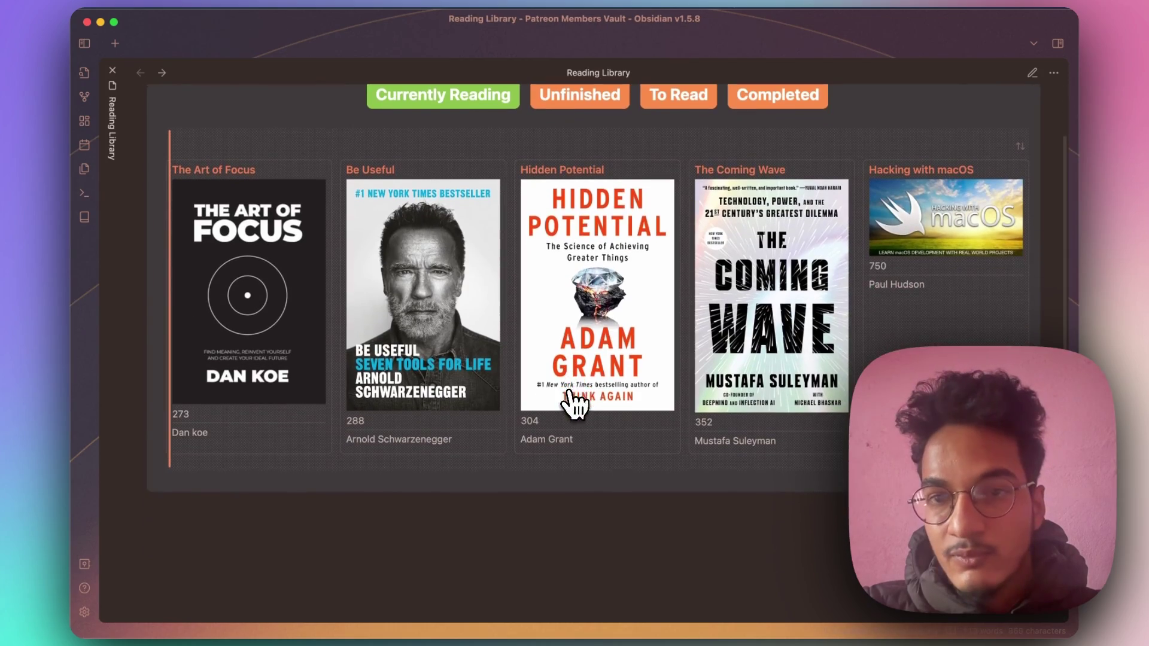
# - Show the Completed tab again and look through all of its book cards
pyautogui.click(772, 107)
pyautogui.scroll(-15, 669, 382)
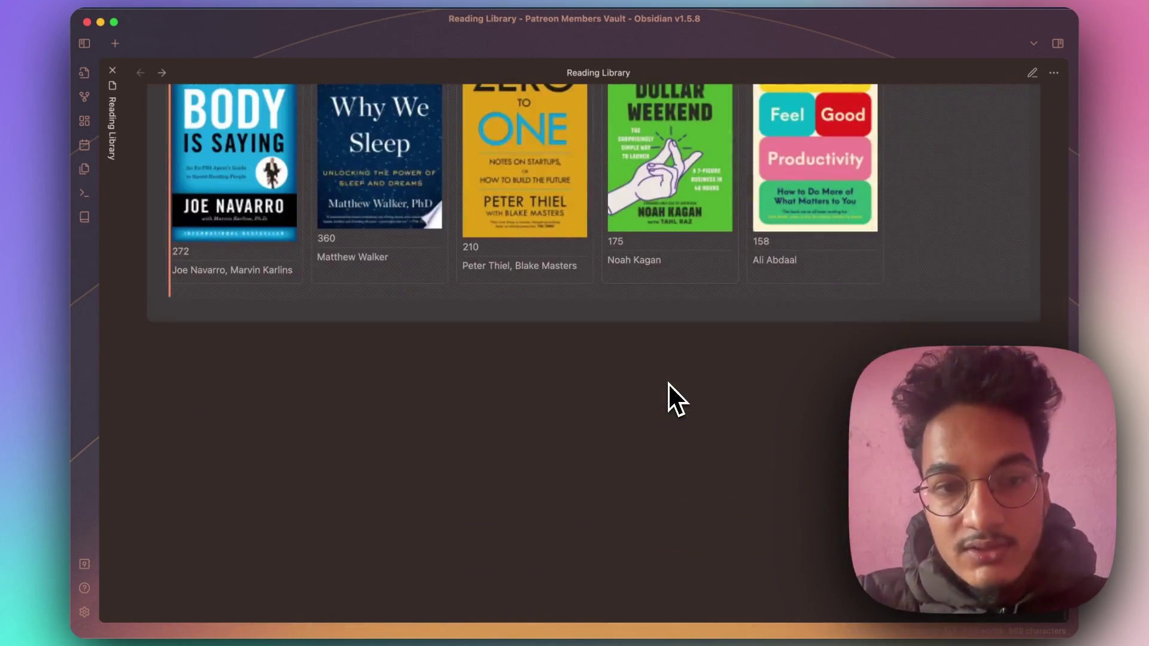
pyautogui.scroll(10, 668, 383)
pyautogui.scroll(6, 669, 383)
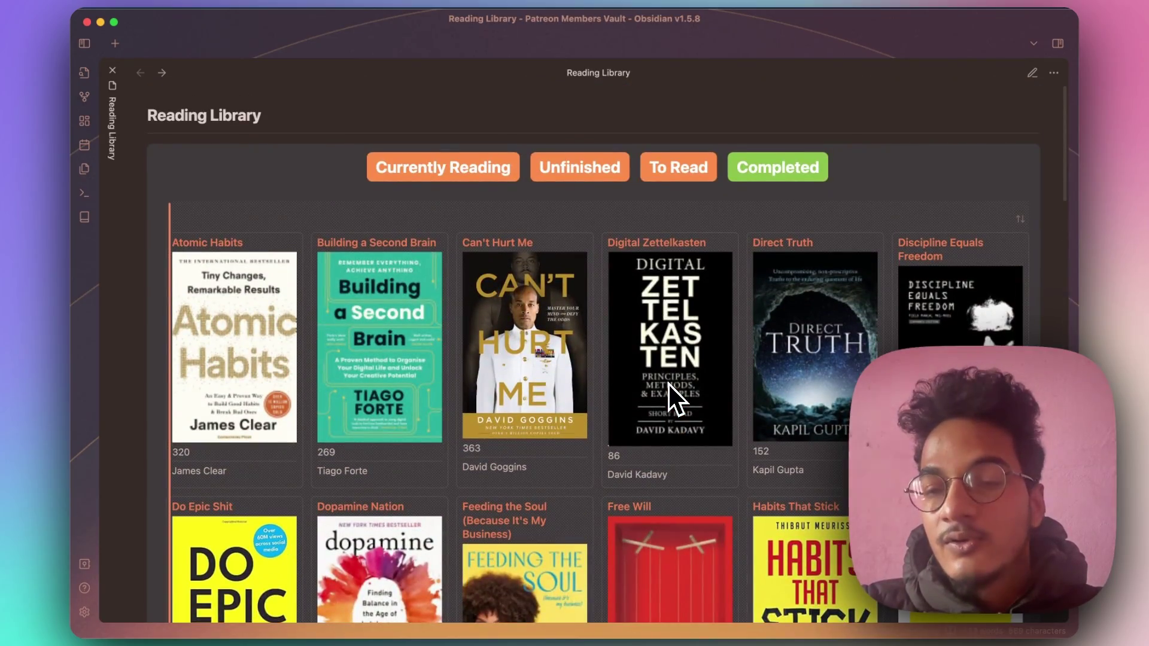